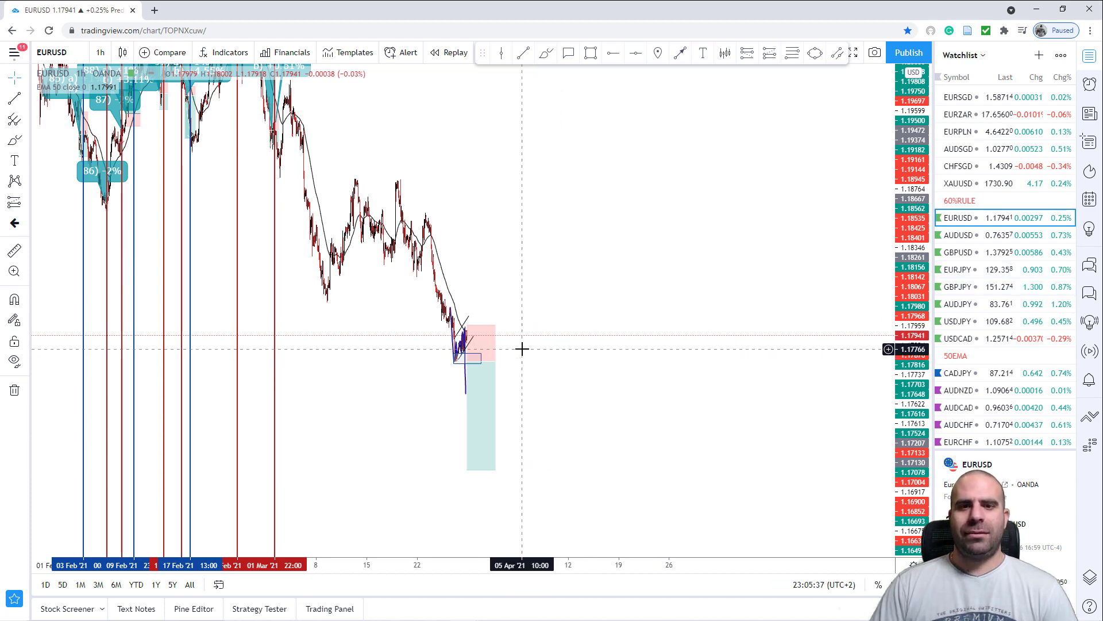
# Delete the old short position and the rectangle at the low of the latest EURUSD pullback.
pyautogui.scroll(7, 525, 351)
pyautogui.moveTo(367, 388); pyautogui.dragTo(833, 389)
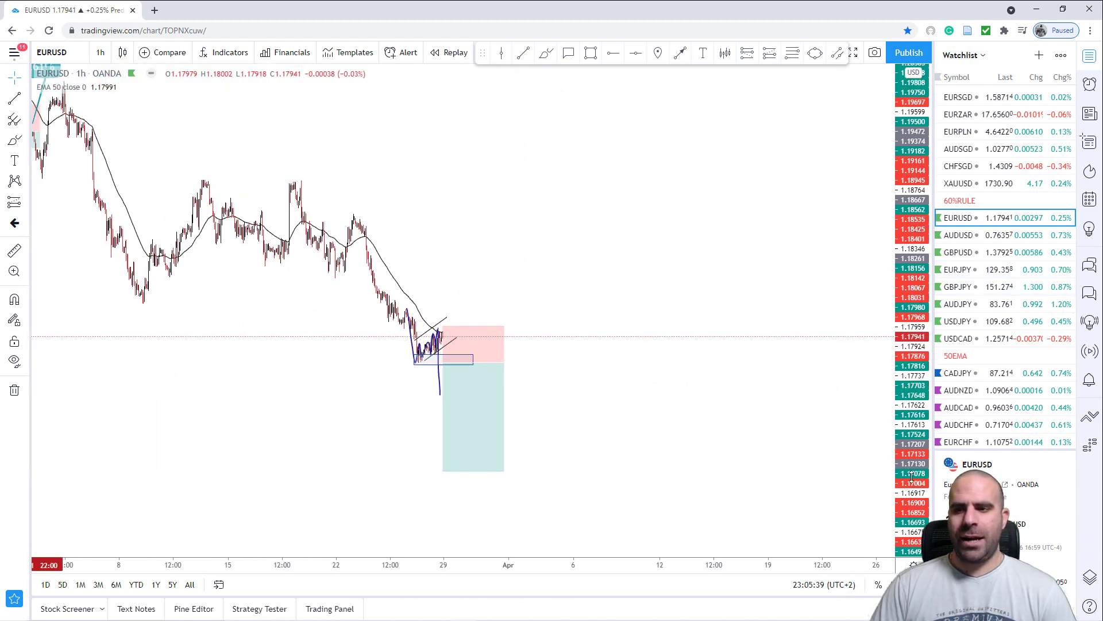
pyautogui.moveTo(911, 466); pyautogui.dragTo(911, 362)
pyautogui.scroll(1, 557, 390)
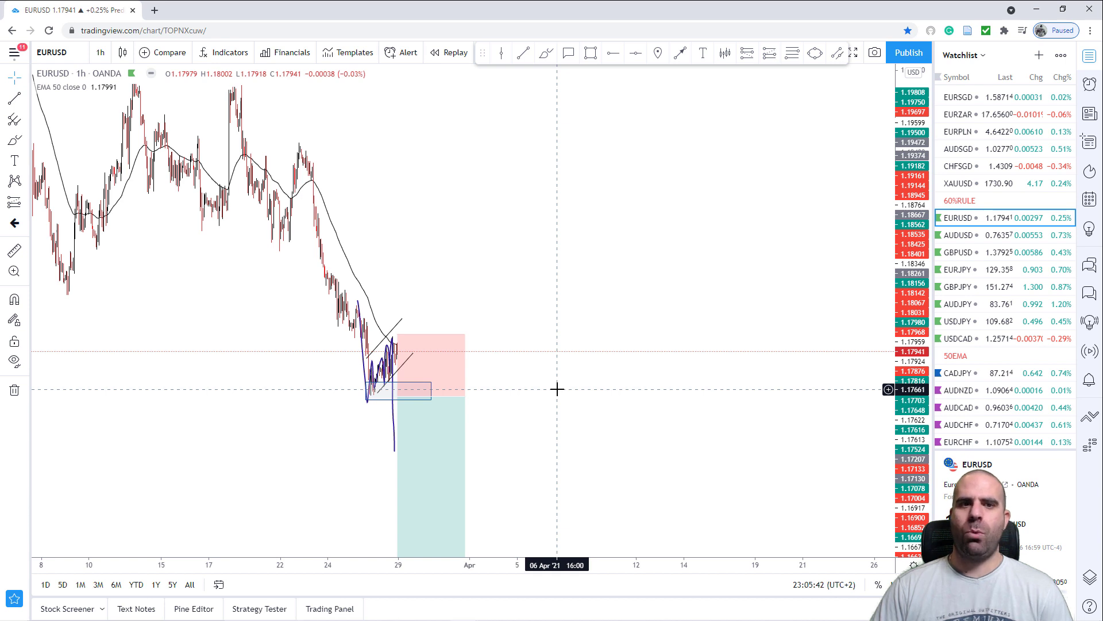
pyautogui.scroll(3, 478, 313)
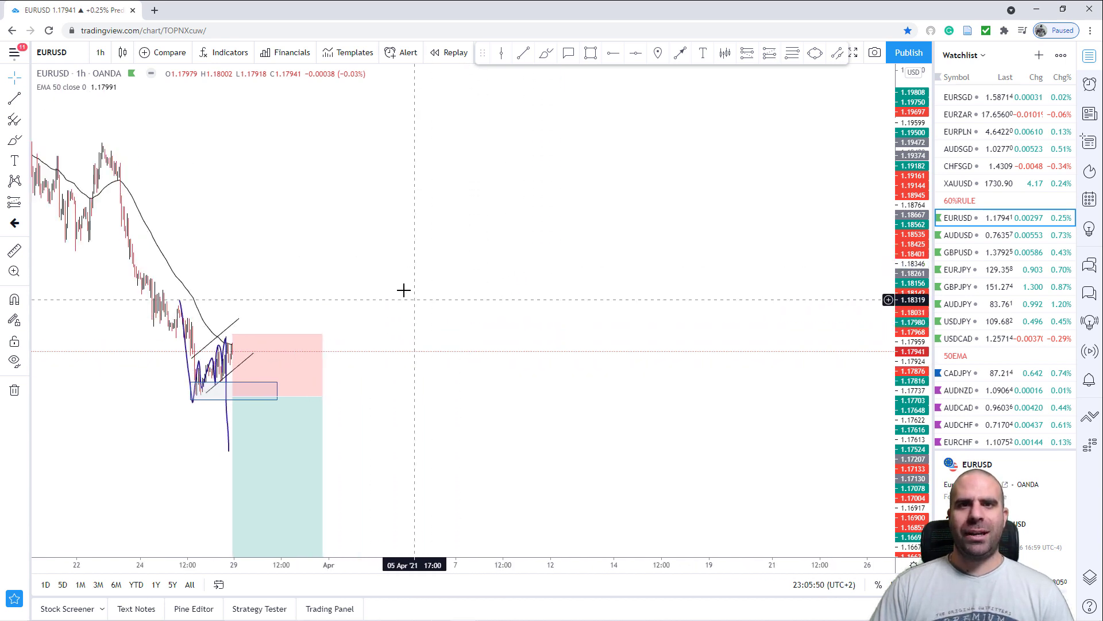
pyautogui.scroll(-5, 734, 357)
pyautogui.click(575, 447)
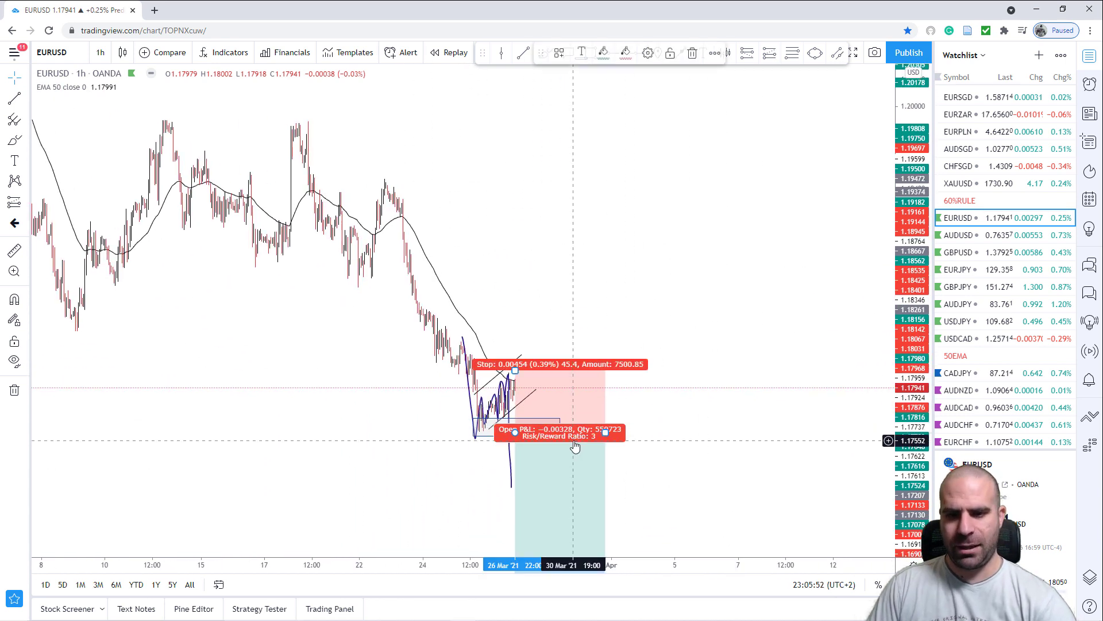
pyautogui.press('Delete')
pyautogui.click(539, 431)
pyautogui.press('Delete')
# Delete the blue brush path and the two parallel trend lines around the latest pullback.
pyautogui.click(511, 410)
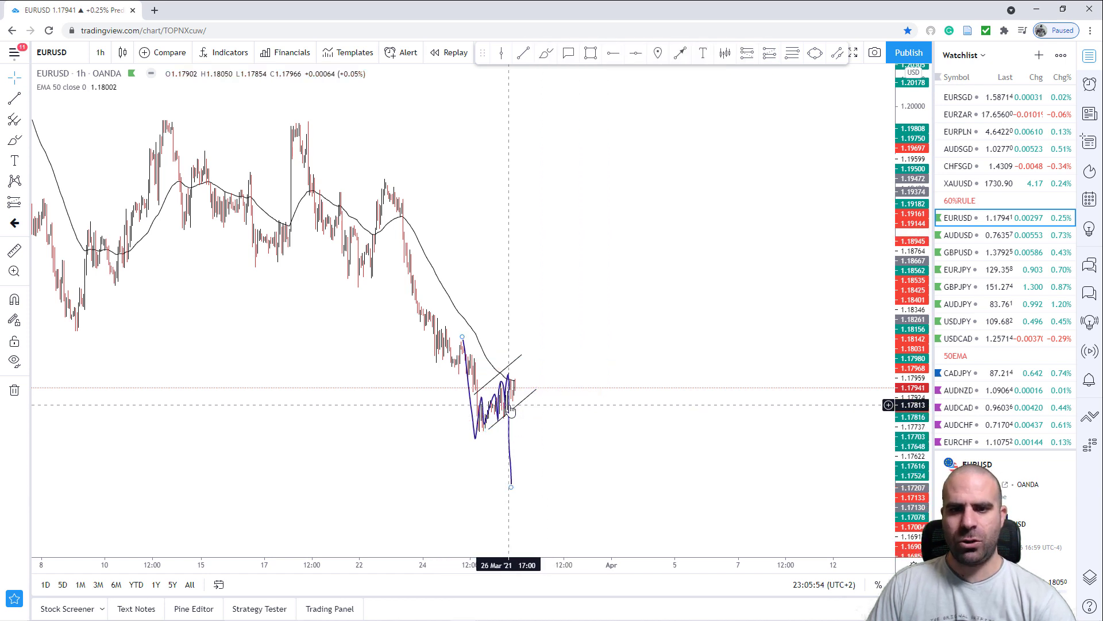
pyautogui.press('Delete')
pyautogui.click(508, 413)
pyautogui.press('Delete')
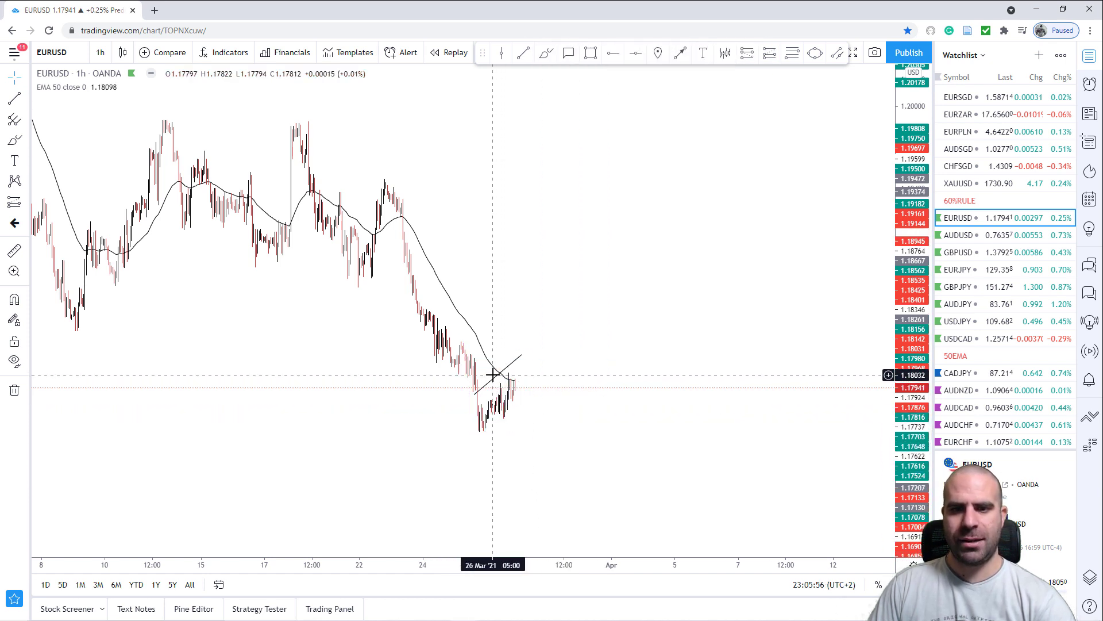
pyautogui.press('Delete')
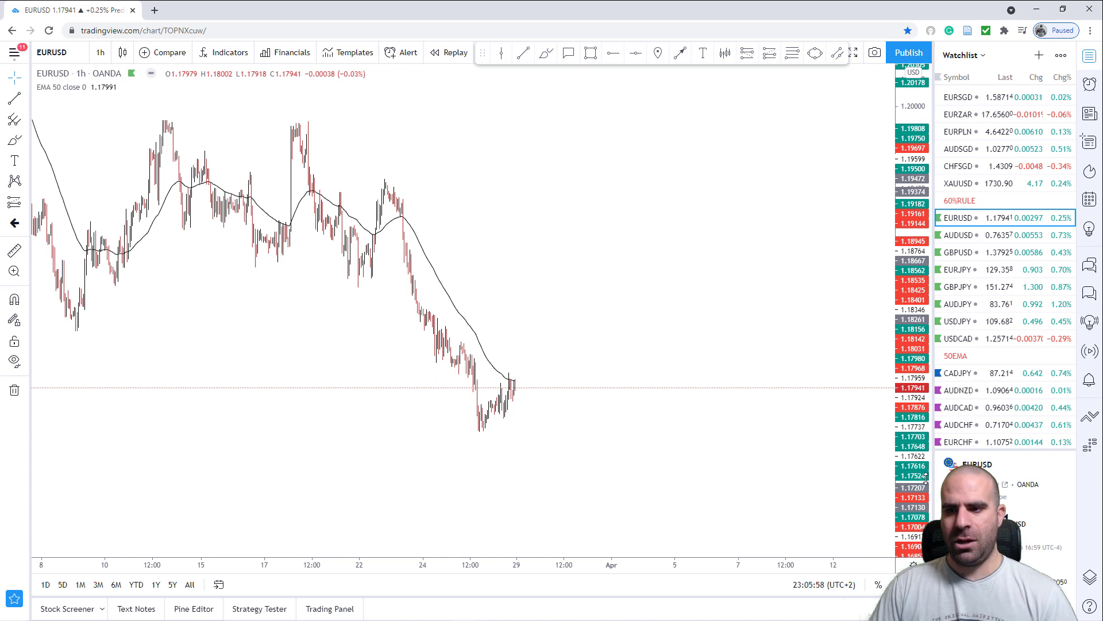
# Draw a descending trend line from the 18 Mar high at about 1.1987 down to about 5 Apr.
pyautogui.moveTo(925, 477); pyautogui.dragTo(680, 381)
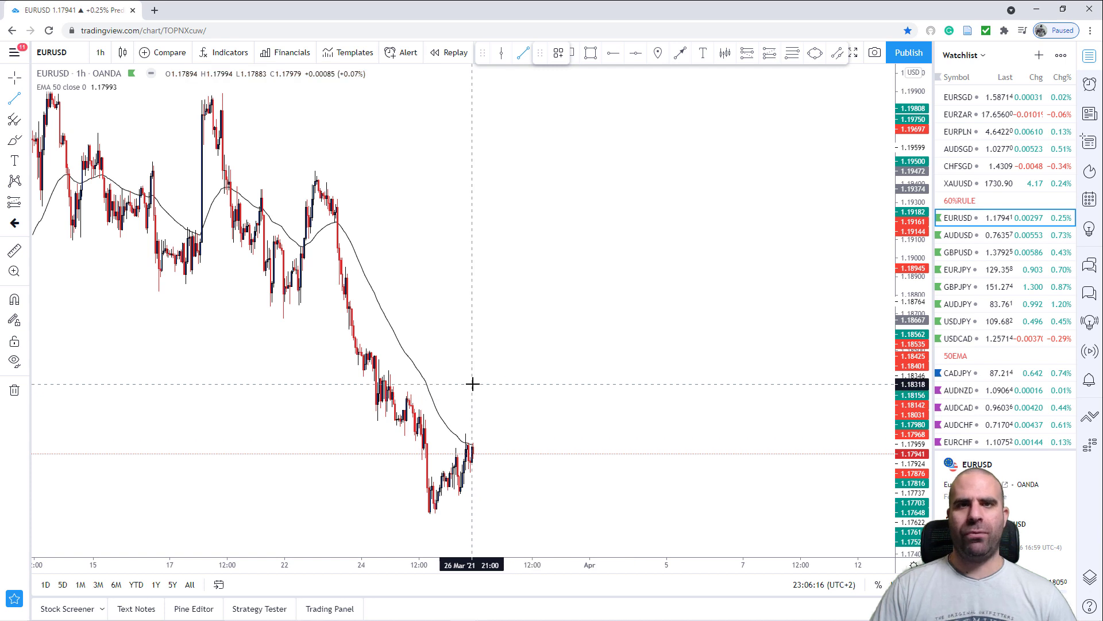
pyautogui.click(325, 179)
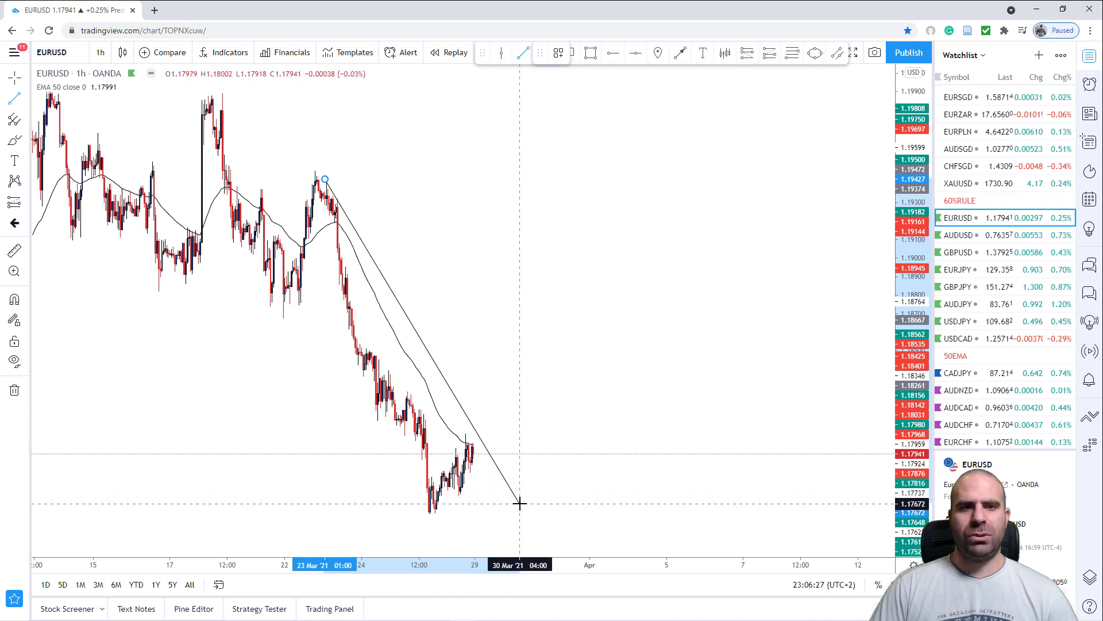
pyautogui.press('Escape')
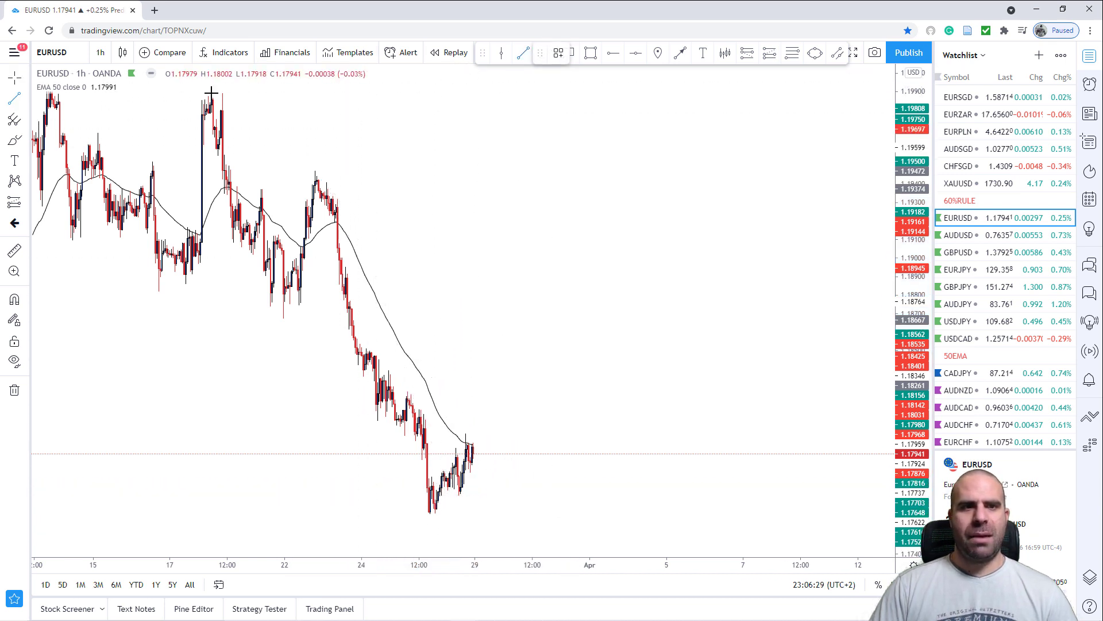
pyautogui.click(211, 96)
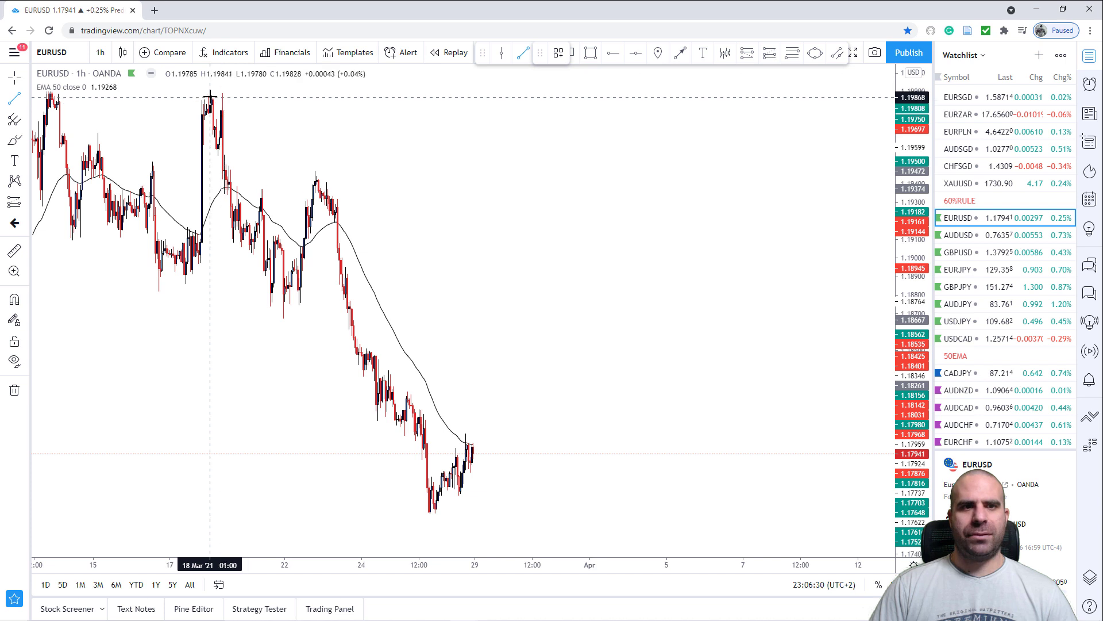
pyautogui.click(675, 465)
pyautogui.rightClick(659, 301)
pyautogui.click(563, 319)
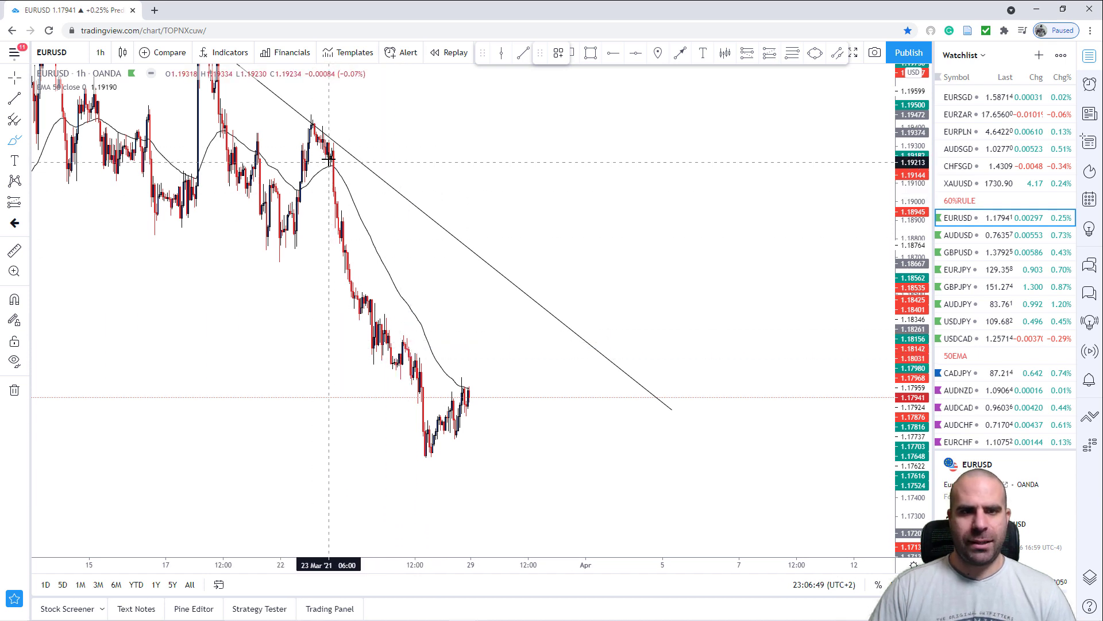
# Trace the sharp drop from 23 Mar and the zigzag pullback up to the 50 EMA with the brush.
pyautogui.moveTo(331, 163)
pyautogui.mouseDown()
pyautogui.moveTo(382, 328)
pyautogui.moveTo(438, 450)
pyautogui.mouseUp()
pyautogui.moveTo(438, 410)
pyautogui.mouseDown()
pyautogui.moveTo(442, 440)
pyautogui.moveTo(445, 400)
pyautogui.moveTo(451, 435)
pyautogui.moveTo(470, 384)
pyautogui.mouseUp()
pyautogui.click(566, 326)
# Draw a rising trend line over the pullback highs and place a parallel copy under its lows to form a channel.
pyautogui.hotkey('alt', 't')
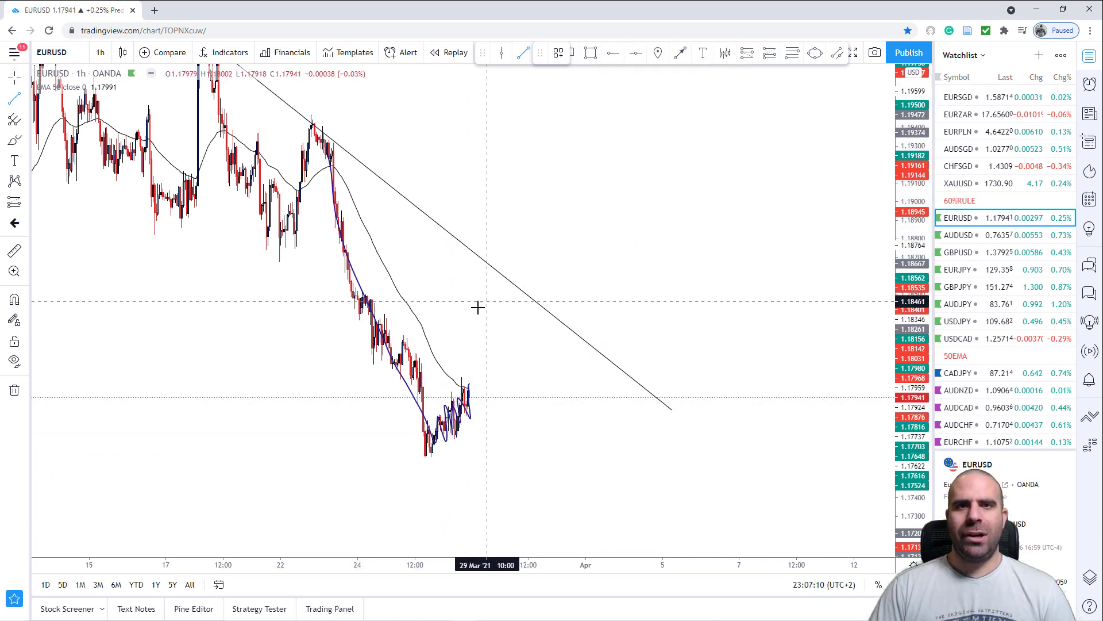
pyautogui.click(477, 372)
pyautogui.keyDown('ctrl'); pyautogui.moveTo(467, 385); pyautogui.dragTo(481, 413); pyautogui.keyUp('ctrl')
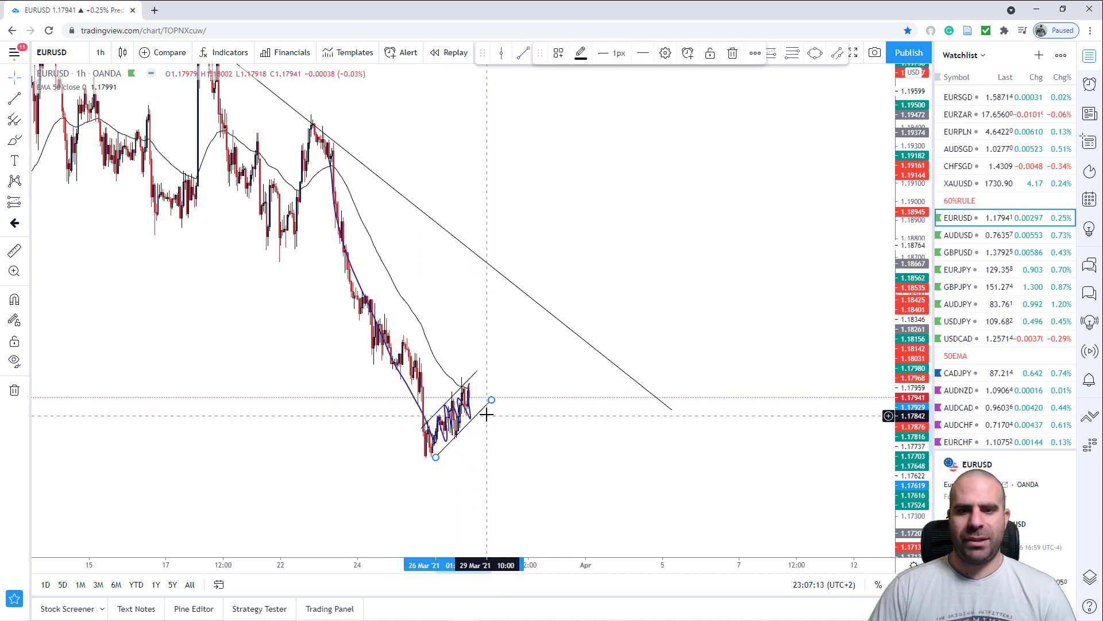
pyautogui.click(567, 435)
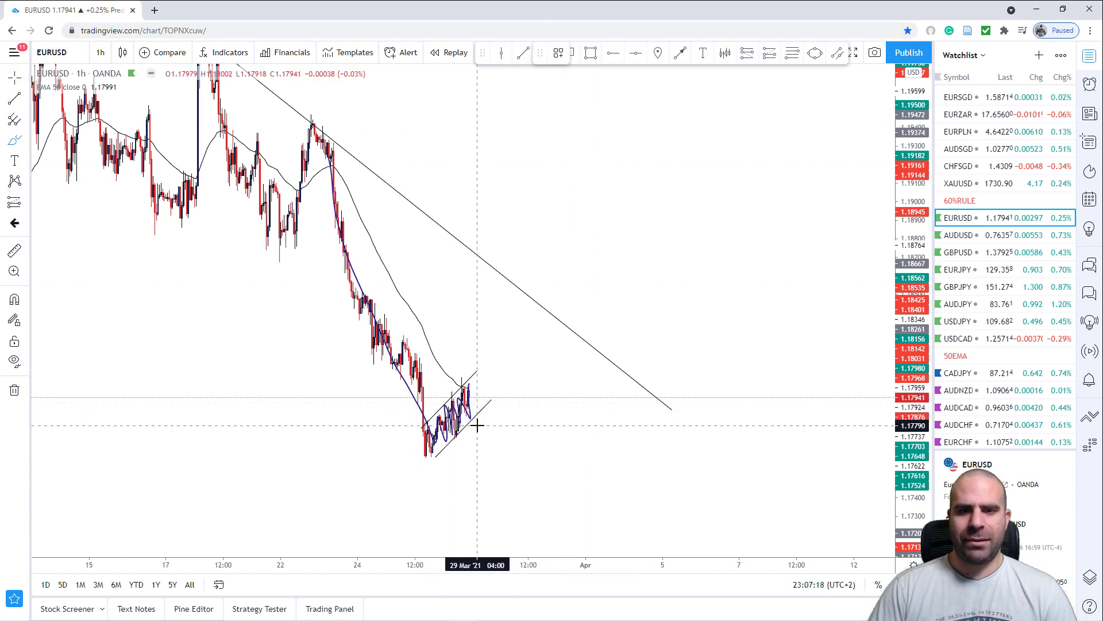
# Brush a projected channel breakdown to about 1.1747 and a horizontal support line along the low at about 1.1761.
pyautogui.click(472, 388)
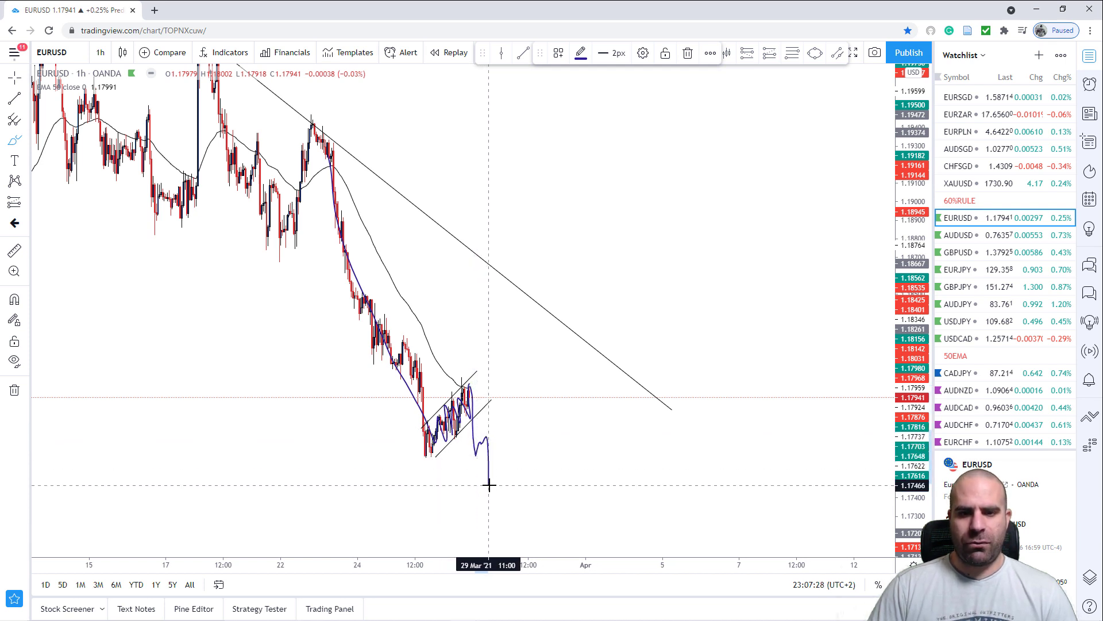
pyautogui.click(590, 53)
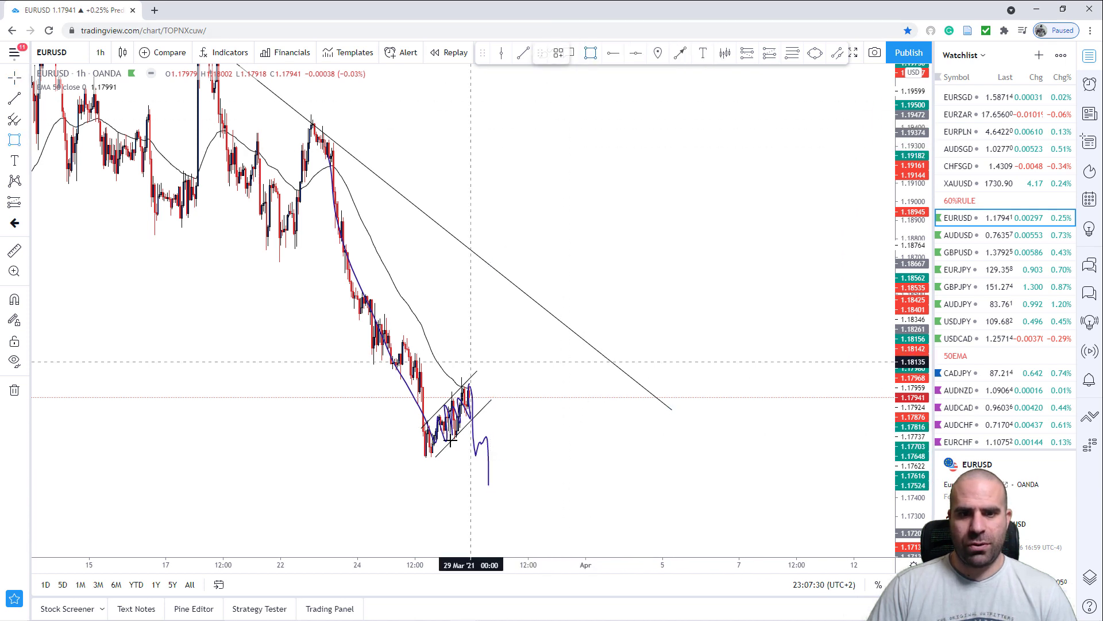
pyautogui.click(543, 53)
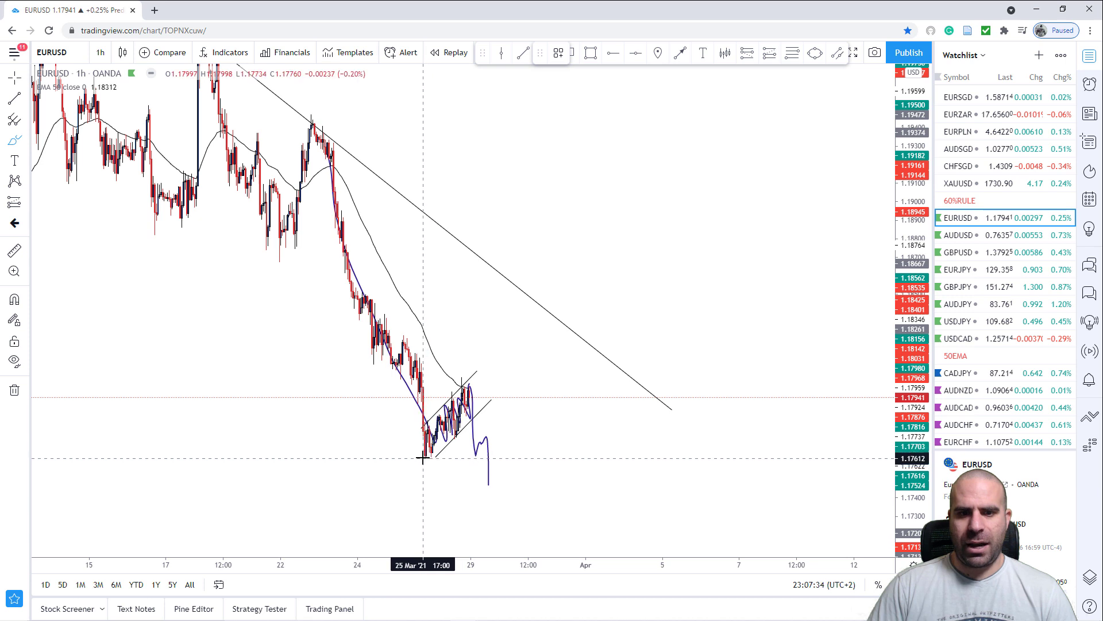
pyautogui.moveTo(423, 458); pyautogui.dragTo(546, 454)
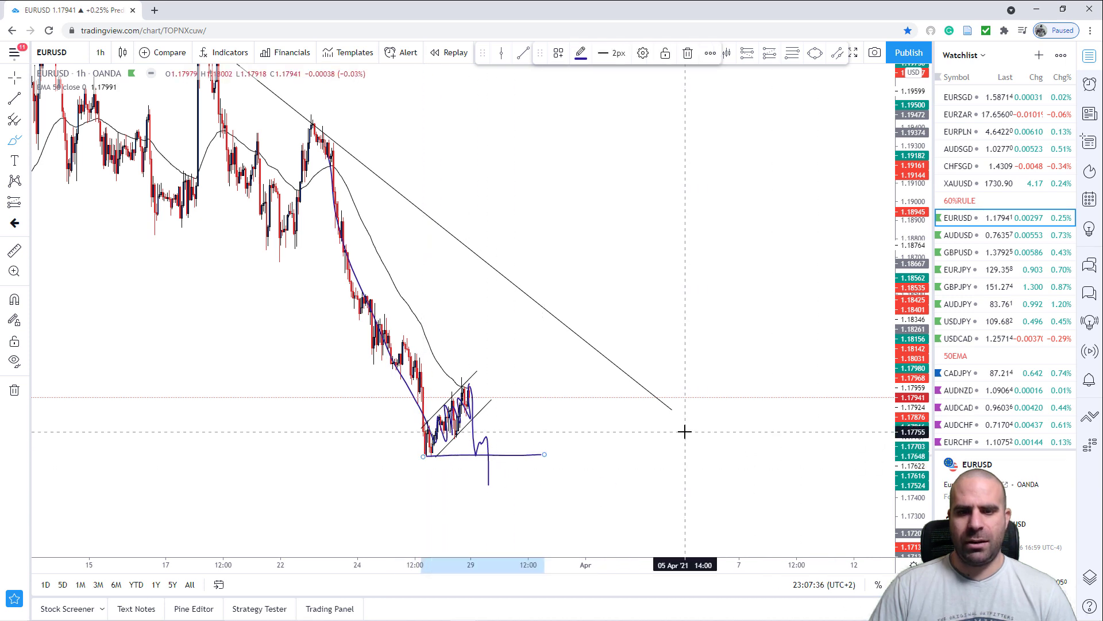
# Place a short position with entry at about 1.1761, stop at 1.17809 and target at 1.17412.
pyautogui.moveTo(646, 463); pyautogui.dragTo(619, 368)
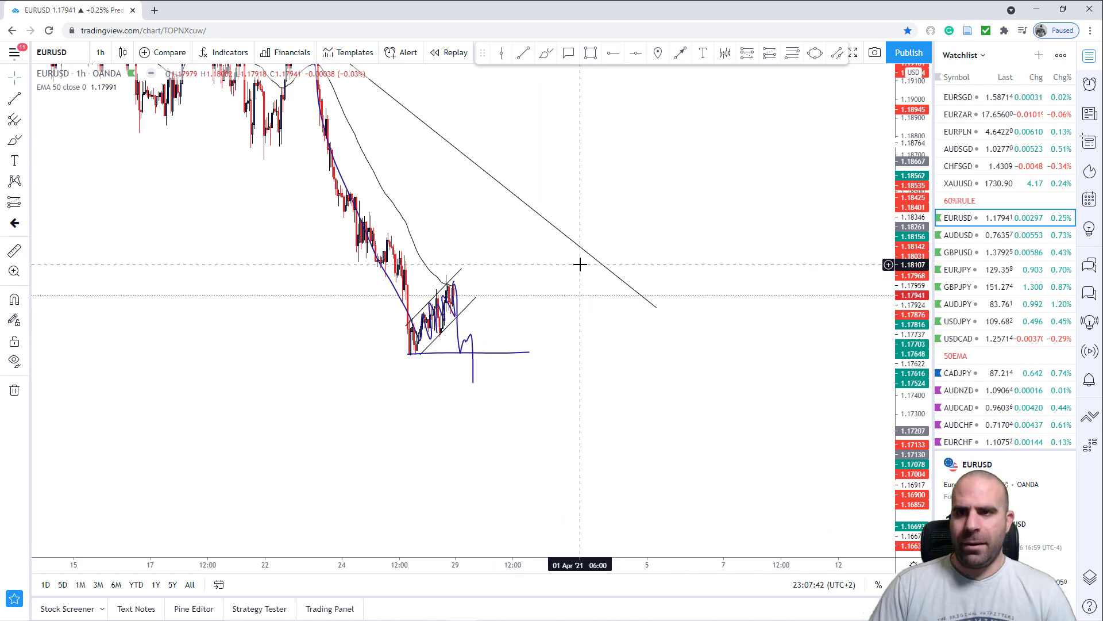
pyautogui.moveTo(580, 265); pyautogui.dragTo(577, 316)
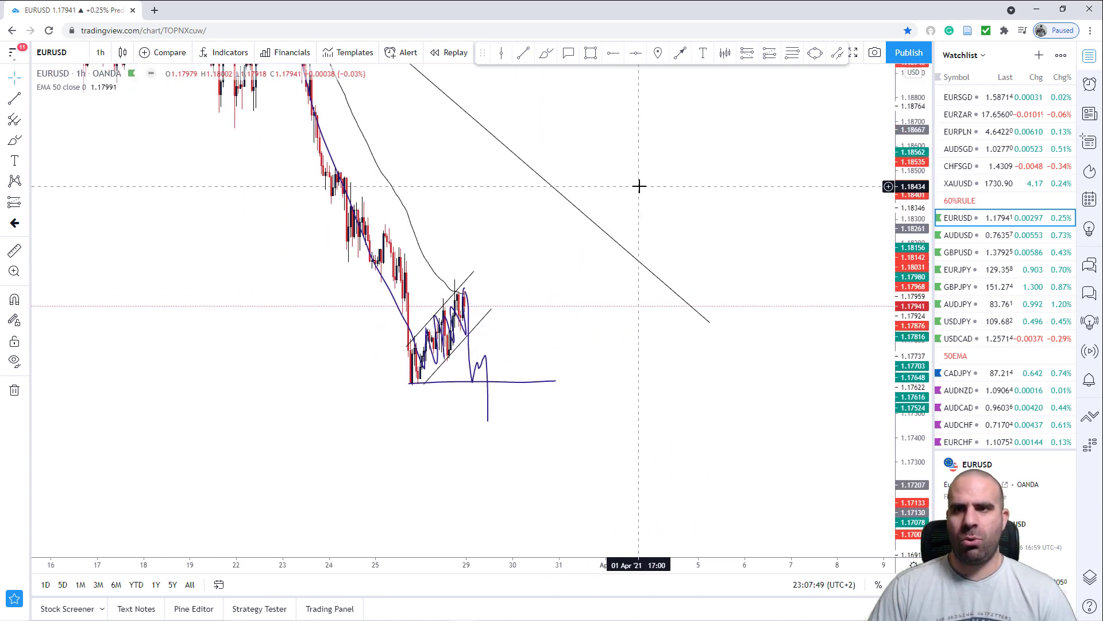
pyautogui.moveTo(683, 158); pyautogui.dragTo(680, 153)
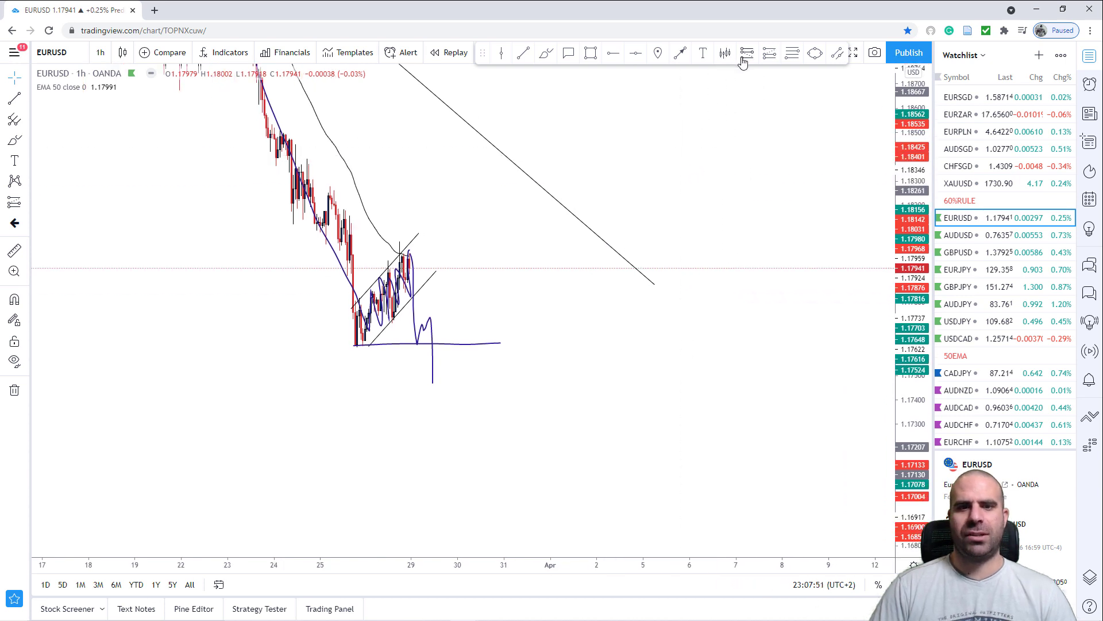
pyautogui.scroll(-2, 416, 363)
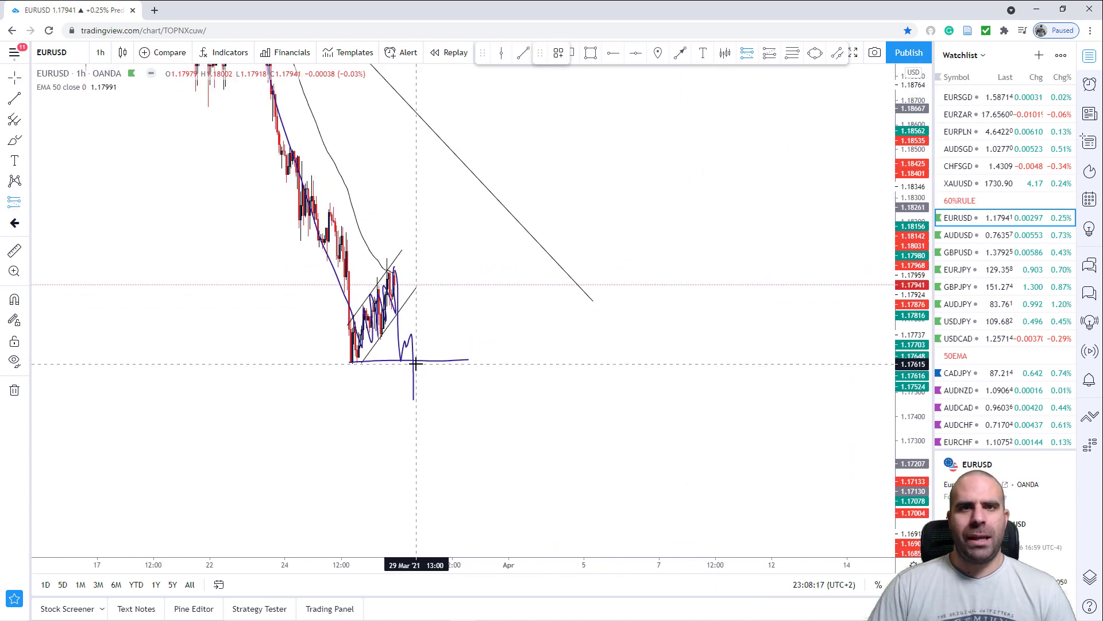
pyautogui.click(415, 363)
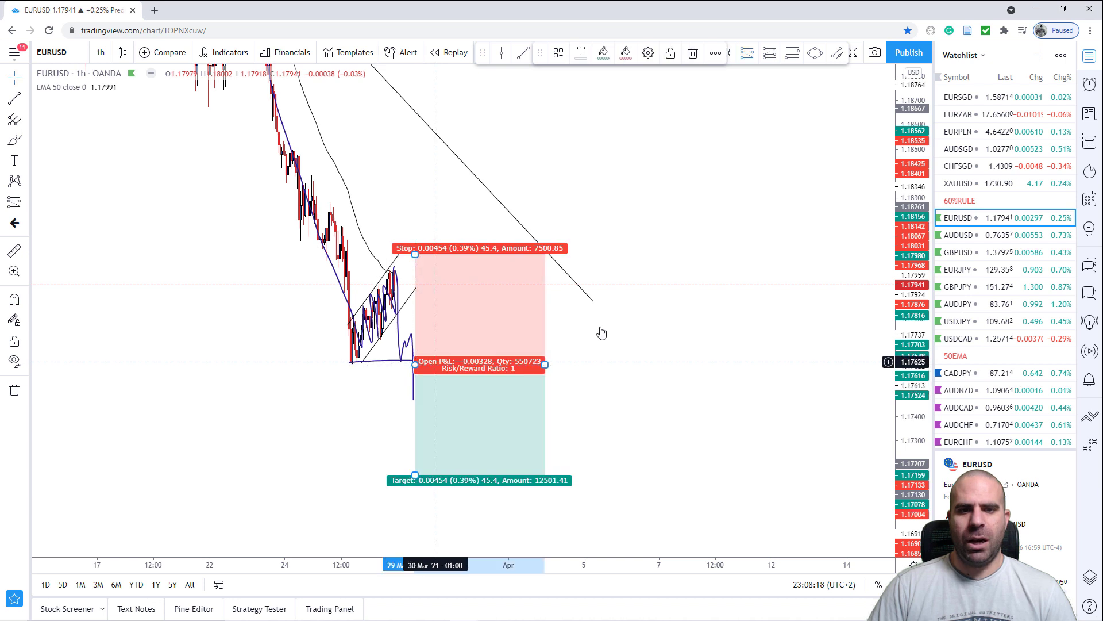
pyautogui.moveTo(423, 258); pyautogui.dragTo(415, 315)
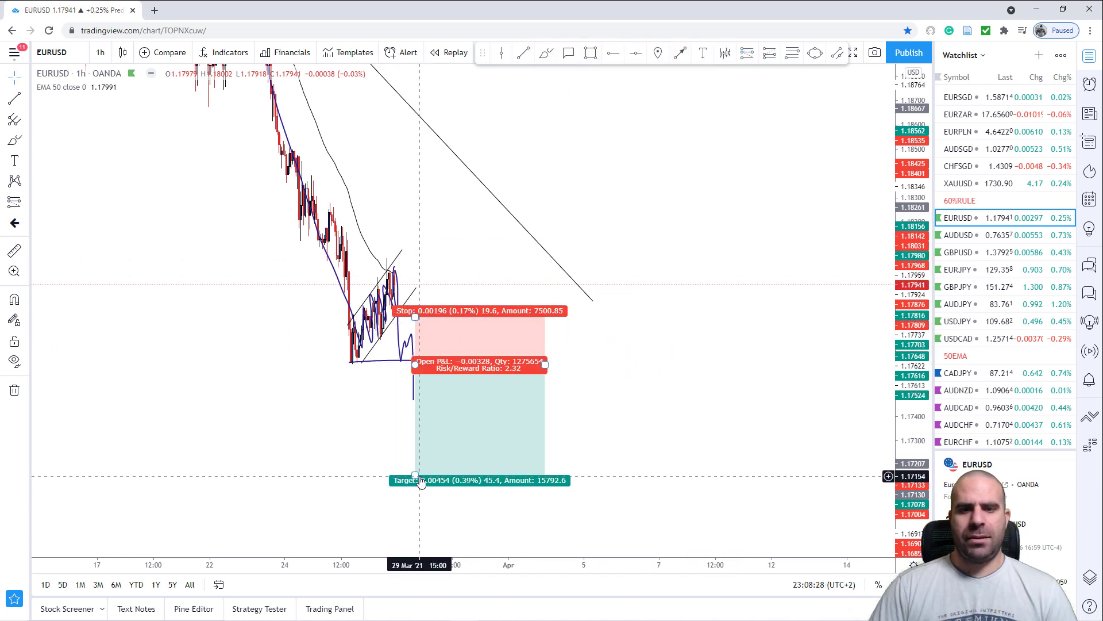
pyautogui.moveTo(415, 475); pyautogui.dragTo(408, 419)
pyautogui.click(759, 349)
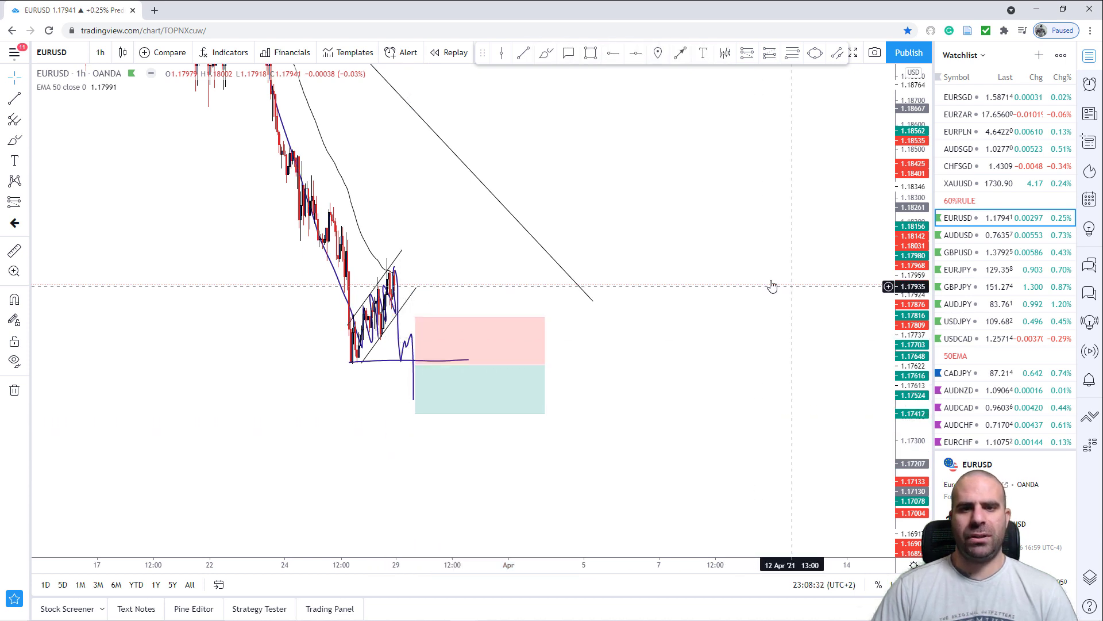
# Extend the projected path with a brushed retest of the support line and a further fall to about 1.172.
pyautogui.click(413, 367)
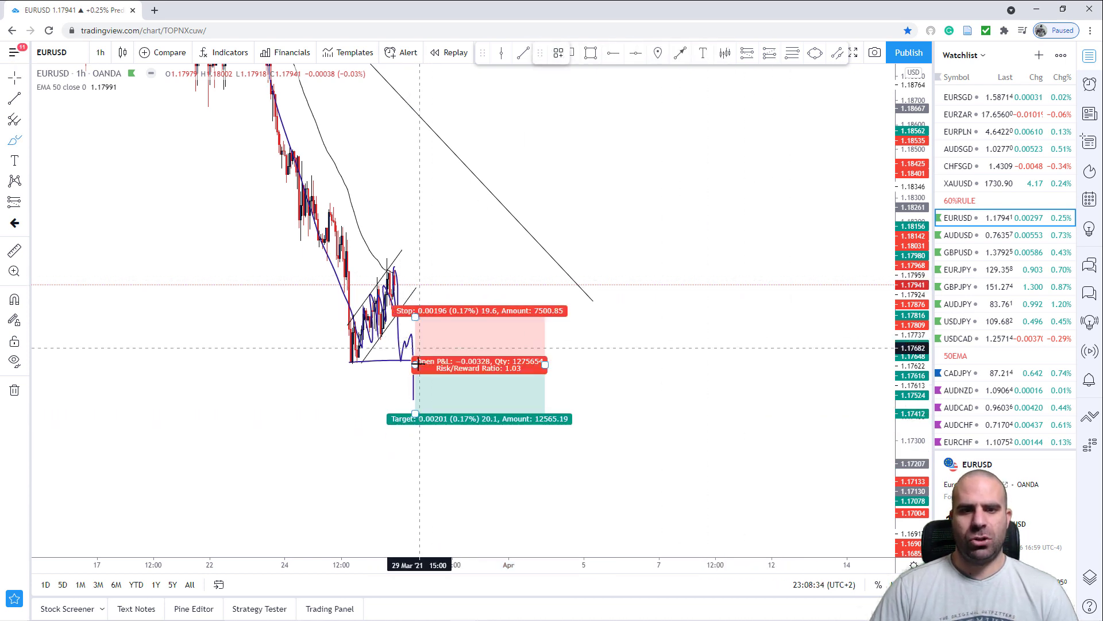
pyautogui.moveTo(413, 398)
pyautogui.mouseDown()
pyautogui.moveTo(423, 361)
pyautogui.moveTo(430, 463)
pyautogui.mouseUp()
pyautogui.scroll(-3, 616, 232)
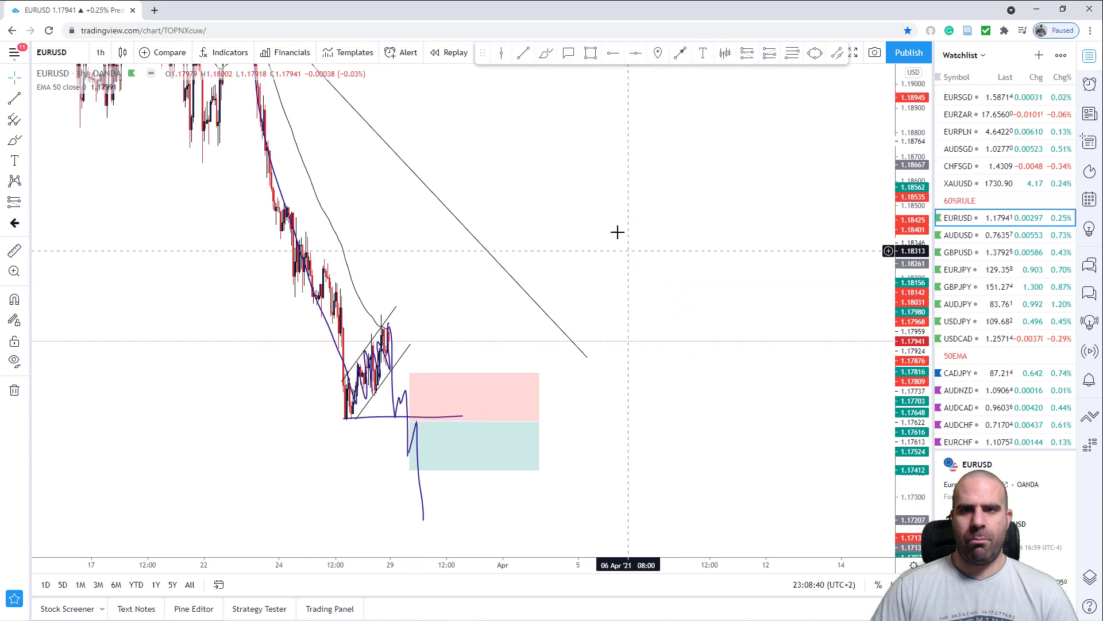
# Brush a sideways wavy path from the current price to about 1 Apr, ending near the descending trend line.
pyautogui.moveTo(575, 421); pyautogui.dragTo(522, 423)
pyautogui.moveTo(631, 456); pyautogui.dragTo(626, 399)
pyautogui.scroll(2, 626, 399)
pyautogui.scroll(2, 377, 415)
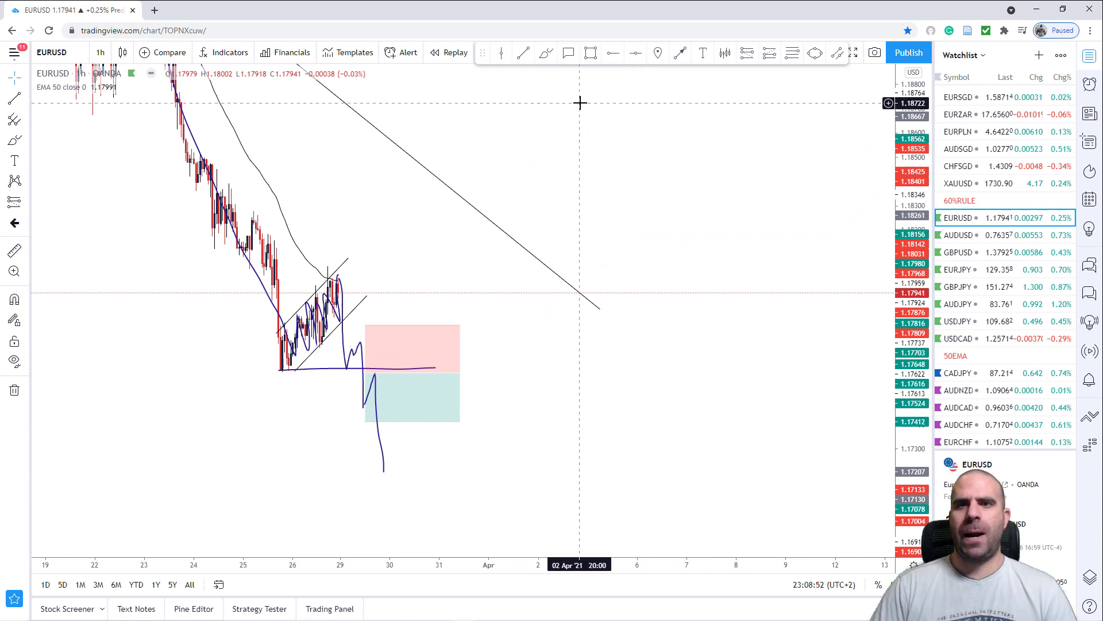
pyautogui.moveTo(611, 167); pyautogui.dragTo(648, 248)
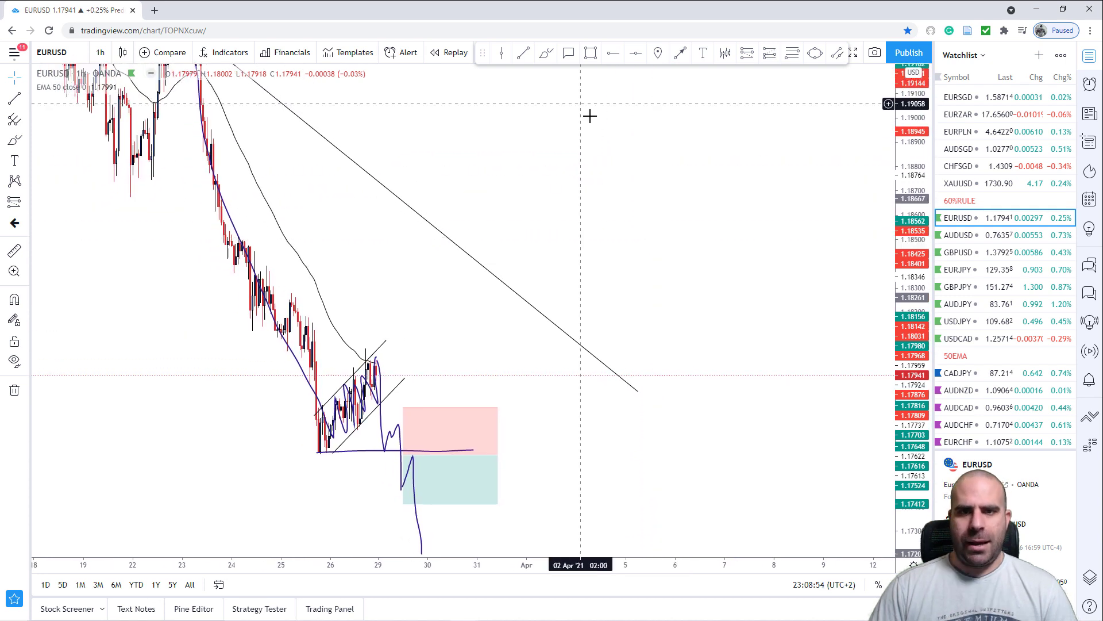
pyautogui.click(546, 52)
pyautogui.moveTo(374, 372)
pyautogui.mouseDown()
pyautogui.moveTo(380, 340)
pyautogui.moveTo(387, 368)
pyautogui.moveTo(407, 344)
pyautogui.moveTo(410, 359)
pyautogui.mouseUp()
pyautogui.hotkey('ctrl', 'z')
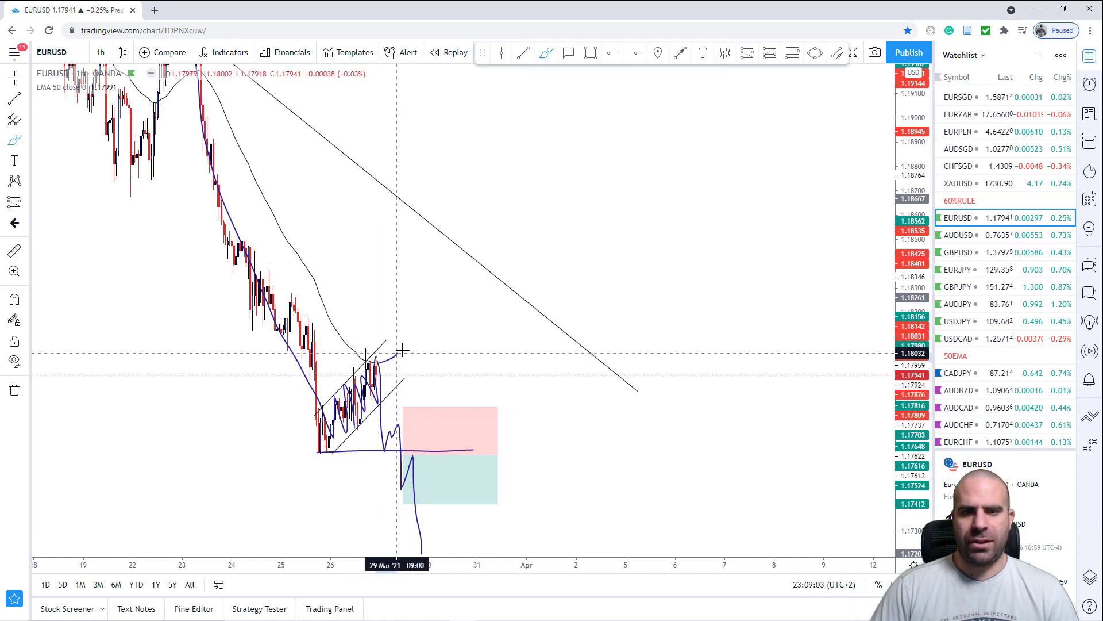
pyautogui.moveTo(377, 362)
pyautogui.mouseDown()
pyautogui.moveTo(451, 370)
pyautogui.moveTo(539, 349)
pyautogui.moveTo(576, 374)
pyautogui.mouseUp()
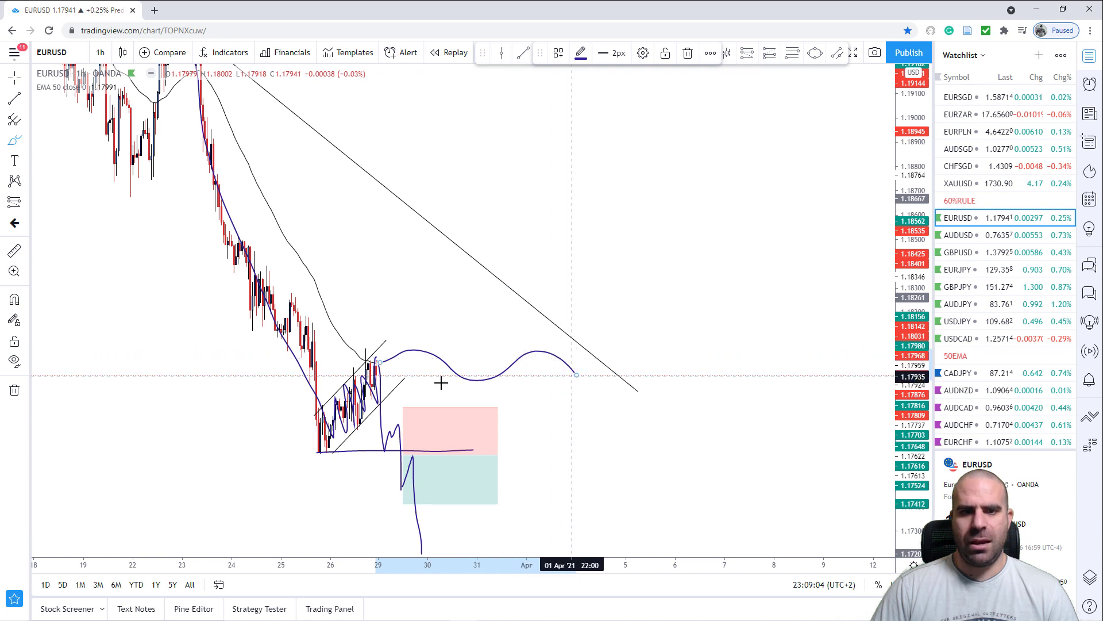
# Brush an alternative upward zigzag breakout from the channel, rising to about 1.183.
pyautogui.click(375, 366)
pyautogui.moveTo(386, 344); pyautogui.dragTo(398, 332)
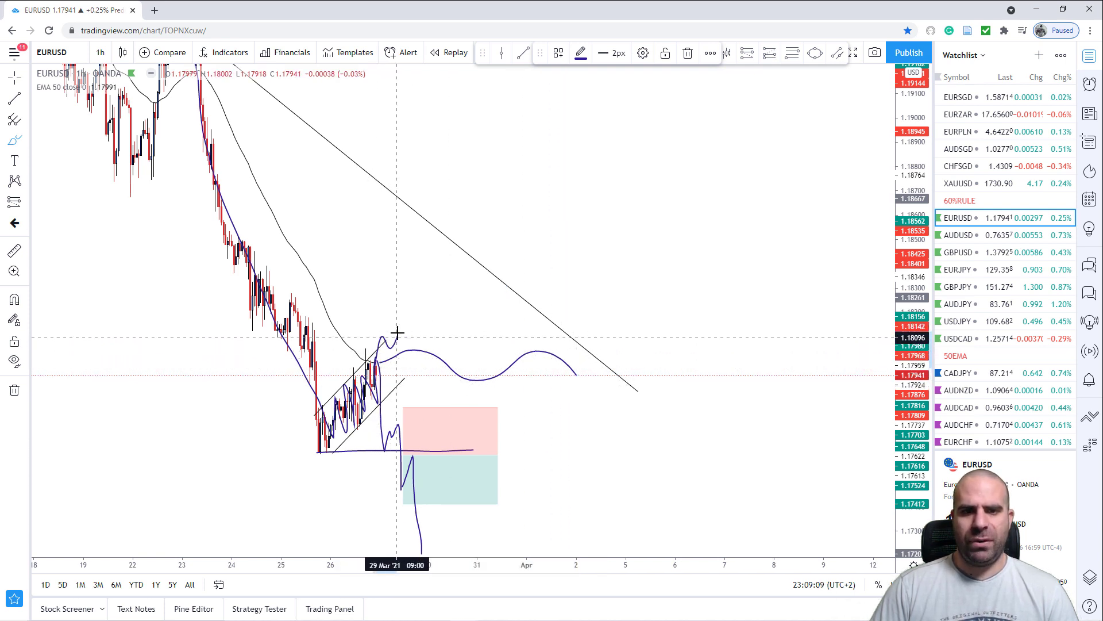
pyautogui.moveTo(397, 373); pyautogui.dragTo(423, 325)
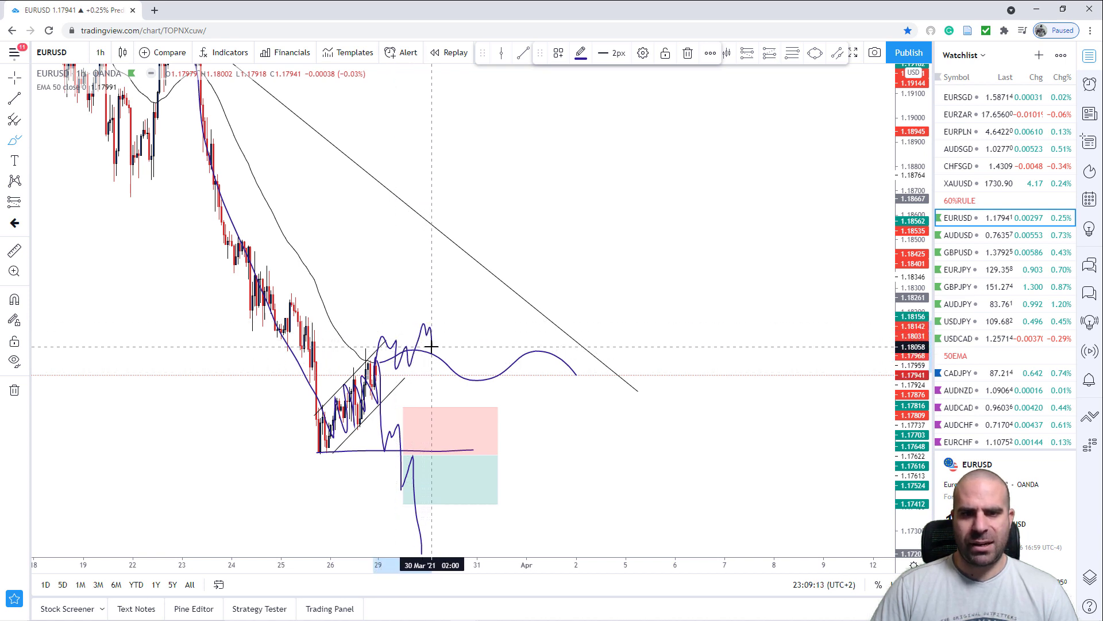
pyautogui.moveTo(438, 290); pyautogui.dragTo(440, 285)
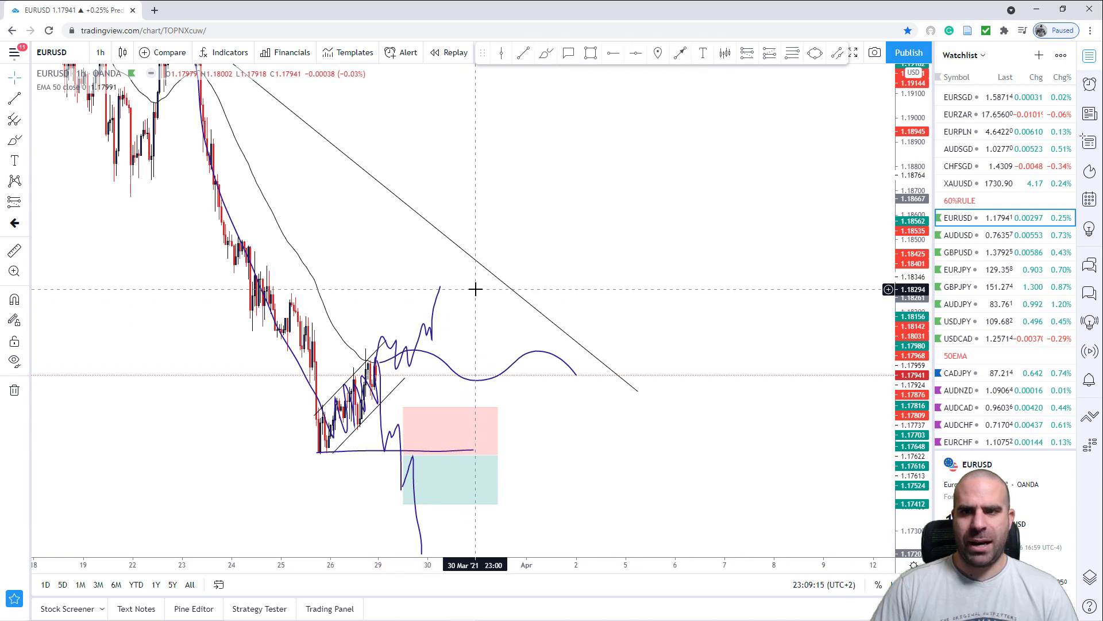
# Draw a small rectangle over the upward path's retest high, between about 1.1815 and 1.1817, extending across 30 Mar.
pyautogui.scroll(3, 436, 322)
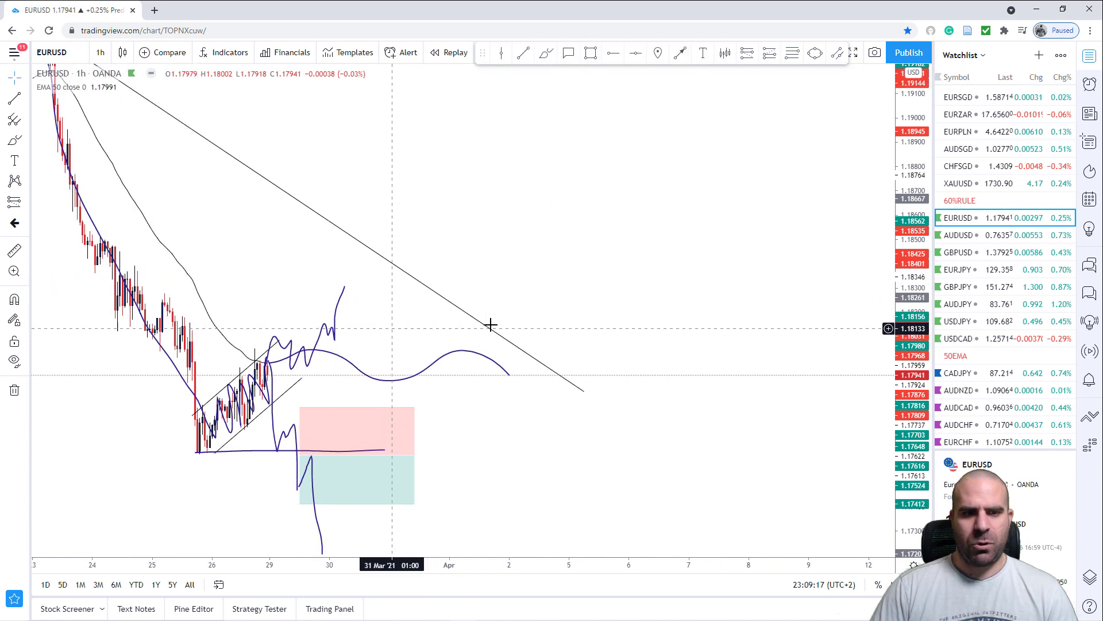
pyautogui.hotkey('alt', 'shift', 'r')
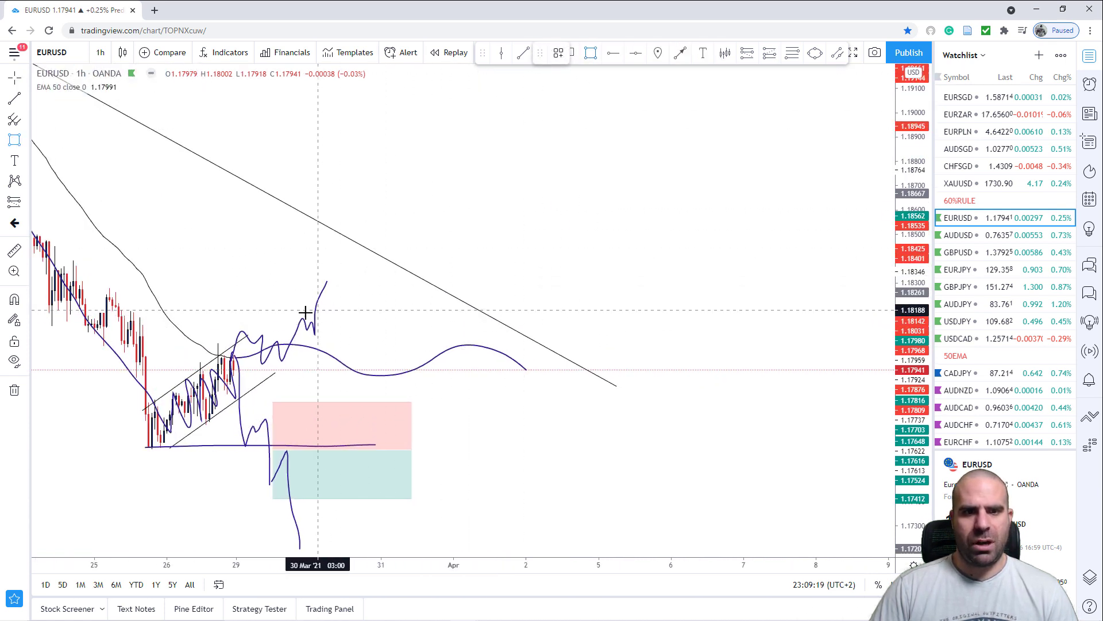
pyautogui.click(300, 316)
pyautogui.moveTo(617, 329); pyautogui.dragTo(645, 335)
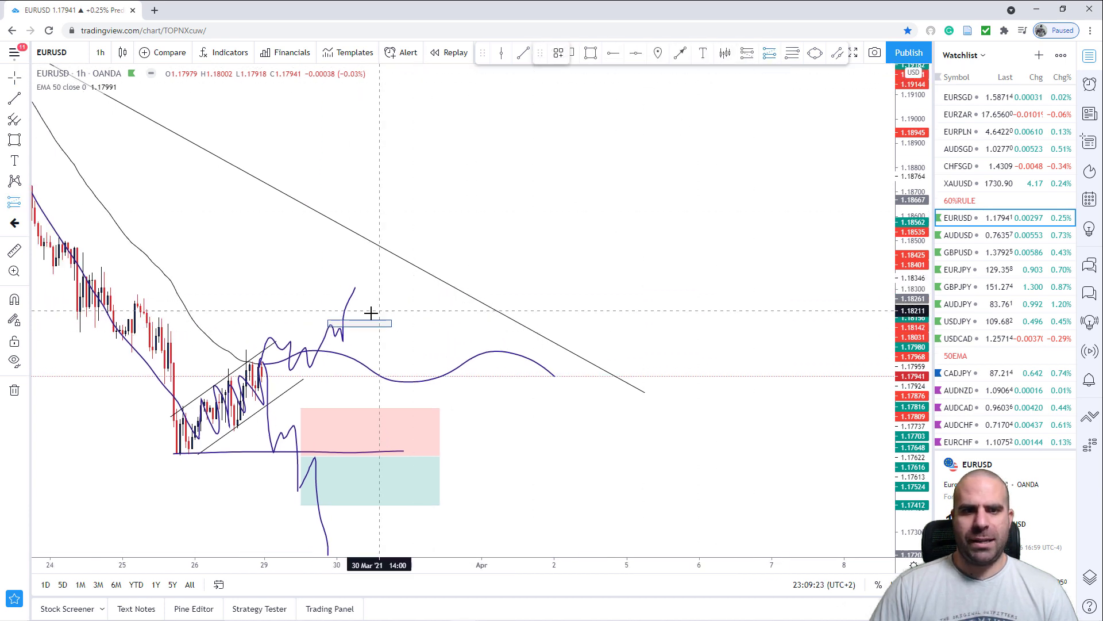
# Place a long position from the rectangle's upper edge with entry at 1.18171, stop at 1.18018 and target at 1.18330.
pyautogui.click(352, 322)
pyautogui.click(353, 320)
pyautogui.click(609, 226)
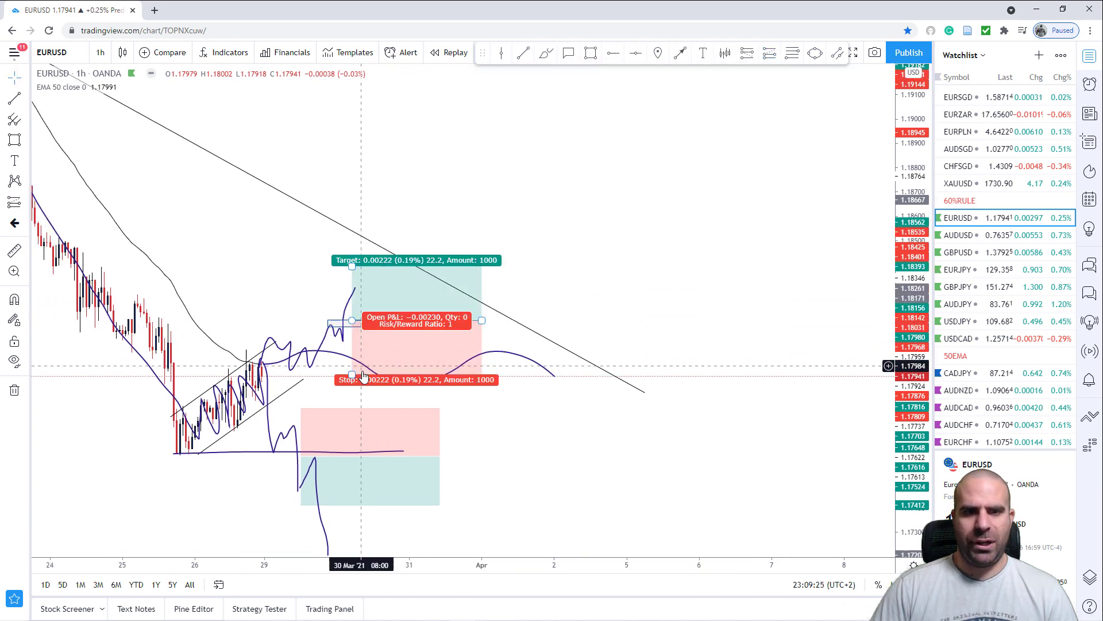
pyautogui.moveTo(351, 374); pyautogui.dragTo(354, 358)
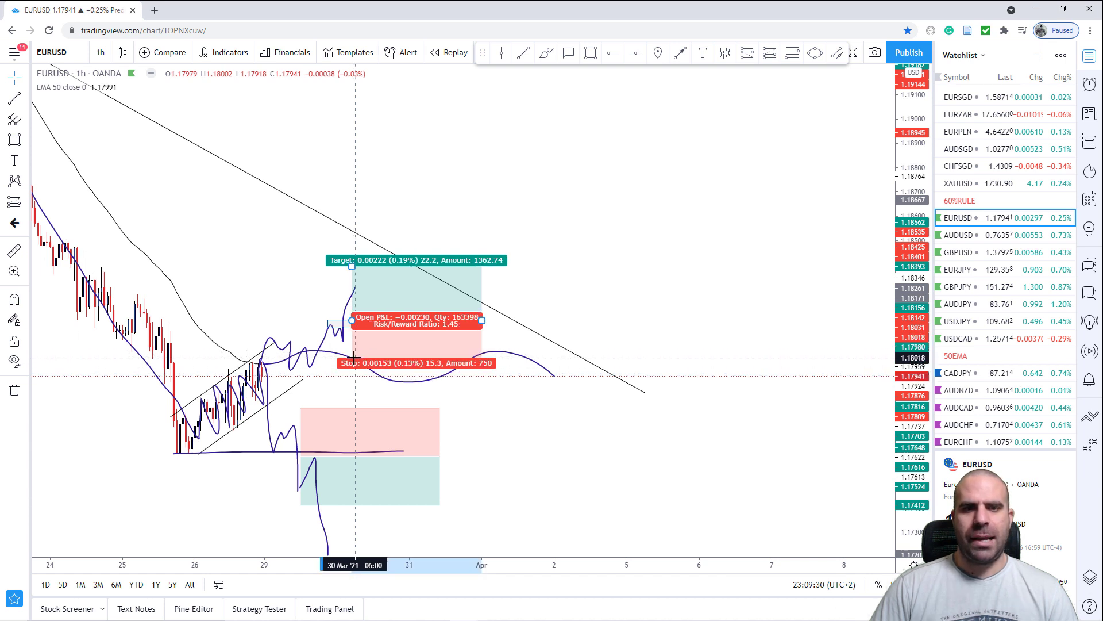
pyautogui.click(572, 273)
pyautogui.click(354, 291)
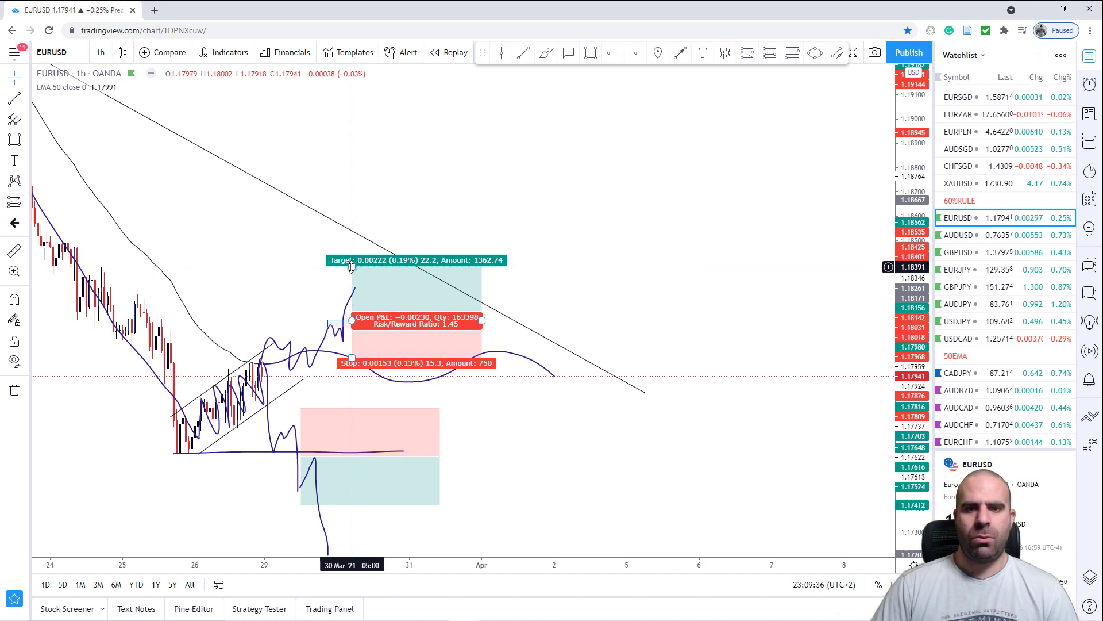
pyautogui.moveTo(352, 266); pyautogui.dragTo(352, 282)
pyautogui.click(692, 178)
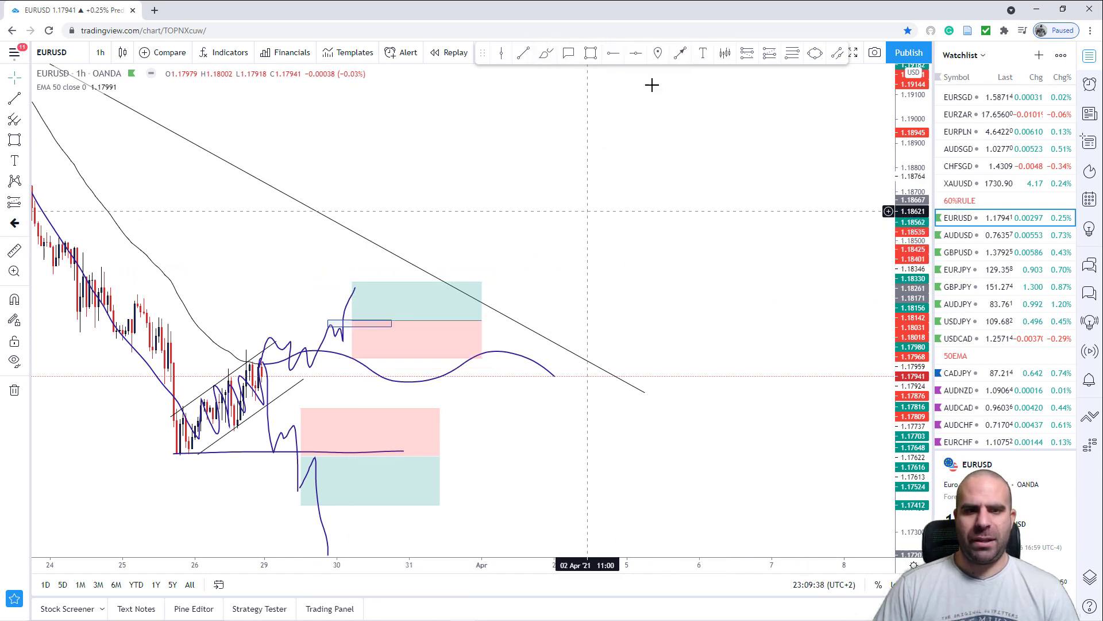
# Narrow the long position so that it ends late on 30 Mar, near the rectangle's end.
pyautogui.click(482, 320)
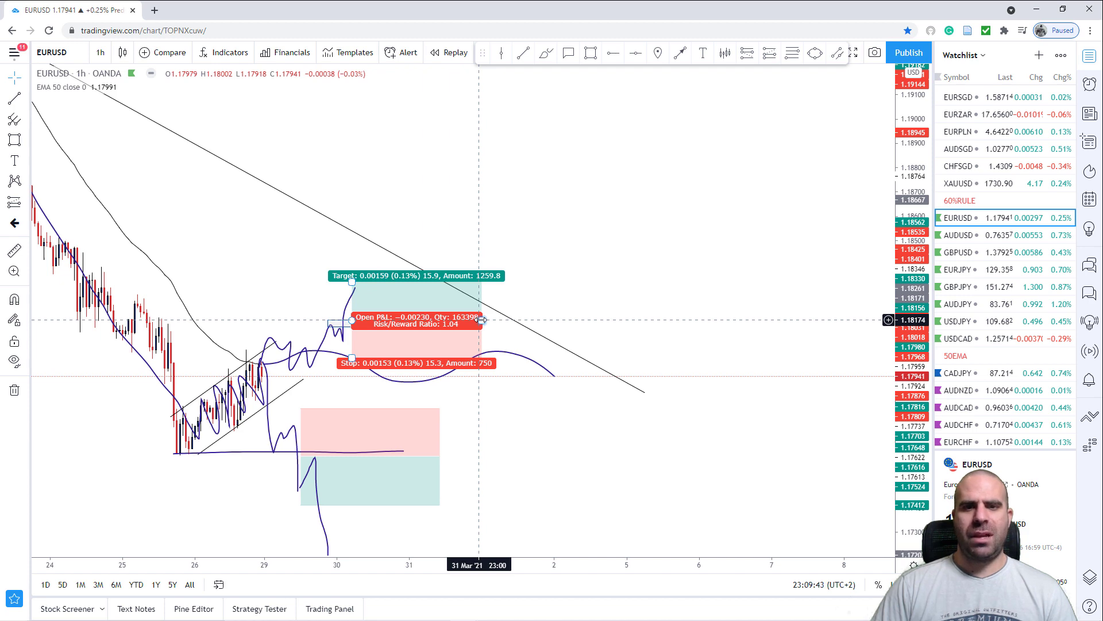
pyautogui.moveTo(482, 320); pyautogui.dragTo(385, 320)
pyautogui.scroll(-2, 565, 269)
pyautogui.moveTo(645, 382); pyautogui.dragTo(640, 320)
pyautogui.scroll(2, 587, 362)
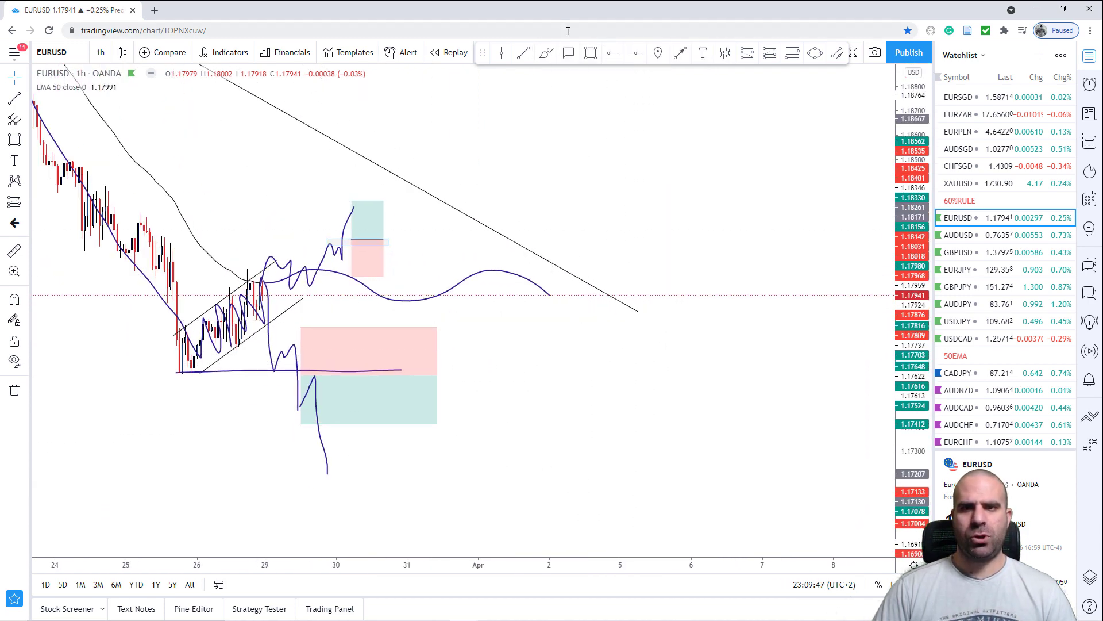
pyautogui.click(545, 54)
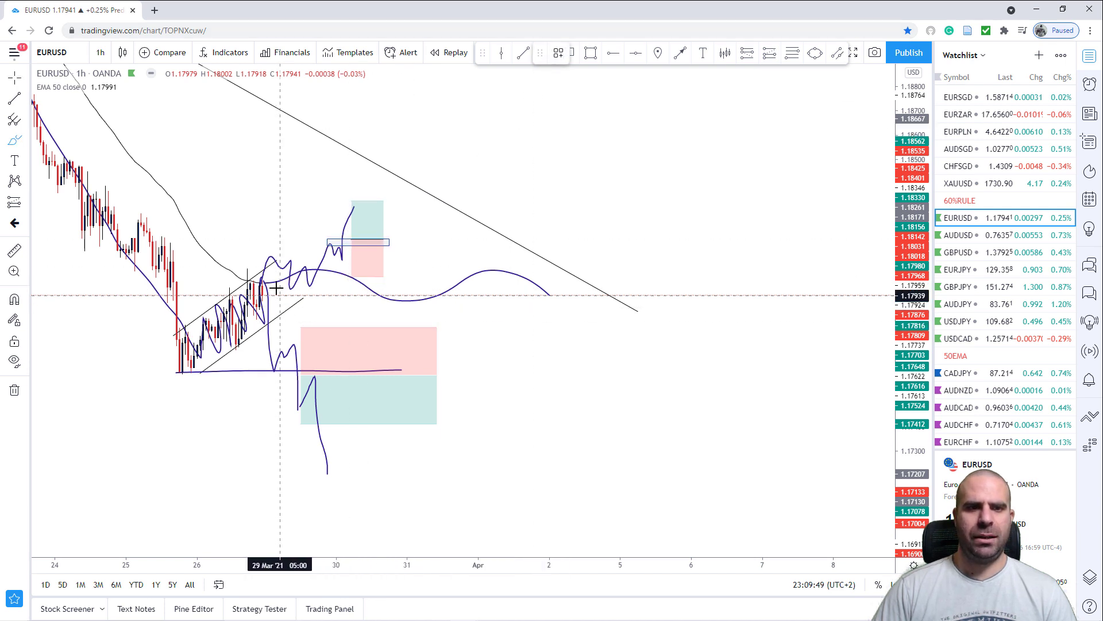
pyautogui.moveTo(267, 314)
pyautogui.mouseDown()
pyautogui.moveTo(282, 265)
pyautogui.moveTo(299, 322)
pyautogui.moveTo(336, 292)
pyautogui.moveTo(357, 333)
pyautogui.moveTo(458, 298)
pyautogui.moveTo(517, 246)
pyautogui.mouseUp()
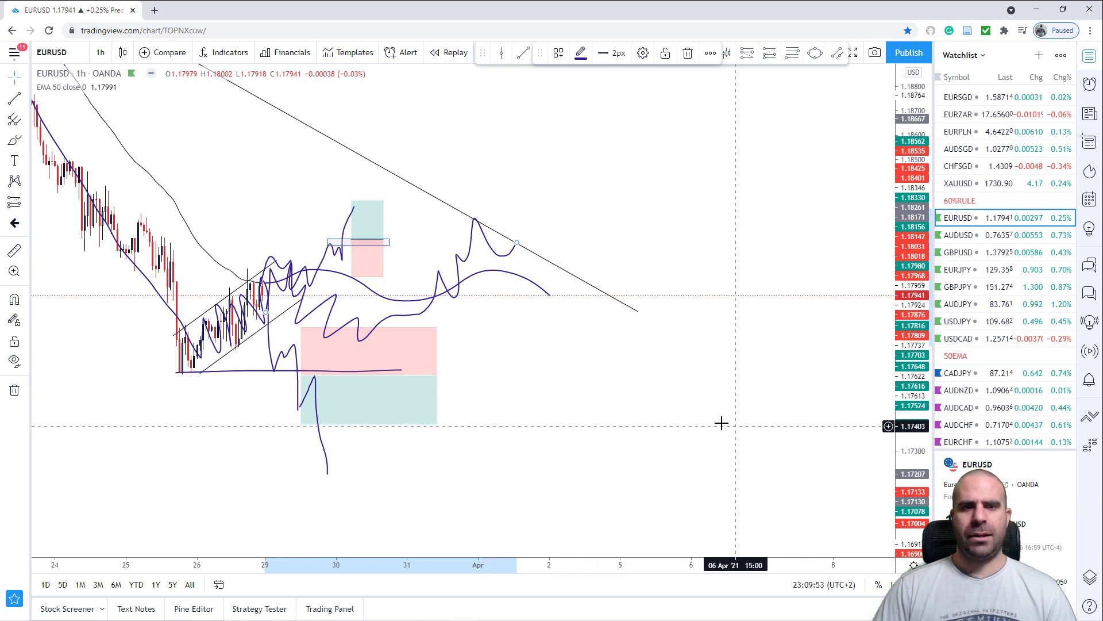
pyautogui.press('Delete')
# Narrow the short position below the channel so that it ends on about 30 Mar.
pyautogui.click(367, 351)
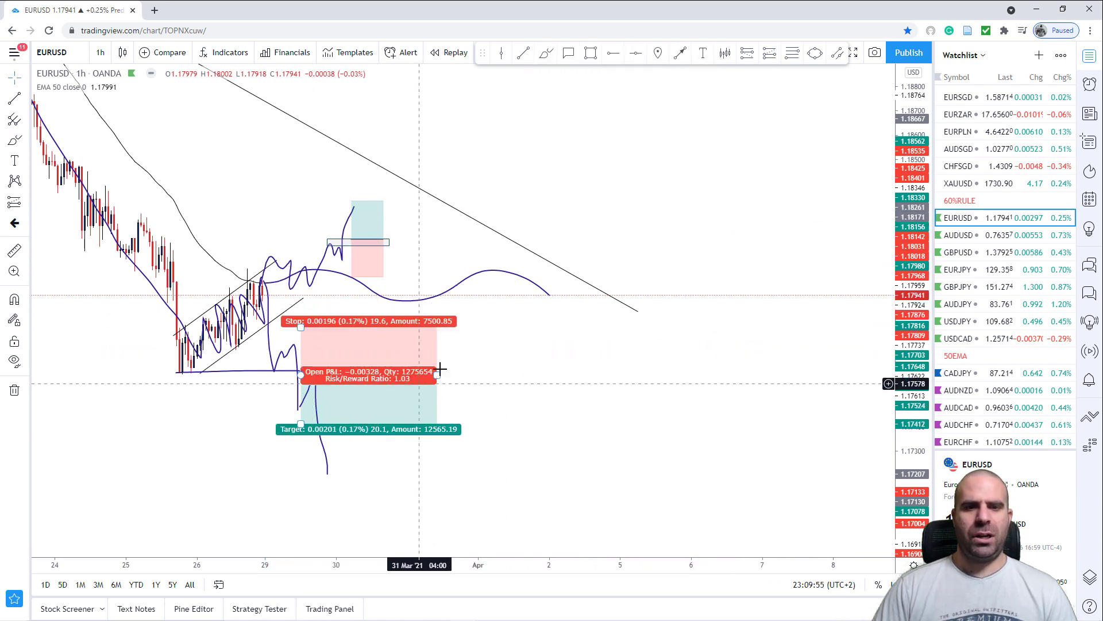
pyautogui.moveTo(437, 378); pyautogui.dragTo(360, 380)
pyautogui.moveTo(553, 381); pyautogui.dragTo(546, 380)
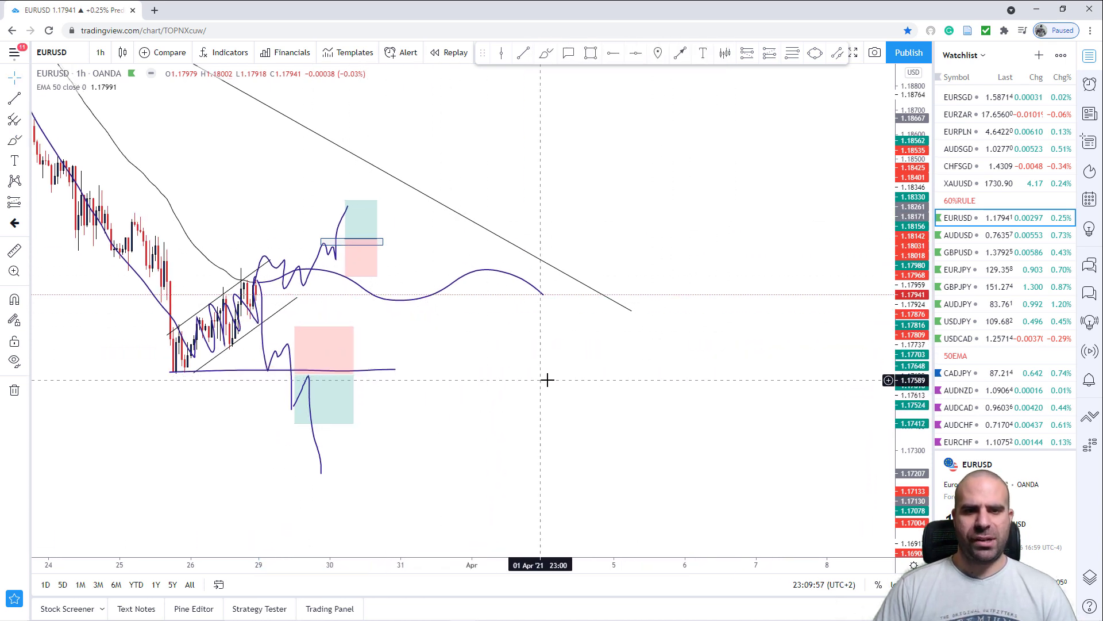
# Open the AUDUSD chart and draw a descending trend line from the 18 Mar high near 0.7845 to about 29 Mar at 0.7594.
pyautogui.click(990, 240)
pyautogui.scroll(-1, 493, 389)
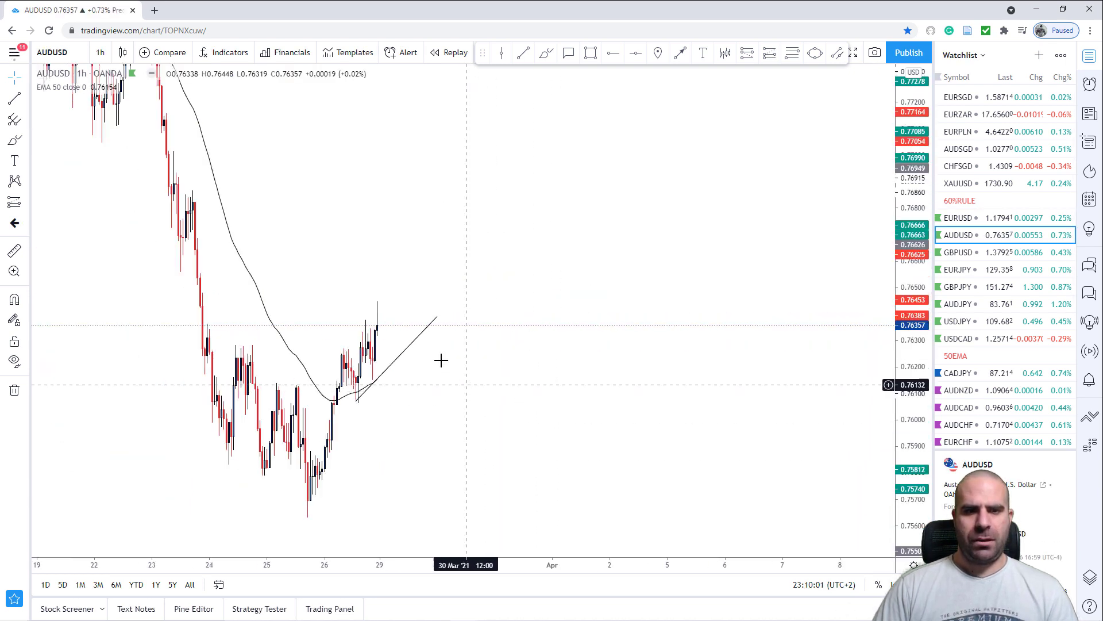
pyautogui.click(521, 55)
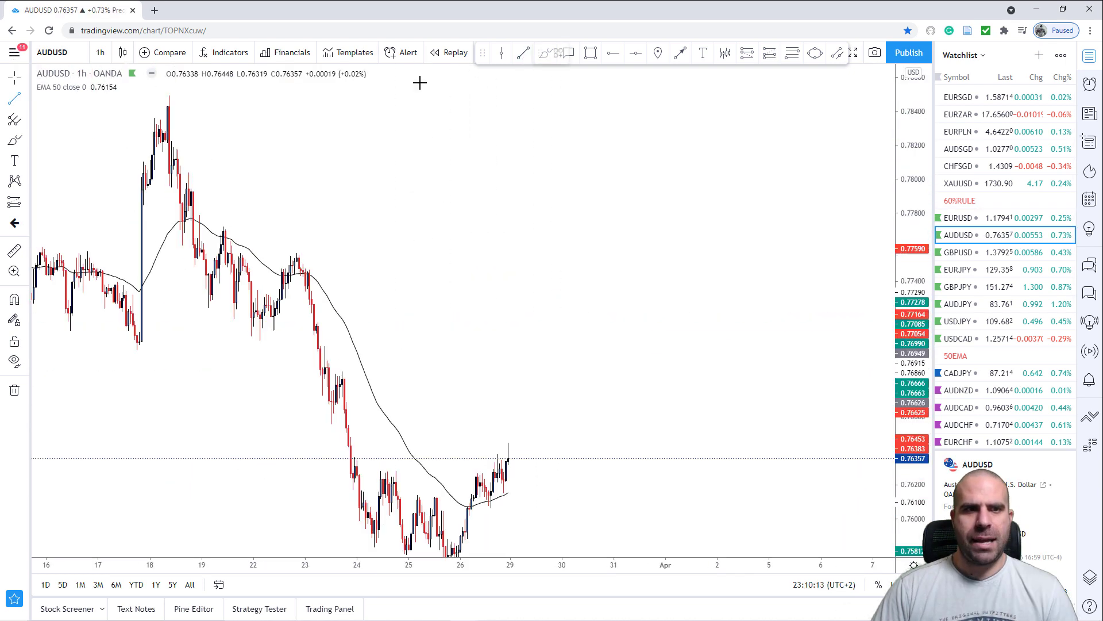
pyautogui.click(169, 102)
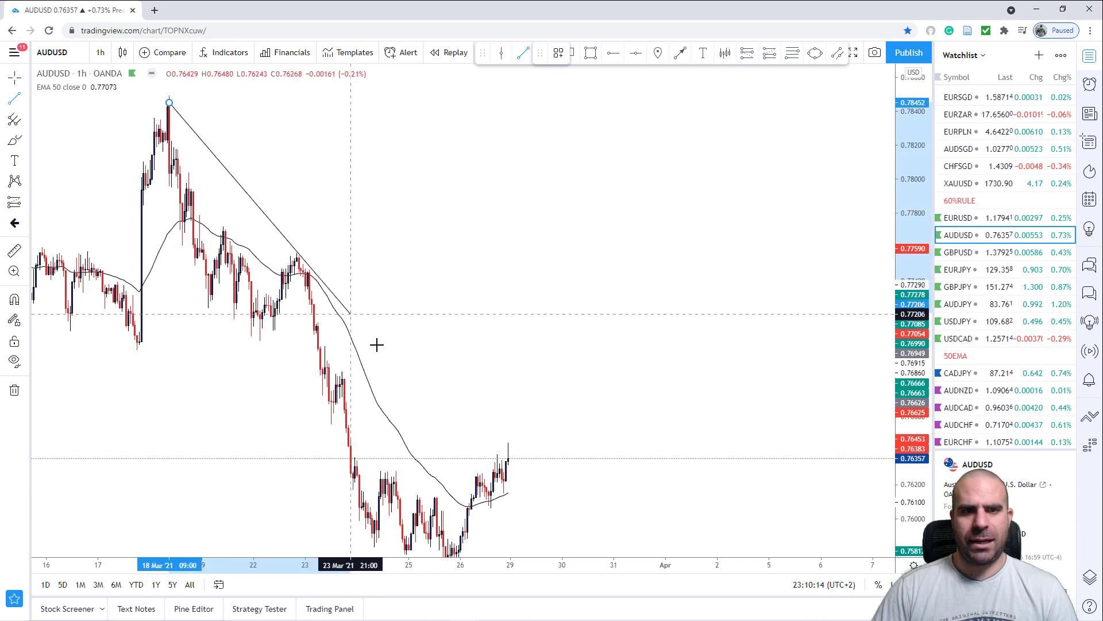
pyautogui.click(528, 529)
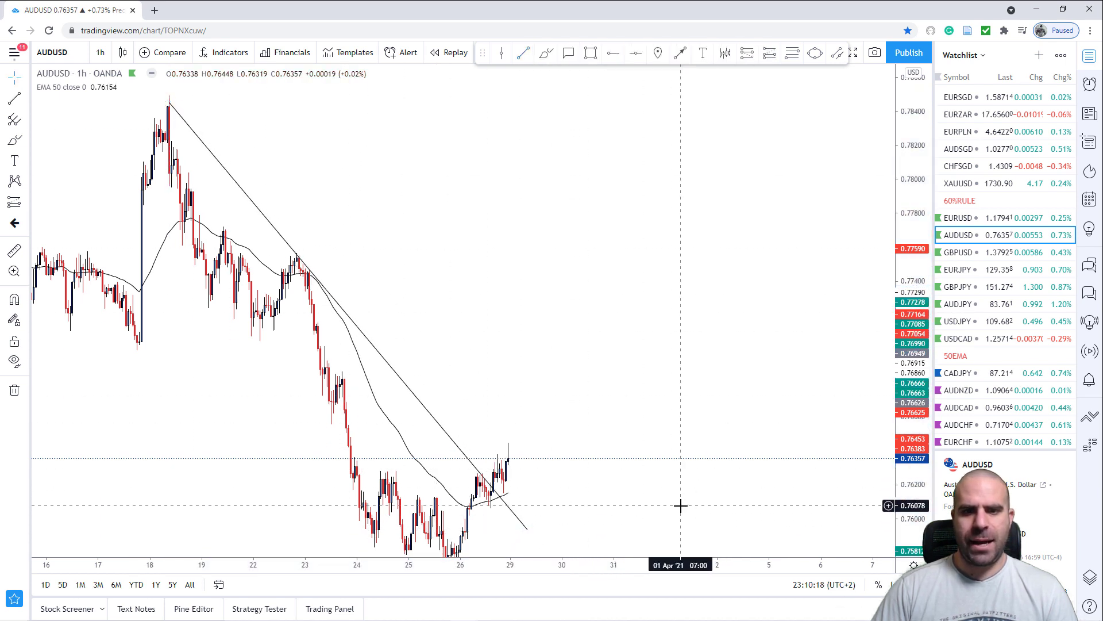
pyautogui.moveTo(680, 506); pyautogui.dragTo(657, 398)
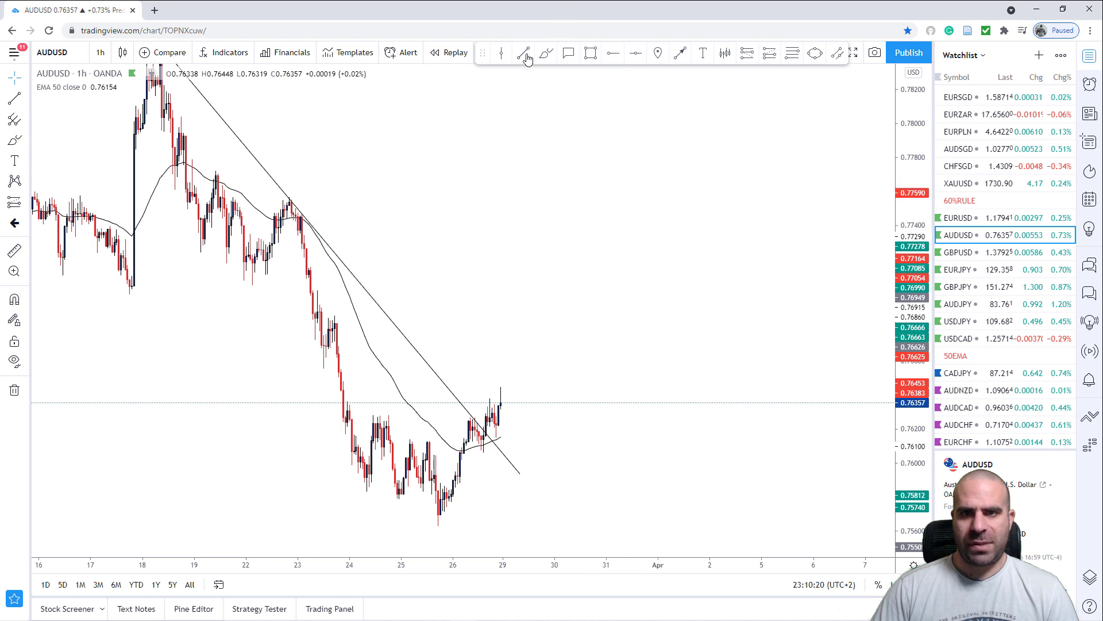
# Draw two roughly parallel rising lines above and below the 26 to 29 Mar pullback to form a channel.
pyautogui.click(461, 420)
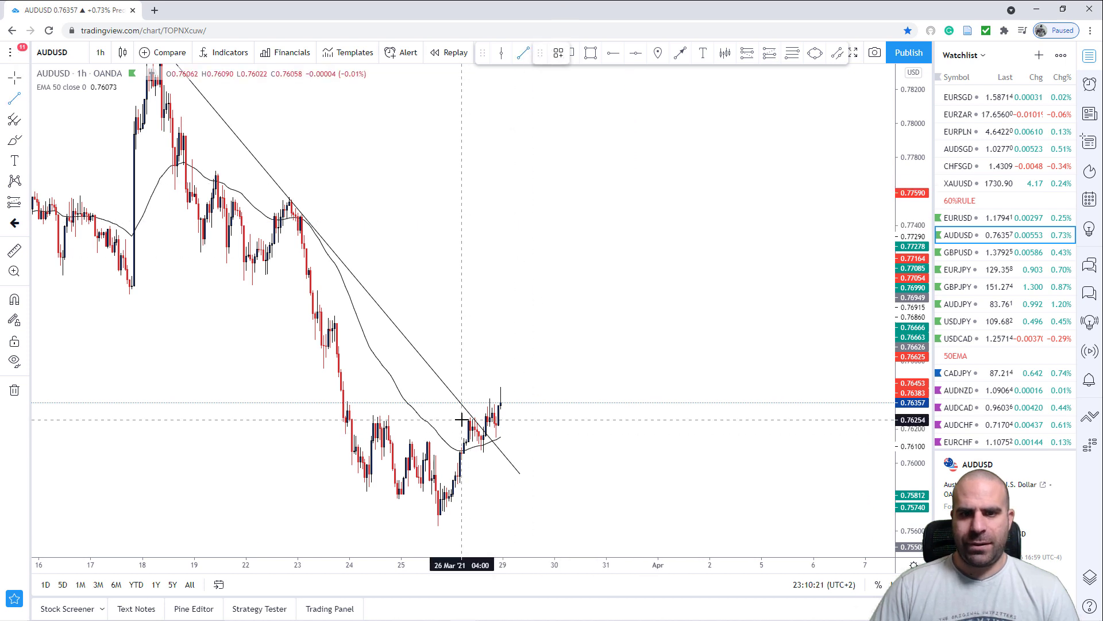
pyautogui.click(525, 374)
pyautogui.click(509, 391)
pyautogui.moveTo(508, 390); pyautogui.dragTo(531, 424)
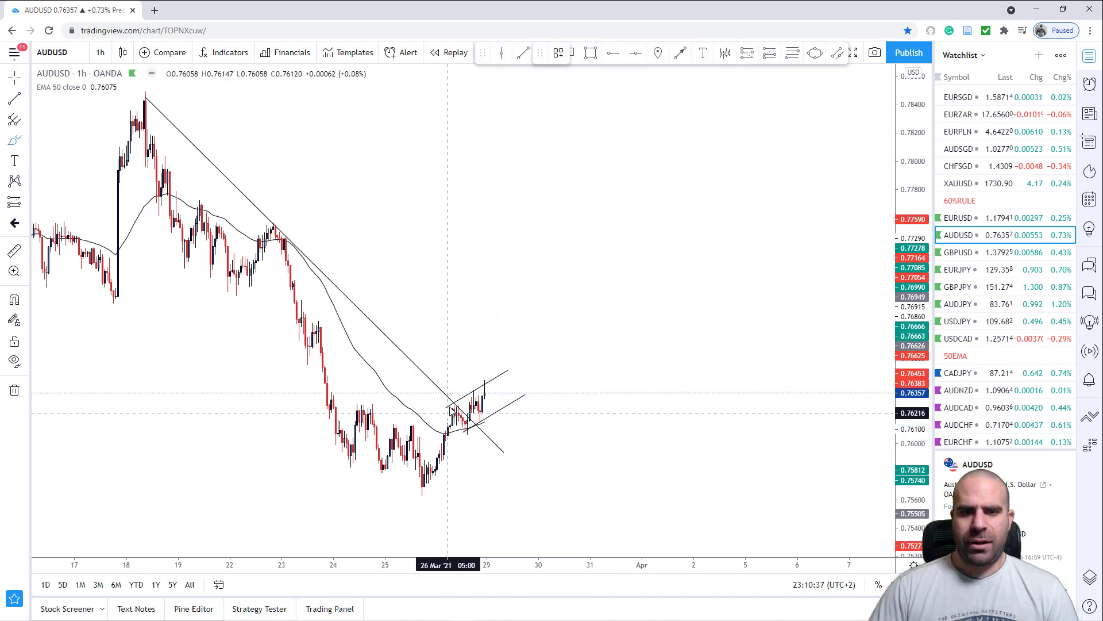
# Brush a zigzag inside the channel breaking down to about 0.7576, and brush a short horizontal mark near 0.7600.
pyautogui.click(466, 429)
pyautogui.moveTo(466, 393)
pyautogui.mouseDown()
pyautogui.moveTo(478, 420)
pyautogui.moveTo(490, 385)
pyautogui.mouseUp()
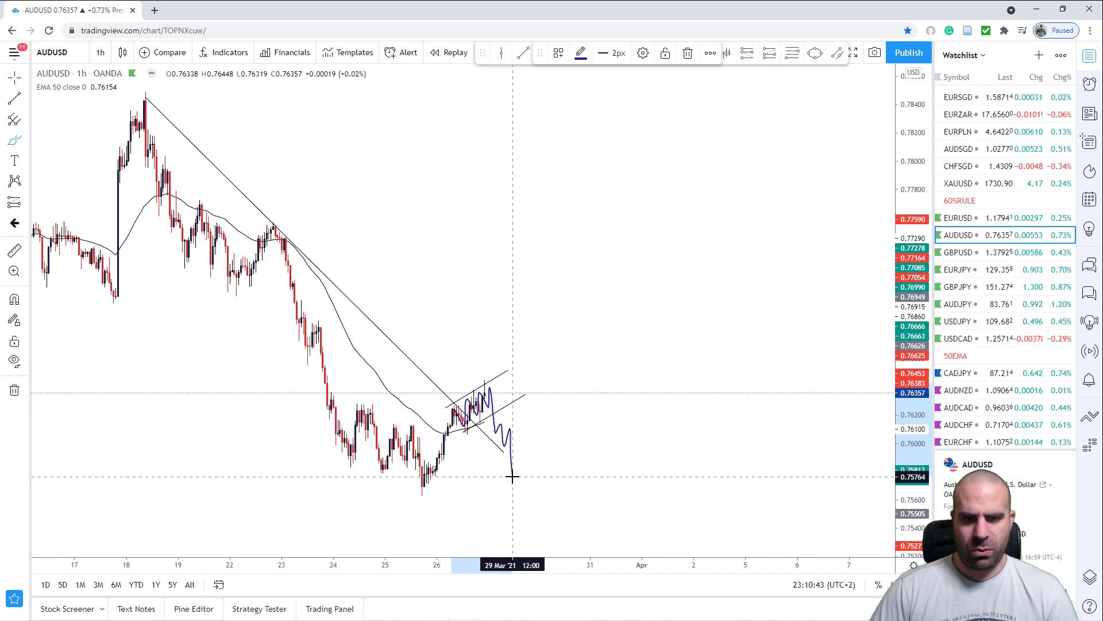
pyautogui.moveTo(492, 440); pyautogui.dragTo(522, 443)
pyautogui.moveTo(672, 335); pyautogui.dragTo(683, 318)
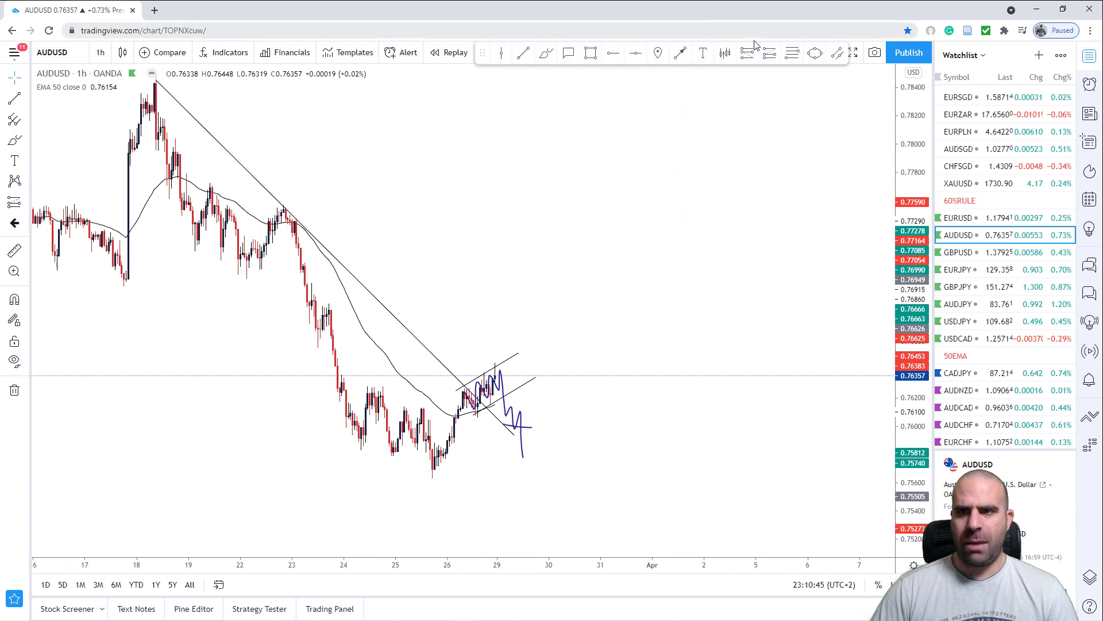
# Place a short position with entry at 0.75976, stop at 0.76183 and target at 0.75666, narrowed to end on about 30 Mar.
pyautogui.click(747, 52)
pyautogui.click(520, 428)
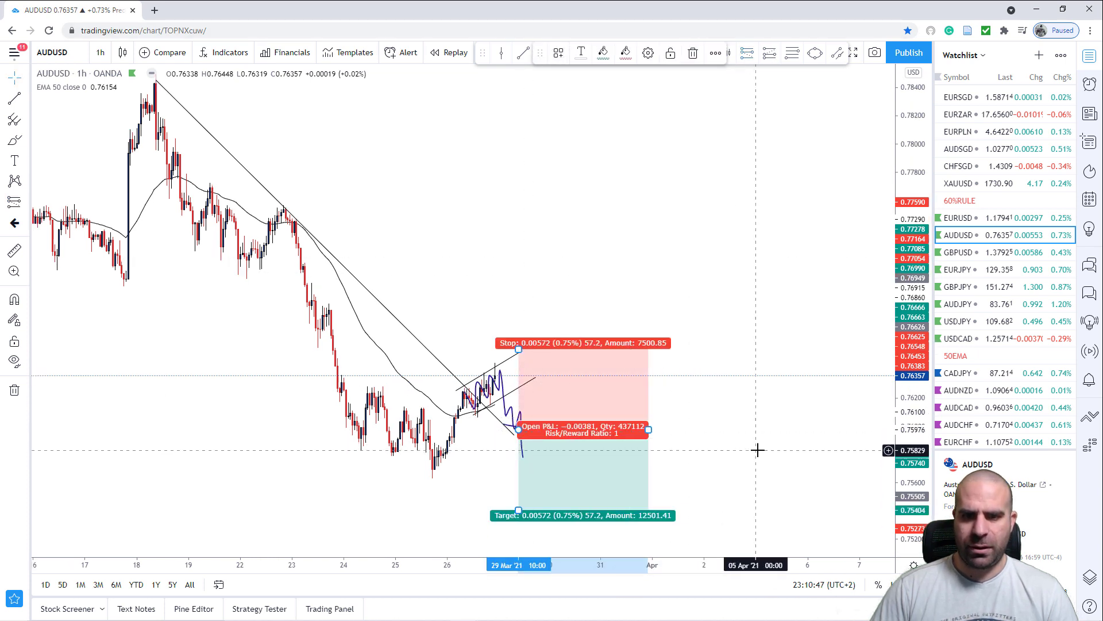
pyautogui.moveTo(520, 339); pyautogui.dragTo(532, 400)
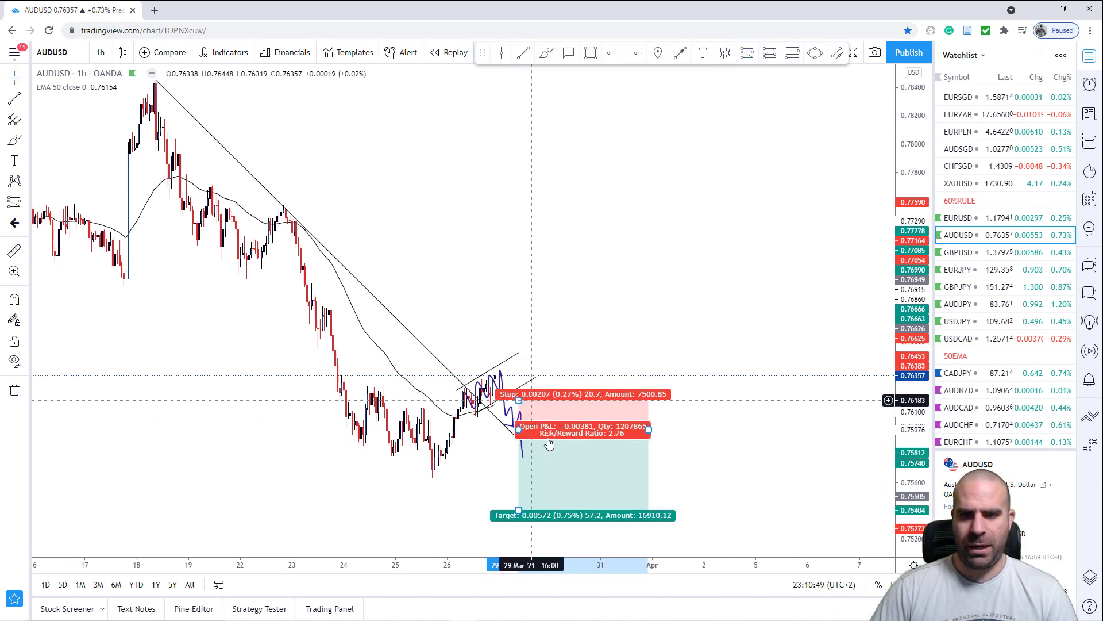
pyautogui.moveTo(521, 510); pyautogui.dragTo(525, 473)
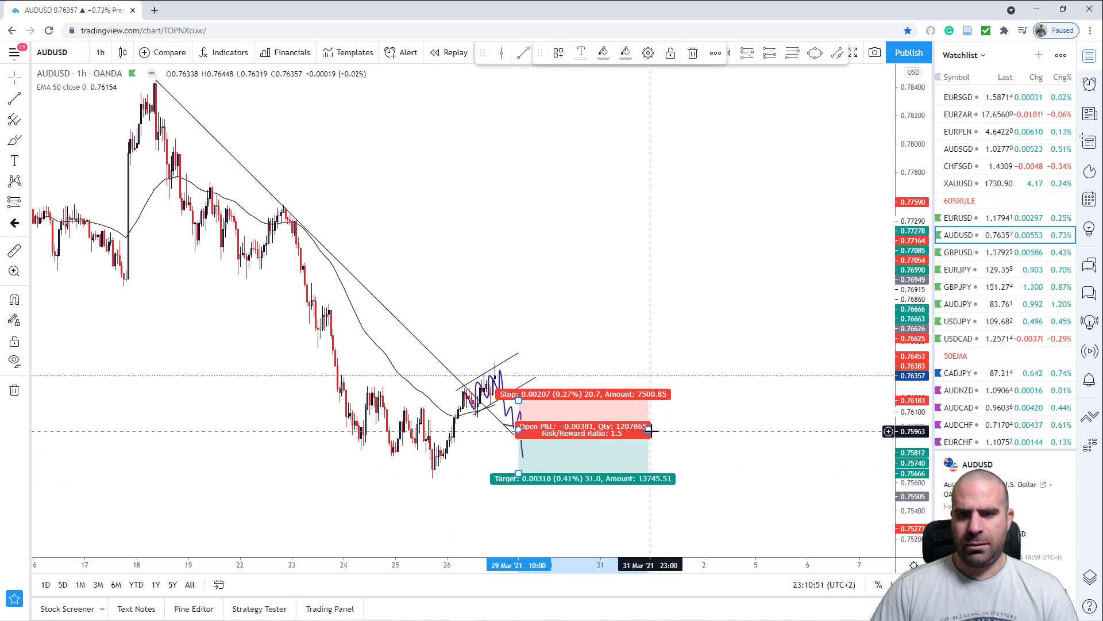
pyautogui.moveTo(649, 429); pyautogui.dragTo(575, 438)
pyautogui.moveTo(706, 339); pyautogui.dragTo(707, 343)
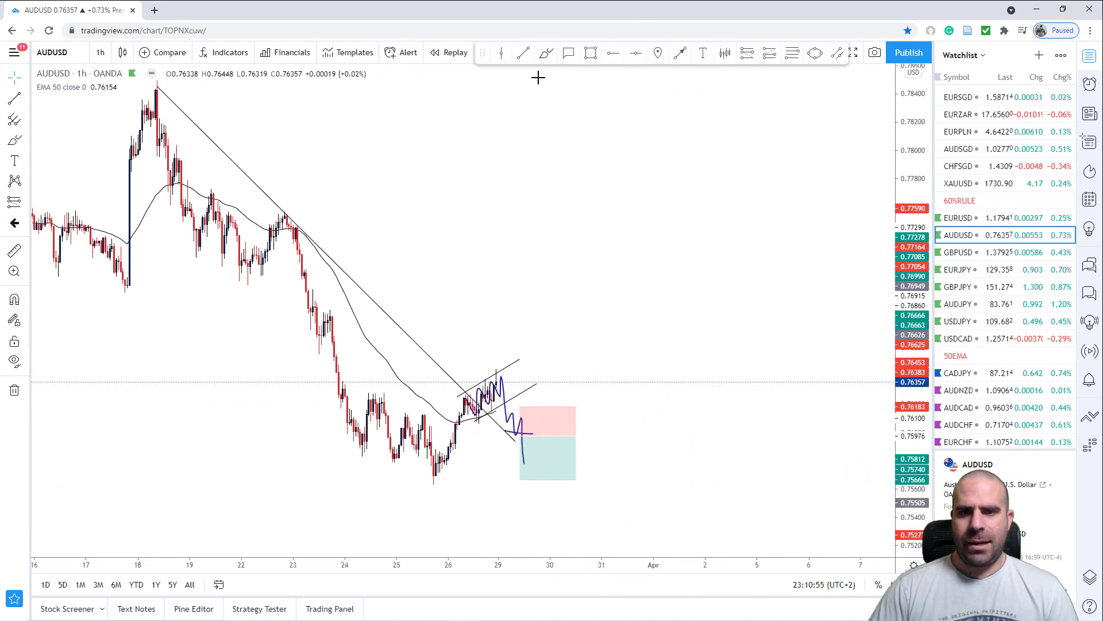
# Brush a sideways wavy path from the channel's lower line to about 5 Apr, ending with a rise to about 0.7665.
pyautogui.click(500, 414)
pyautogui.moveTo(492, 413)
pyautogui.mouseDown()
pyautogui.moveTo(638, 369)
pyautogui.moveTo(707, 395)
pyautogui.moveTo(779, 340)
pyautogui.mouseUp()
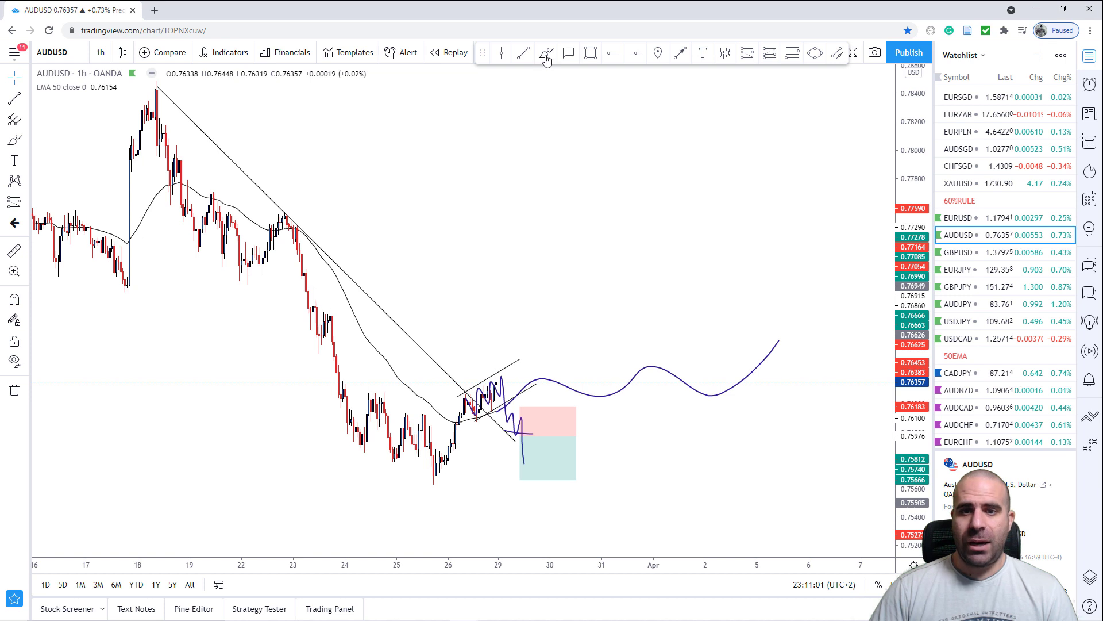
pyautogui.click(546, 55)
pyautogui.moveTo(498, 391)
pyautogui.mouseDown()
pyautogui.moveTo(480, 400)
pyautogui.moveTo(488, 383)
pyautogui.moveTo(515, 380)
pyautogui.moveTo(522, 333)
pyautogui.moveTo(526, 353)
pyautogui.mouseUp()
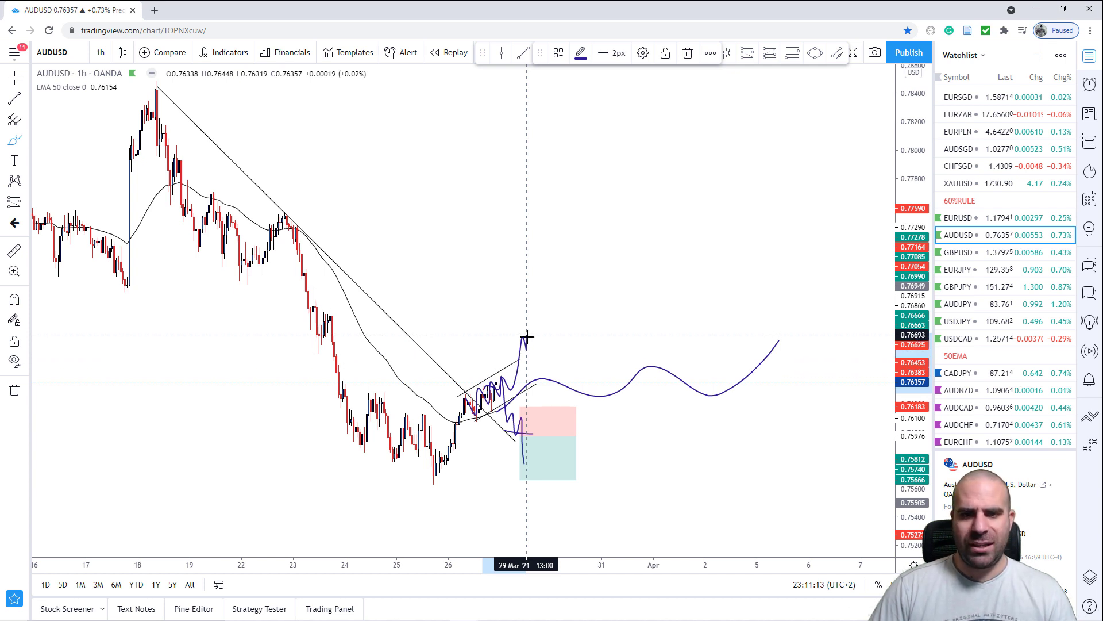
pyautogui.moveTo(527, 335)
pyautogui.mouseDown()
pyautogui.moveTo(550, 361)
pyautogui.moveTo(555, 303)
pyautogui.mouseUp()
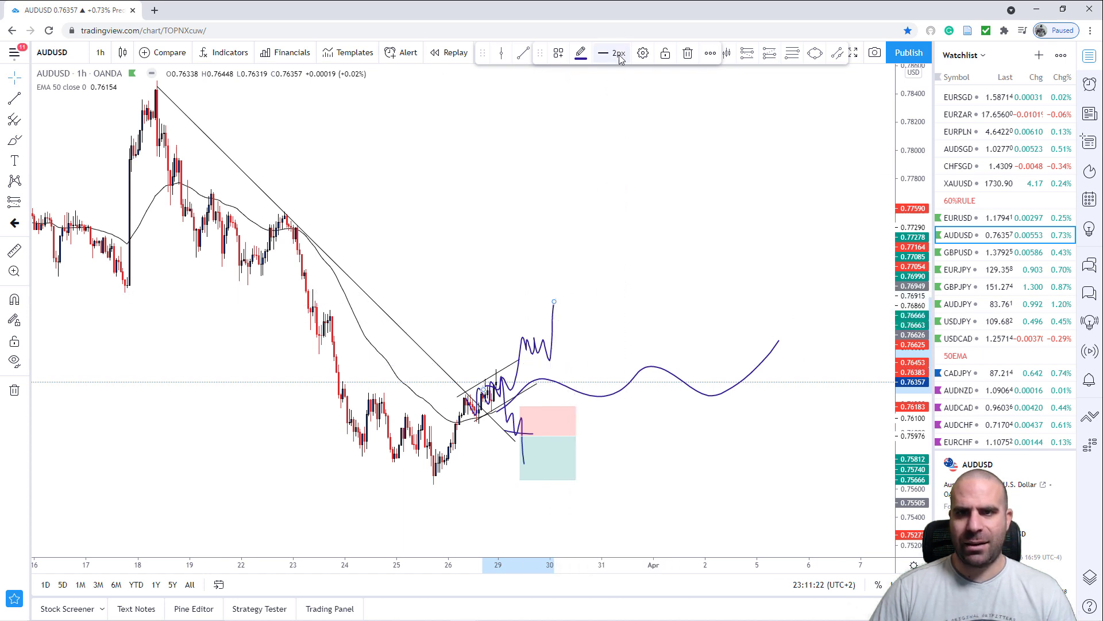
pyautogui.click(604, 136)
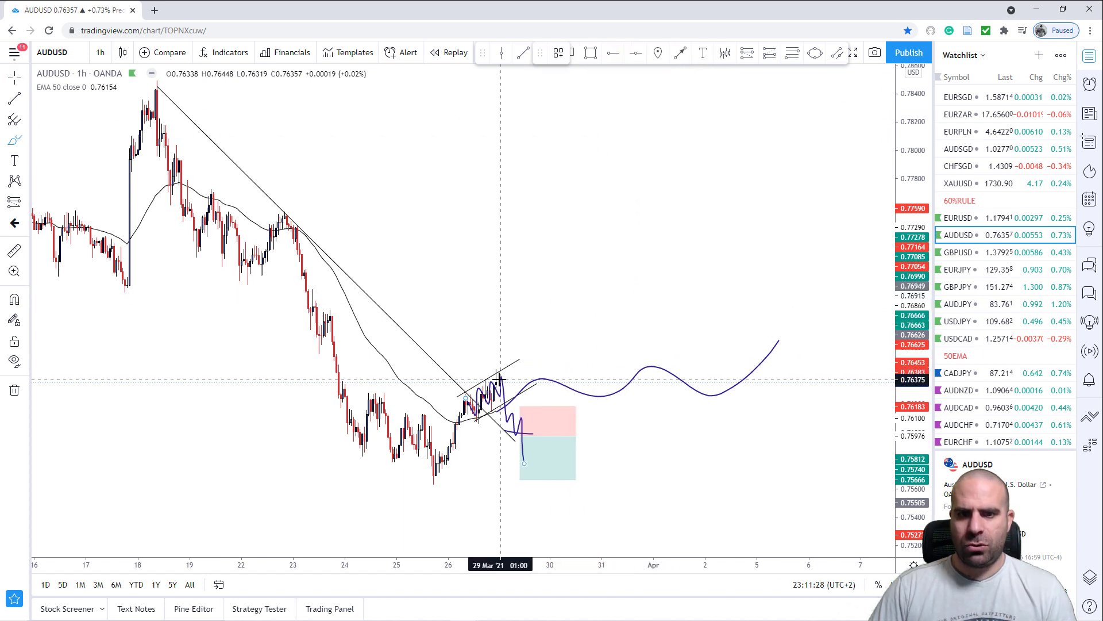
# Brush an upward zigzag breakout from the current price above the channel, rising to about 0.7677 on 29 Mar.
pyautogui.moveTo(501, 380)
pyautogui.mouseDown()
pyautogui.moveTo(509, 391)
pyautogui.moveTo(529, 331)
pyautogui.mouseUp()
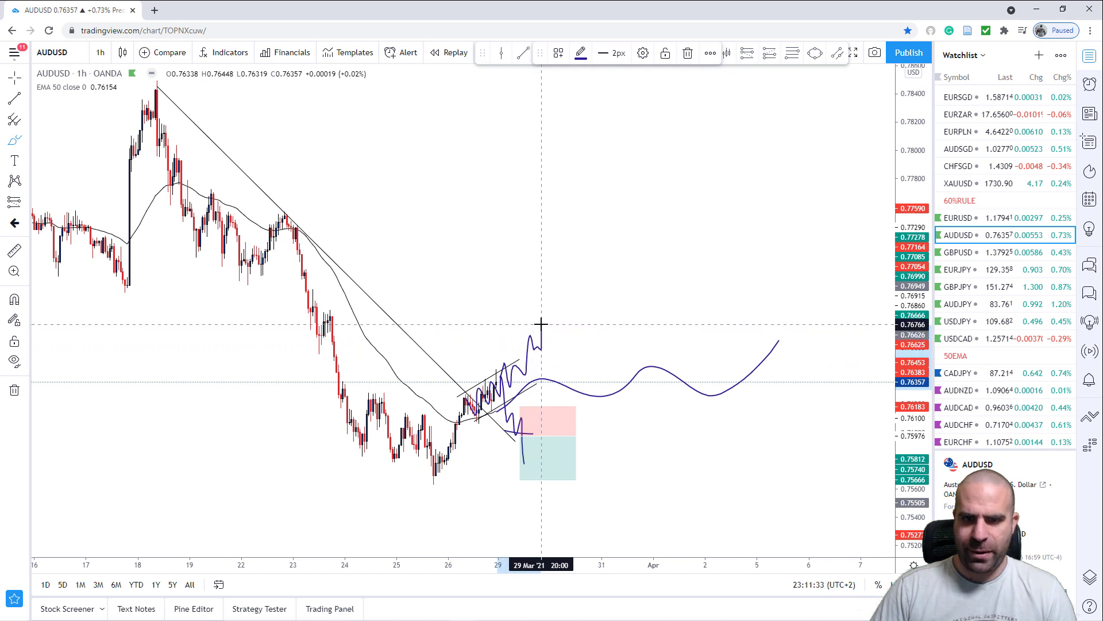
pyautogui.click(581, 287)
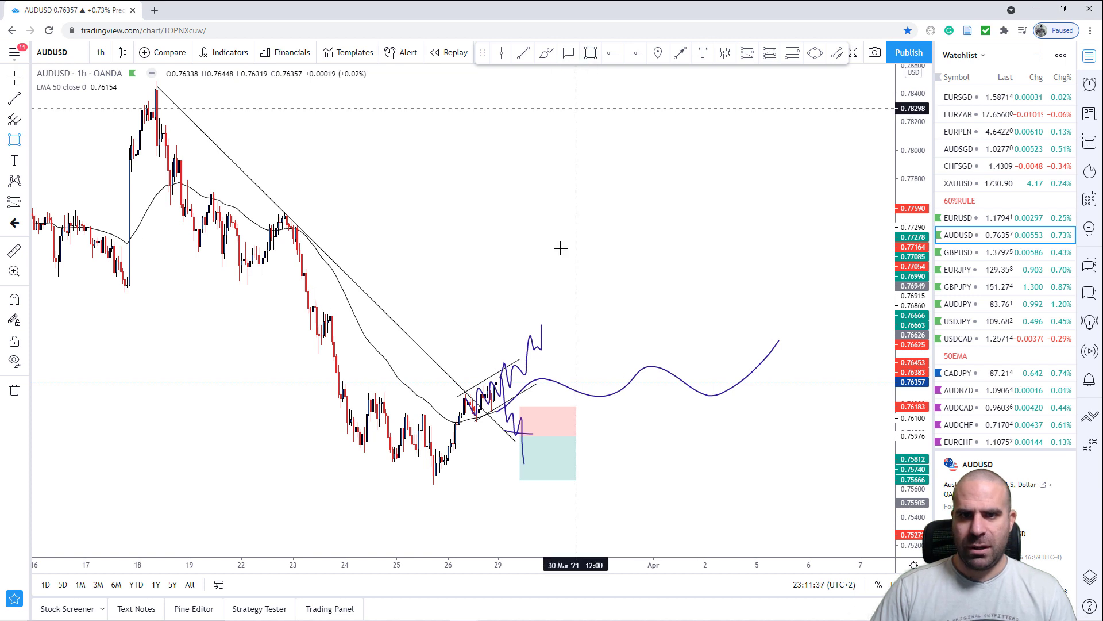
# Draw a thin rectangle at the breakout path's first high, between 0.76680 and 0.76697, from 29 to 30 Mar.
pyautogui.click(531, 332)
pyautogui.click(528, 333)
pyautogui.click(576, 336)
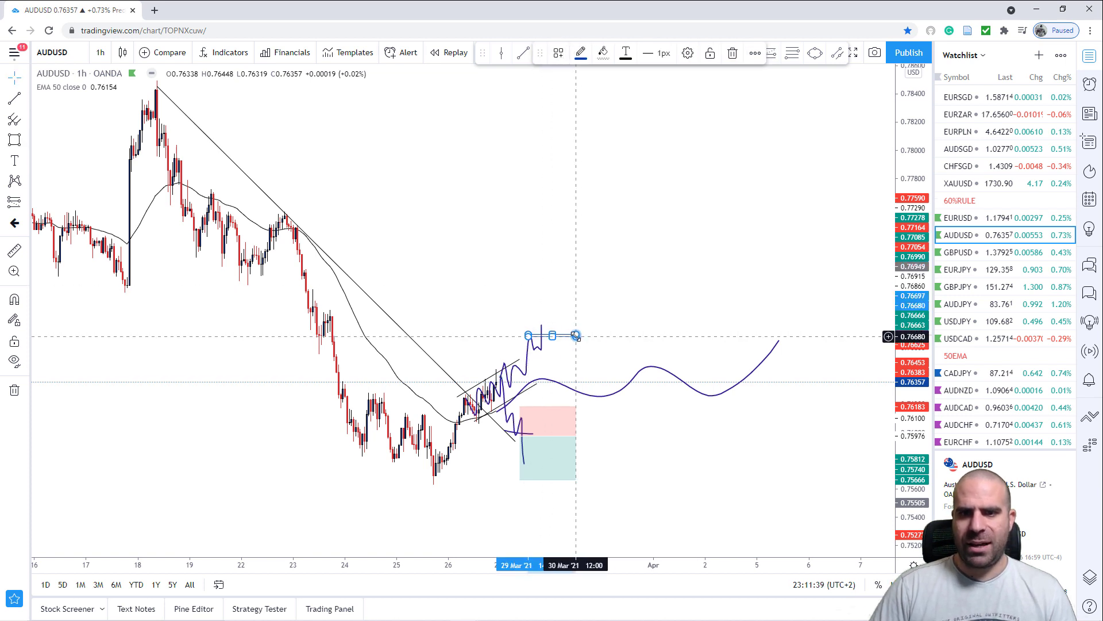
pyautogui.moveTo(693, 283); pyautogui.dragTo(718, 241)
# Place a long position with entry at 0.76697, stop at 0.76481 and target at 0.77269, ending about 31 Mar, and brush a rise through its target.
pyautogui.click(769, 54)
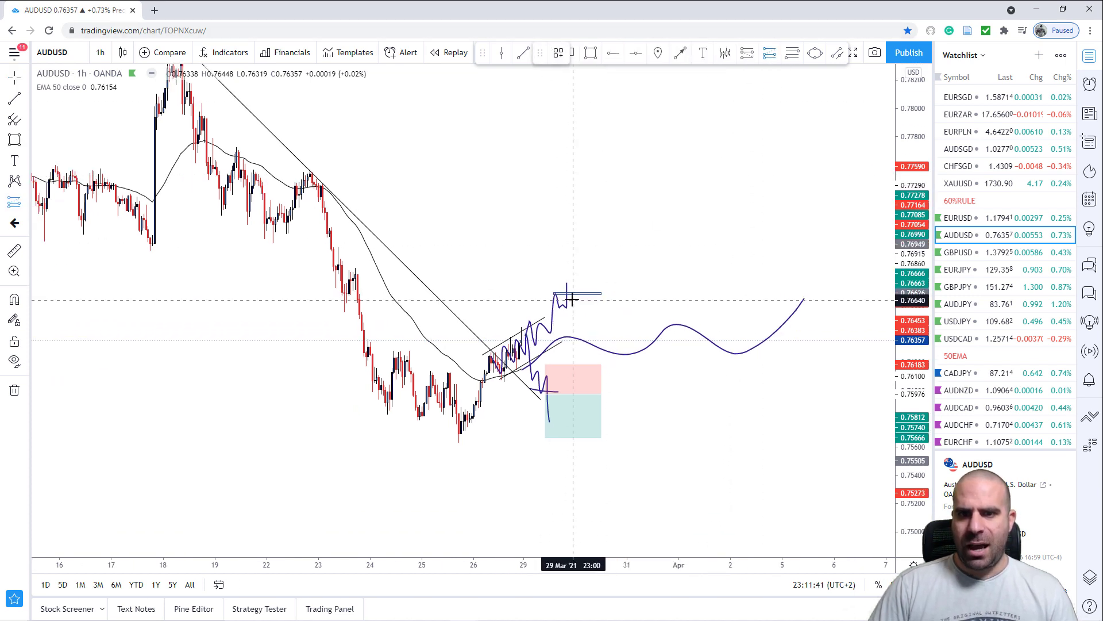
pyautogui.click(566, 292)
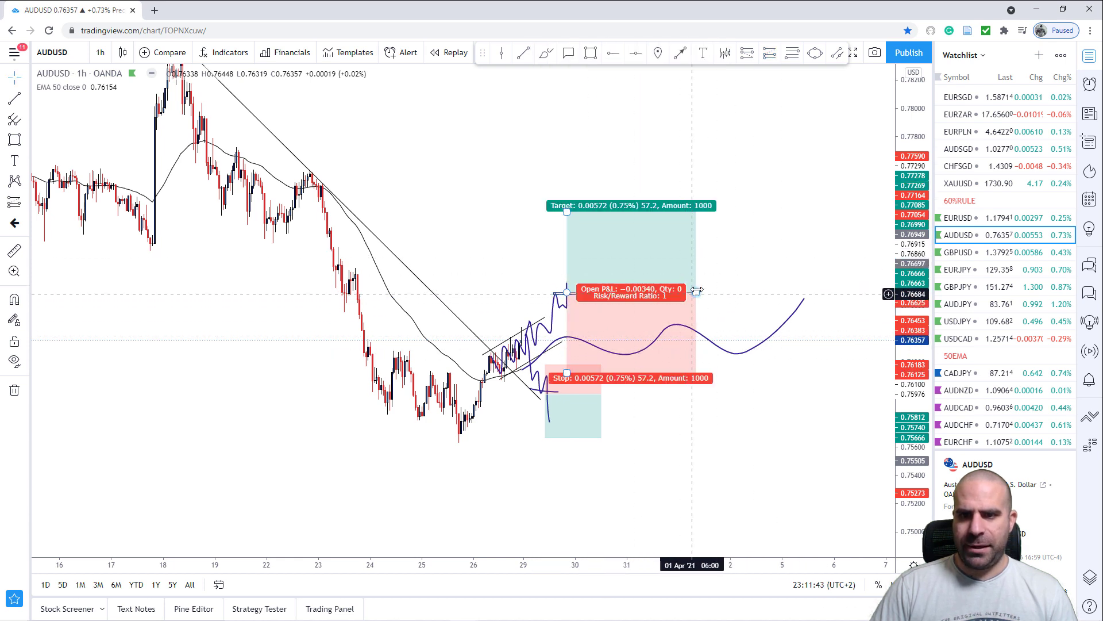
pyautogui.moveTo(670, 290); pyautogui.dragTo(633, 289)
pyautogui.moveTo(729, 249); pyautogui.dragTo(719, 255)
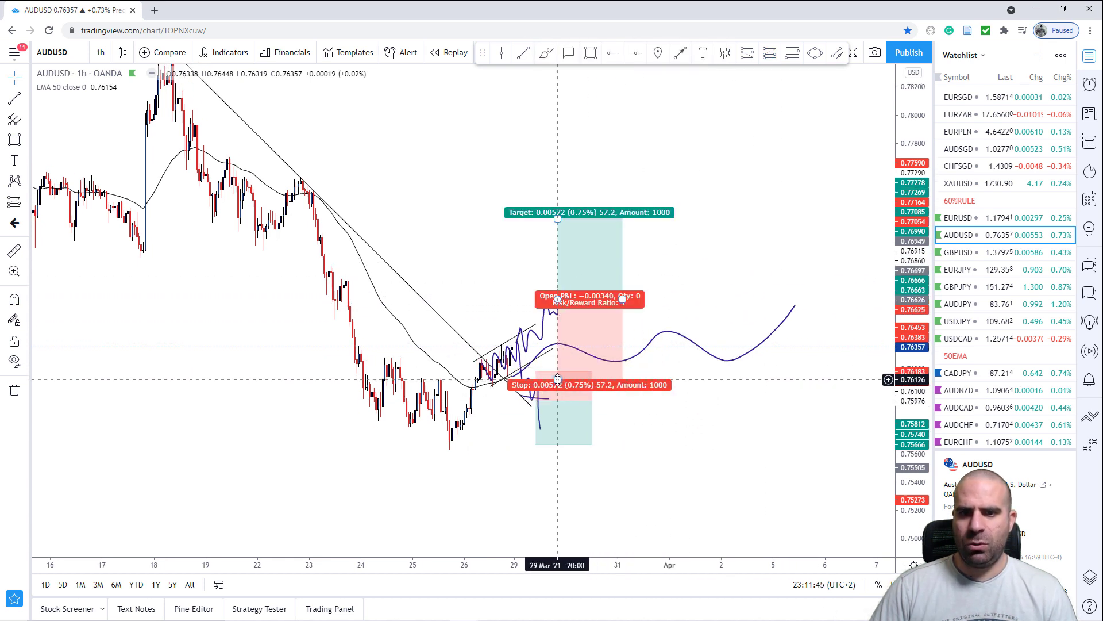
pyautogui.moveTo(558, 379); pyautogui.dragTo(561, 327)
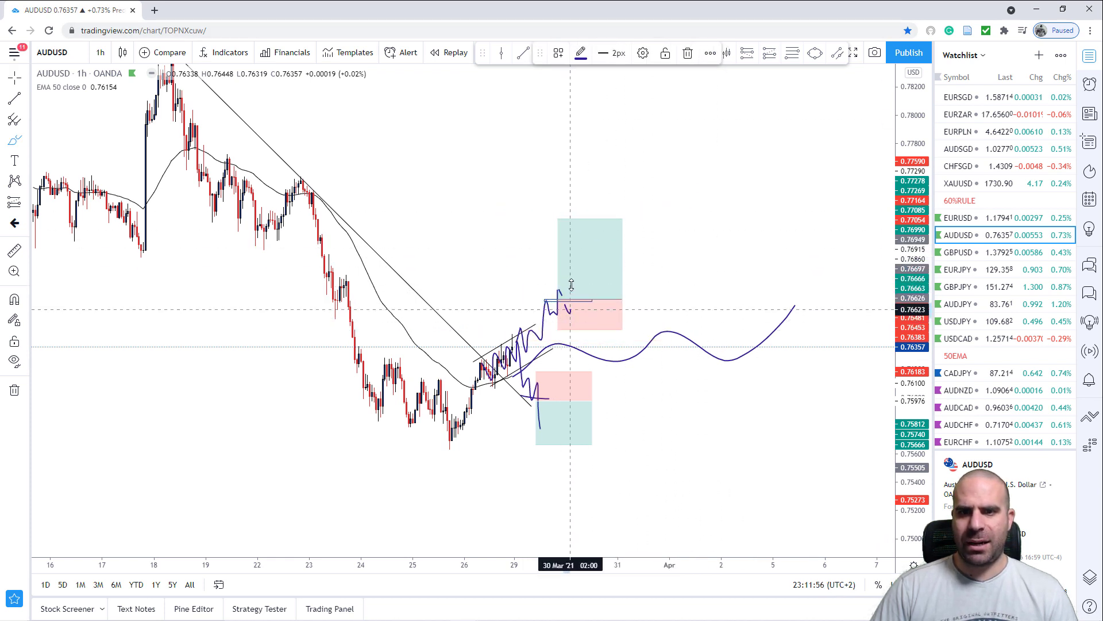
pyautogui.moveTo(571, 308); pyautogui.dragTo(573, 213)
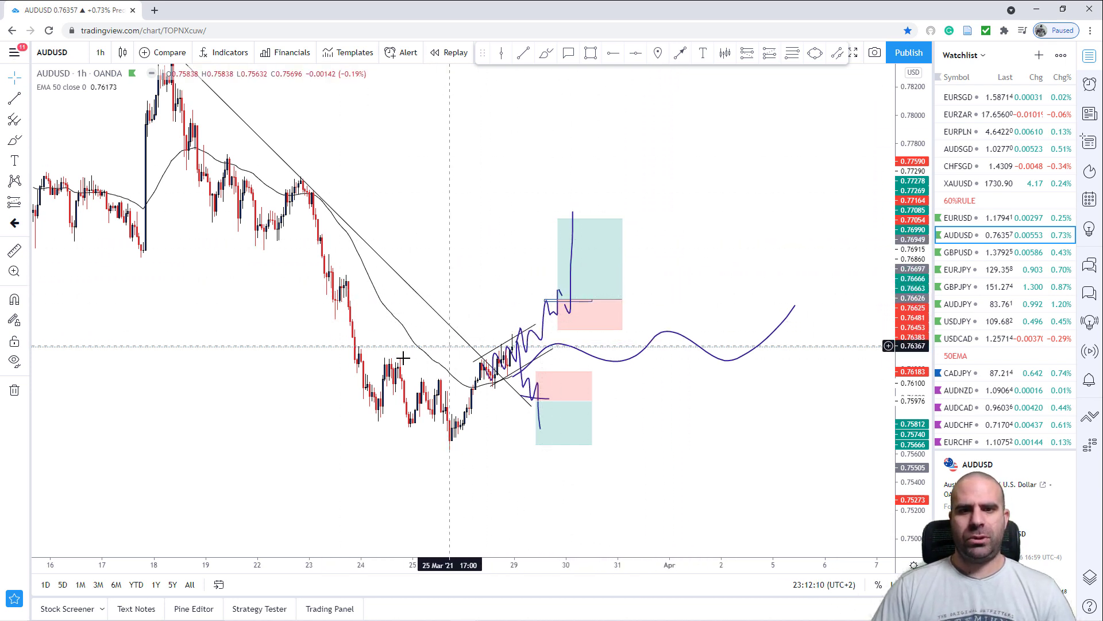
pyautogui.click(546, 53)
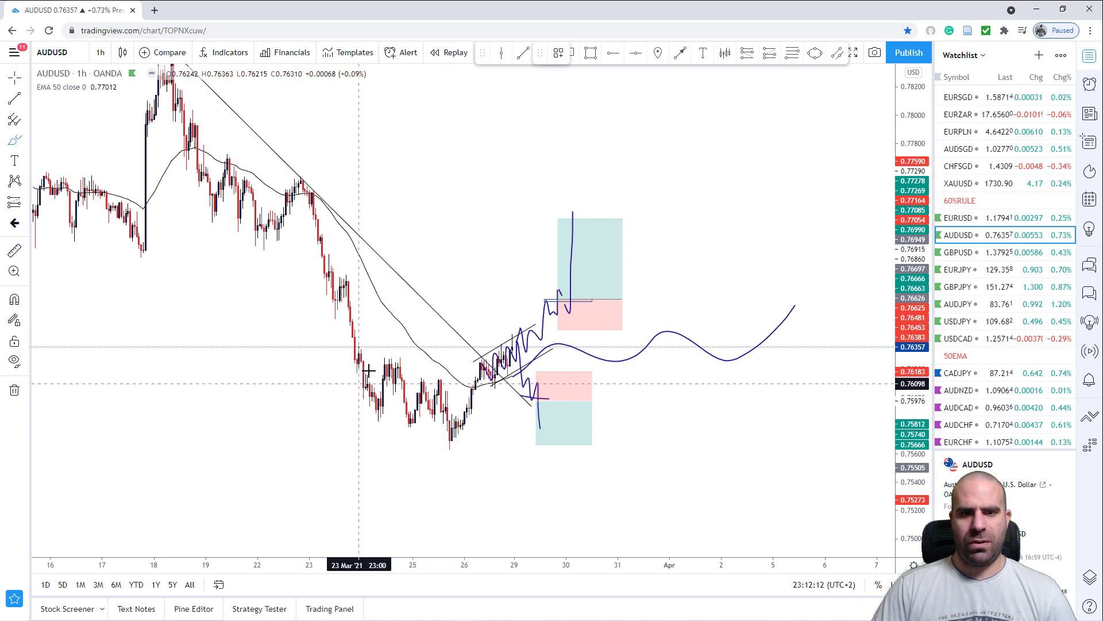
pyautogui.moveTo(366, 373)
pyautogui.mouseDown()
pyautogui.moveTo(441, 397)
pyautogui.moveTo(493, 340)
pyautogui.mouseUp()
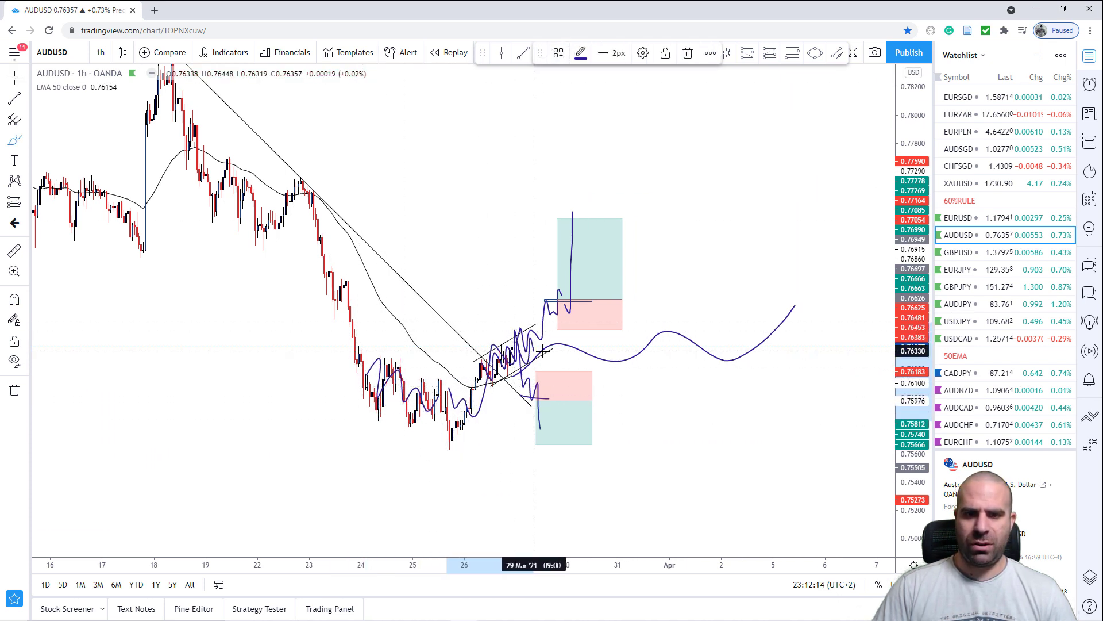
pyautogui.hotkey('ctrl', 'z')
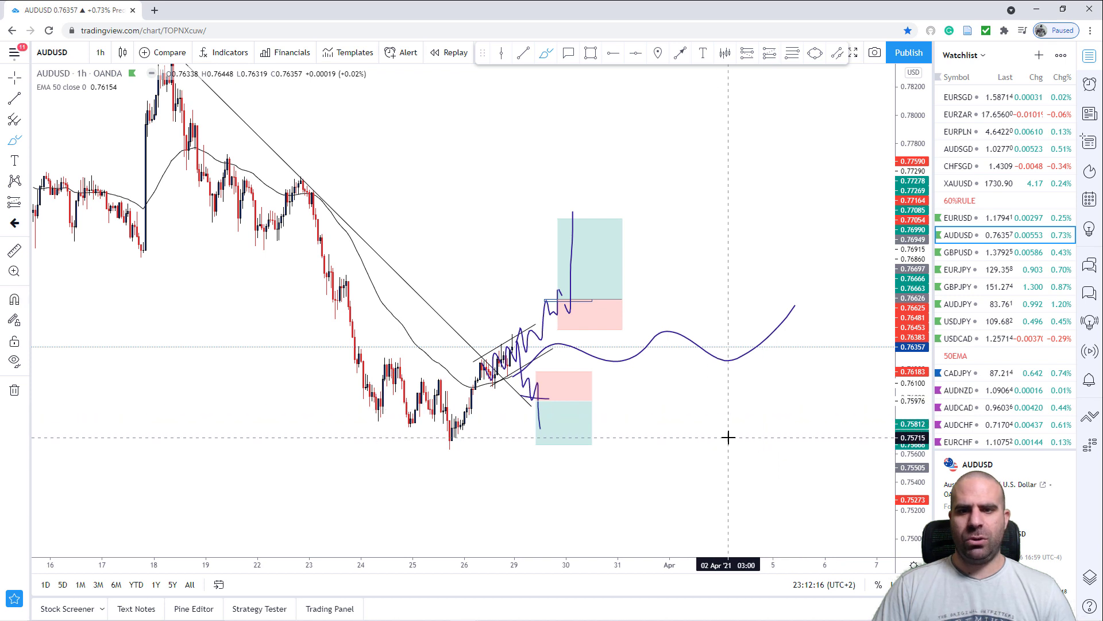
pyautogui.press('Escape')
# Switch the chart to GBPUSD.
pyautogui.moveTo(640, 416); pyautogui.dragTo(508, 419)
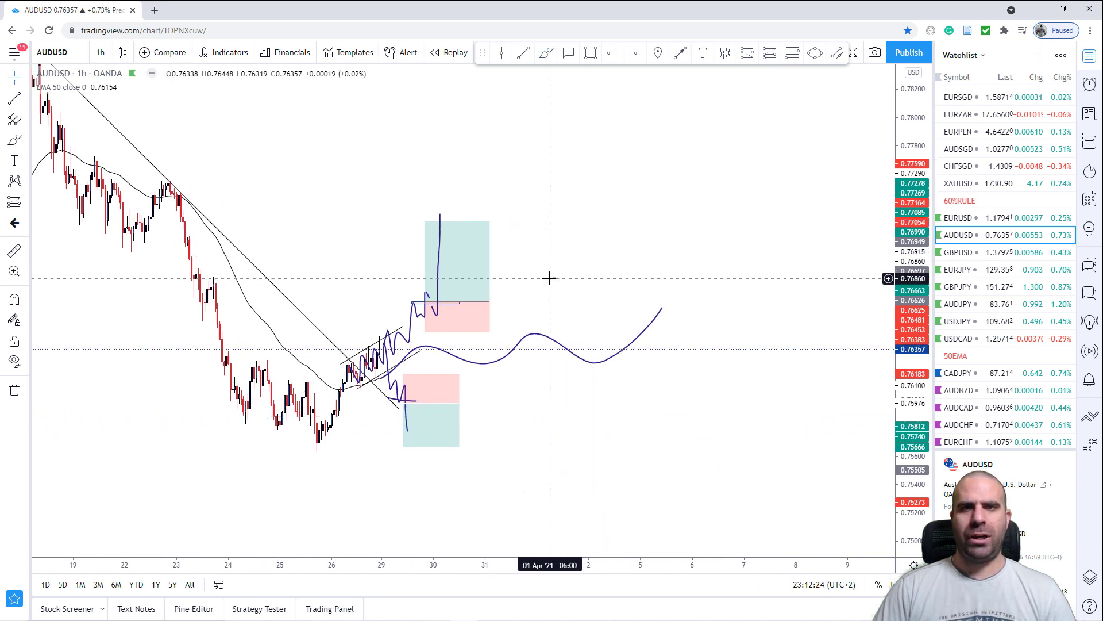
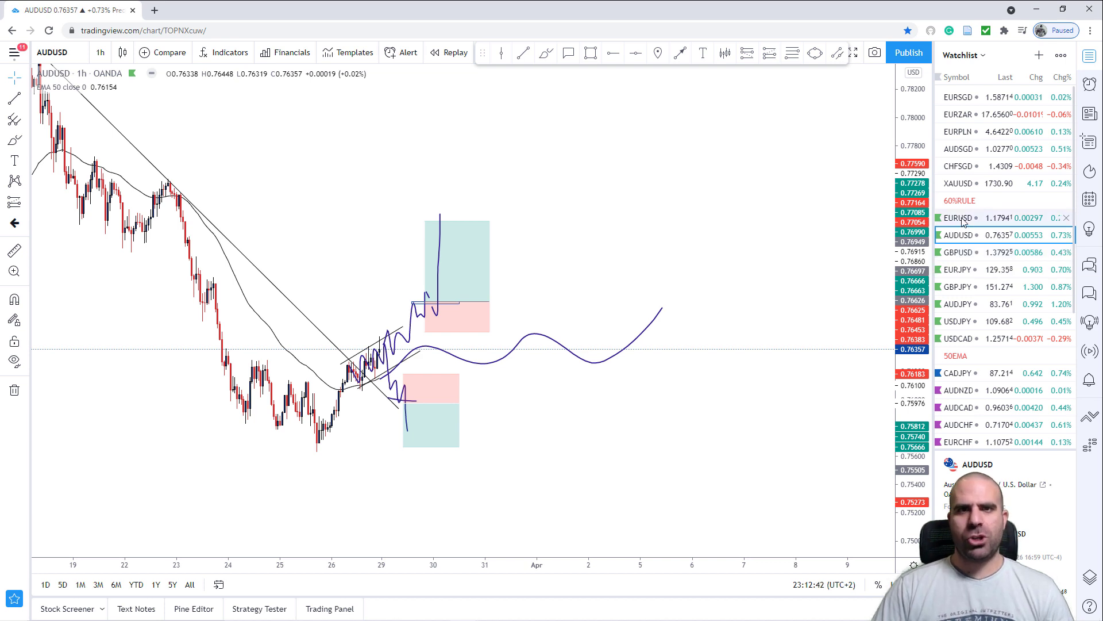
pyautogui.click(975, 257)
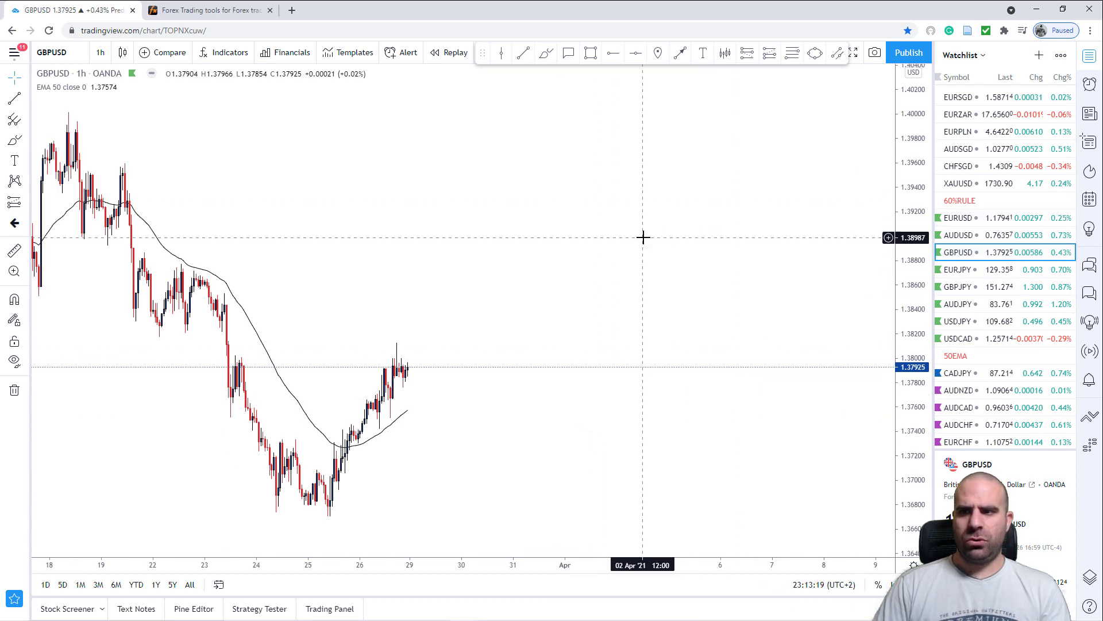
# Switch to Myfxbook, open its forex correlation table and view the column and row symbol options.
pyautogui.click(219, 7)
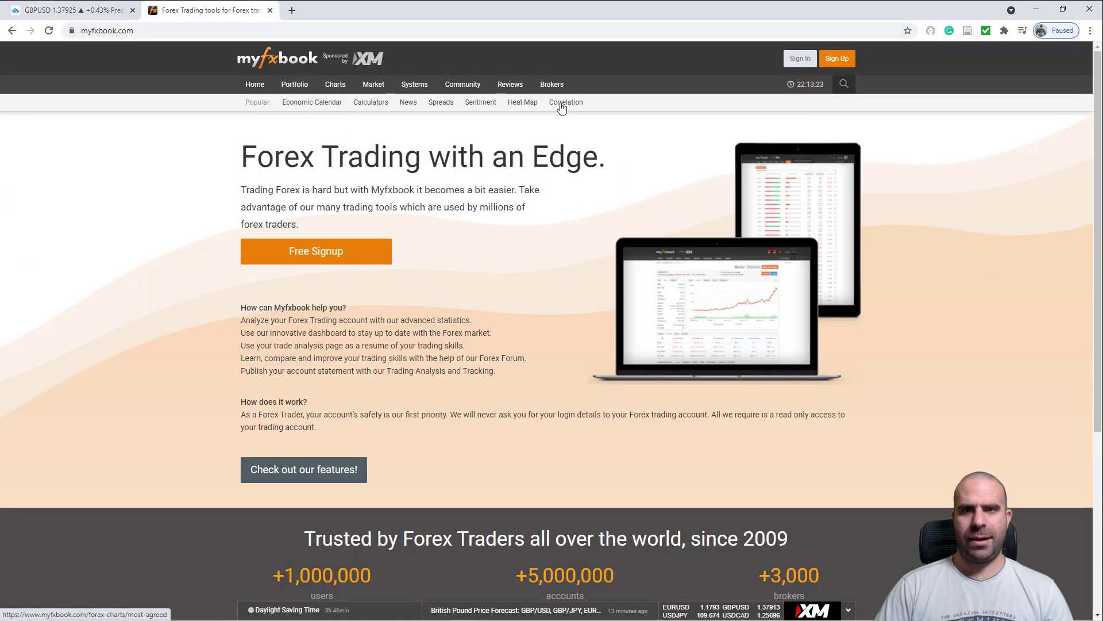
pyautogui.click(577, 106)
pyautogui.scroll(-2, 577, 106)
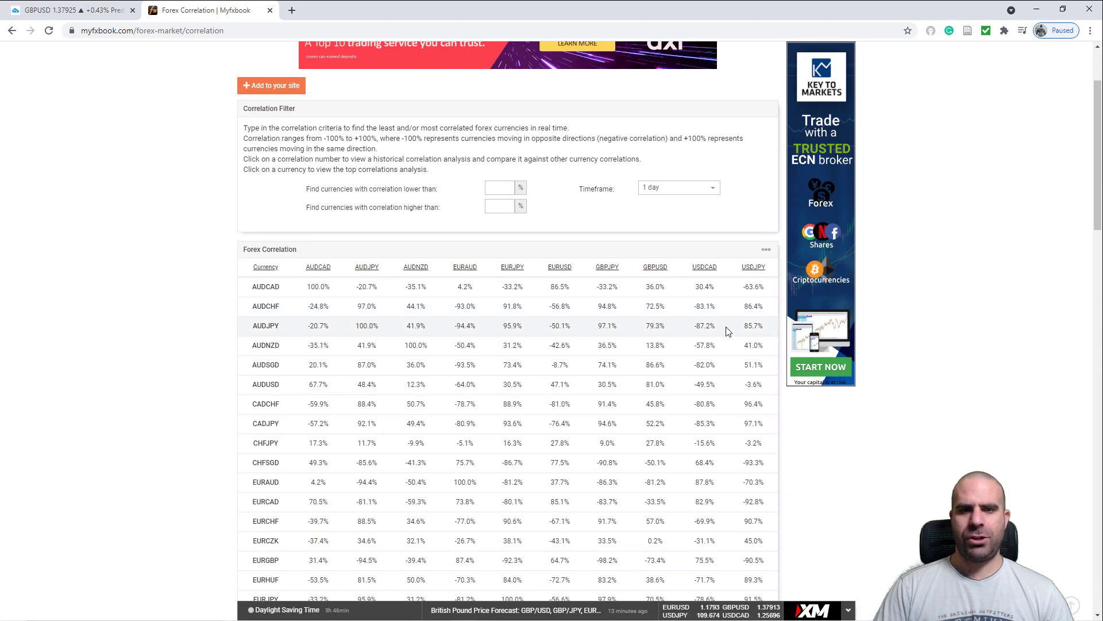
pyautogui.click(766, 251)
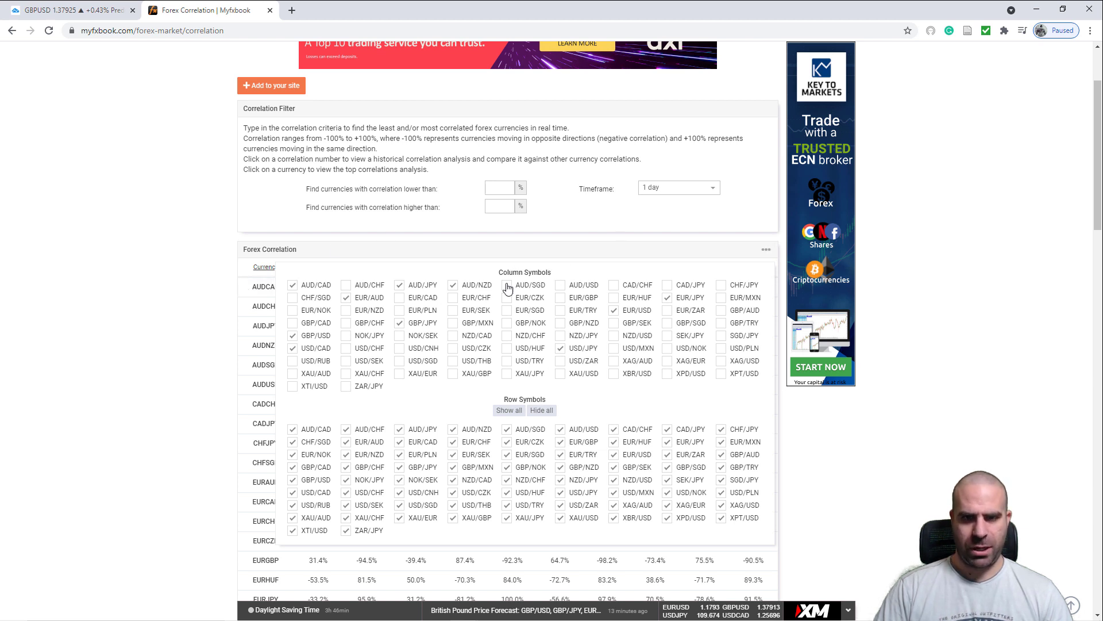
pyautogui.click(352, 228)
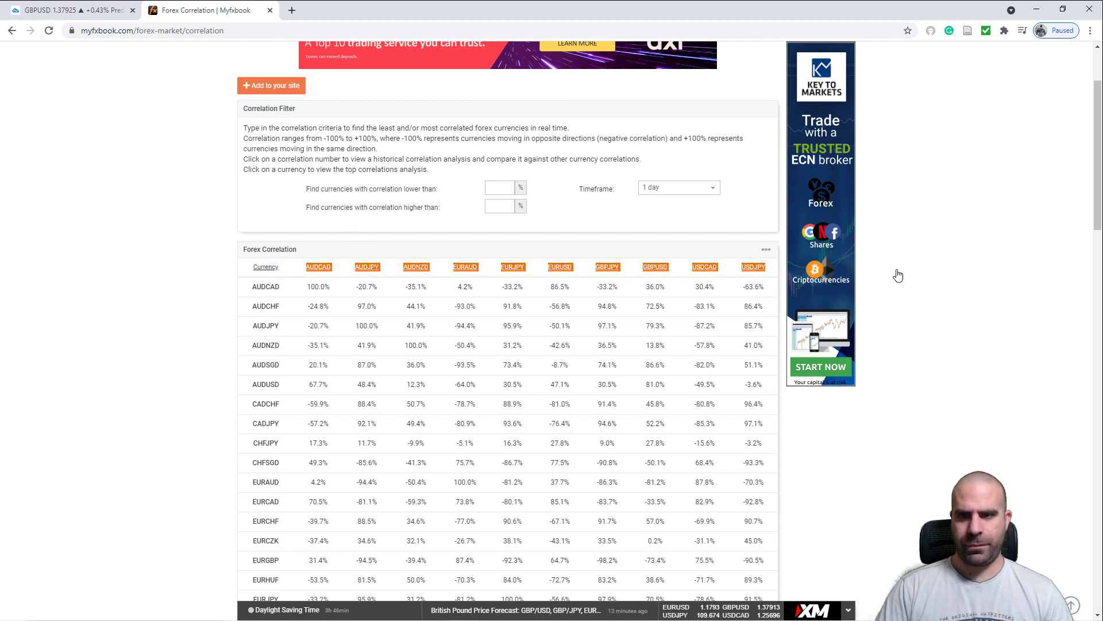
# Examine the currency pairs listed in the rows of the correlation table.
pyautogui.moveTo(207, 290); pyautogui.dragTo(276, 598)
pyautogui.click(202, 391)
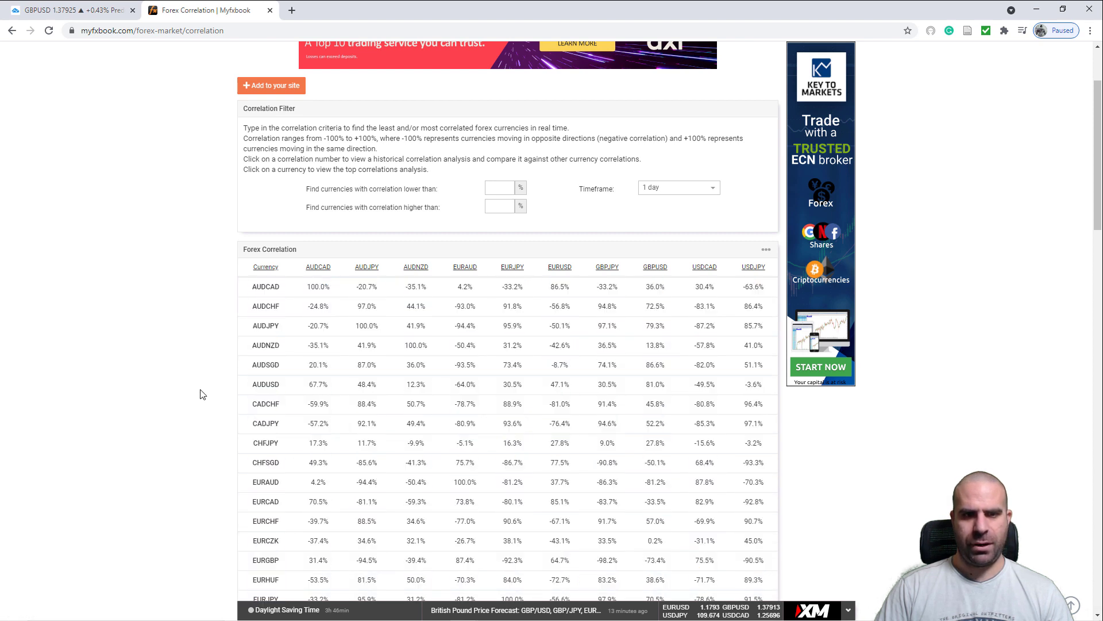
pyautogui.scroll(-2, 316, 281)
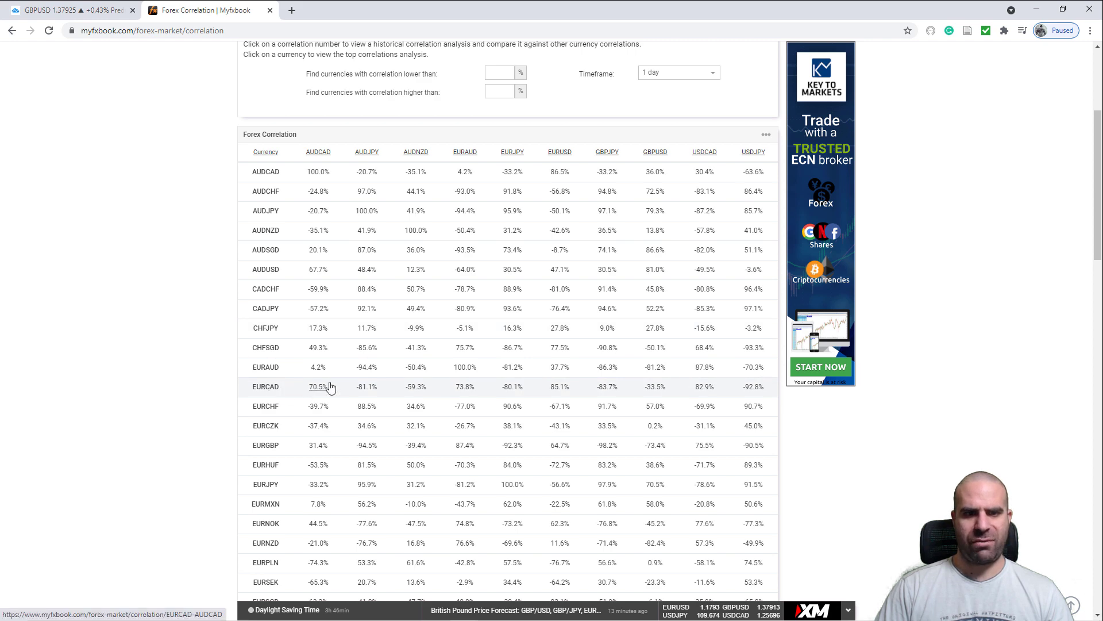
pyautogui.scroll(-5, 182, 409)
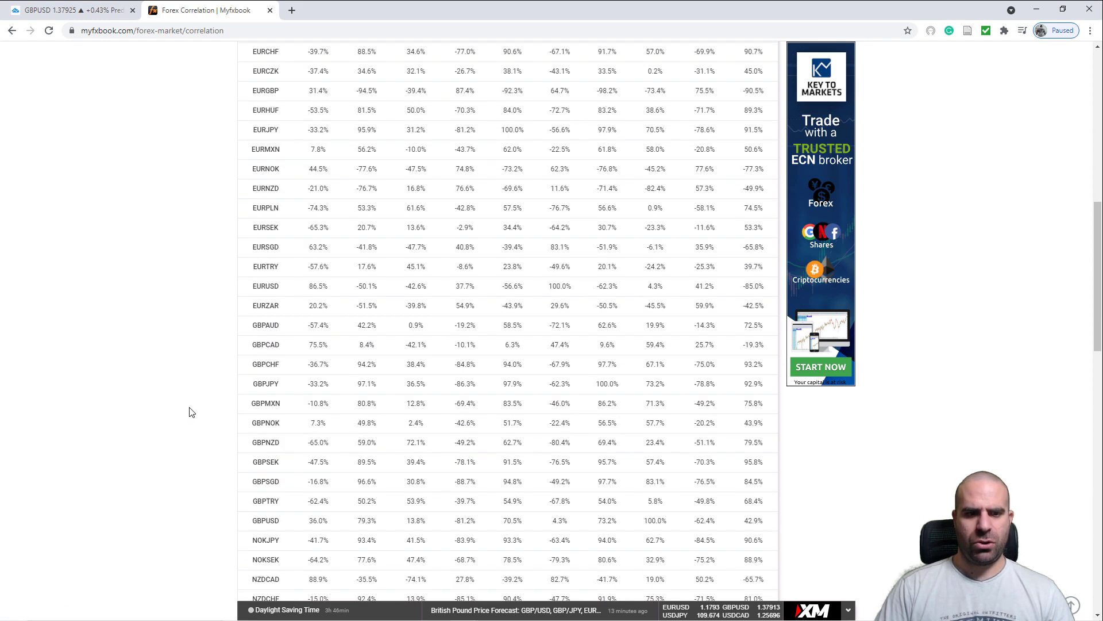
pyautogui.scroll(10, 213, 440)
# Search the correlation page for eurusd, check its correlation with AUDUSD, and return to the GBPUSD chart in TradingView with the Myfxbook page closed.
pyautogui.hotkey('ctrl', 'f')
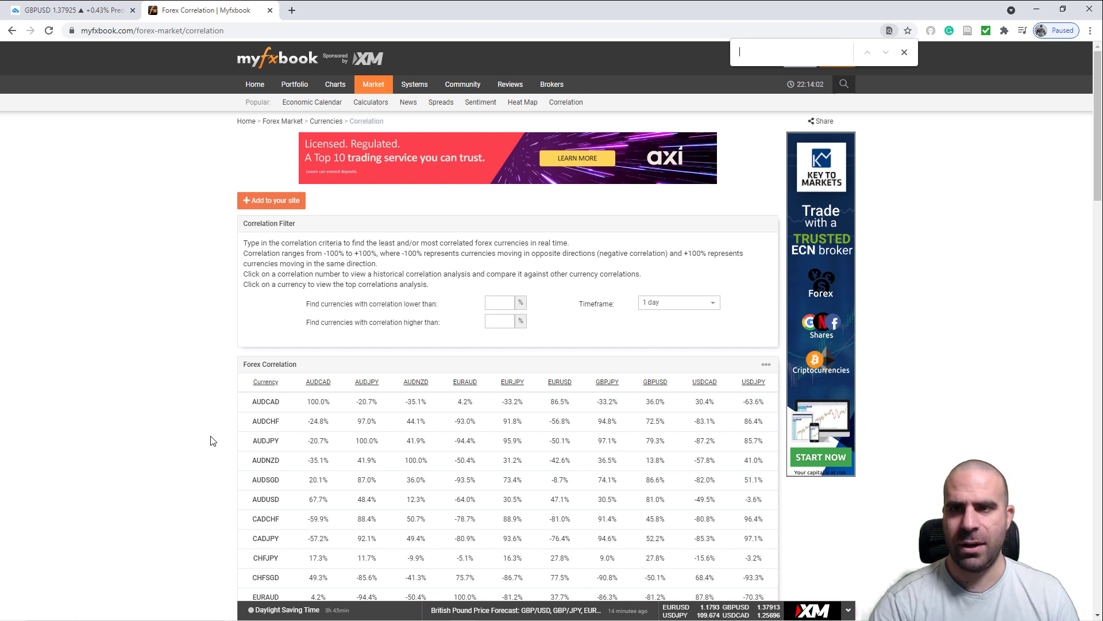
pyautogui.write('eurusd')
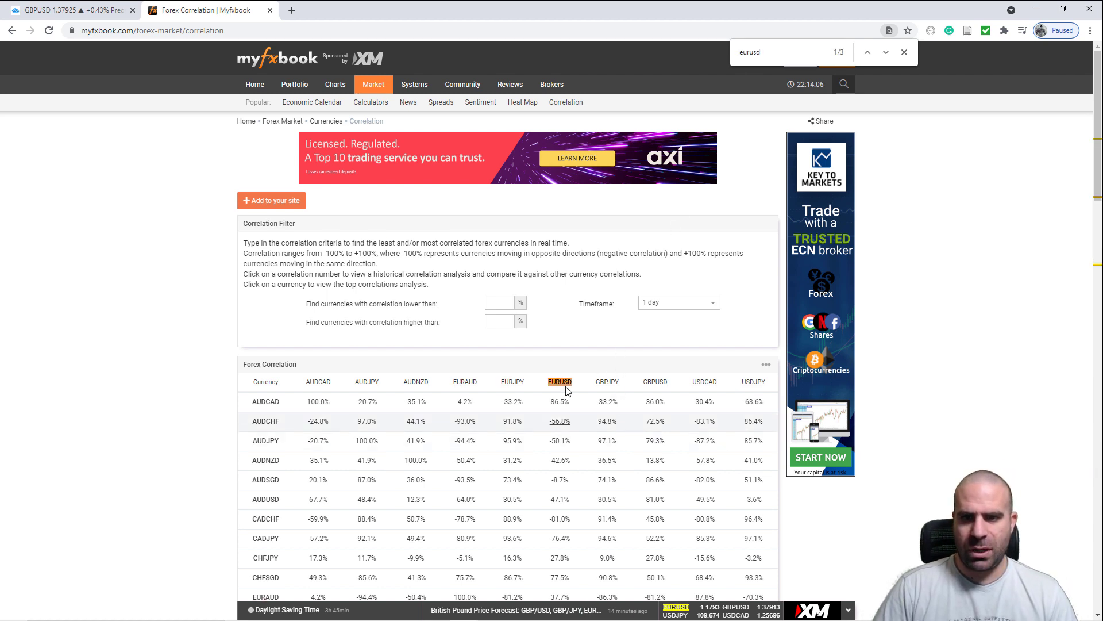
pyautogui.scroll(-3, 561, 350)
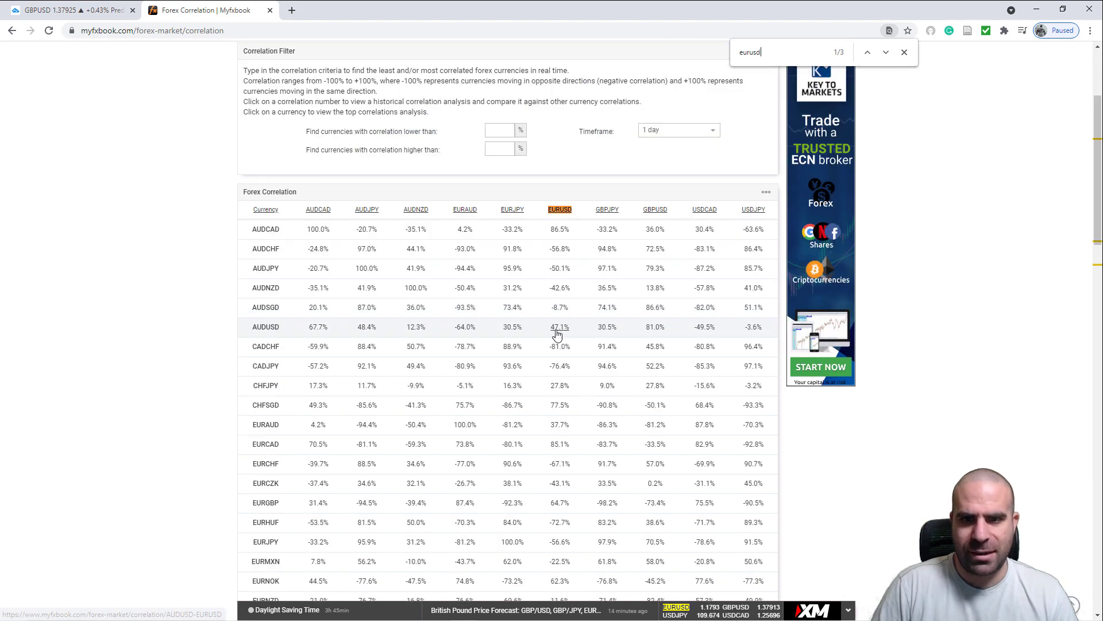
pyautogui.click(546, 333)
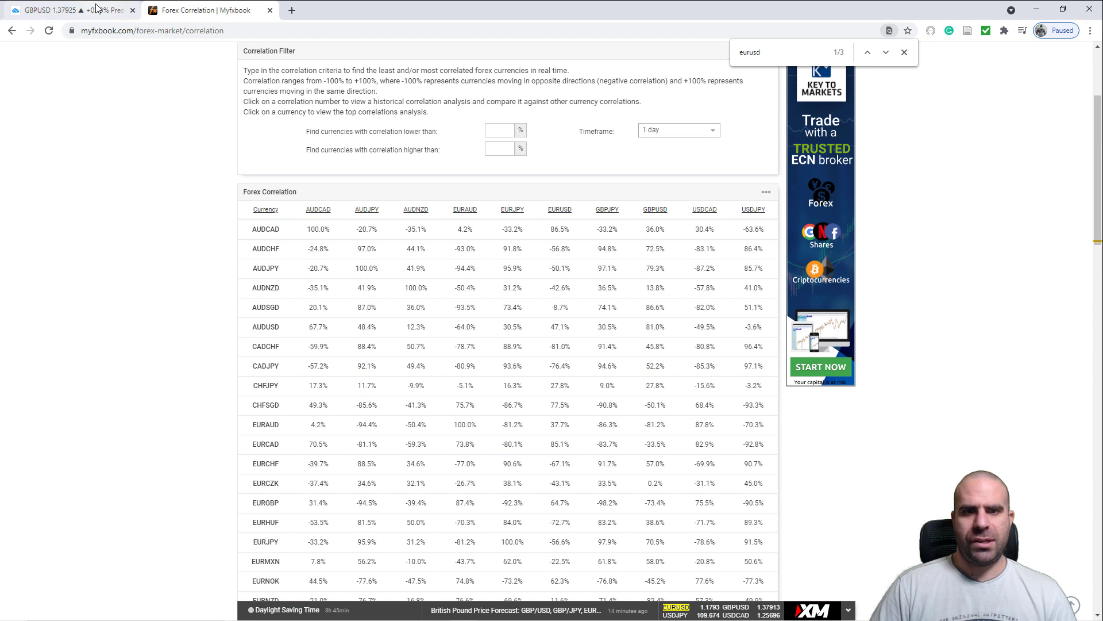
pyautogui.click(270, 11)
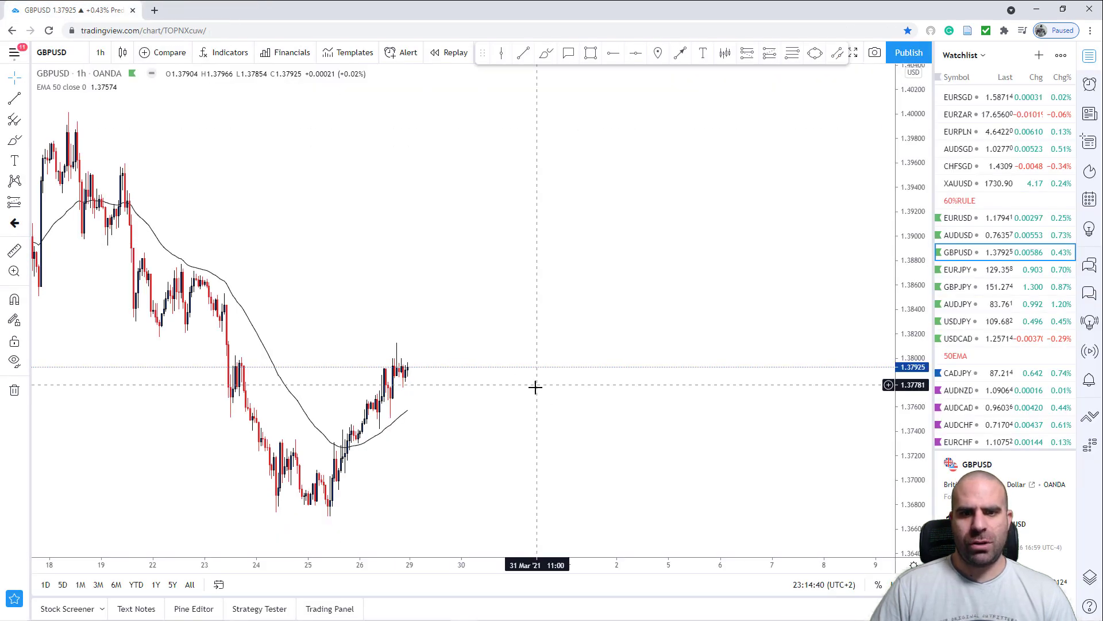
# Draw a downtrend line on GBPUSD from the 18 Mar high at 1.39947 to 1.37263 on 29 Mar.
pyautogui.scroll(-2, 527, 431)
pyautogui.scroll(1, 606, 402)
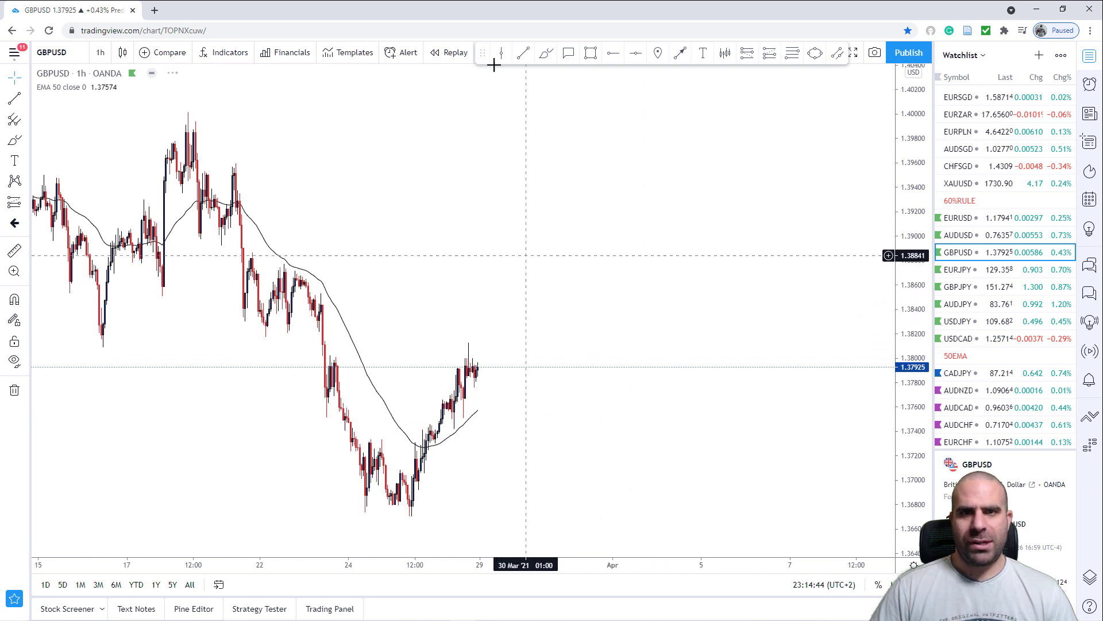
pyautogui.click(526, 56)
pyautogui.click(184, 120)
pyautogui.click(515, 448)
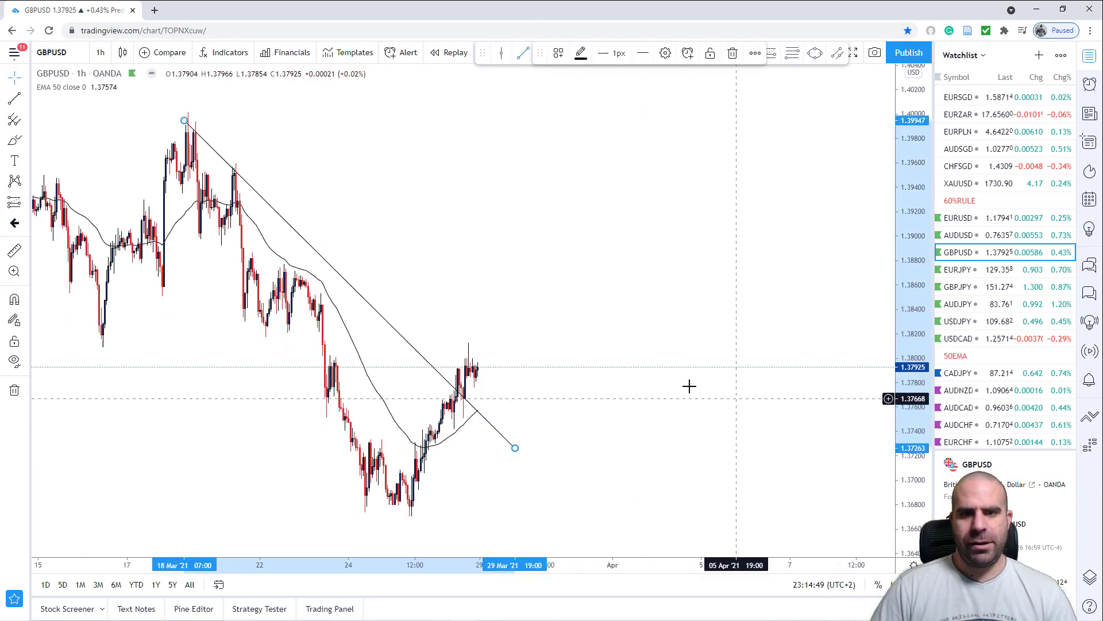
pyautogui.click(729, 395)
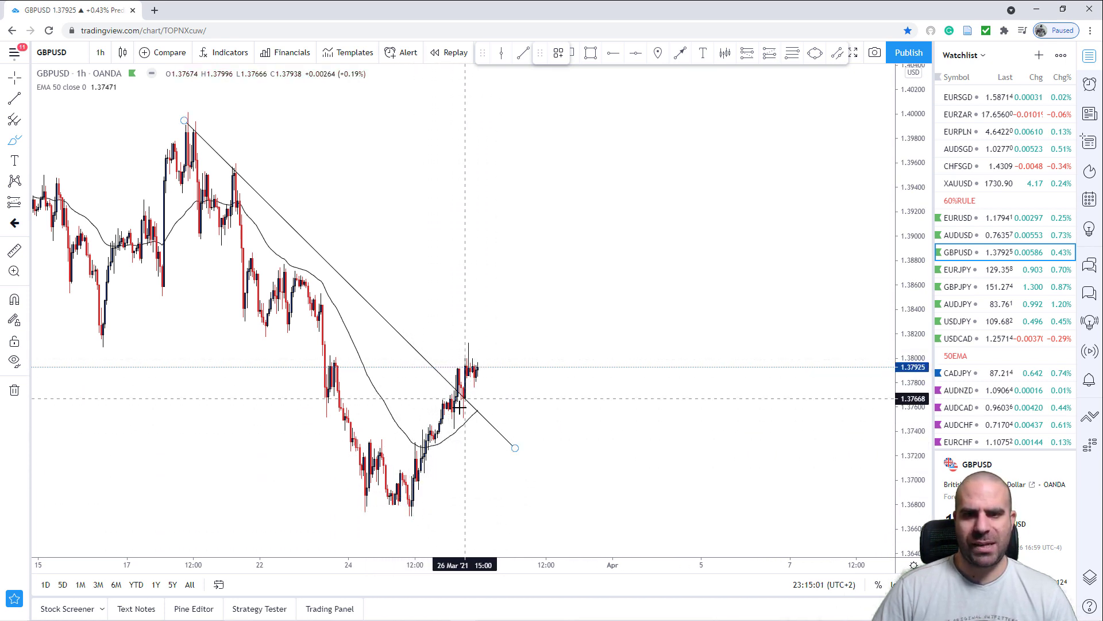
pyautogui.moveTo(415, 494); pyautogui.dragTo(428, 348)
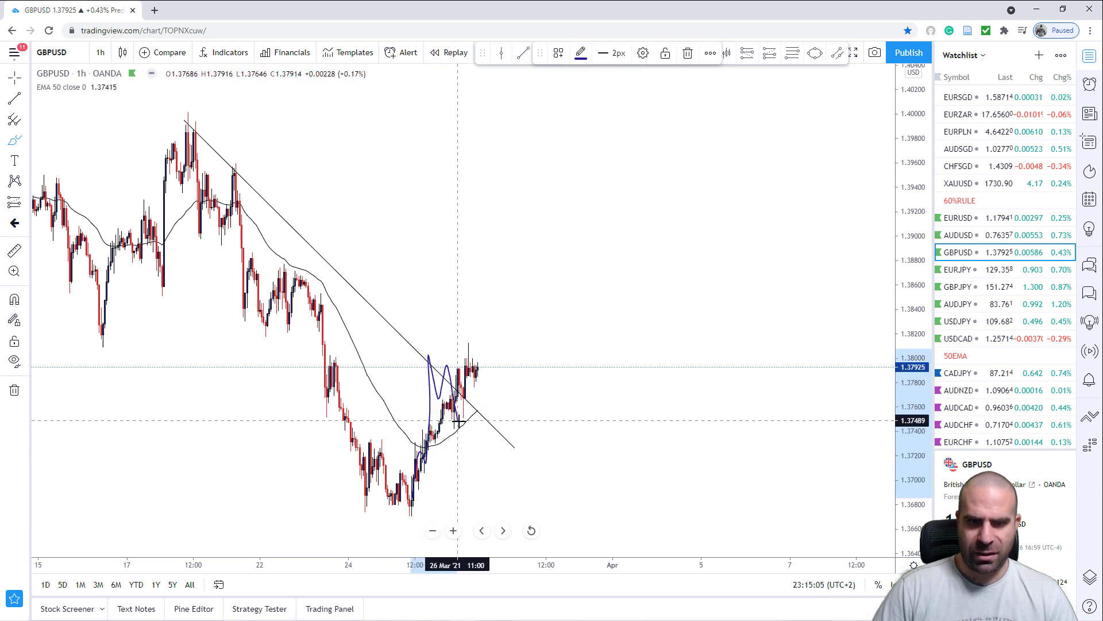
pyautogui.moveTo(458, 421); pyautogui.dragTo(463, 277)
pyautogui.press('Delete')
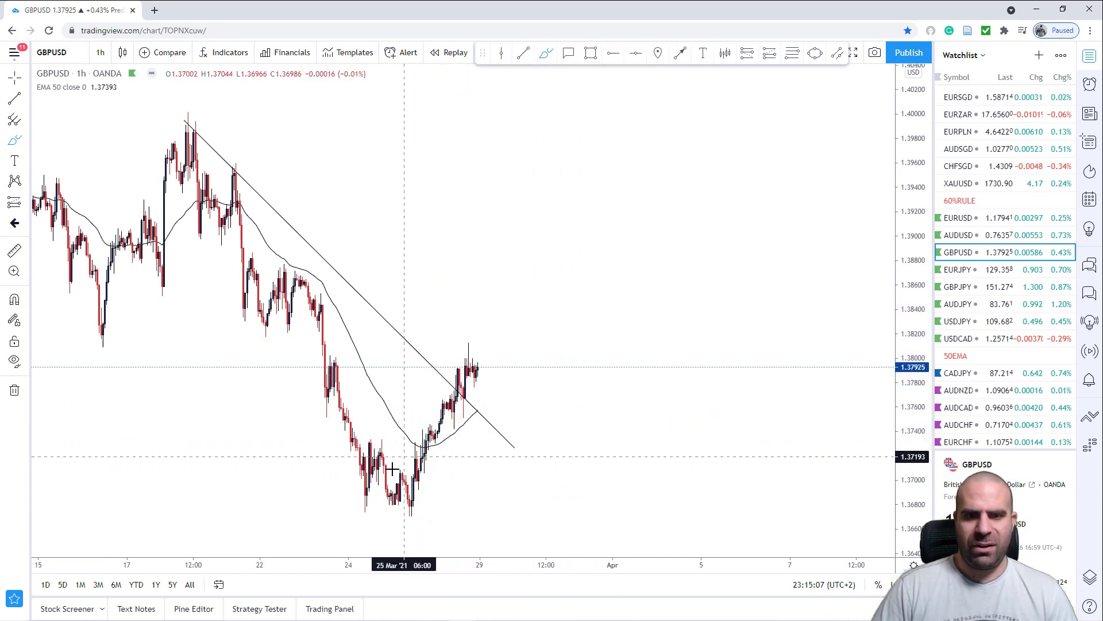
pyautogui.moveTo(398, 479); pyautogui.dragTo(471, 346)
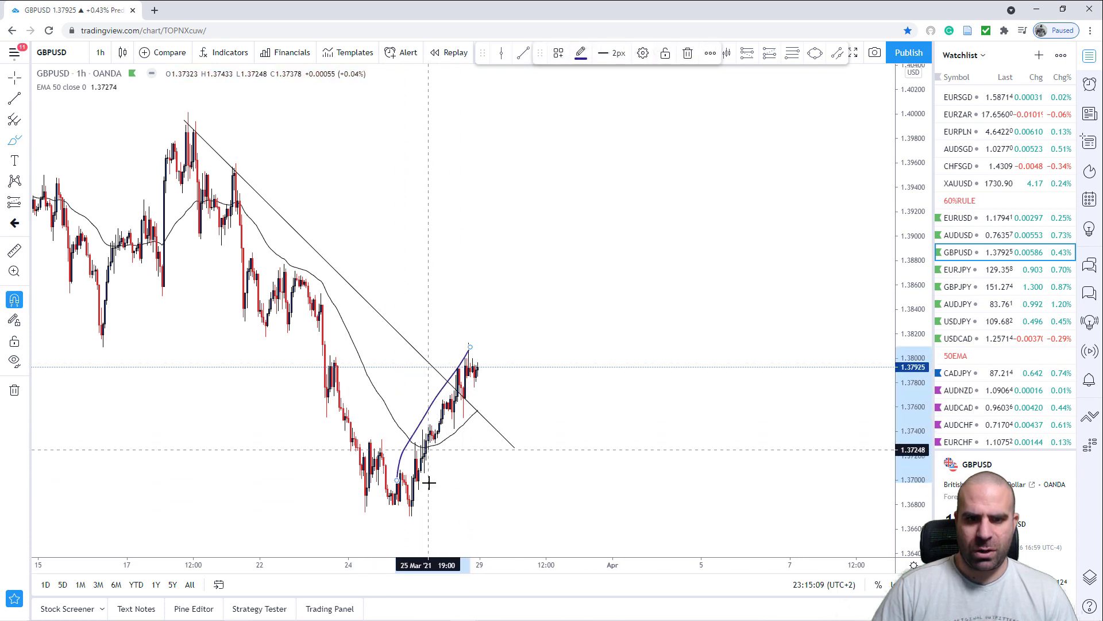
pyautogui.press('Delete')
# Draw a rising trend line over the pullback from 1.37395 on 25 Mar to about 1.3823, and duplicate it below the lows as a channel.
pyautogui.click(523, 52)
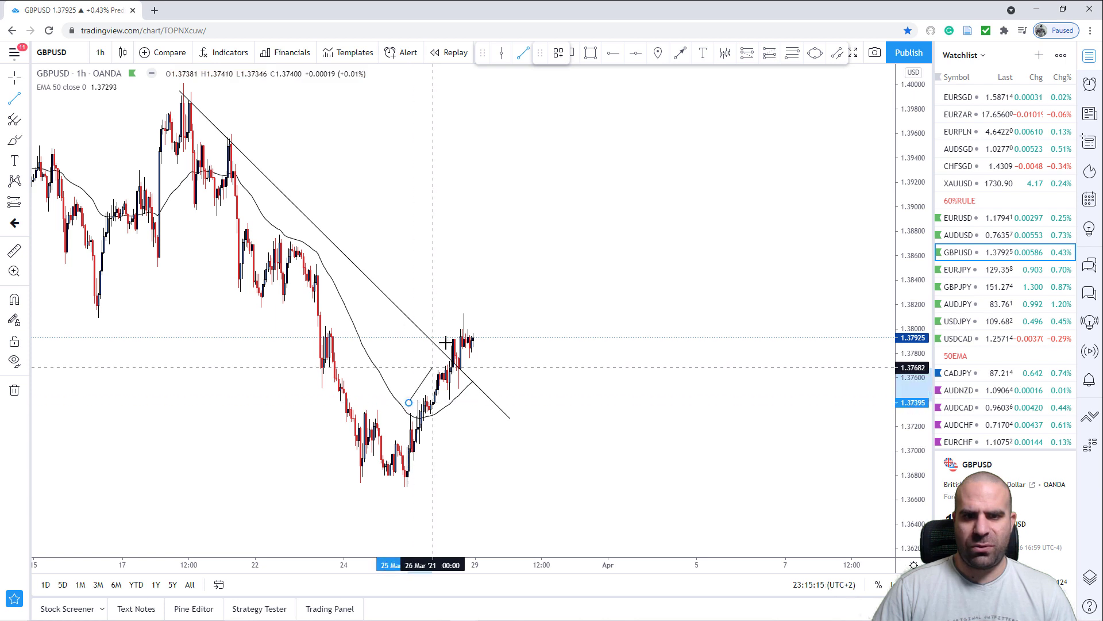
pyautogui.click(477, 299)
pyautogui.keyDown('ctrl'); pyautogui.moveTo(464, 319); pyautogui.dragTo(488, 347); pyautogui.keyUp('ctrl')
pyautogui.click(628, 327)
pyautogui.moveTo(607, 275); pyautogui.dragTo(605, 274)
# Brush a zigzag up inside the pullback channel that breaks below its lower line and falls to about 1.3697.
pyautogui.click(546, 52)
pyautogui.moveTo(422, 418)
pyautogui.mouseDown()
pyautogui.moveTo(464, 335)
pyautogui.moveTo(472, 355)
pyautogui.mouseUp()
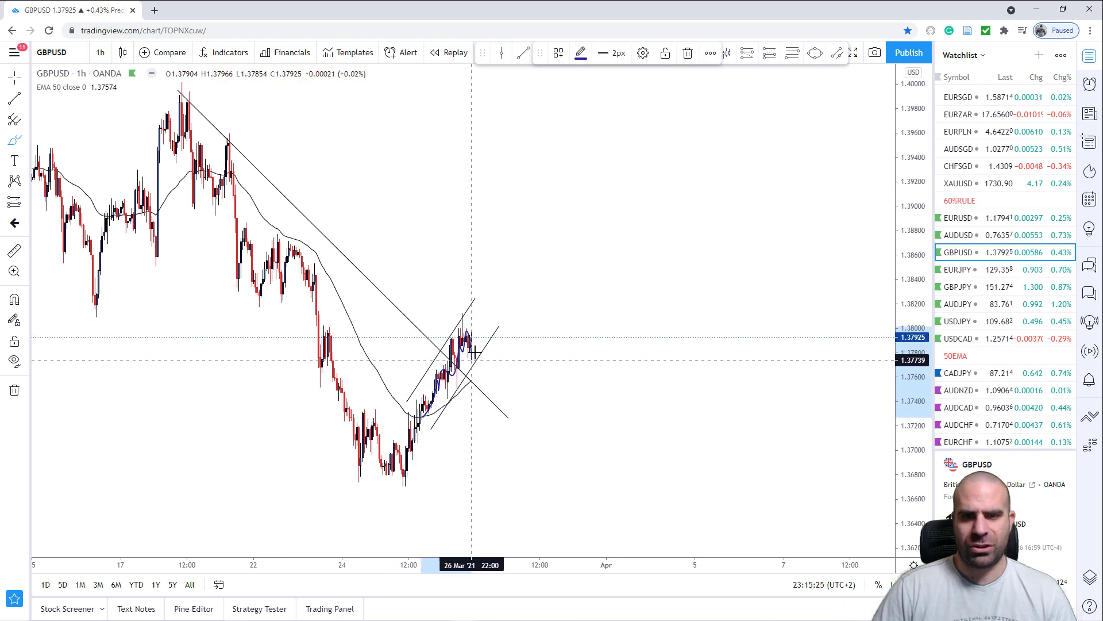
pyautogui.moveTo(494, 413); pyautogui.dragTo(500, 454)
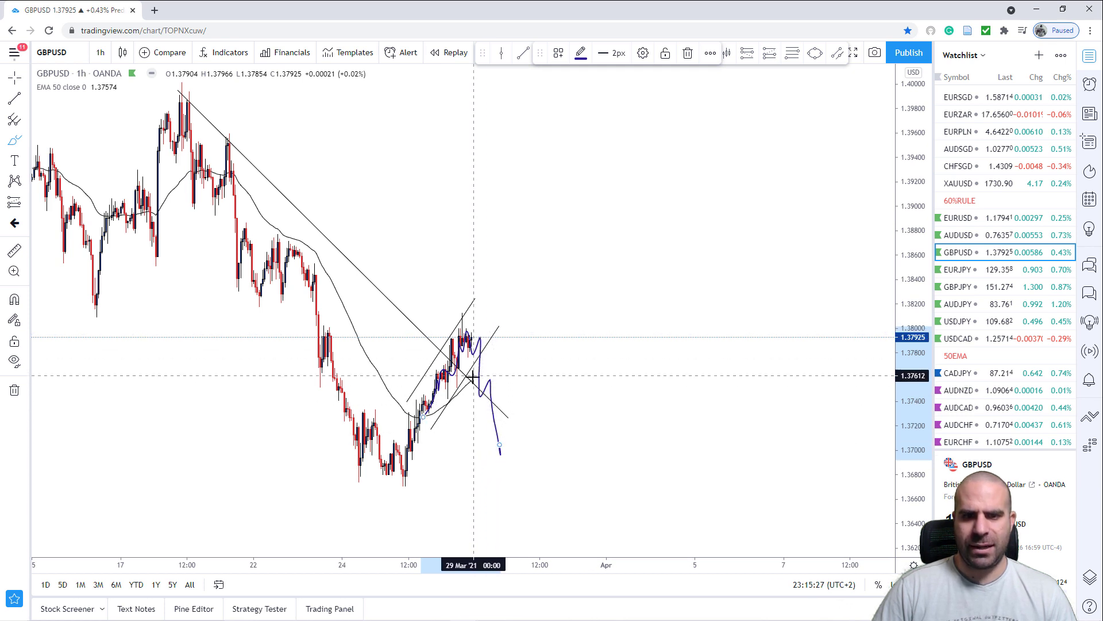
# Brush a sideways wavy path to about 31 Mar, and a small flag below the channel breakdown with a continuation falling to about 1.3600.
pyautogui.moveTo(471, 382); pyautogui.dragTo(591, 365)
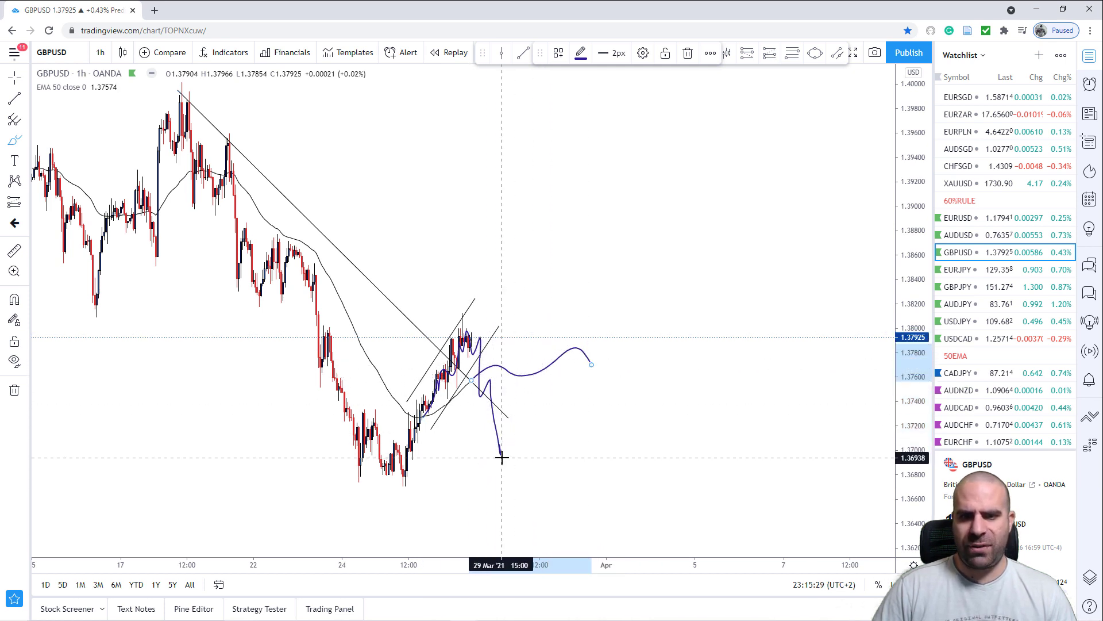
pyautogui.moveTo(501, 454)
pyautogui.mouseDown()
pyautogui.moveTo(528, 424)
pyautogui.moveTo(527, 483)
pyautogui.moveTo(568, 571)
pyautogui.mouseUp()
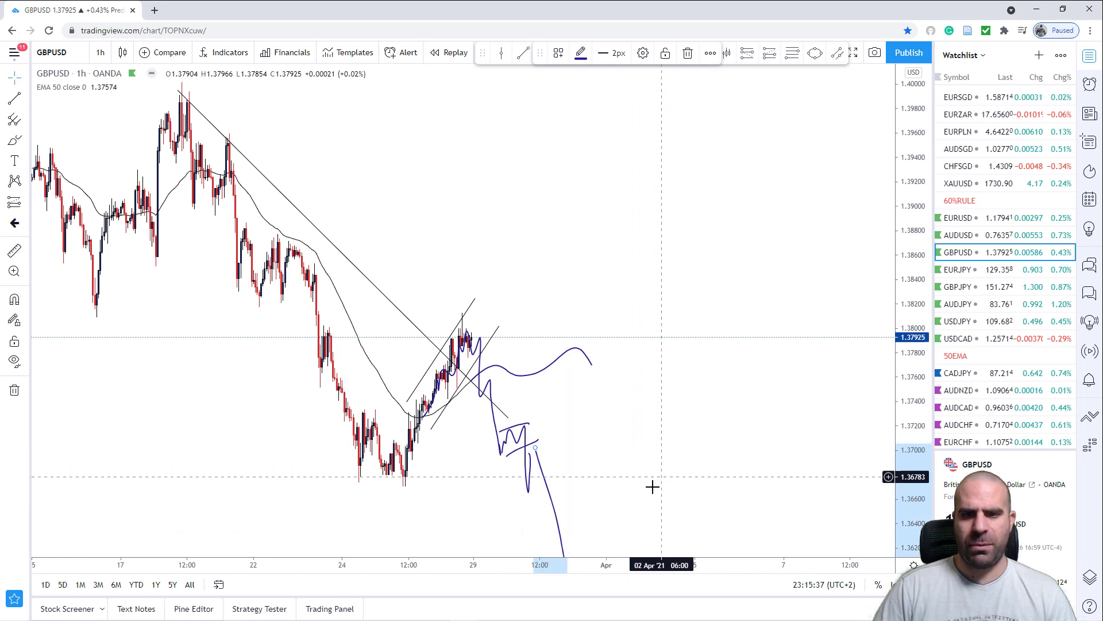
pyautogui.moveTo(646, 468); pyautogui.dragTo(543, 373)
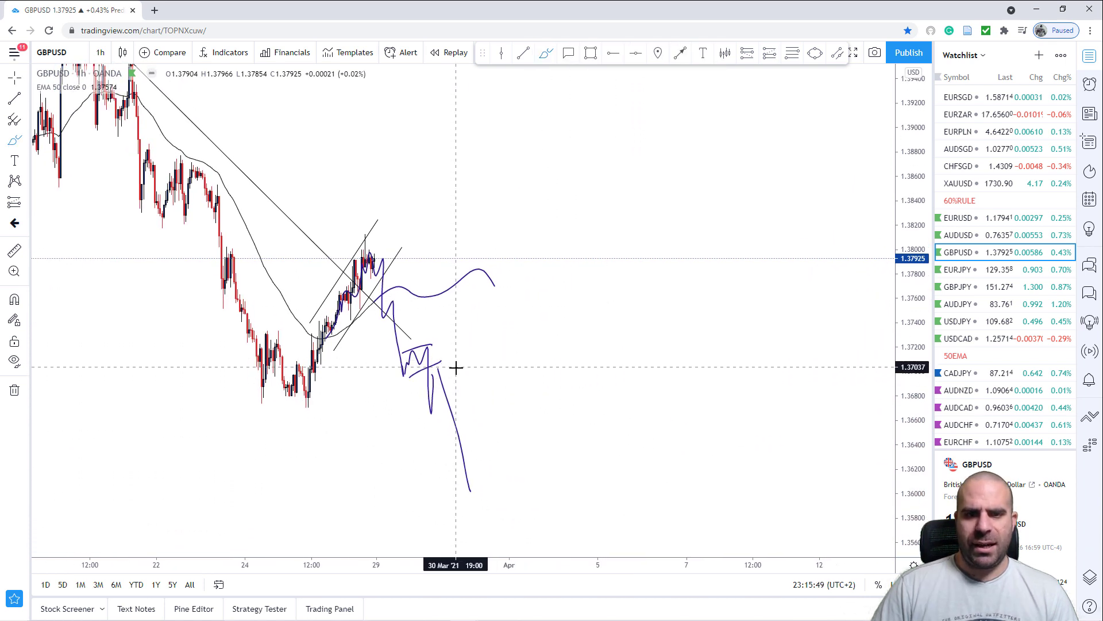
# Brush a second small flag beside the first one, with a breakdown and continuation falling to about 1.3640.
pyautogui.moveTo(459, 342)
pyautogui.mouseDown()
pyautogui.moveTo(468, 365)
pyautogui.moveTo(478, 345)
pyautogui.moveTo(485, 421)
pyautogui.mouseUp()
pyautogui.moveTo(459, 370); pyautogui.dragTo(493, 364)
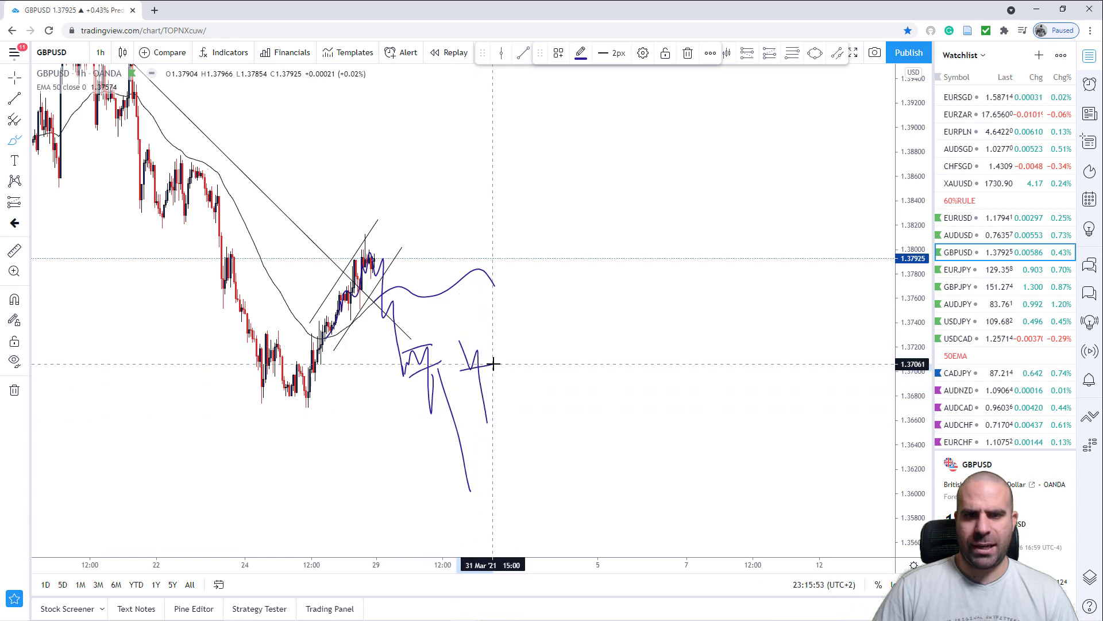
pyautogui.moveTo(490, 415)
pyautogui.mouseDown()
pyautogui.moveTo(489, 372)
pyautogui.moveTo(504, 445)
pyautogui.mouseUp()
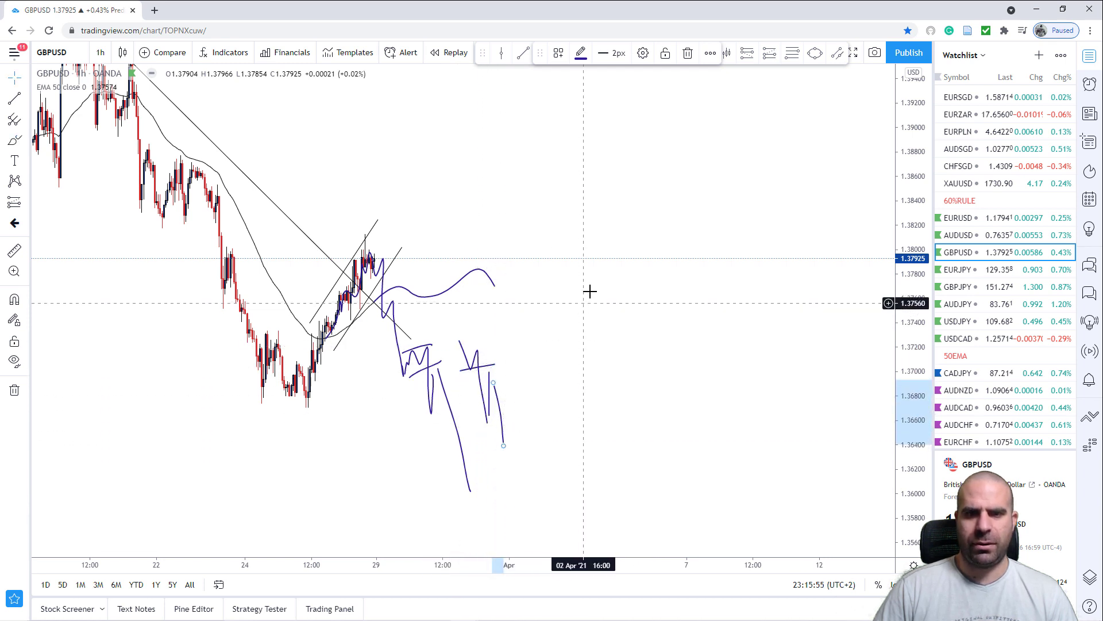
pyautogui.press('Escape')
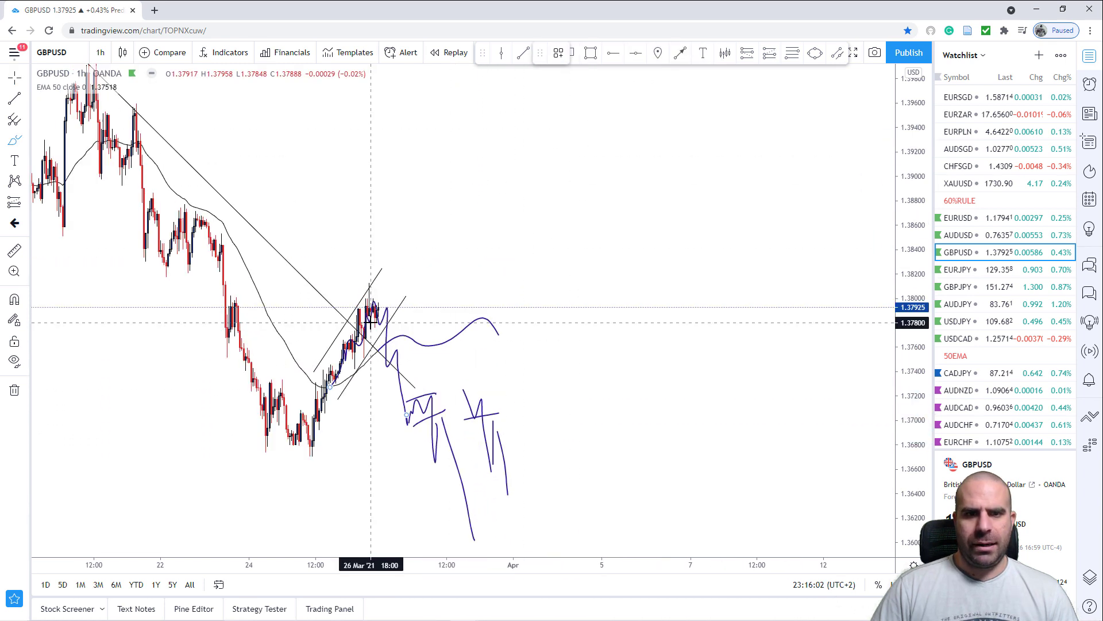
# Brush an alternative zigzag recovering to about 1.3814 on 31 Mar, and box the resistance zone at about 1.3793–1.3804 until 1 Apr.
pyautogui.moveTo(375, 322)
pyautogui.mouseDown()
pyautogui.moveTo(385, 306)
pyautogui.moveTo(394, 326)
pyautogui.moveTo(422, 316)
pyautogui.moveTo(427, 343)
pyautogui.moveTo(476, 281)
pyautogui.mouseUp()
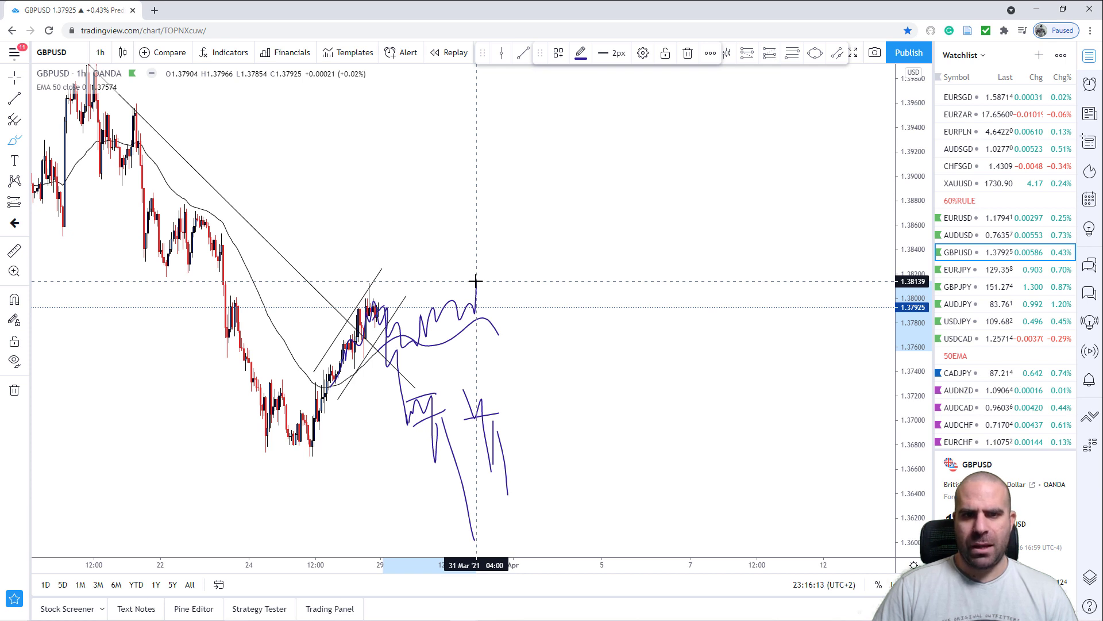
pyautogui.press('Escape')
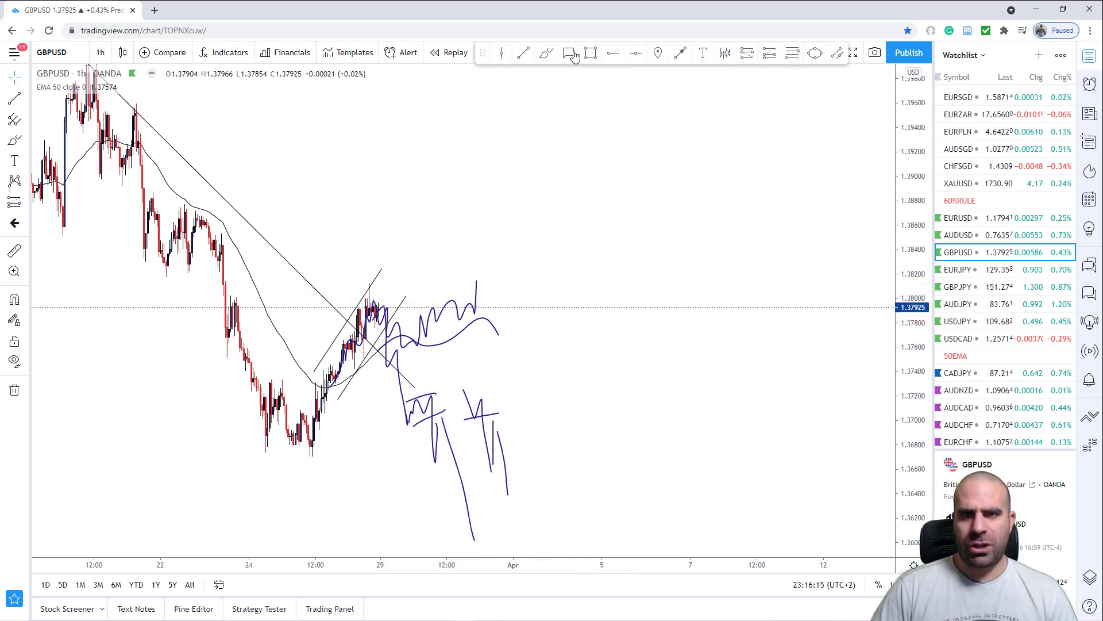
pyautogui.moveTo(358, 303); pyautogui.dragTo(545, 305)
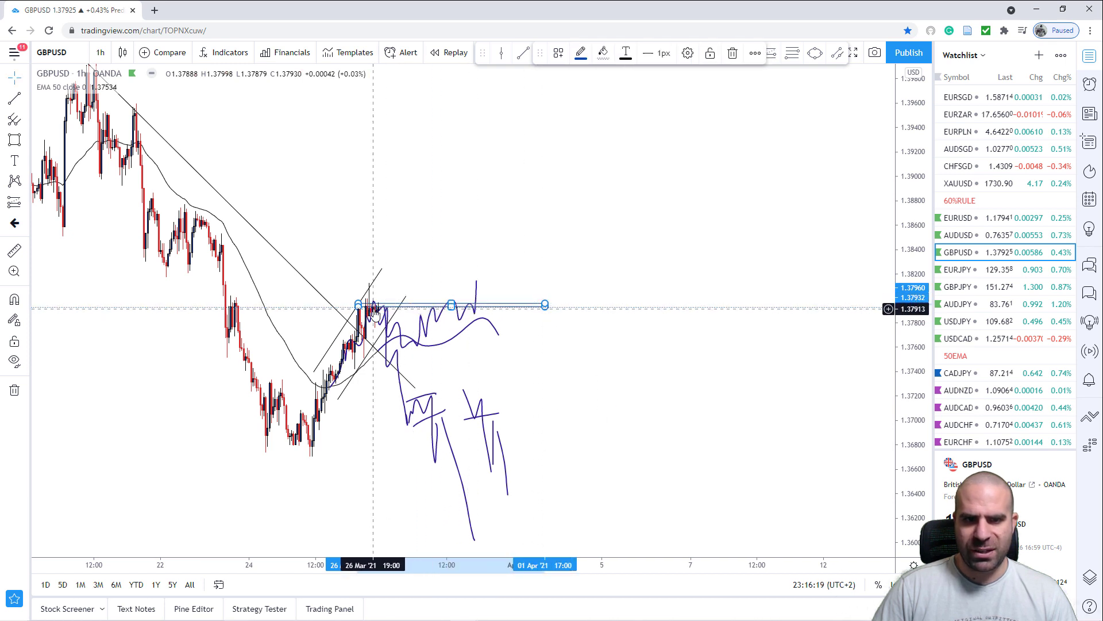
pyautogui.moveTo(359, 303); pyautogui.dragTo(360, 292)
pyautogui.click(402, 259)
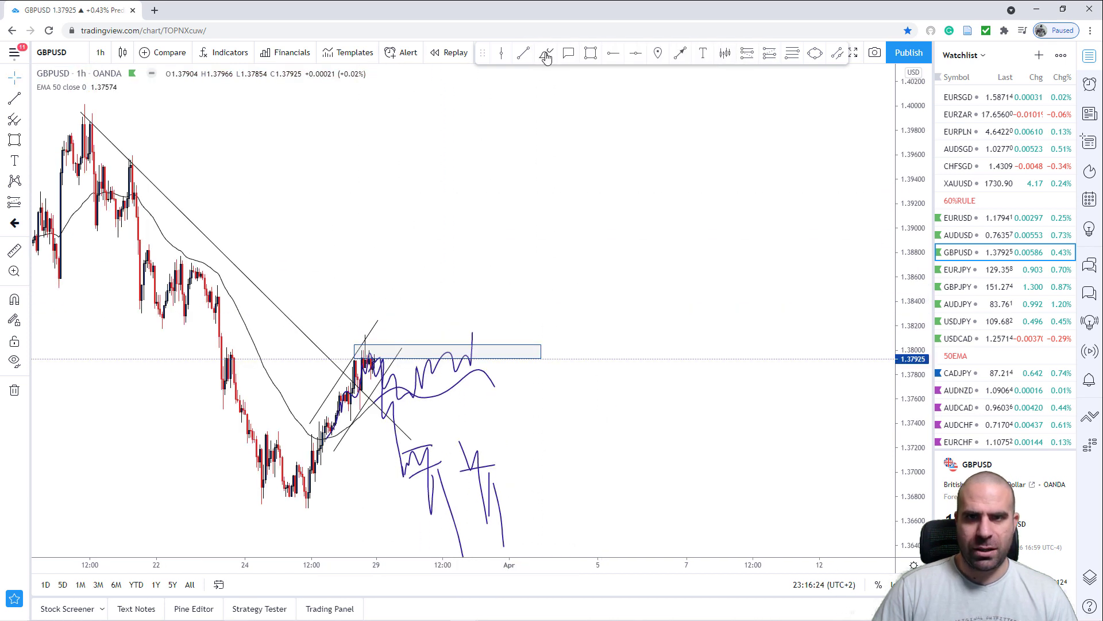
# Brush a down arrow above the start of the resistance zone and place a long position at 1.38064 with stop 1.37720 and target 1.39100.
pyautogui.moveTo(377, 247)
pyautogui.mouseDown()
pyautogui.moveTo(369, 327)
pyautogui.moveTo(357, 298)
pyautogui.moveTo(386, 293)
pyautogui.mouseUp()
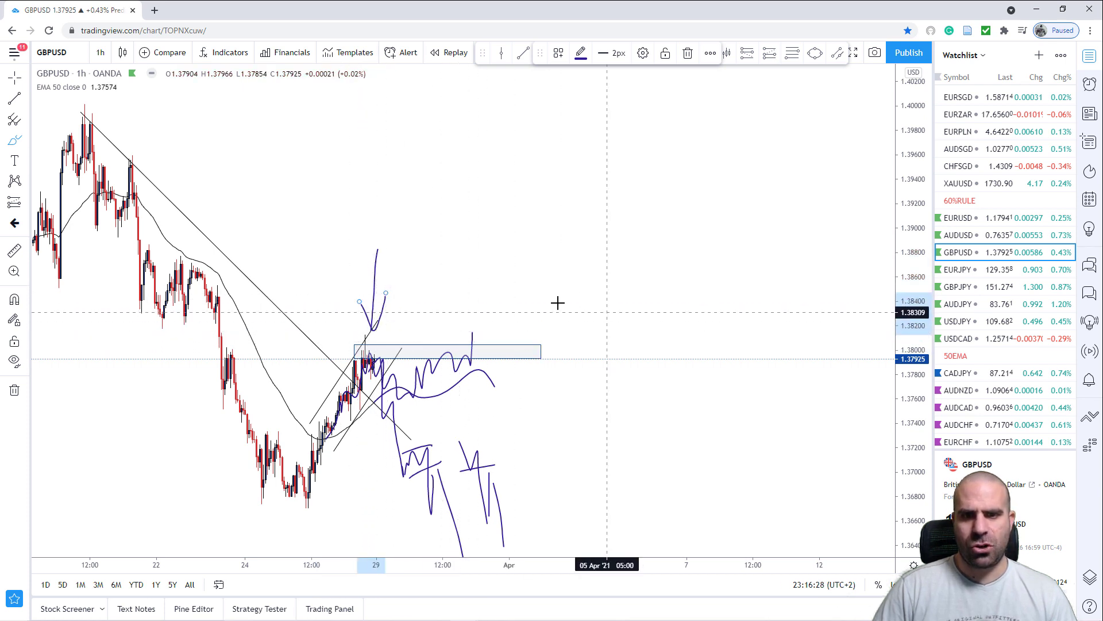
pyautogui.click(475, 343)
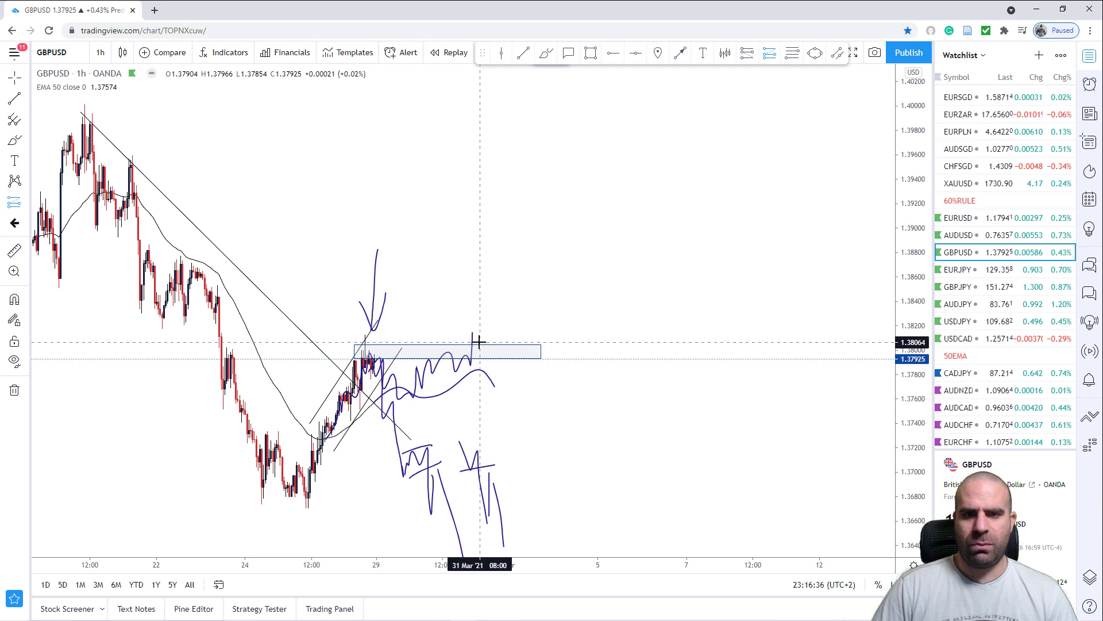
pyautogui.click(479, 342)
pyautogui.moveTo(605, 342); pyautogui.dragTo(540, 343)
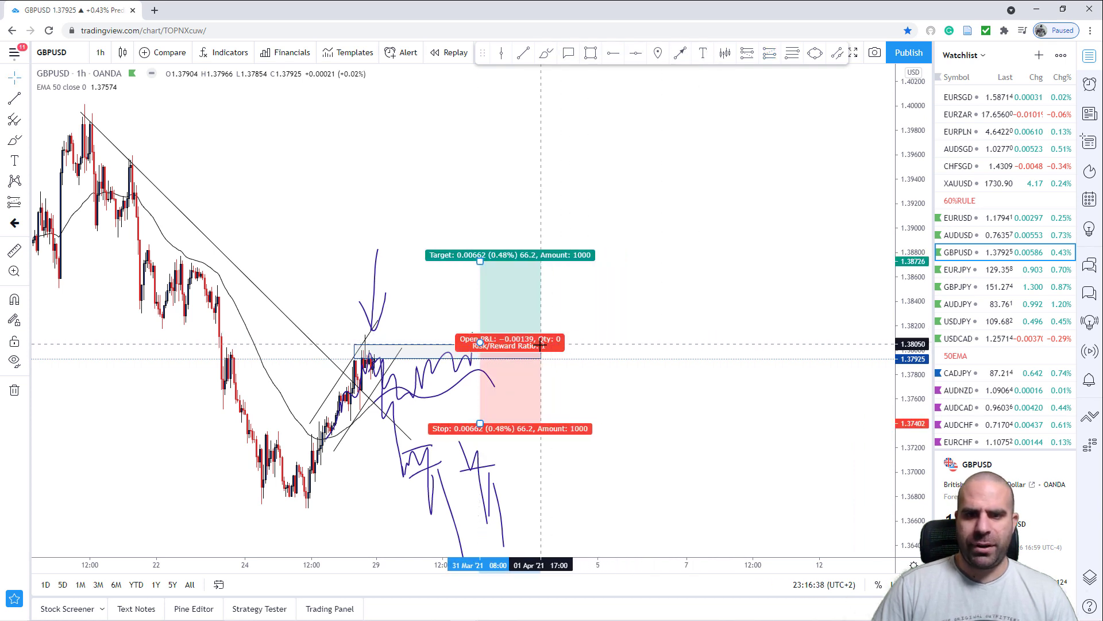
pyautogui.moveTo(480, 423); pyautogui.dragTo(480, 384)
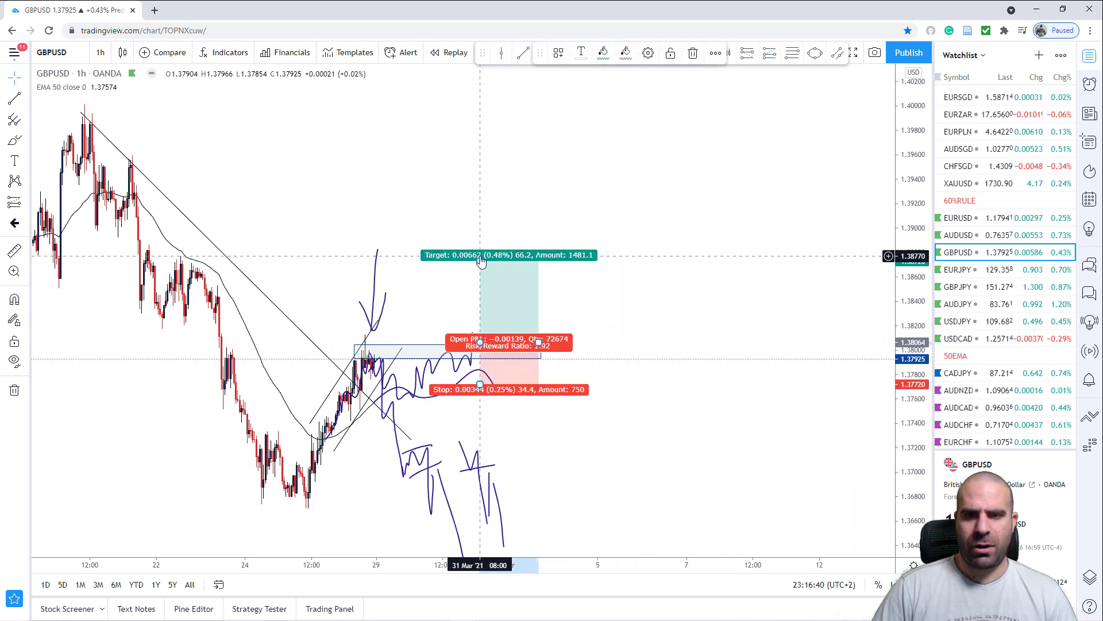
pyautogui.moveTo(480, 255); pyautogui.dragTo(480, 215)
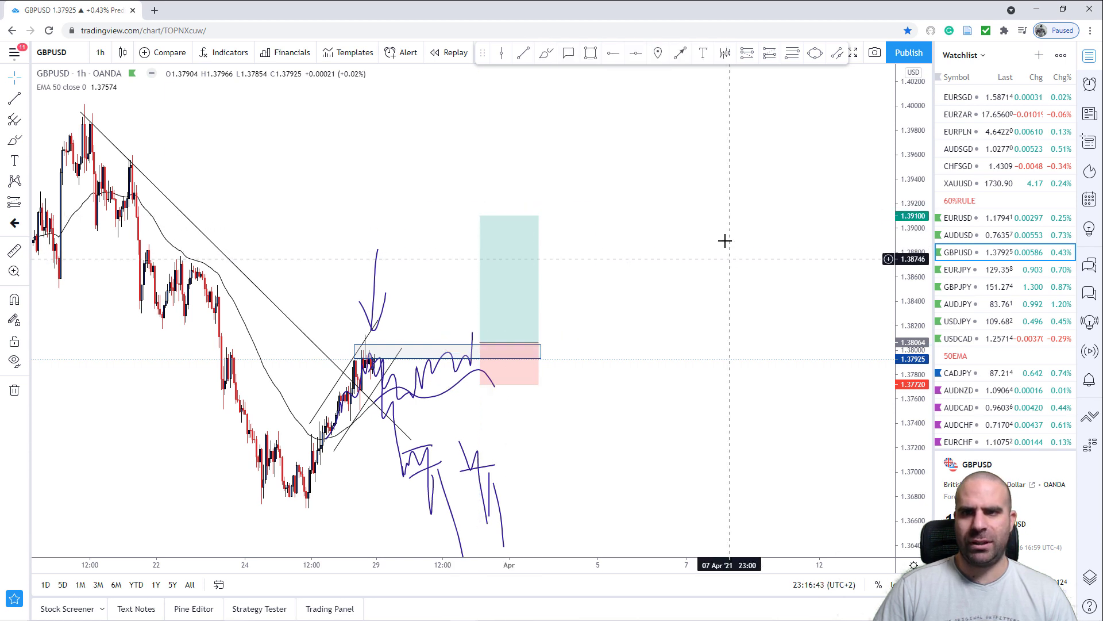
# Brush a steep rise from the zigzag's breakout through the long position to about 1.3914.
pyautogui.click(548, 55)
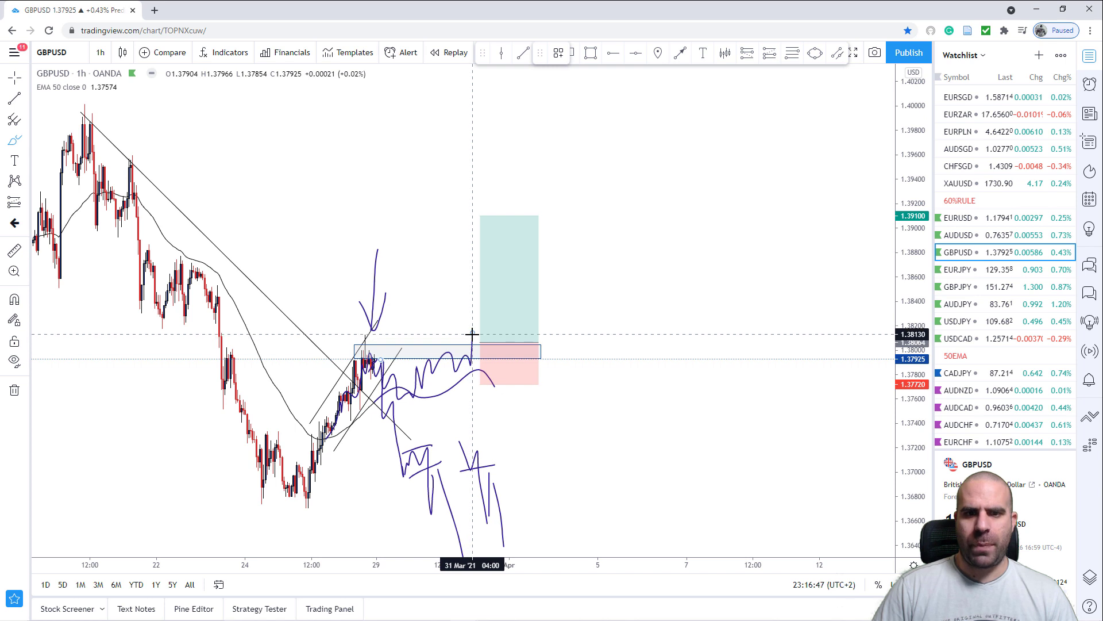
pyautogui.moveTo(476, 340); pyautogui.dragTo(506, 211)
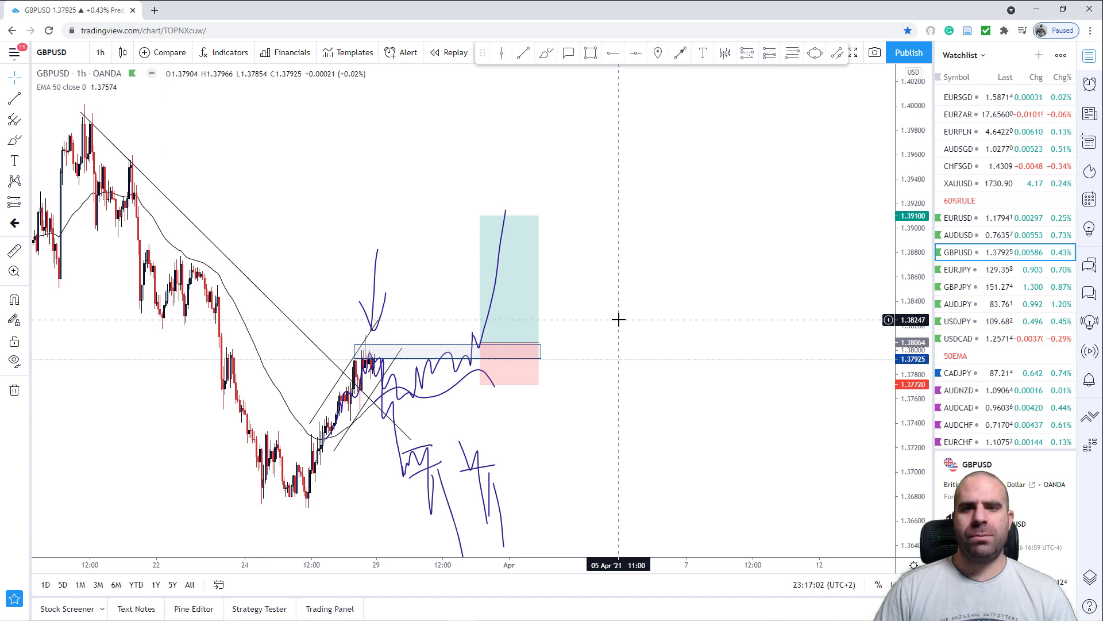
pyautogui.moveTo(638, 416); pyautogui.dragTo(598, 320)
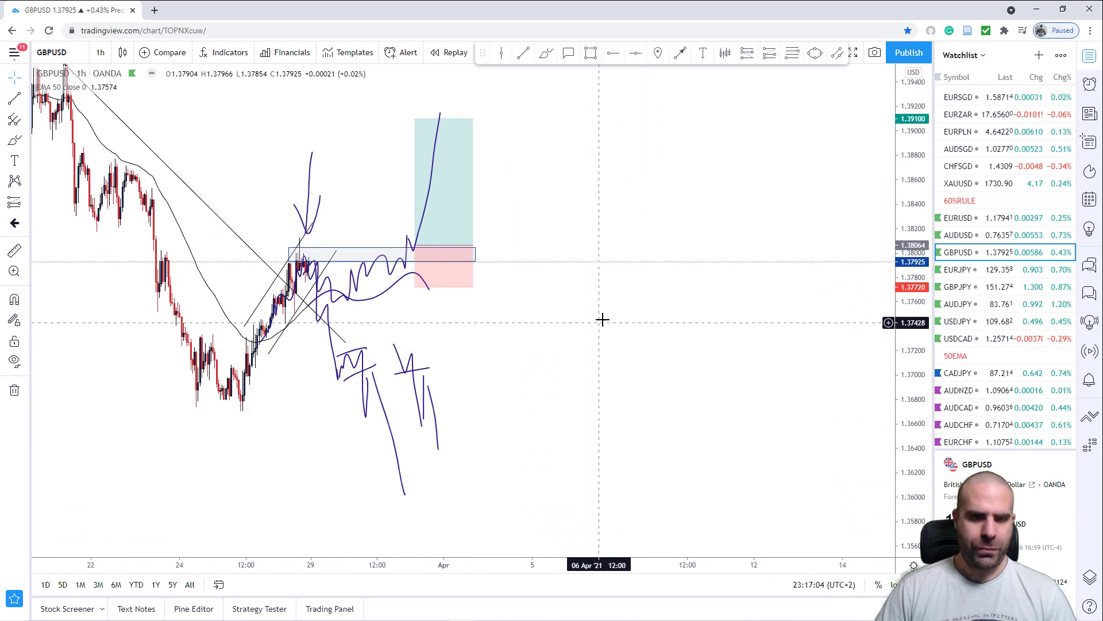
pyautogui.moveTo(585, 256); pyautogui.dragTo(734, 295)
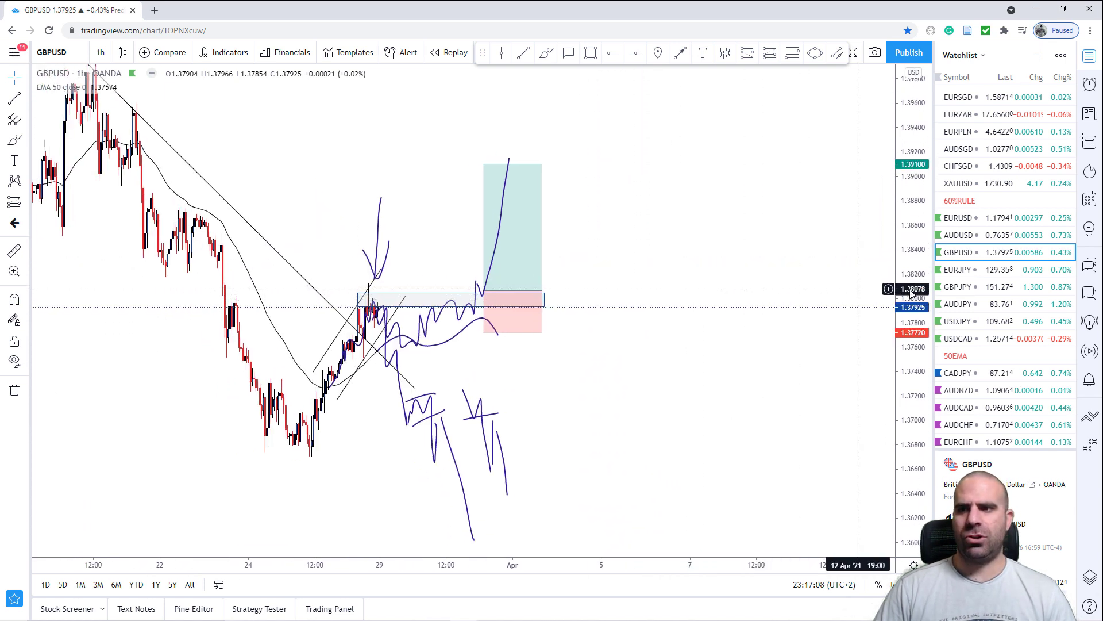
# Switch the chart to EURJPY and examine the recent price action around the descending channel's upper line.
pyautogui.click(969, 275)
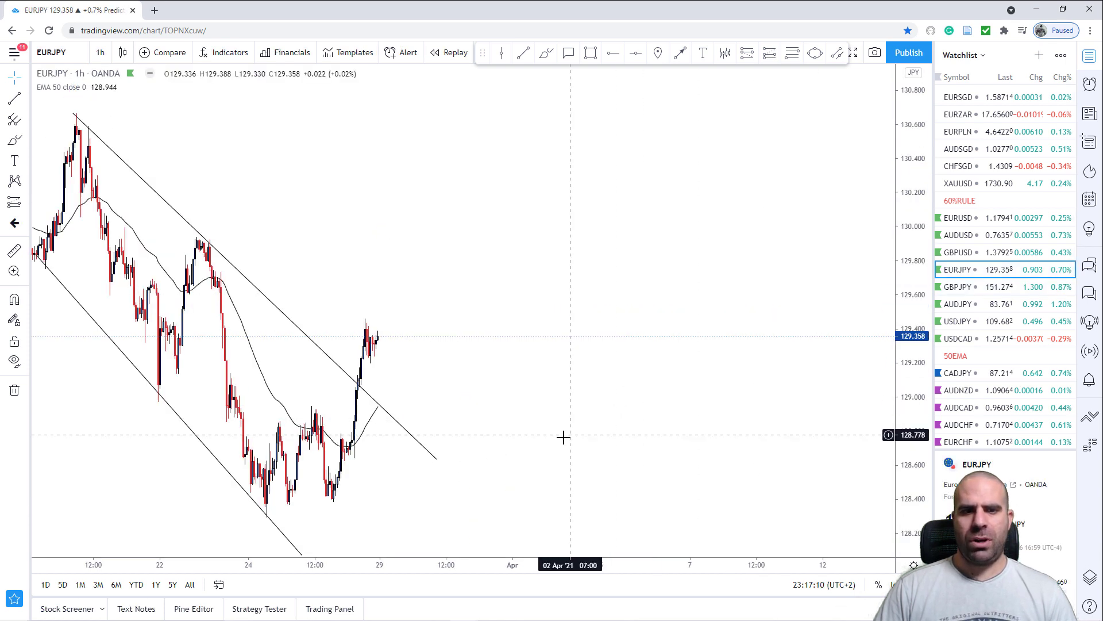
pyautogui.moveTo(747, 362); pyautogui.dragTo(747, 414)
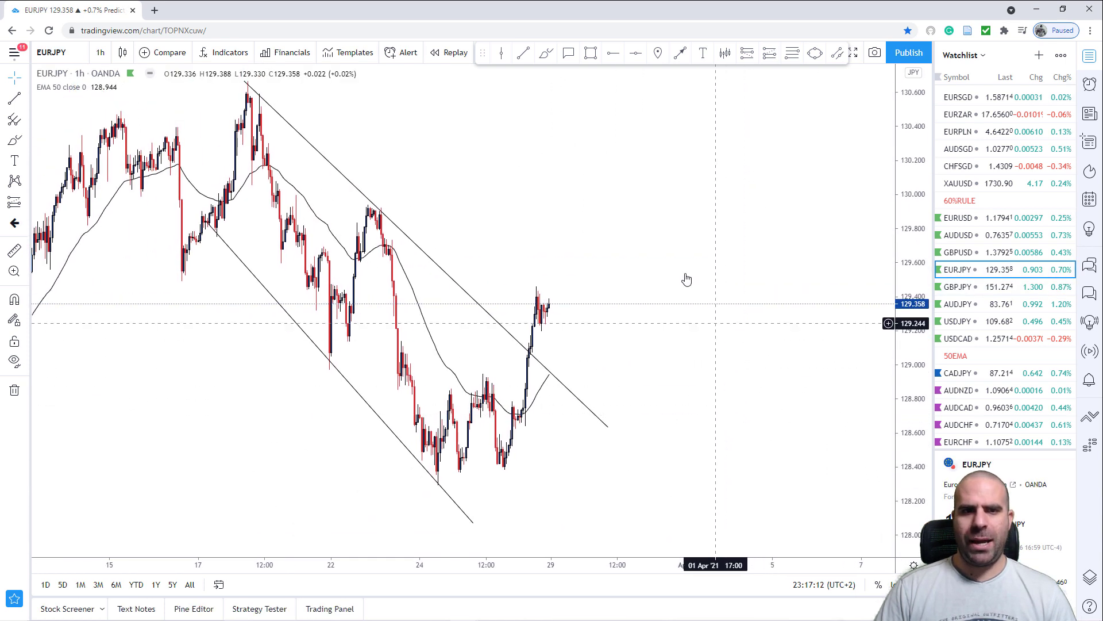
pyautogui.scroll(-2, 667, 226)
pyautogui.moveTo(689, 288); pyautogui.dragTo(663, 345)
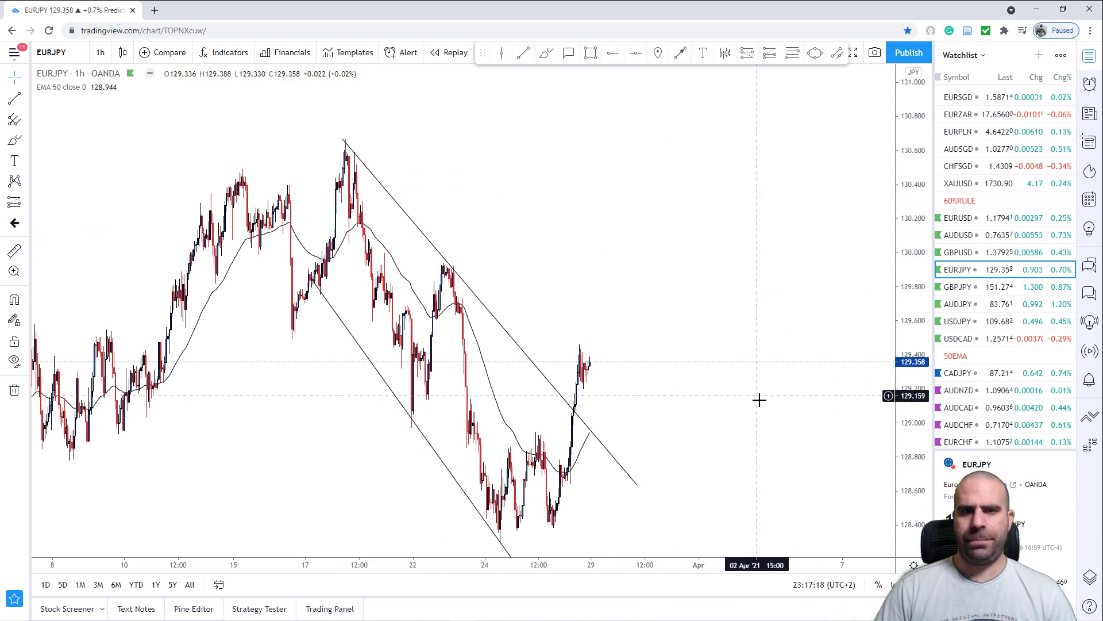
pyautogui.moveTo(761, 353); pyautogui.dragTo(708, 312)
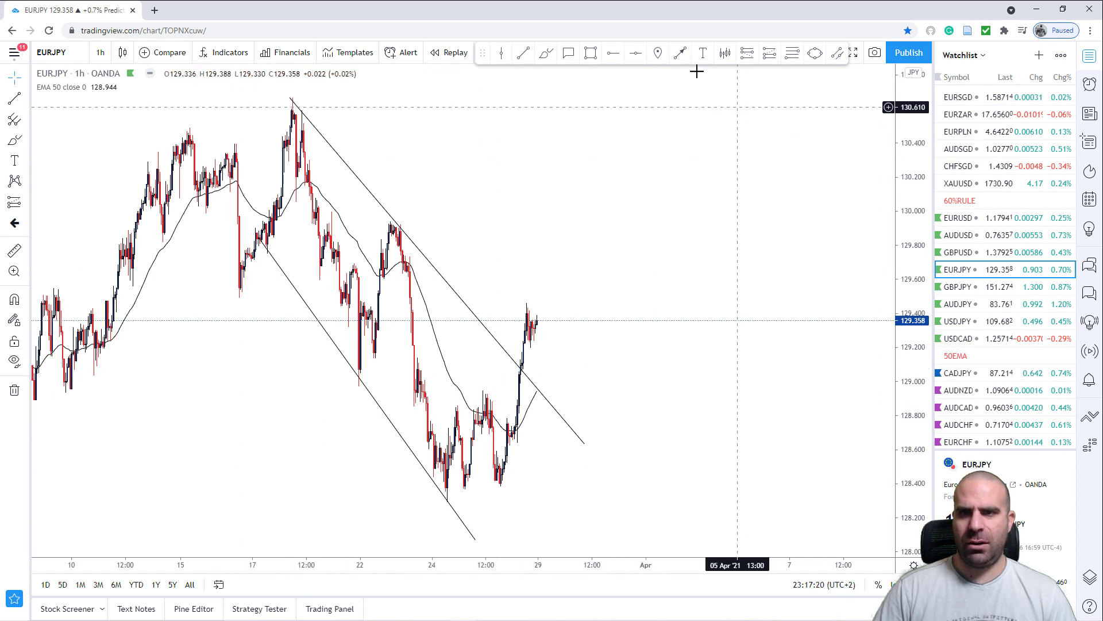
pyautogui.moveTo(919, 136); pyautogui.dragTo(856, 219)
pyautogui.scroll(-1, 759, 249)
pyautogui.scroll(1, 708, 283)
pyautogui.scroll(4, 581, 374)
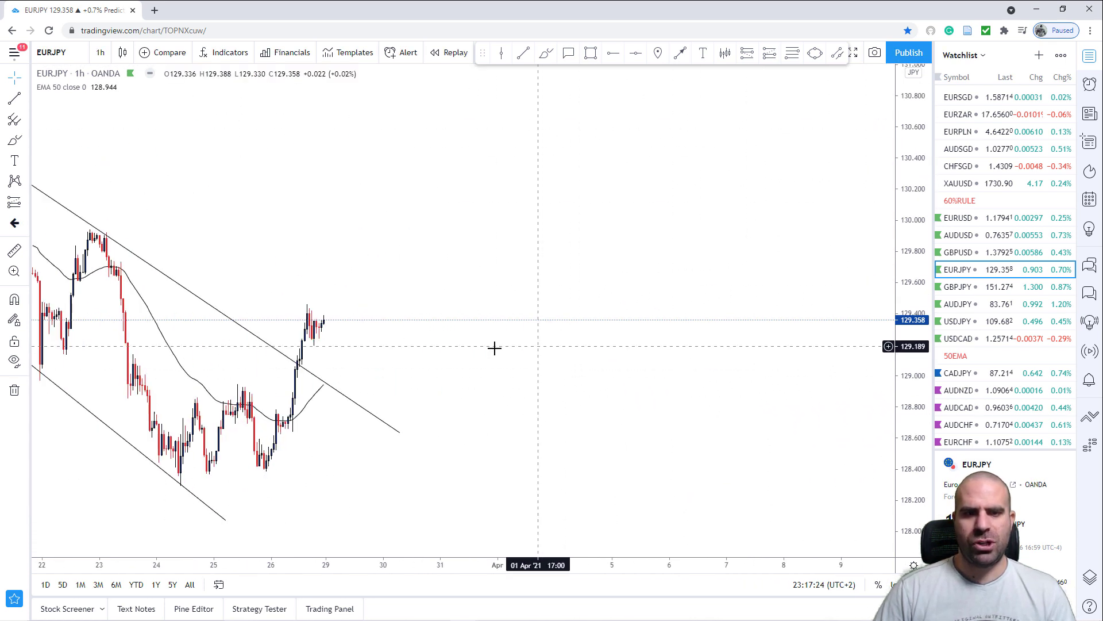
pyautogui.scroll(4, 542, 374)
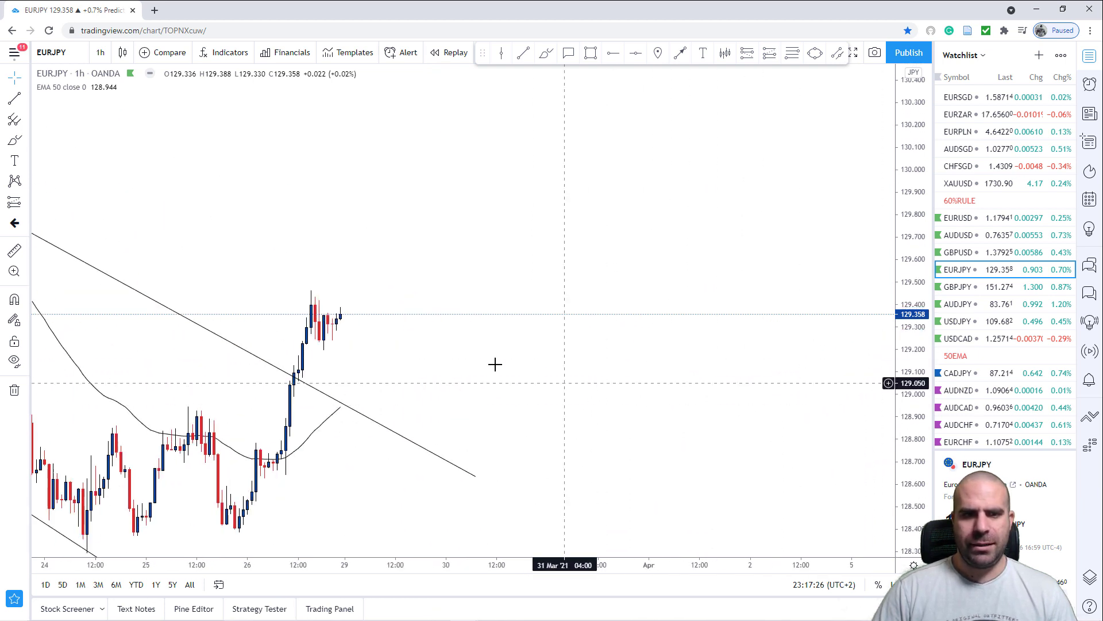
# Brush the EURJPY impulse, its sideways zigzag and a breakout to about 129.60, and box the resistance at about 129.39–129.46.
pyautogui.click(550, 56)
pyautogui.moveTo(497, 420)
pyautogui.mouseDown()
pyautogui.moveTo(521, 258)
pyautogui.moveTo(534, 300)
pyautogui.moveTo(550, 262)
pyautogui.mouseUp()
pyautogui.moveTo(550, 303)
pyautogui.mouseDown()
pyautogui.moveTo(579, 268)
pyautogui.moveTo(592, 211)
pyautogui.mouseUp()
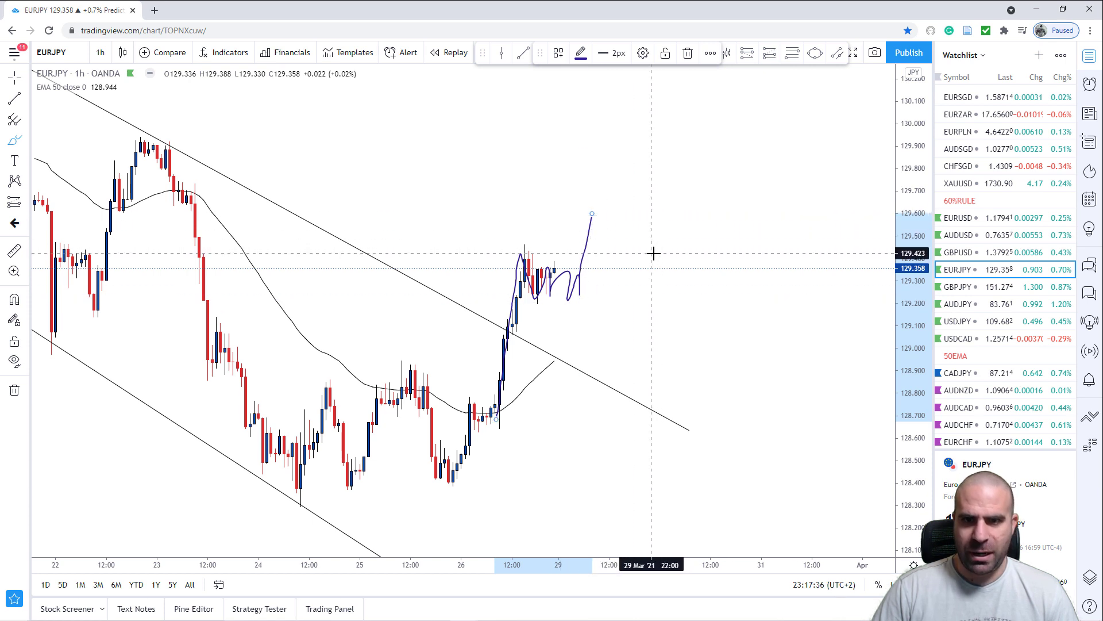
pyautogui.moveTo(516, 239); pyautogui.dragTo(622, 256)
# Place a long position at 129.451 on 29 Mar with stop 129.298 and target 129.780, and shorten its time span.
pyautogui.click(770, 53)
pyautogui.click(592, 241)
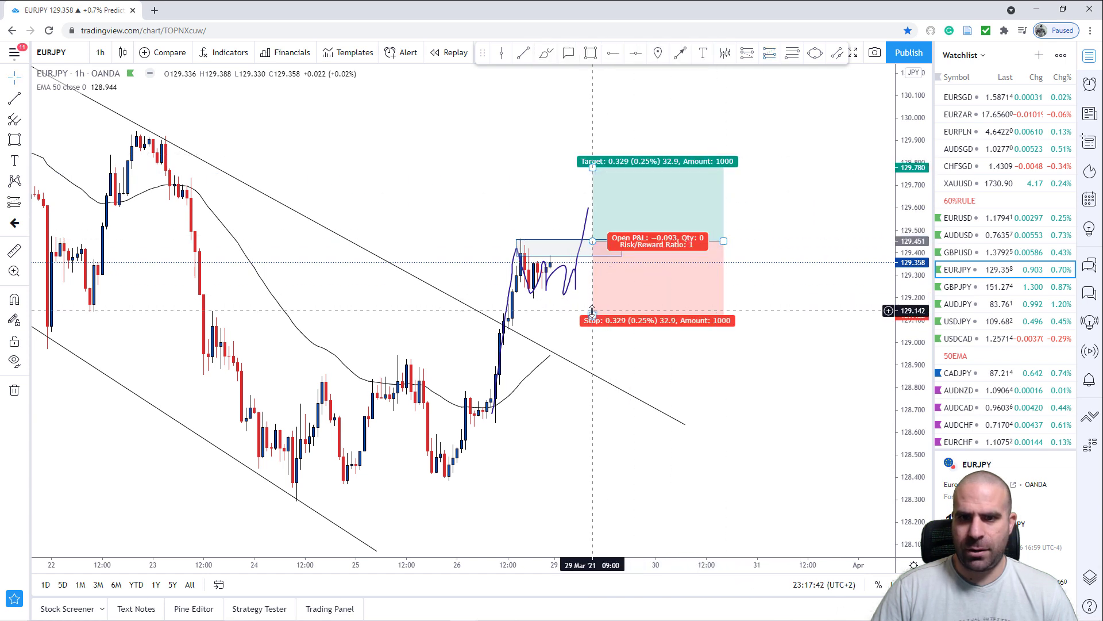
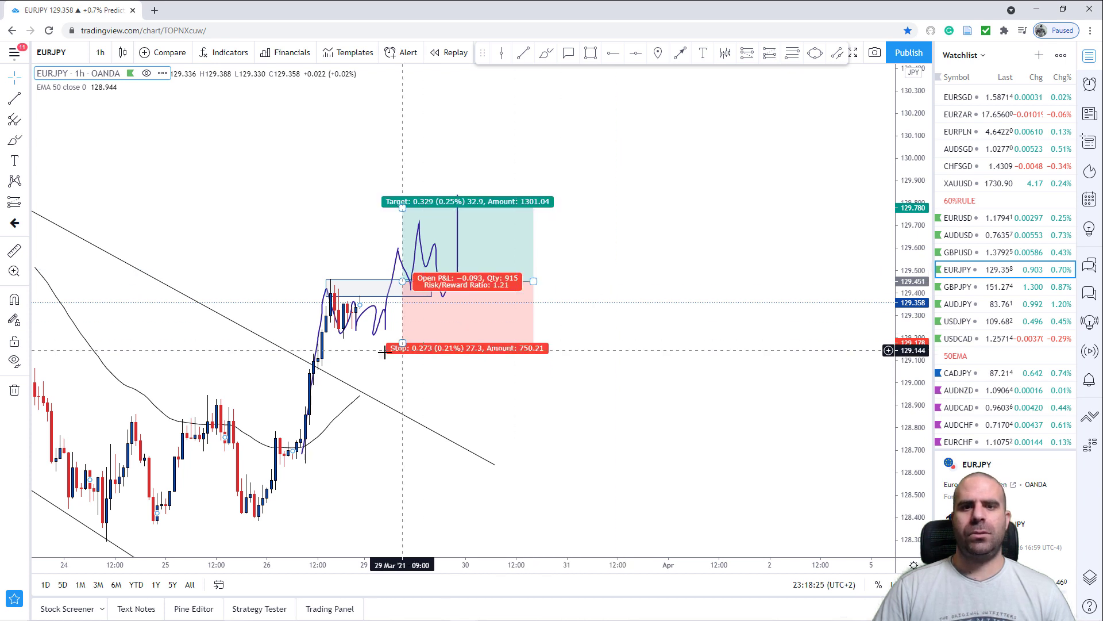
pyautogui.moveTo(400, 343)
pyautogui.moveTo(403, 343); pyautogui.dragTo(403, 316)
pyautogui.moveTo(533, 281); pyautogui.dragTo(478, 281)
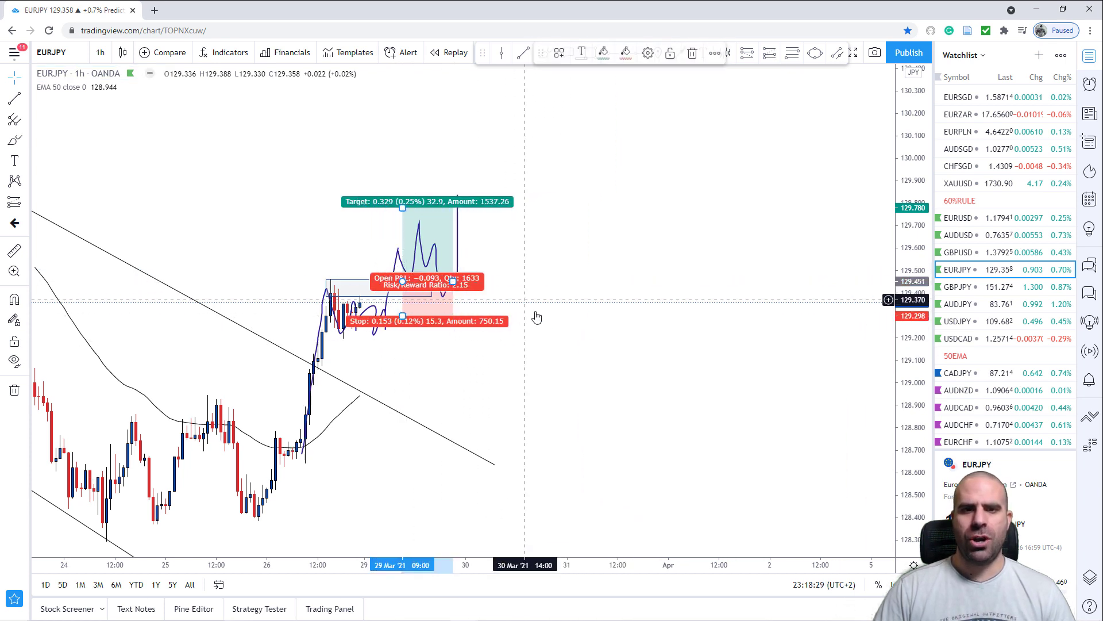
pyautogui.moveTo(553, 405); pyautogui.dragTo(638, 352)
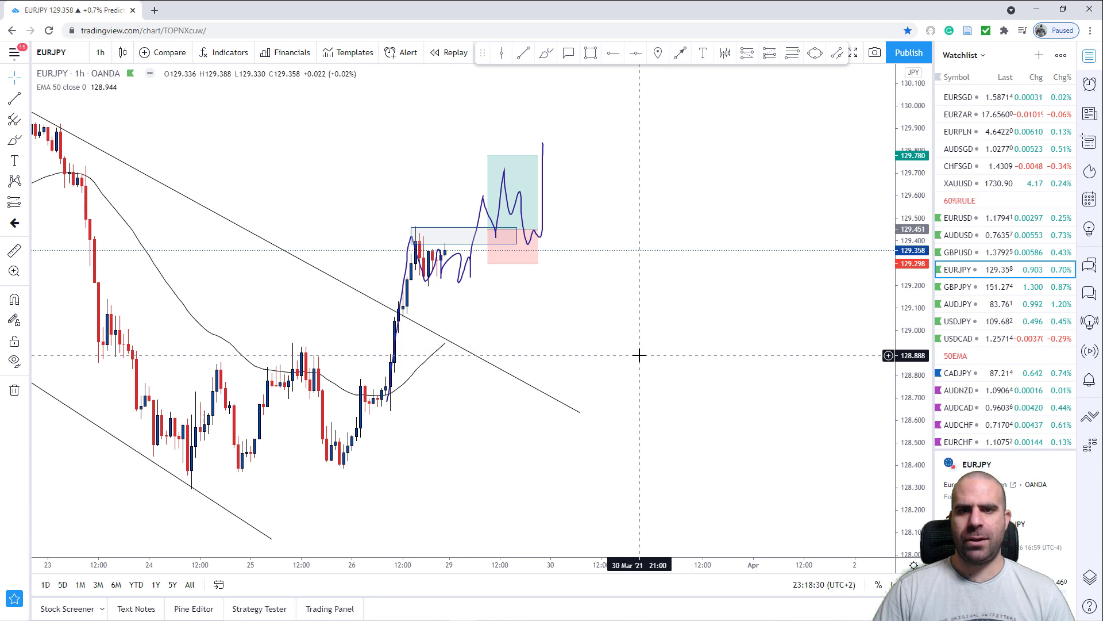
# Brush a wavy projection of the EMA up to about 129.63, and a bearish path dropping and zigzagging down to about 128.50.
pyautogui.click(545, 56)
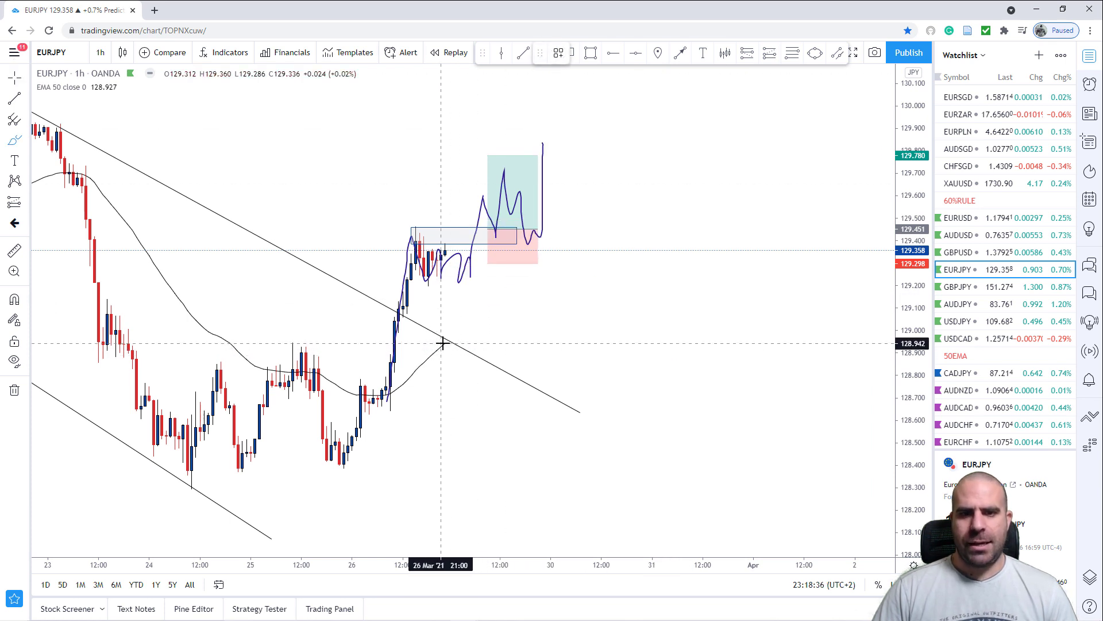
pyautogui.moveTo(443, 343)
pyautogui.mouseDown()
pyautogui.moveTo(517, 278)
pyautogui.moveTo(635, 225)
pyautogui.moveTo(730, 234)
pyautogui.moveTo(788, 188)
pyautogui.mouseUp()
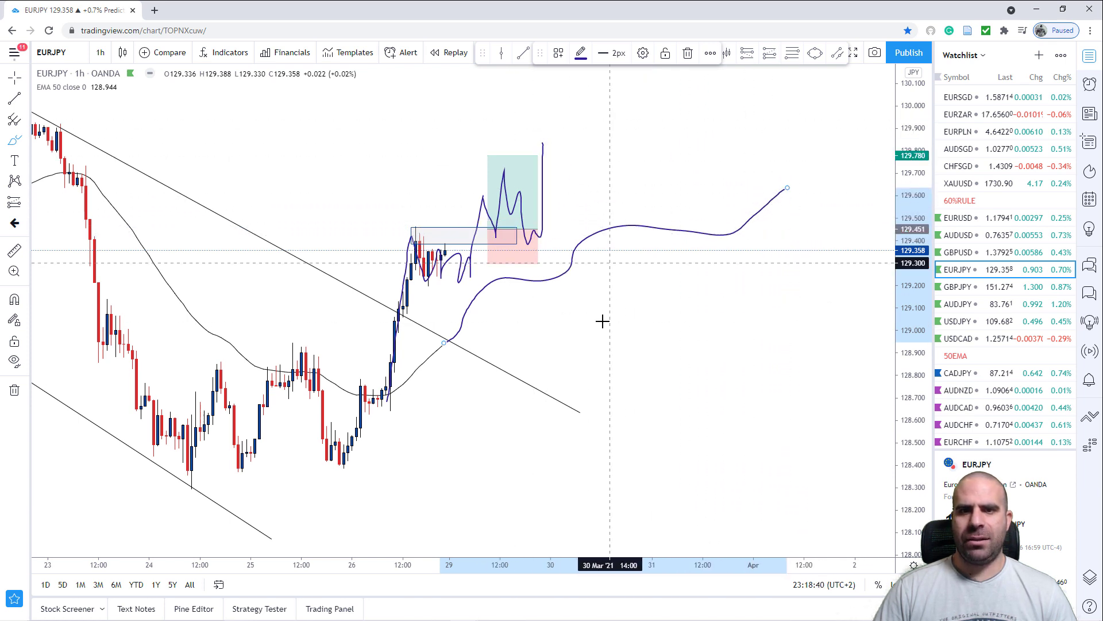
pyautogui.moveTo(411, 276)
pyautogui.mouseDown()
pyautogui.moveTo(432, 256)
pyautogui.moveTo(447, 271)
pyautogui.moveTo(453, 333)
pyautogui.mouseUp()
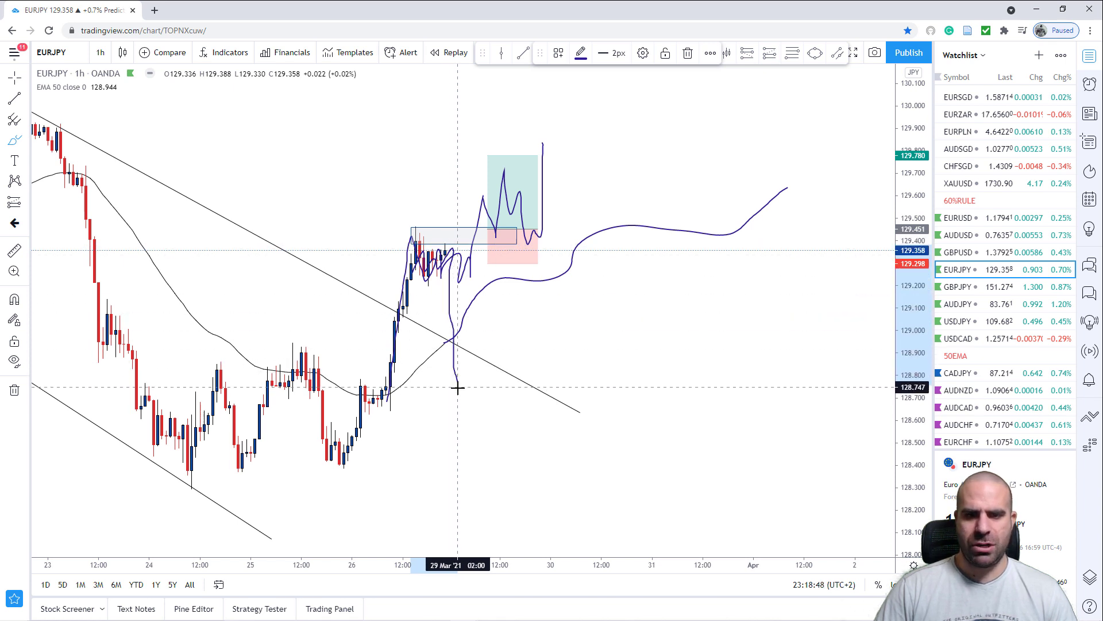
pyautogui.moveTo(457, 388)
pyautogui.mouseDown()
pyautogui.moveTo(460, 368)
pyautogui.moveTo(481, 377)
pyautogui.moveTo(488, 350)
pyautogui.moveTo(532, 382)
pyautogui.moveTo(543, 371)
pyautogui.moveTo(550, 443)
pyautogui.mouseUp()
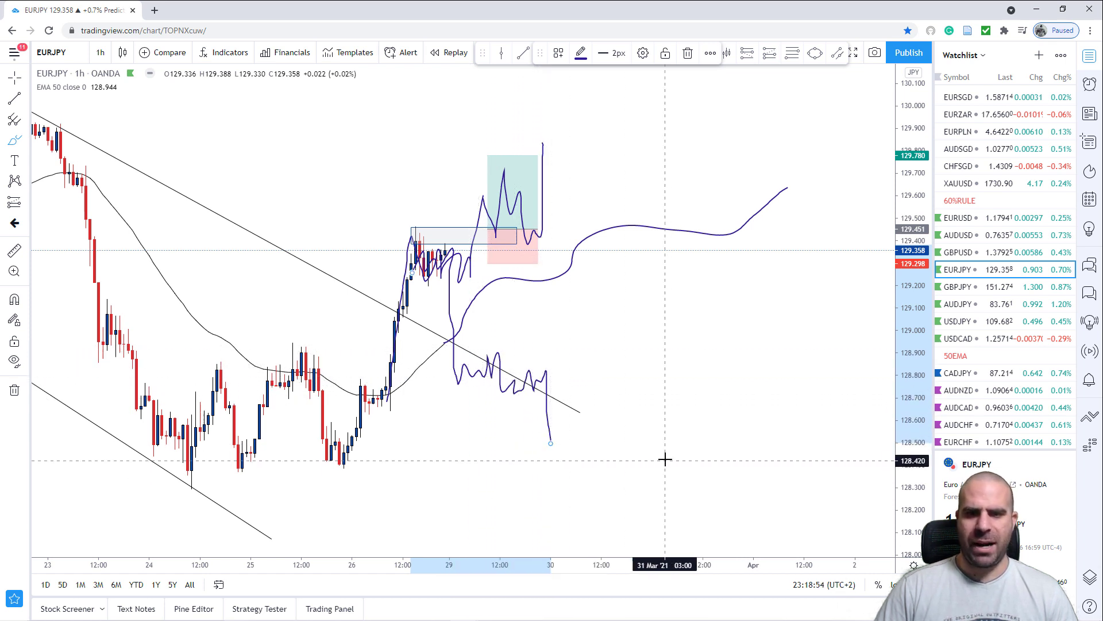
# Box the support under the lower zigzag at about 128.69–128.74 and place a short position at 128.691 with stop 129.016 and target 128.366.
pyautogui.moveTo(665, 459); pyautogui.dragTo(628, 339)
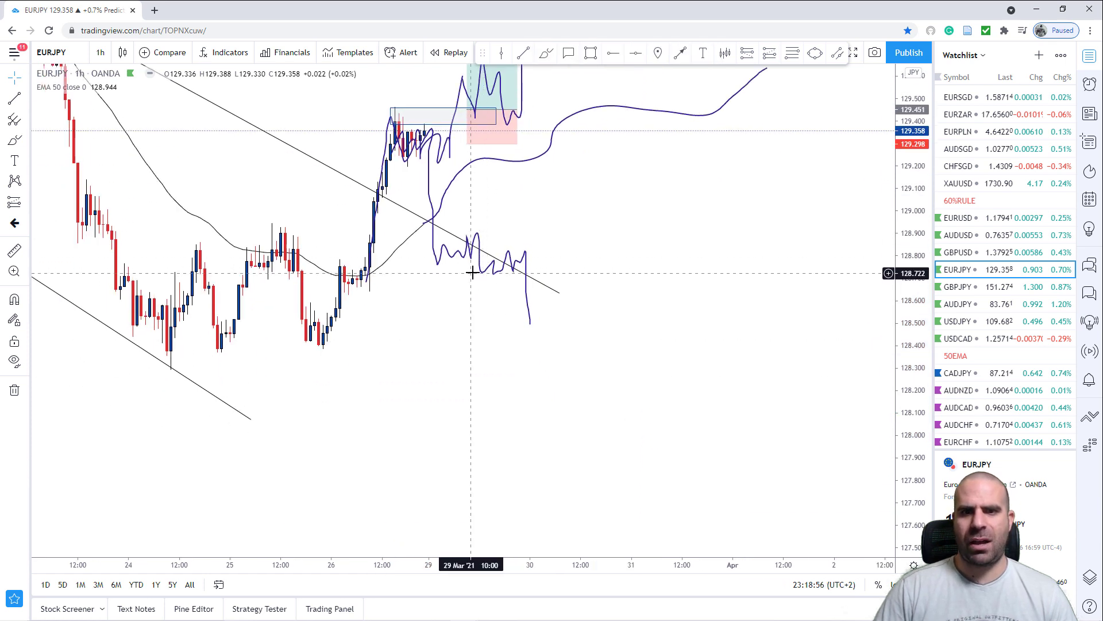
pyautogui.moveTo(472, 273); pyautogui.dragTo(580, 280)
pyautogui.click(591, 52)
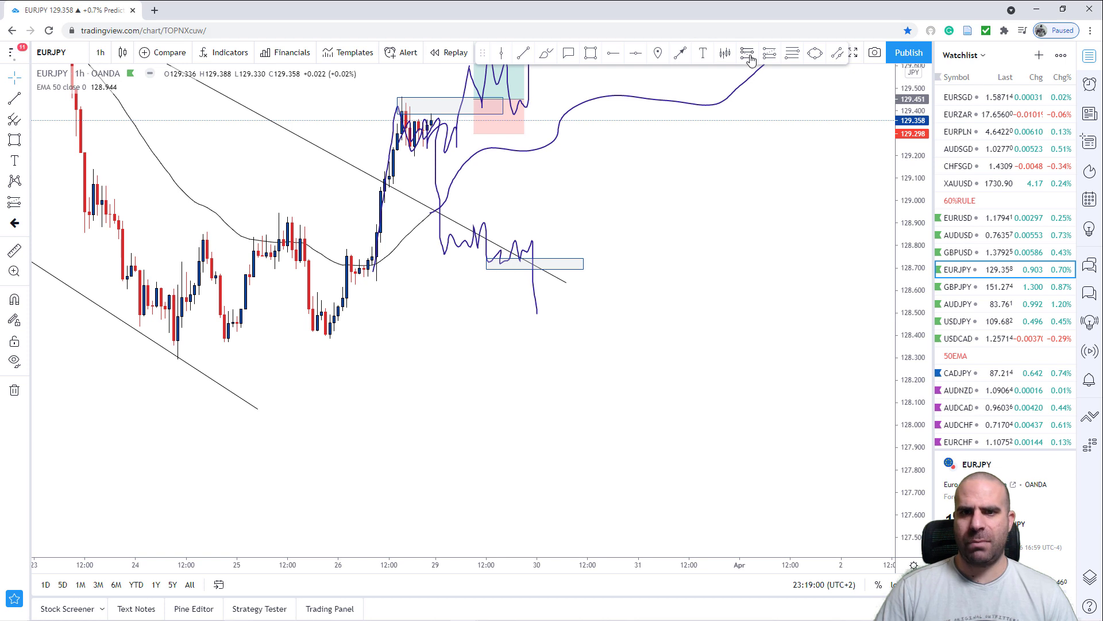
pyautogui.click(749, 58)
pyautogui.click(537, 270)
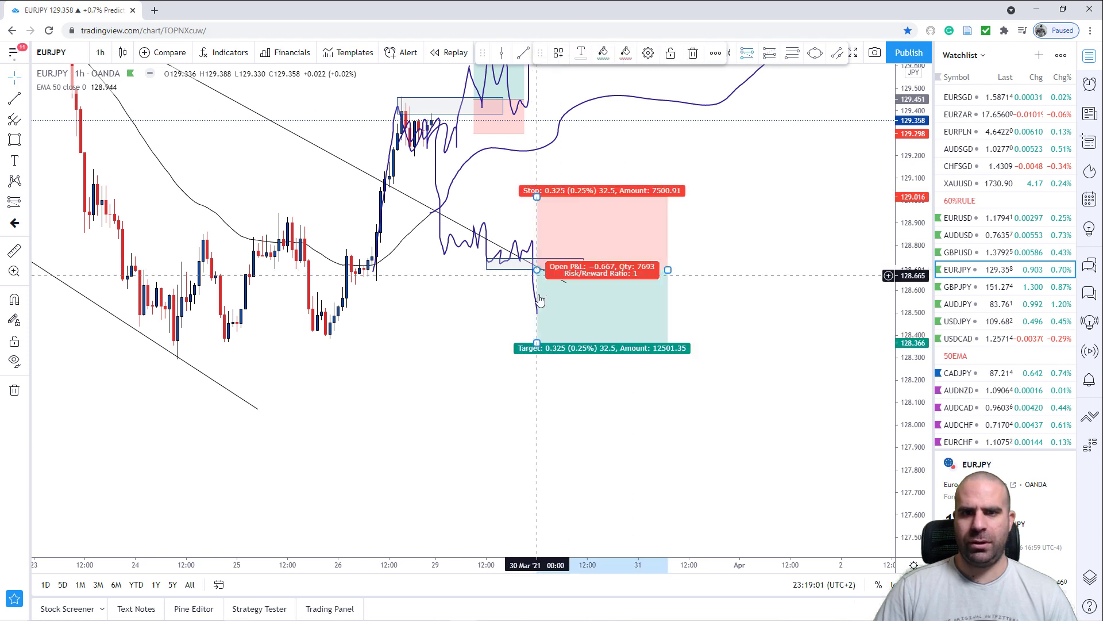
pyautogui.click(773, 106)
# Brush a rebound from the bearish path's low up to about 128.72 and a small turn down, and delete the EURJPY short position.
pyautogui.click(547, 56)
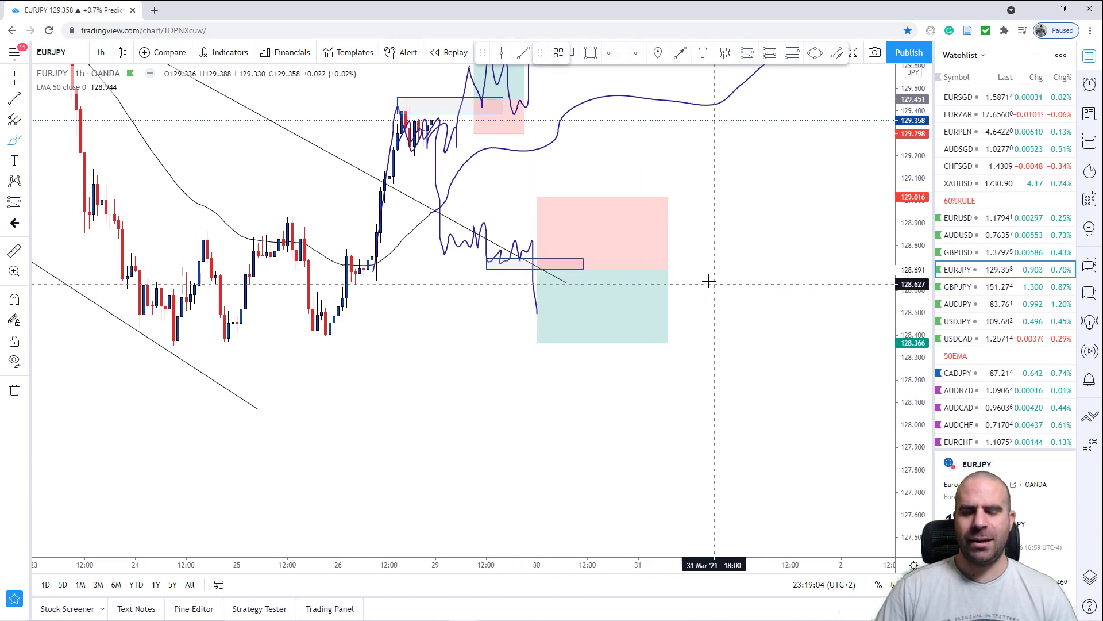
pyautogui.click(537, 313)
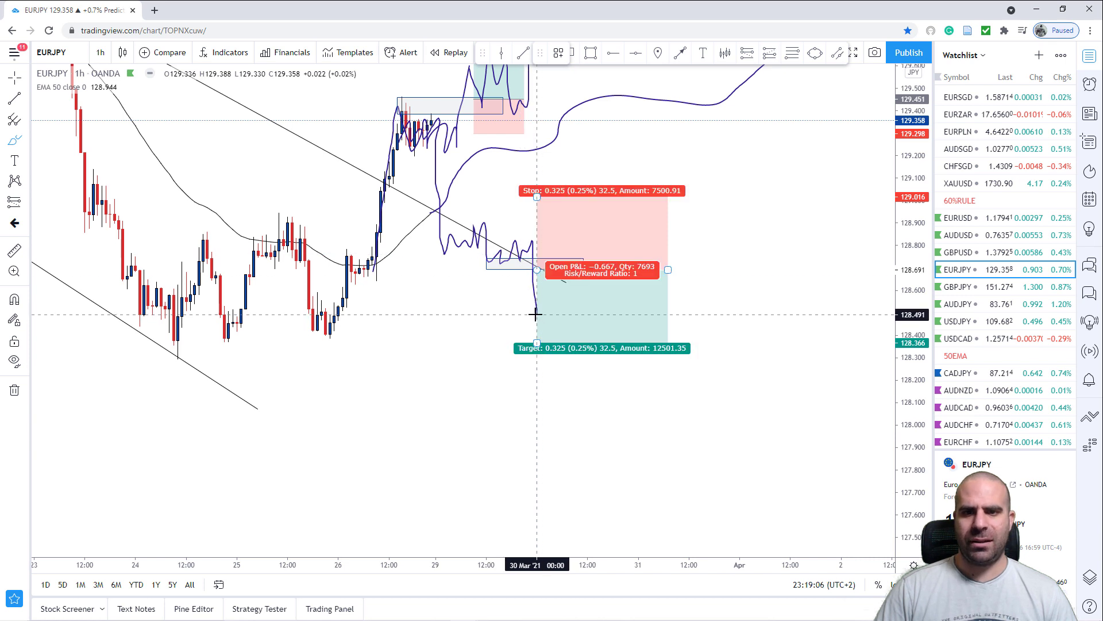
pyautogui.moveTo(535, 314); pyautogui.dragTo(542, 263)
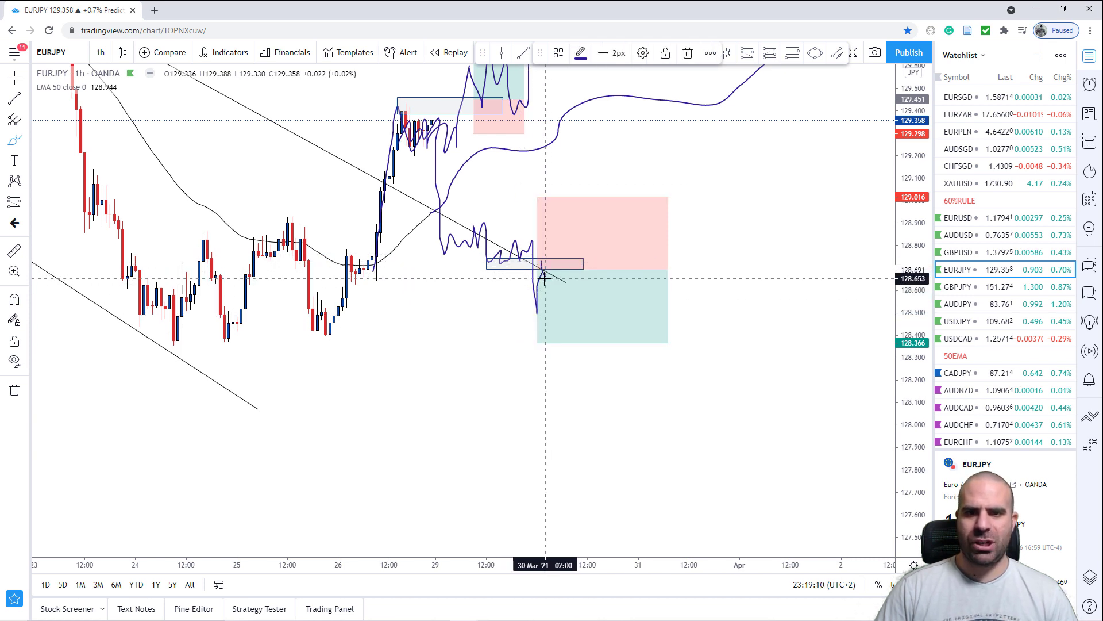
pyautogui.click(644, 296)
pyautogui.press('Delete')
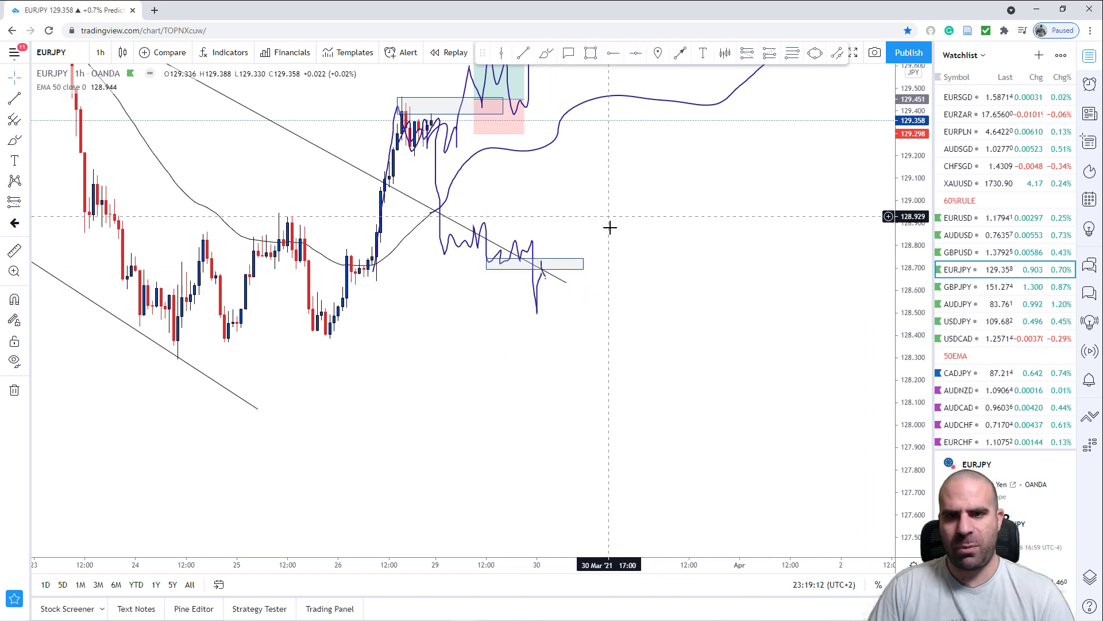
# Place a short position at 128.655 on 30 Mar after the rebound, with stop 128.822 and target 128.304.
pyautogui.click(526, 261)
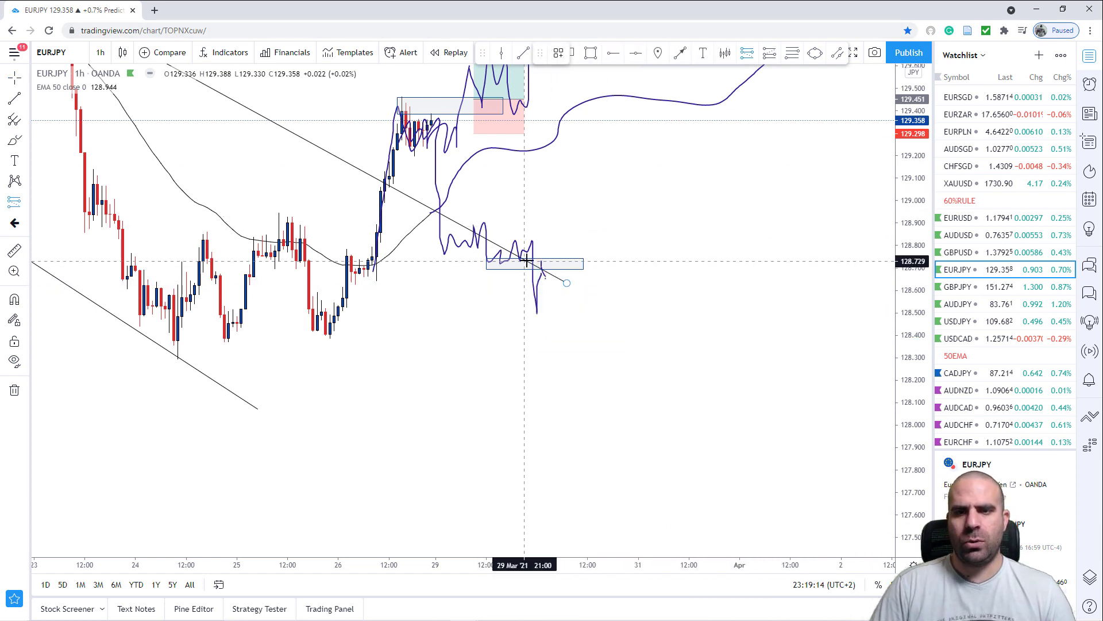
pyautogui.click(545, 278)
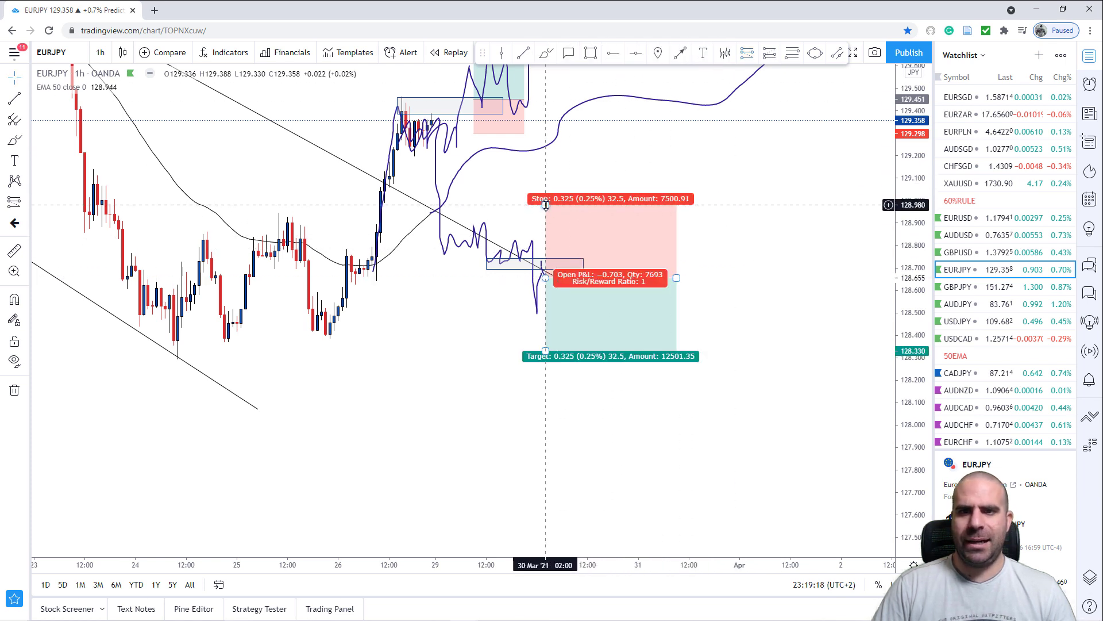
pyautogui.moveTo(545, 205); pyautogui.dragTo(545, 239)
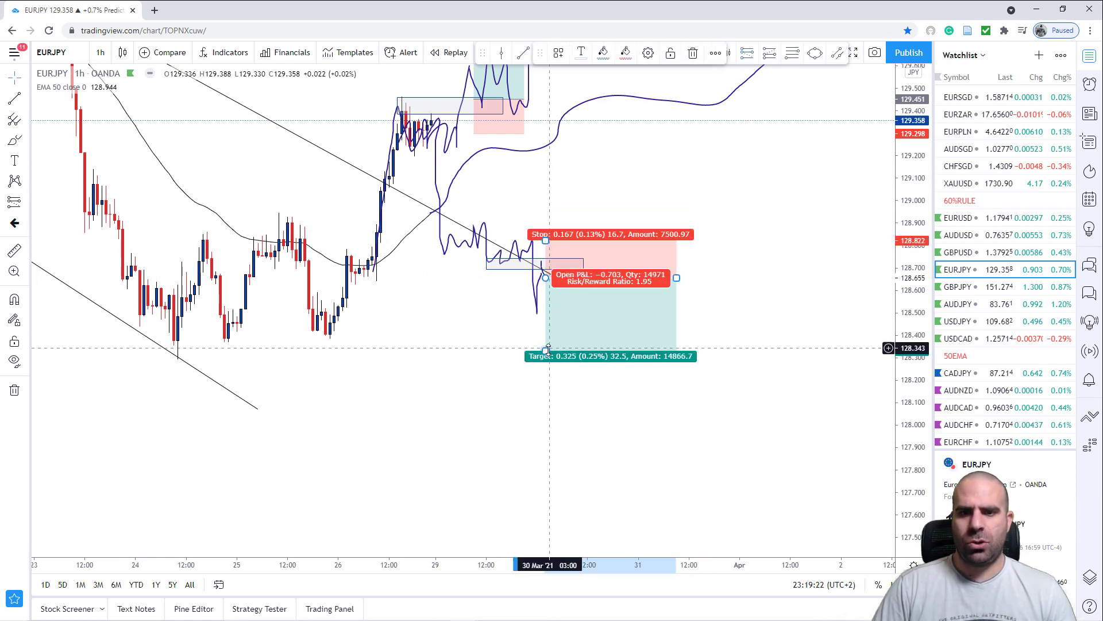
pyautogui.moveTo(546, 351); pyautogui.dragTo(545, 356)
pyautogui.click(800, 279)
pyautogui.moveTo(740, 346); pyautogui.dragTo(694, 363)
pyautogui.scroll(-5, 725, 247)
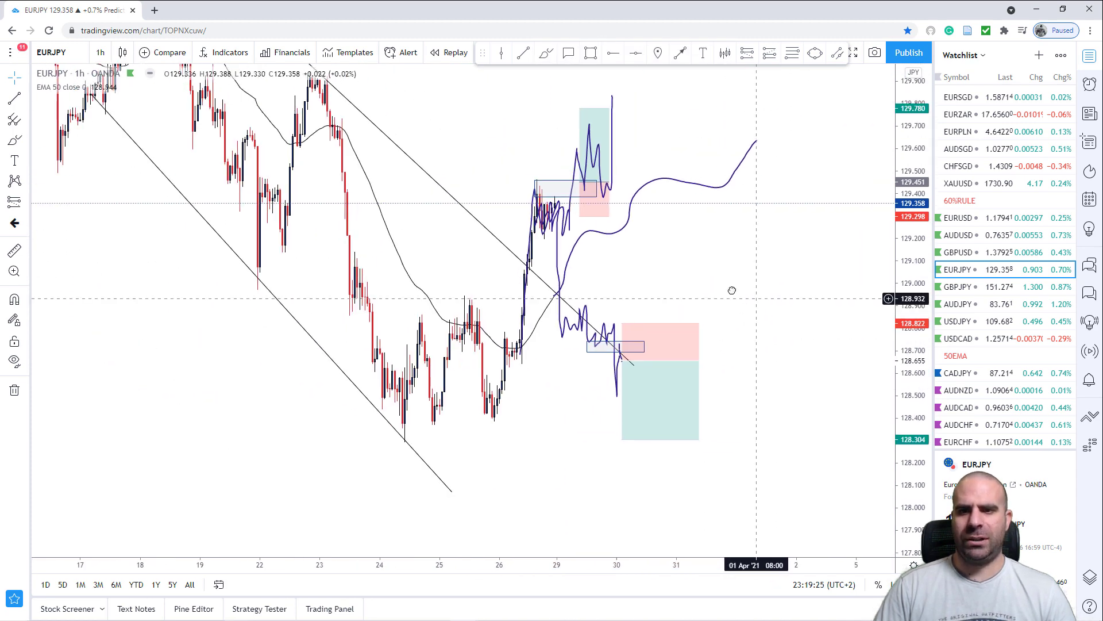
pyautogui.scroll(4, 699, 282)
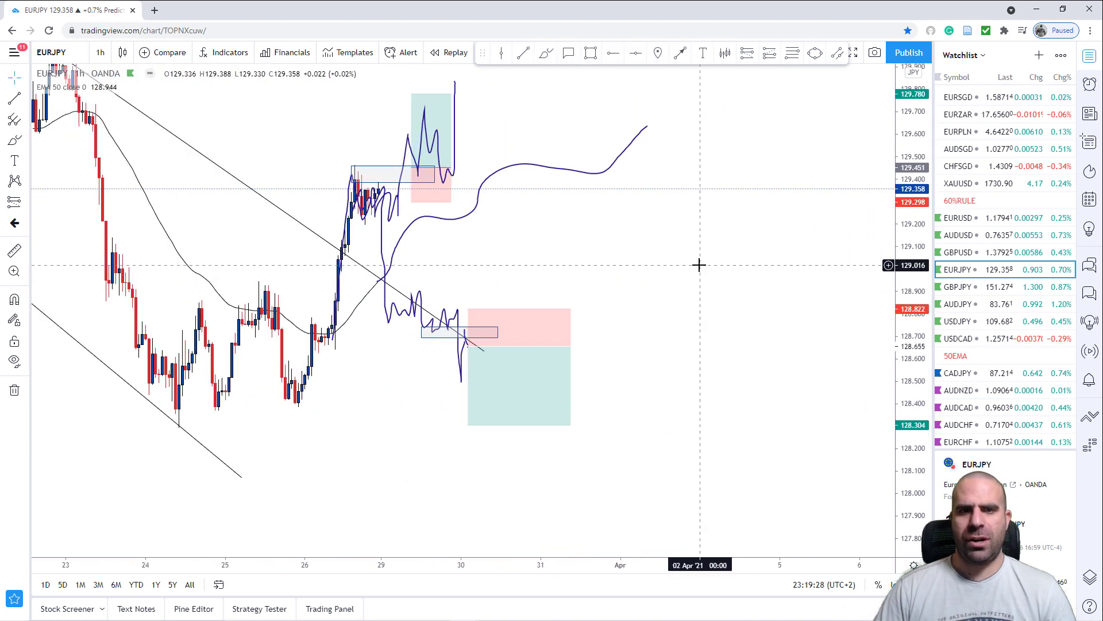
# Open the GBPJPY chart and shift its descending trendline slightly upward above the declining highs.
pyautogui.click(959, 287)
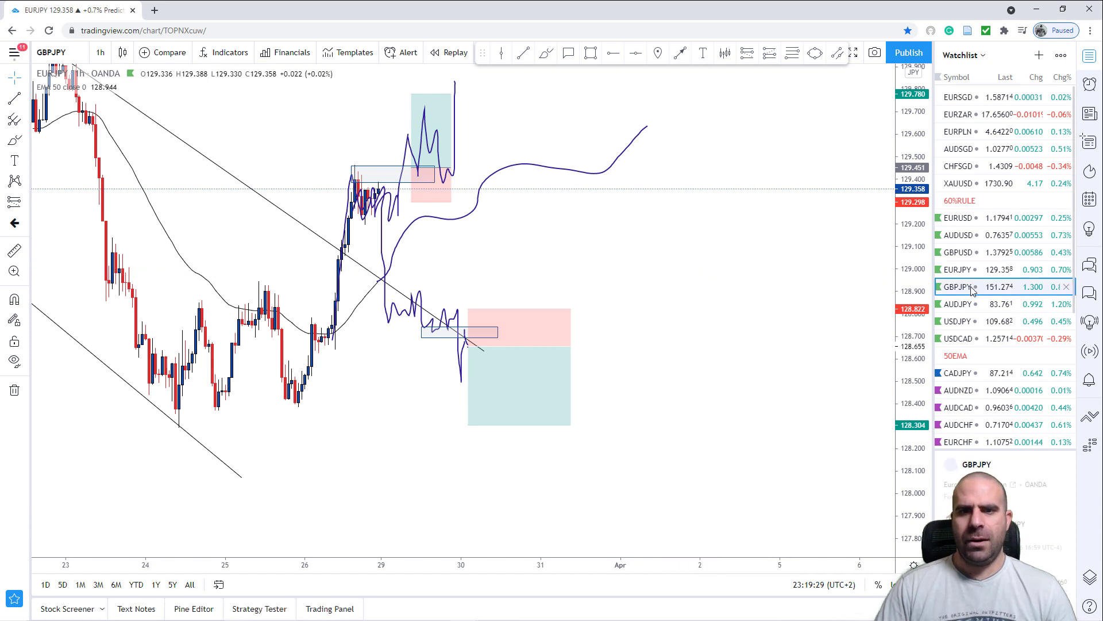
pyautogui.moveTo(562, 190); pyautogui.dragTo(699, 243)
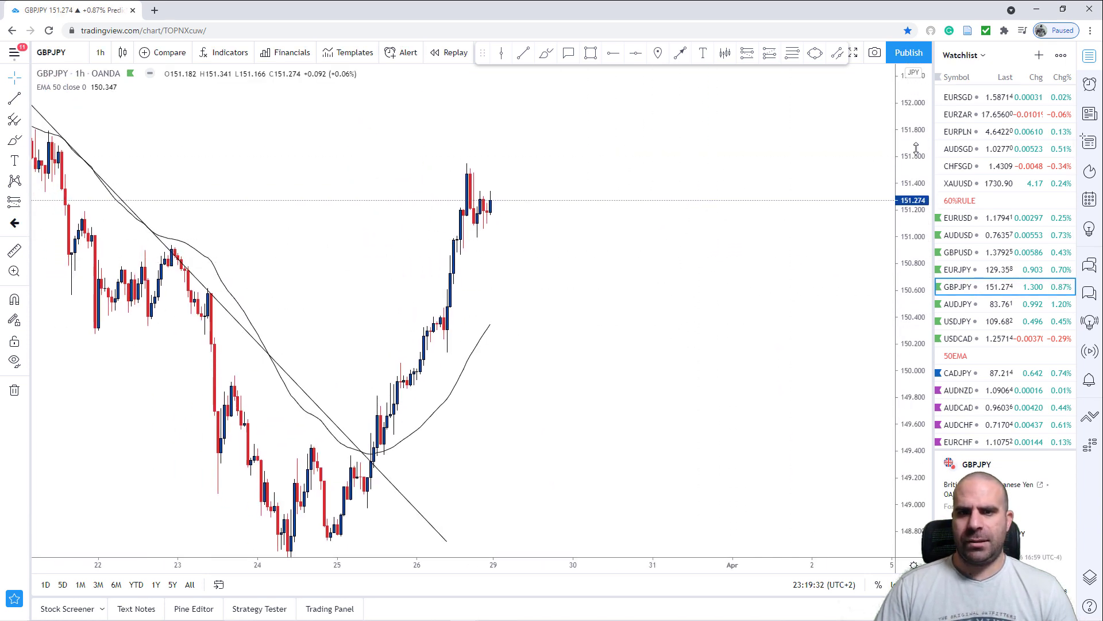
pyautogui.scroll(-3, 672, 291)
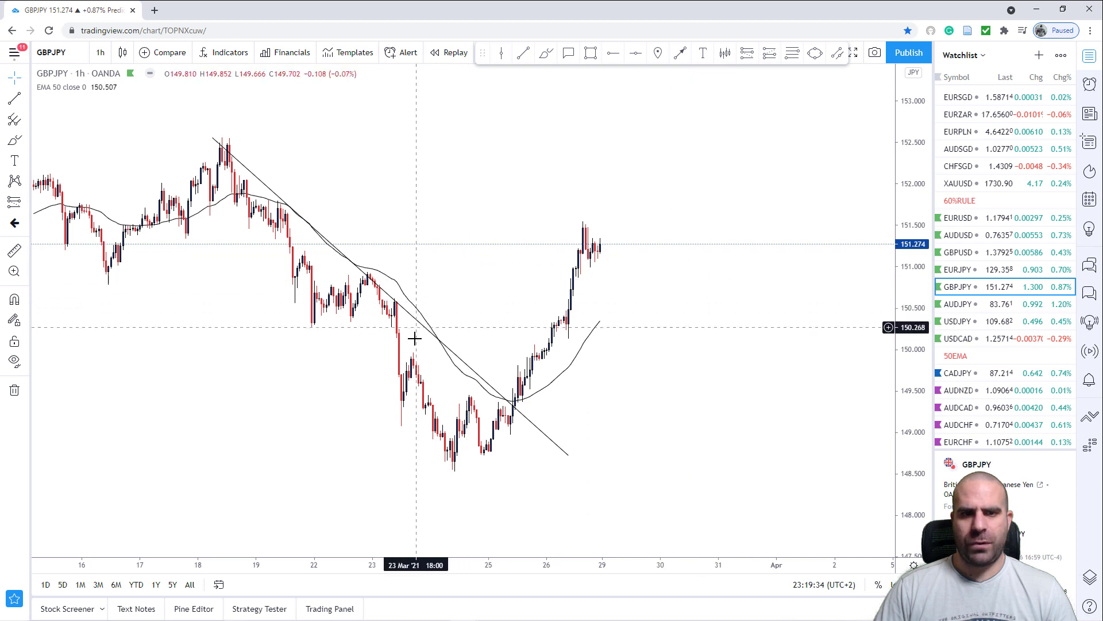
pyautogui.moveTo(419, 323); pyautogui.dragTo(407, 306)
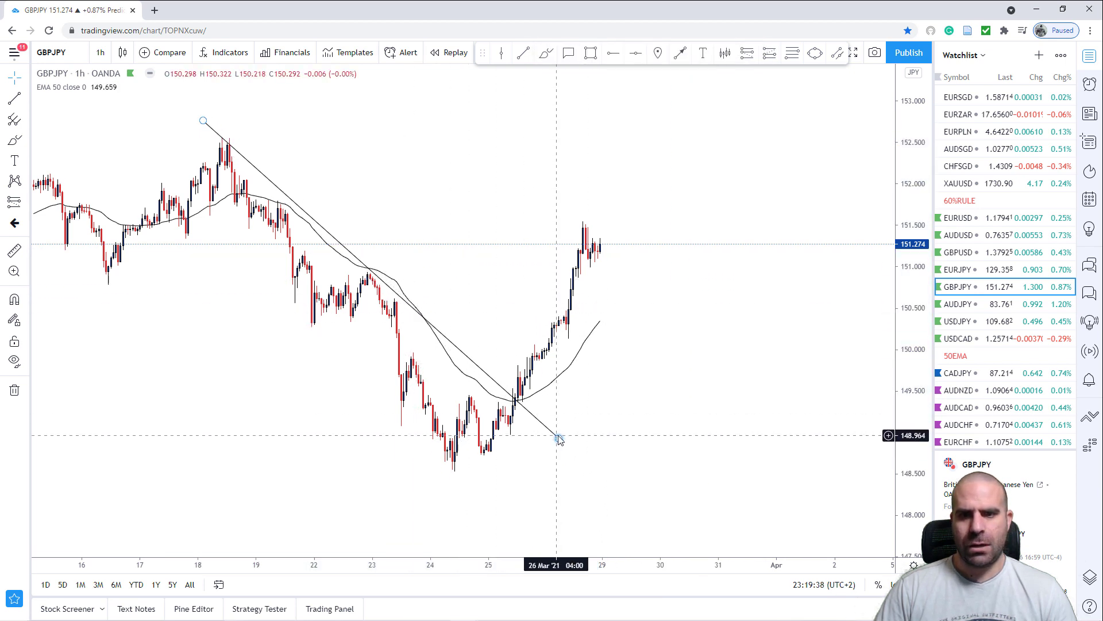
pyautogui.moveTo(759, 289); pyautogui.dragTo(698, 337)
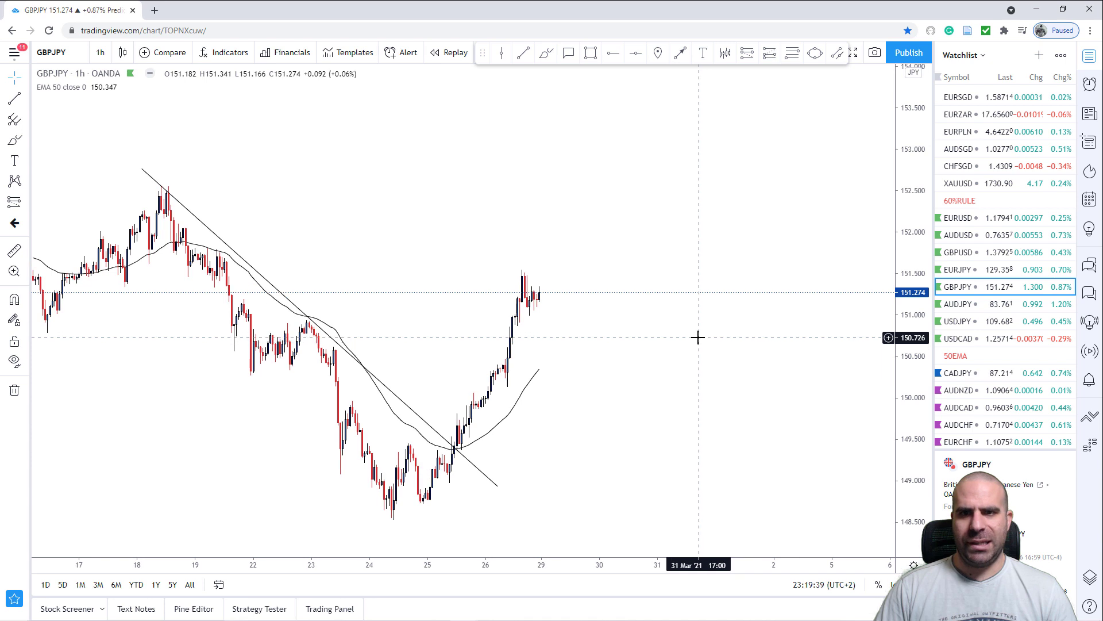
# Brush the GBPJPY double bottom, the rise, a sideways zigzag and a breakout to about 152.15, and outline the zigzag with two falling lines.
pyautogui.click(545, 58)
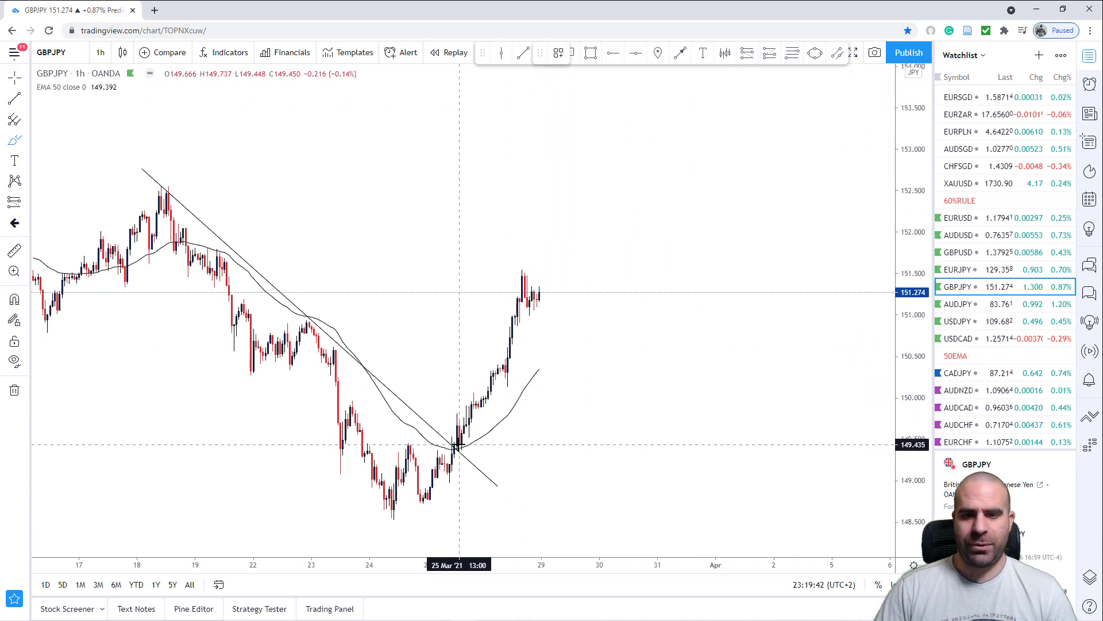
pyautogui.scroll(-1, 459, 445)
pyautogui.moveTo(342, 342)
pyautogui.mouseDown()
pyautogui.moveTo(406, 520)
pyautogui.moveTo(426, 442)
pyautogui.moveTo(545, 280)
pyautogui.moveTo(555, 308)
pyautogui.mouseUp()
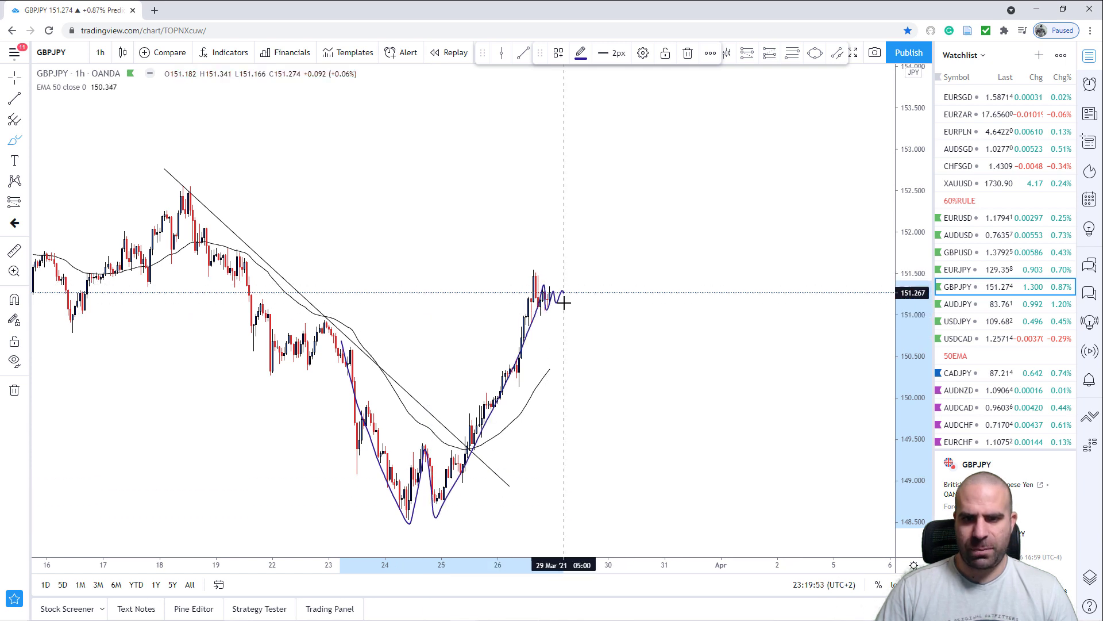
pyautogui.moveTo(574, 251); pyautogui.dragTo(581, 220)
pyautogui.moveTo(539, 266)
pyautogui.mouseDown()
pyautogui.moveTo(573, 296)
pyautogui.moveTo(570, 316)
pyautogui.mouseUp()
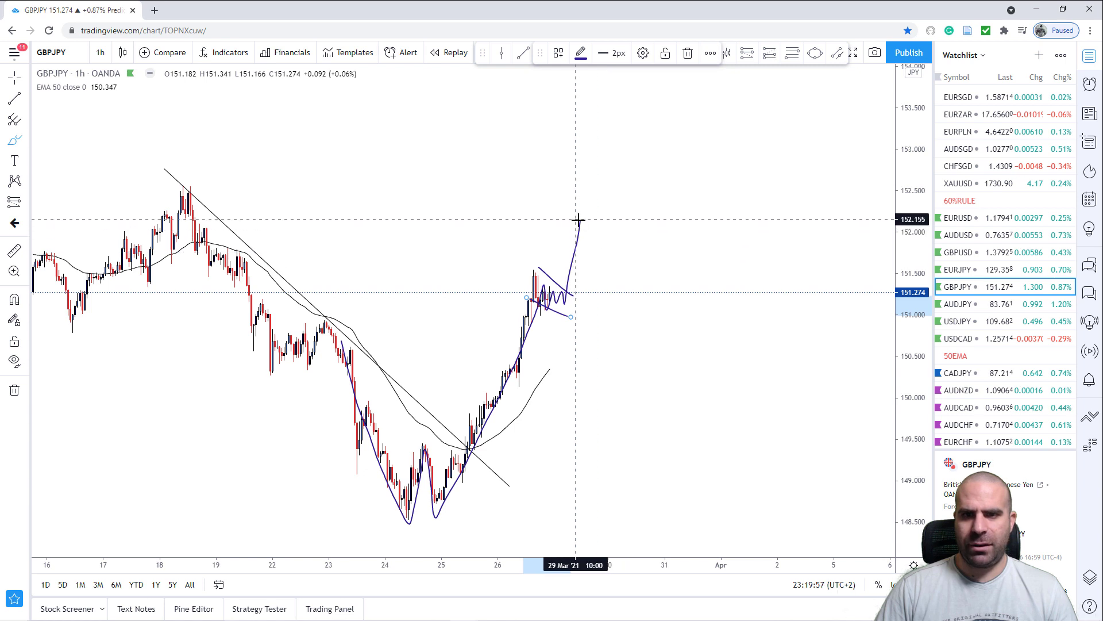
# Brush a pullback from the breakout peak to about 151.60, undo the level lines near 151.30 and draw two at about 151.50–151.60.
pyautogui.moveTo(579, 221); pyautogui.dragTo(598, 286)
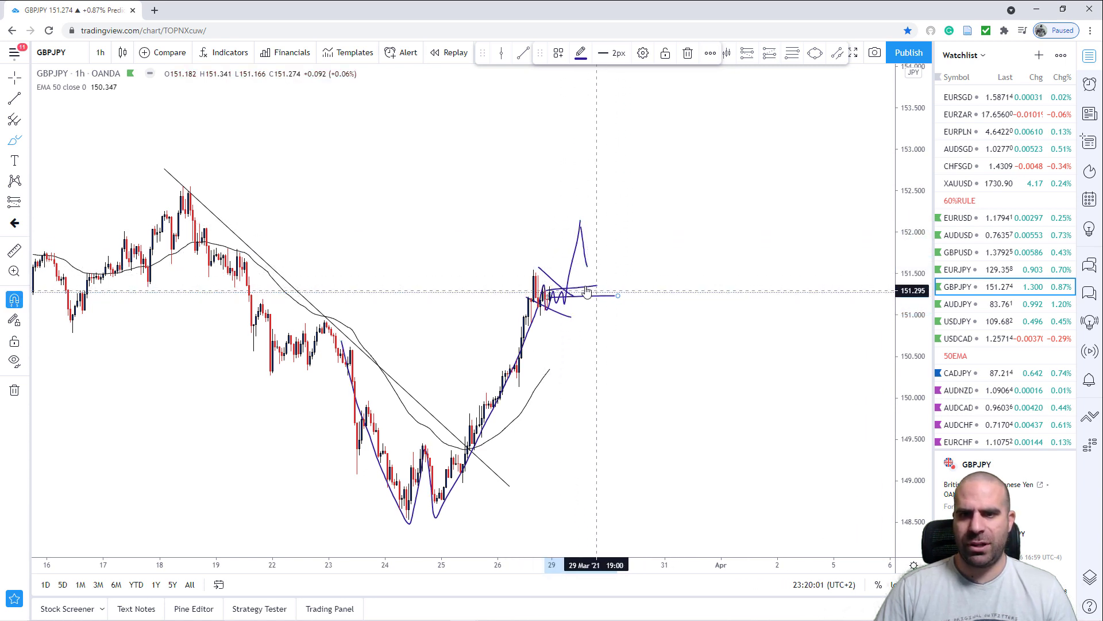
pyautogui.hotkey('ctrl', 'z')
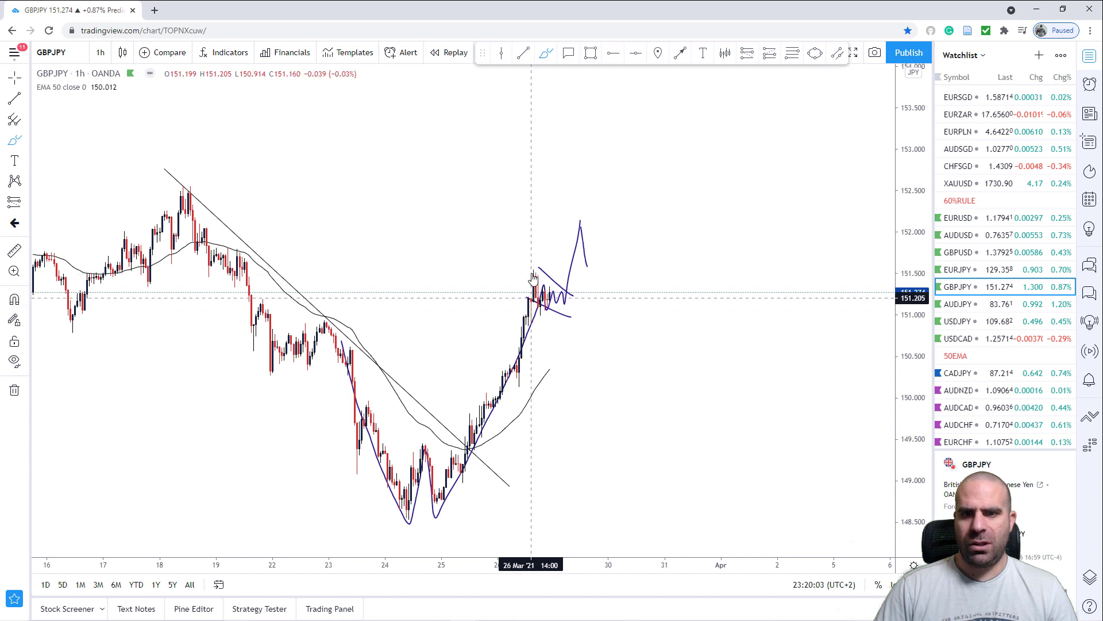
pyautogui.moveTo(532, 268)
pyautogui.mouseDown()
pyautogui.moveTo(616, 271)
pyautogui.moveTo(594, 266)
pyautogui.mouseUp()
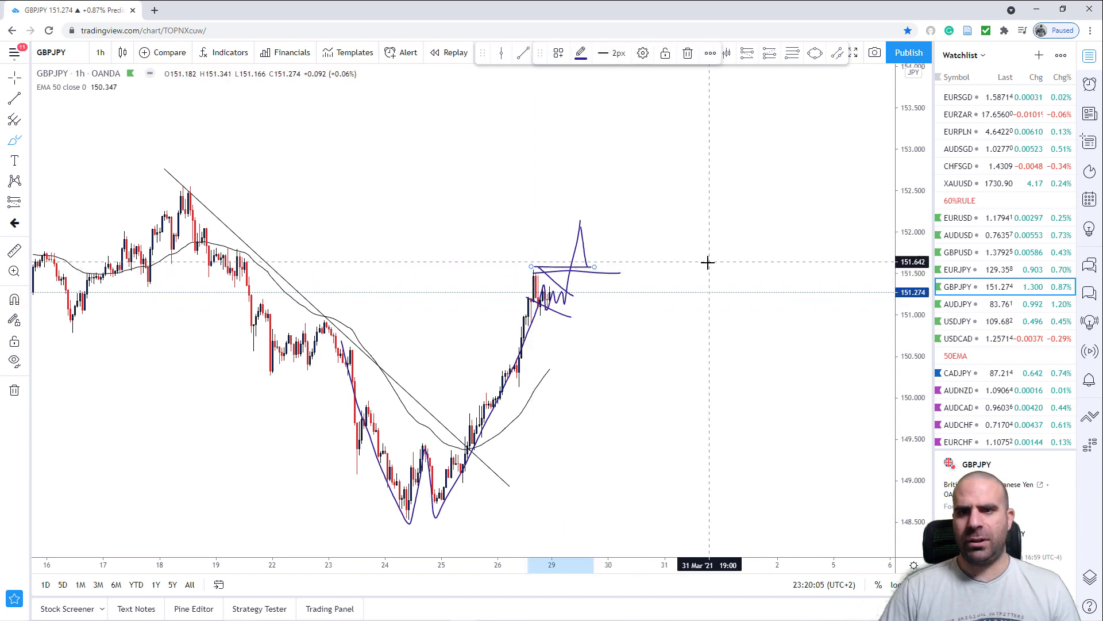
pyautogui.press('Escape')
# Place a long position at 151.649 on 29 Mar with stop 151.205 and target 152.544, and shorten its time span.
pyautogui.click(748, 53)
pyautogui.click(593, 262)
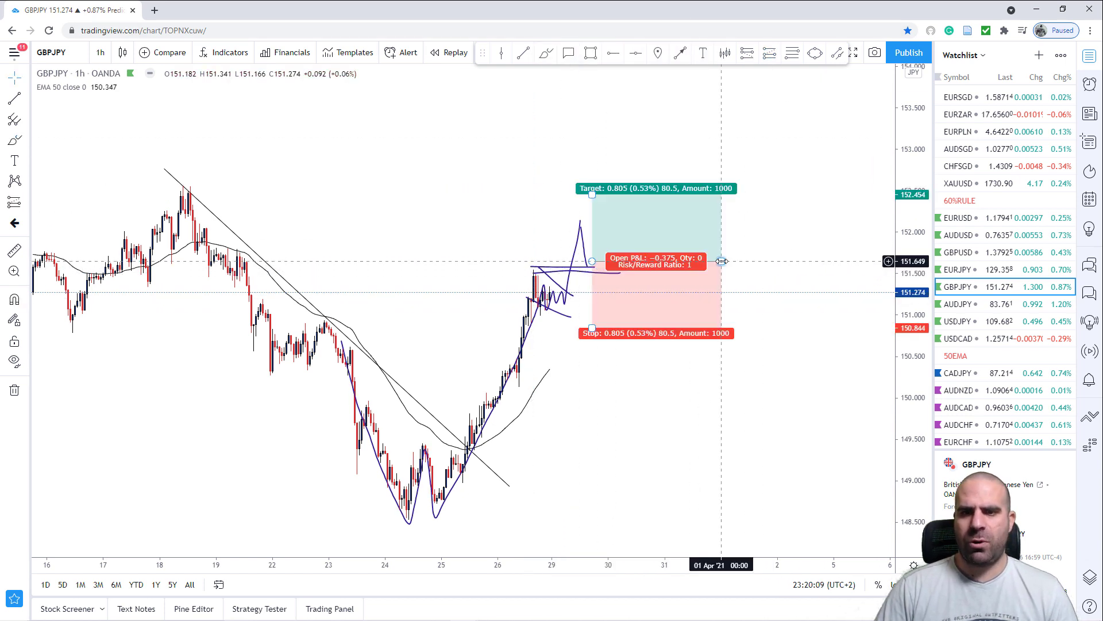
pyautogui.moveTo(722, 262); pyautogui.dragTo(634, 262)
pyautogui.moveTo(589, 329); pyautogui.dragTo(588, 297)
pyautogui.click(729, 241)
pyautogui.moveTo(592, 194); pyautogui.dragTo(591, 187)
pyautogui.moveTo(843, 442); pyautogui.dragTo(844, 453)
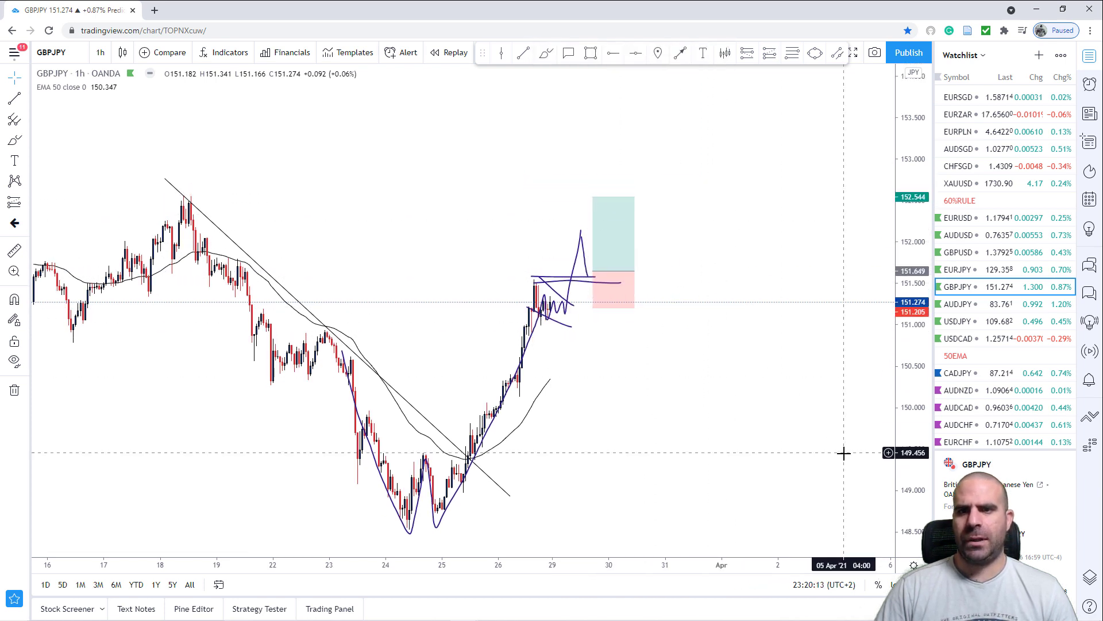
pyautogui.moveTo(684, 365); pyautogui.dragTo(556, 291)
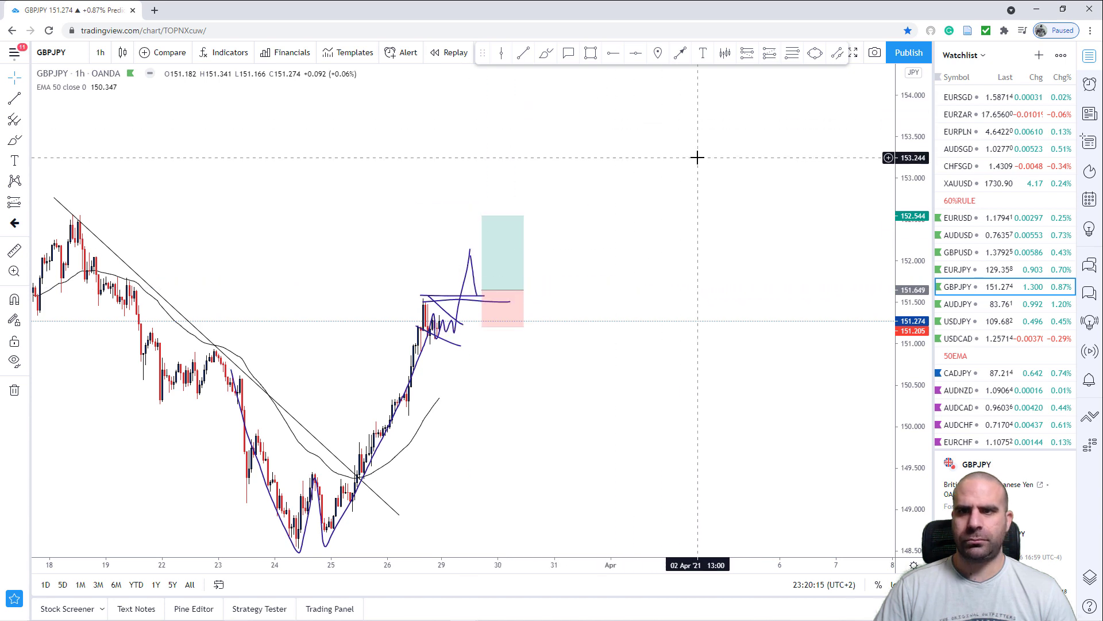
# Brush the bullish continuation zigzagging up to about 152.80, and a wavy projection of the EMA rising to about 152.15.
pyautogui.click(480, 295)
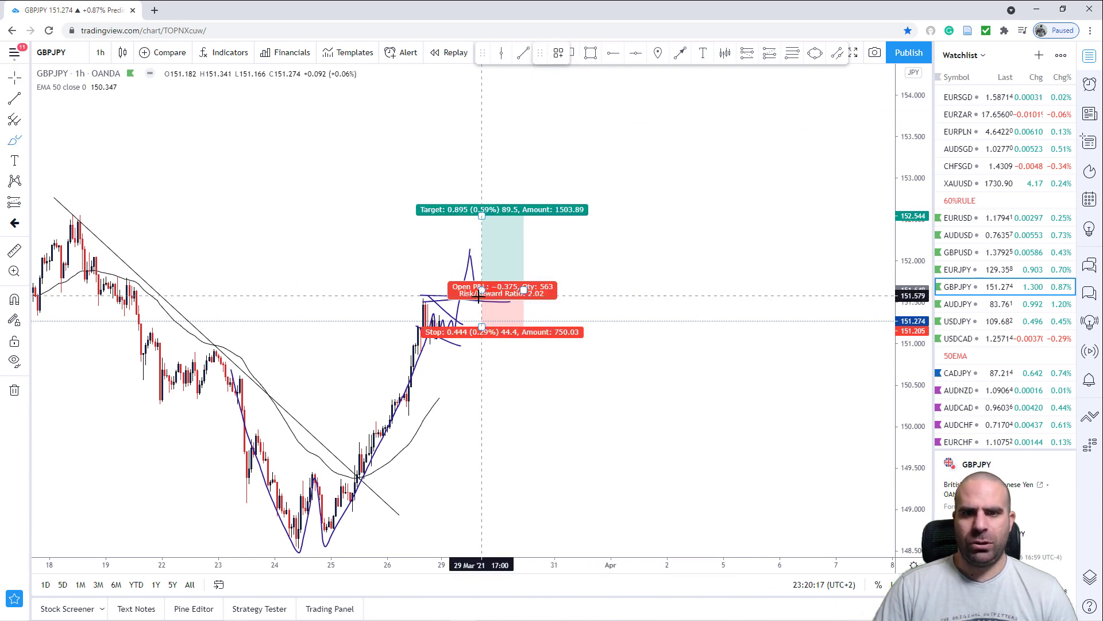
pyautogui.click(481, 301)
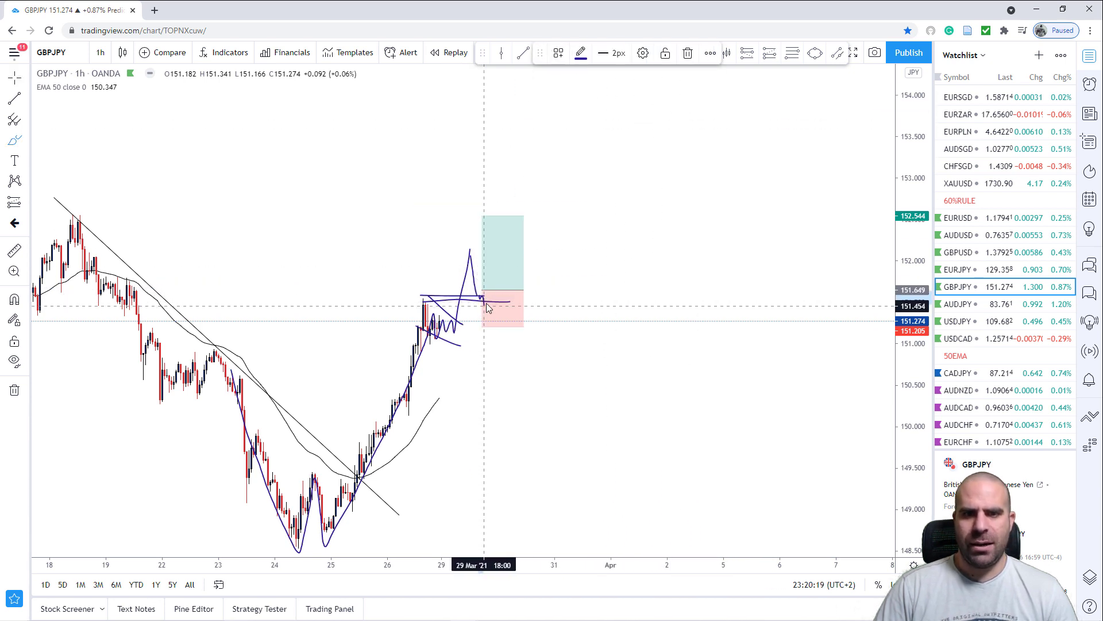
pyautogui.moveTo(486, 306)
pyautogui.mouseDown()
pyautogui.moveTo(527, 261)
pyautogui.moveTo(541, 197)
pyautogui.mouseUp()
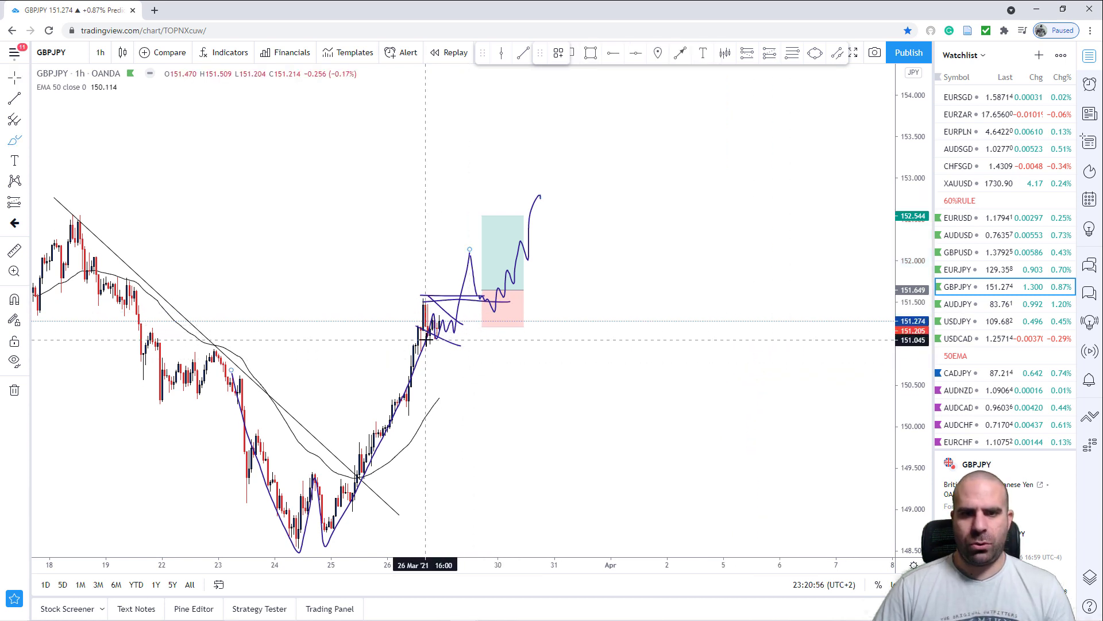
pyautogui.moveTo(440, 395)
pyautogui.mouseDown()
pyautogui.moveTo(502, 338)
pyautogui.moveTo(646, 250)
pyautogui.mouseUp()
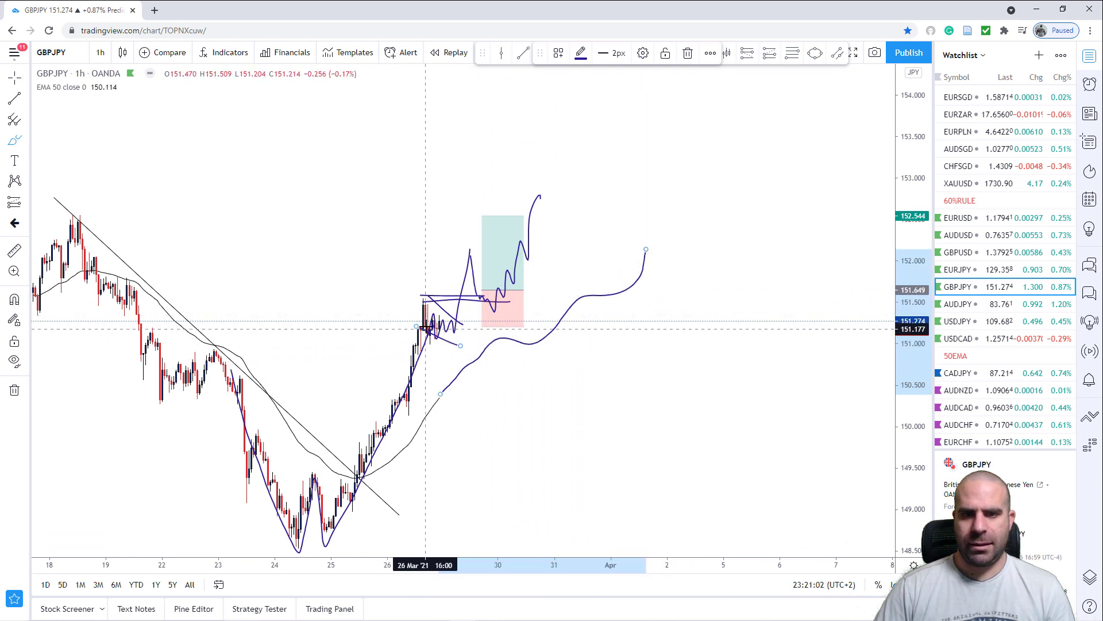
# Brush an alternative sideways zigzag followed by a drop to about 149.95, and mark the support with two lines at about 150.25–150.30.
pyautogui.click(426, 328)
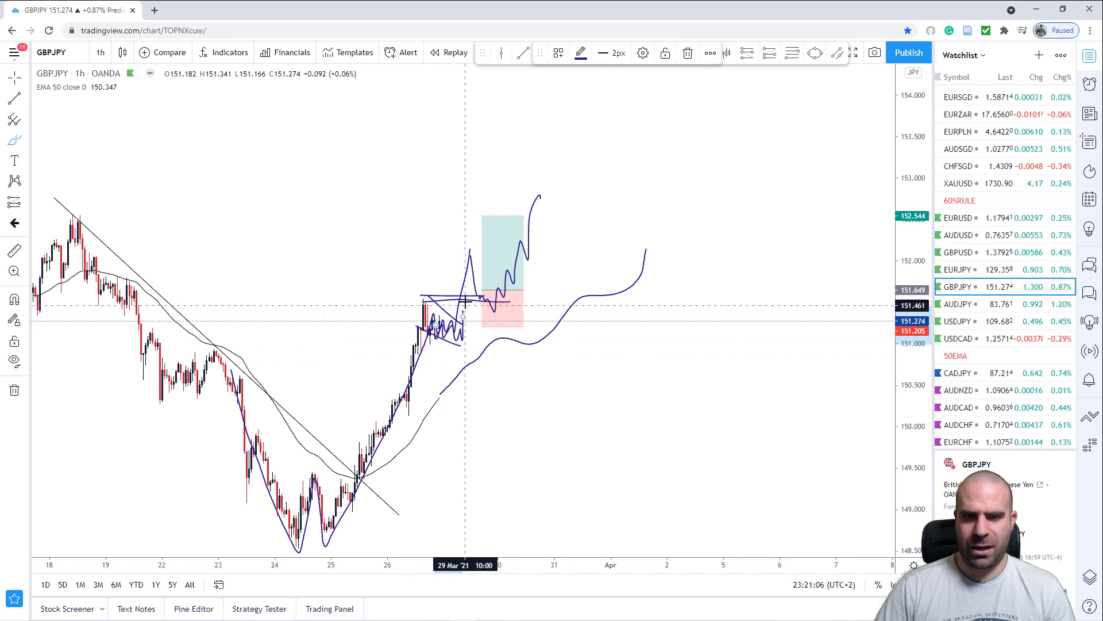
pyautogui.moveTo(473, 308); pyautogui.dragTo(477, 316)
pyautogui.moveTo(480, 321)
pyautogui.mouseDown()
pyautogui.moveTo(503, 381)
pyautogui.moveTo(508, 357)
pyautogui.moveTo(529, 430)
pyautogui.moveTo(576, 402)
pyautogui.mouseUp()
pyautogui.moveTo(508, 405); pyautogui.dragTo(550, 406)
pyautogui.press('Escape')
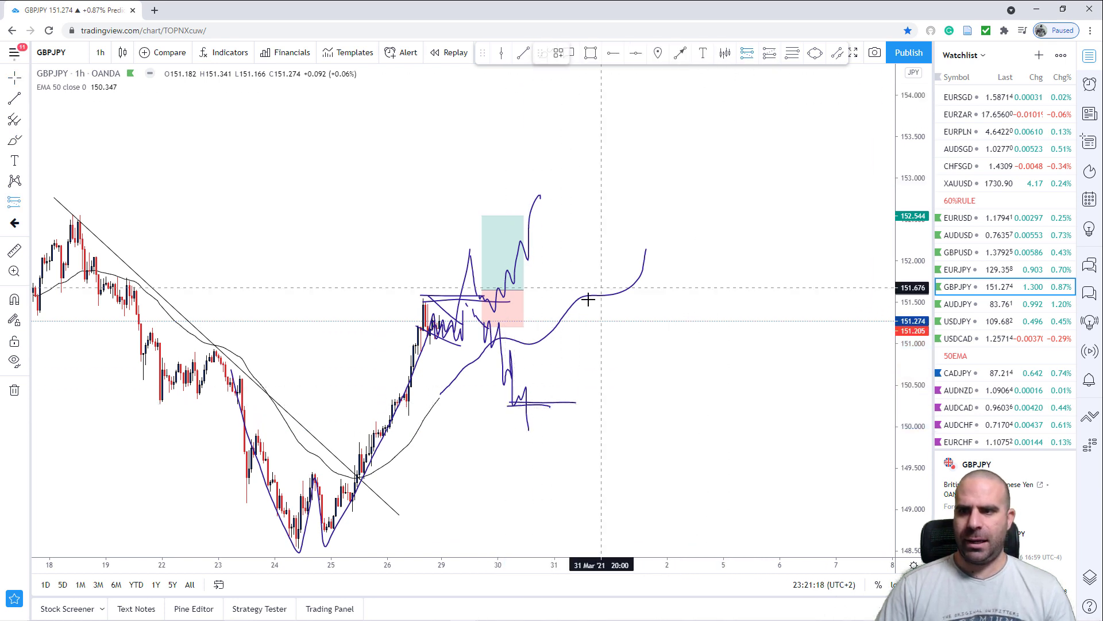
# Place a short position at 150.254 on 30 Mar with stop 150.552 and target 149.449, and shorten its time span.
pyautogui.click(530, 405)
pyautogui.click(530, 406)
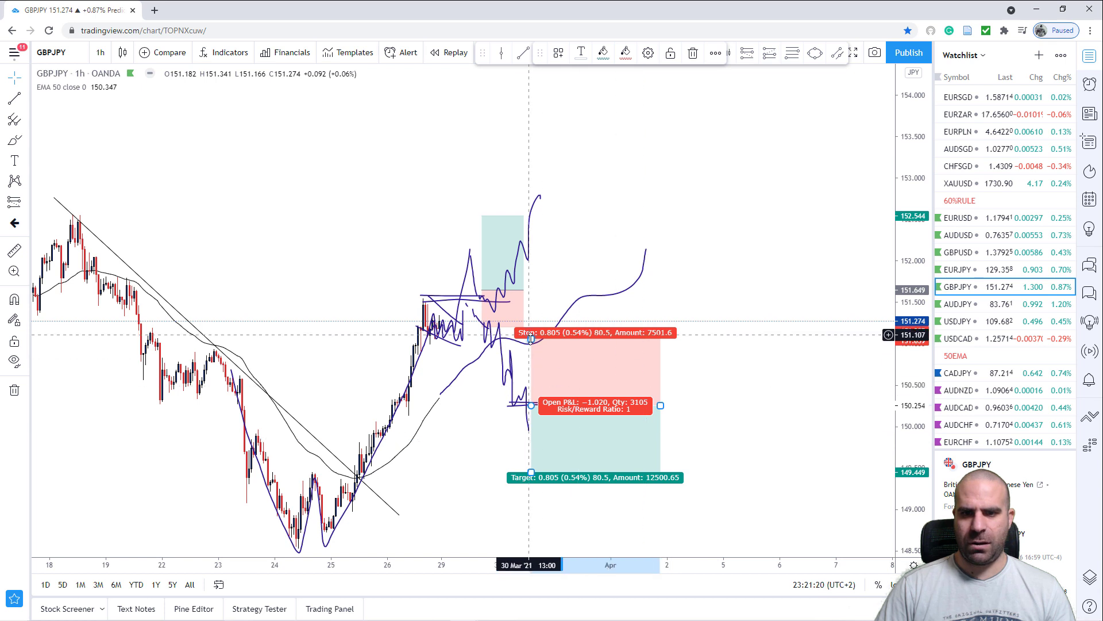
pyautogui.moveTo(531, 337); pyautogui.dragTo(533, 380)
pyautogui.moveTo(794, 443); pyautogui.dragTo(733, 431)
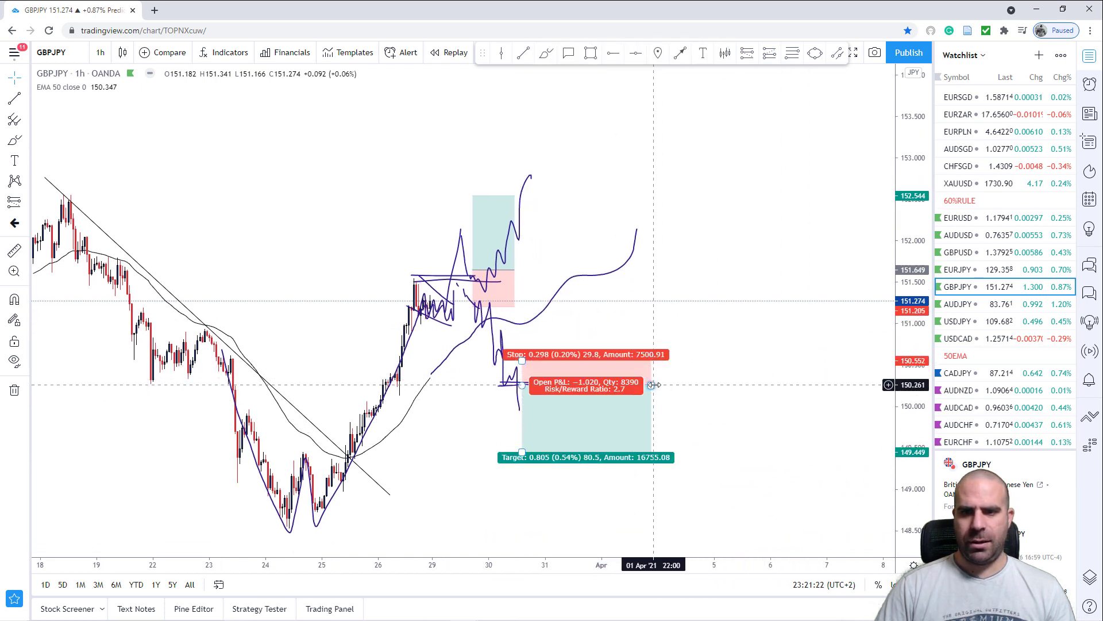
pyautogui.moveTo(651, 385); pyautogui.dragTo(576, 387)
pyautogui.click(693, 349)
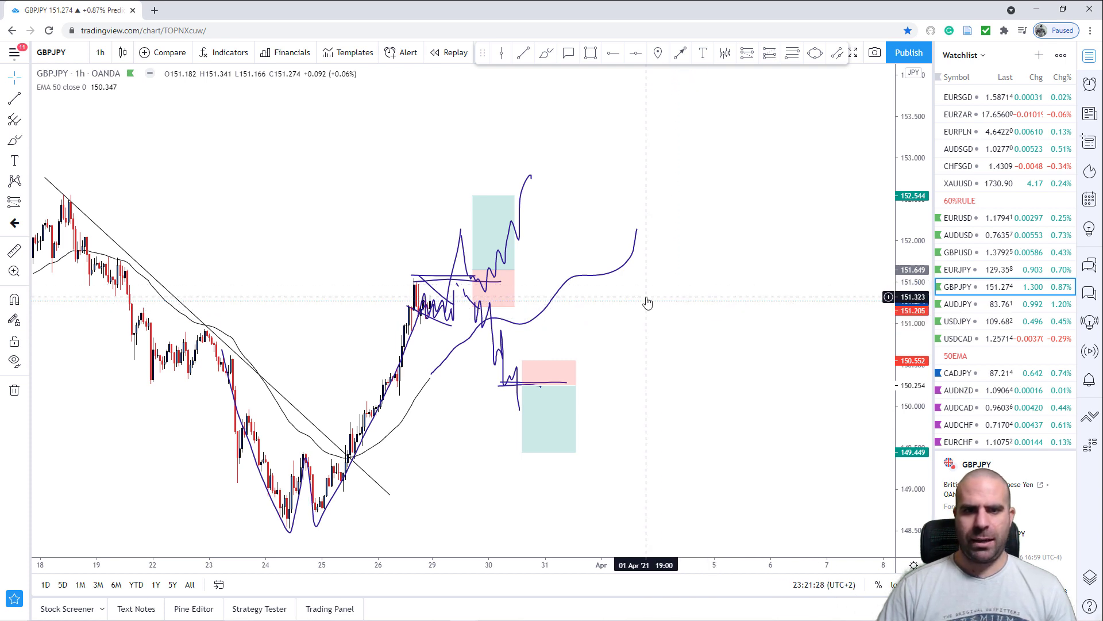
# Brush a small candle-like mark at about 151.80–151.90 with a vertical line down to about 151.25 beside the EMA projection.
pyautogui.moveTo(641, 312); pyautogui.dragTo(598, 308)
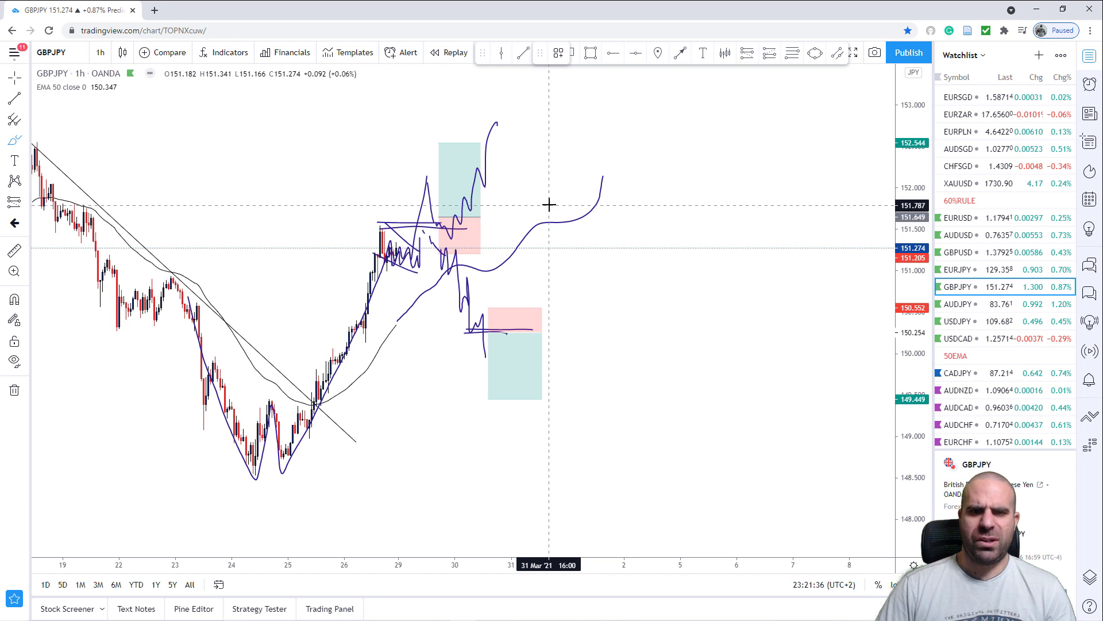
pyautogui.click(546, 199)
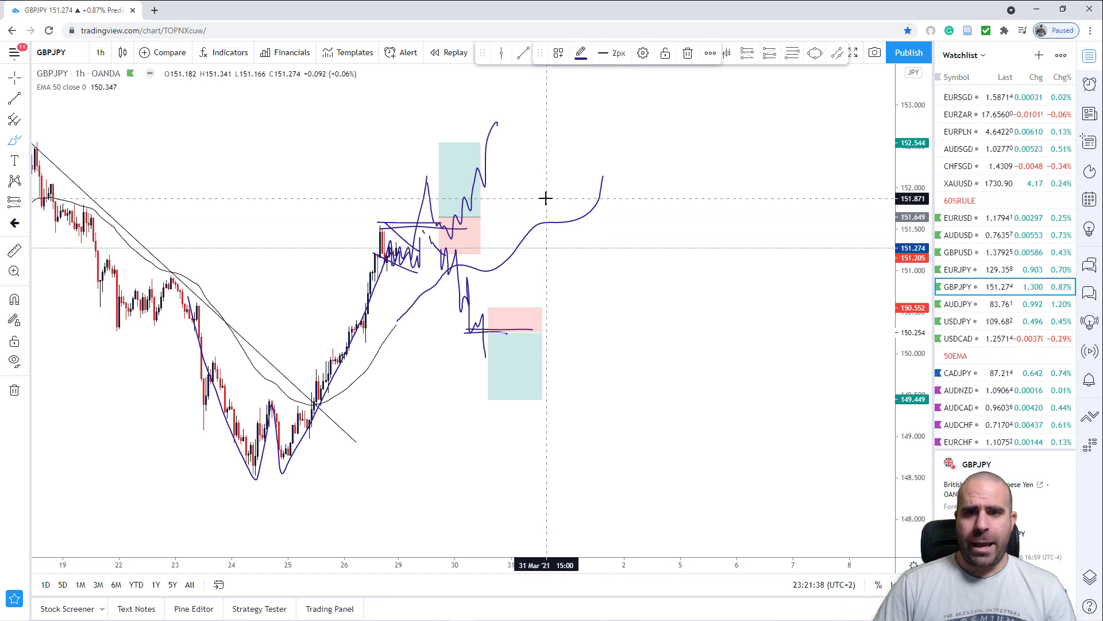
pyautogui.moveTo(533, 197); pyautogui.dragTo(557, 196)
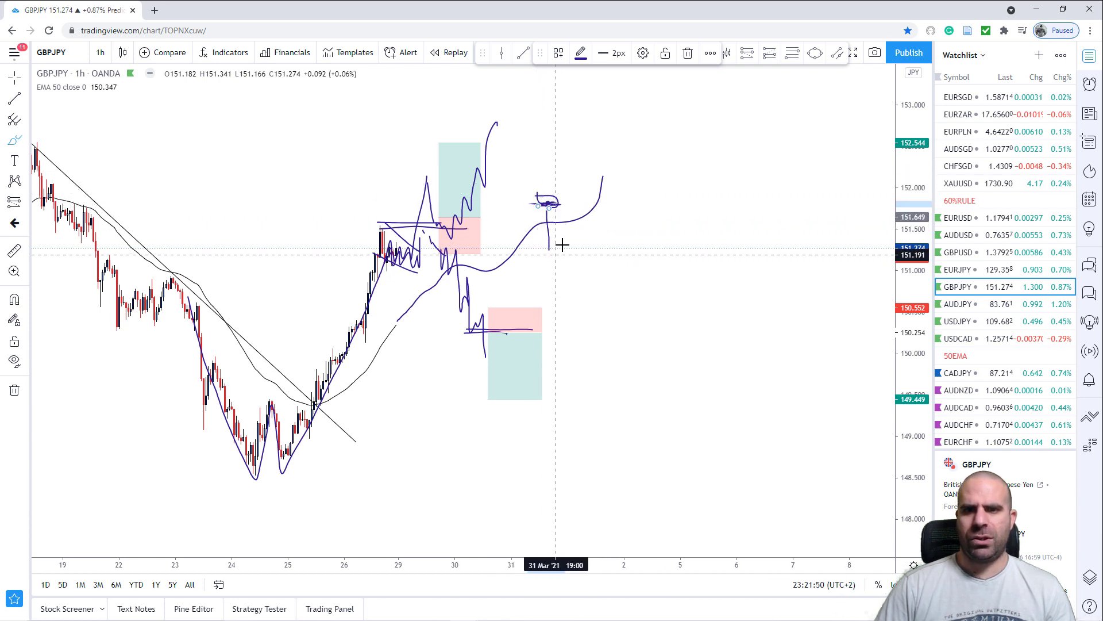
# Brush a short horizontal mark at about 151.20 below the candle-like mark's vertical line, and a steep line between about 152.70 and 151.80.
pyautogui.moveTo(564, 254); pyautogui.dragTo(548, 256)
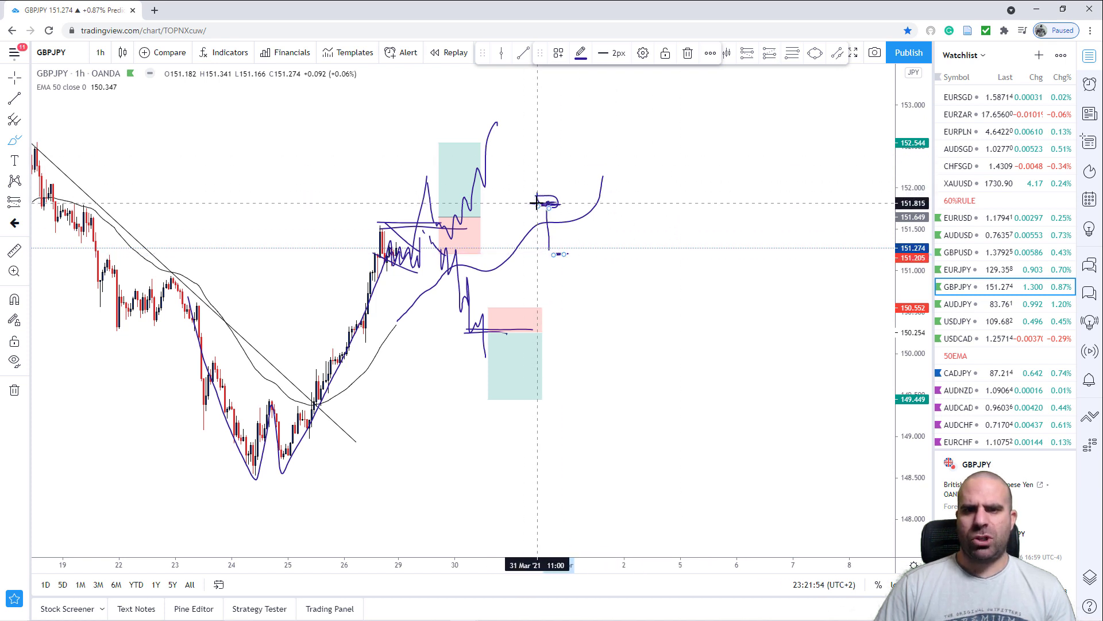
pyautogui.moveTo(535, 203); pyautogui.dragTo(525, 124)
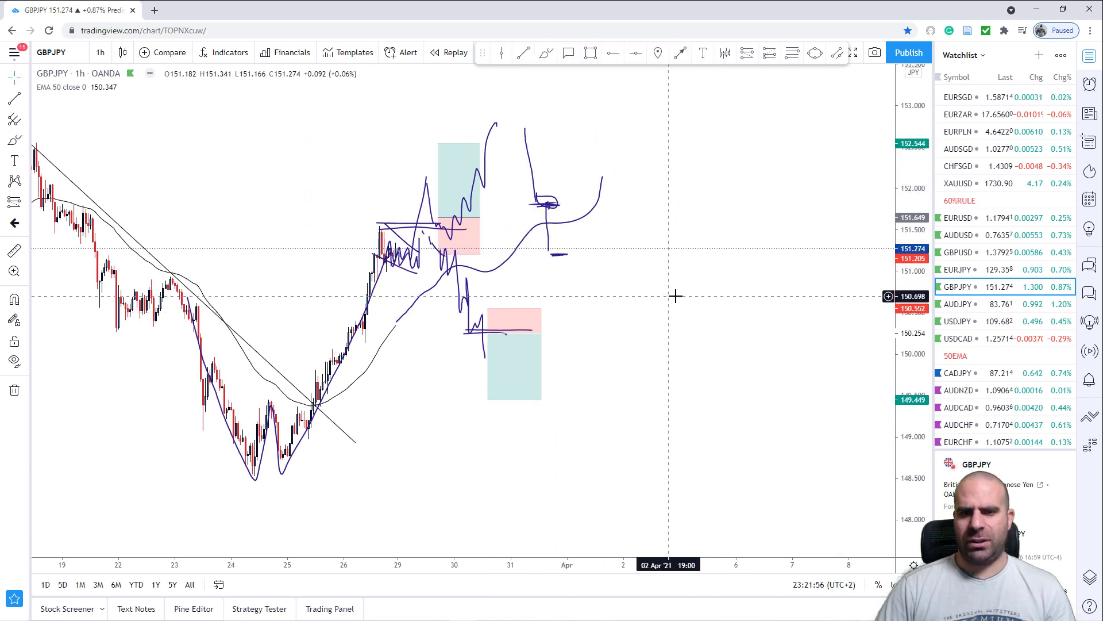
pyautogui.moveTo(690, 319); pyautogui.dragTo(687, 319)
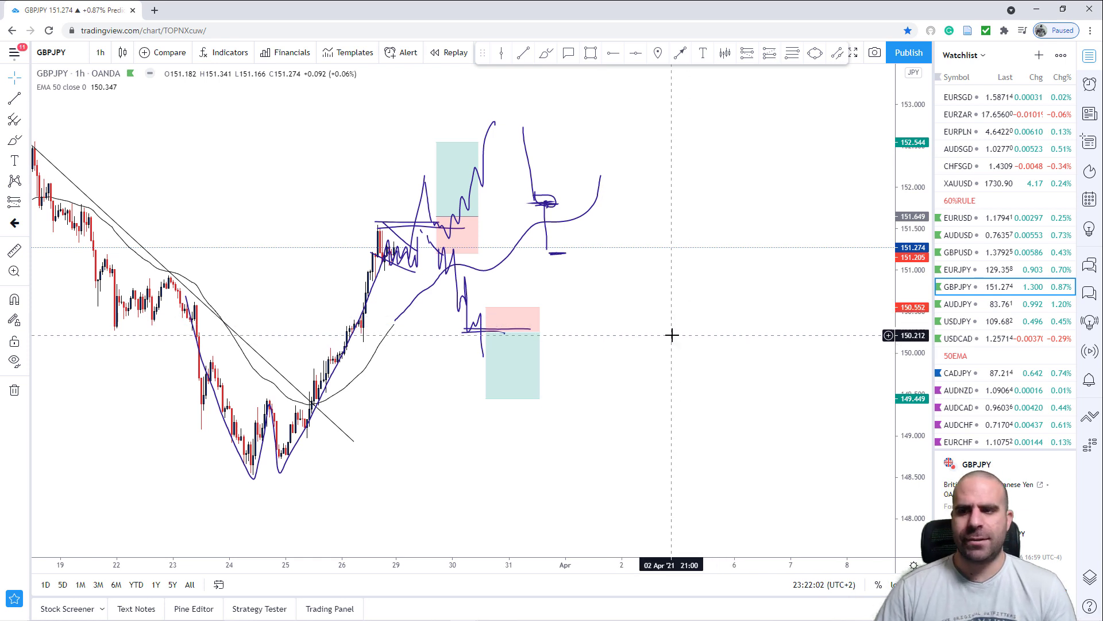
# Switch to the AUDJPY chart and draw a falling trend line from the 18 Mar high at 85.409 to about 82.57 on 29 Mar.
pyautogui.press('space')
pyautogui.hscroll(-5, 588, 394)
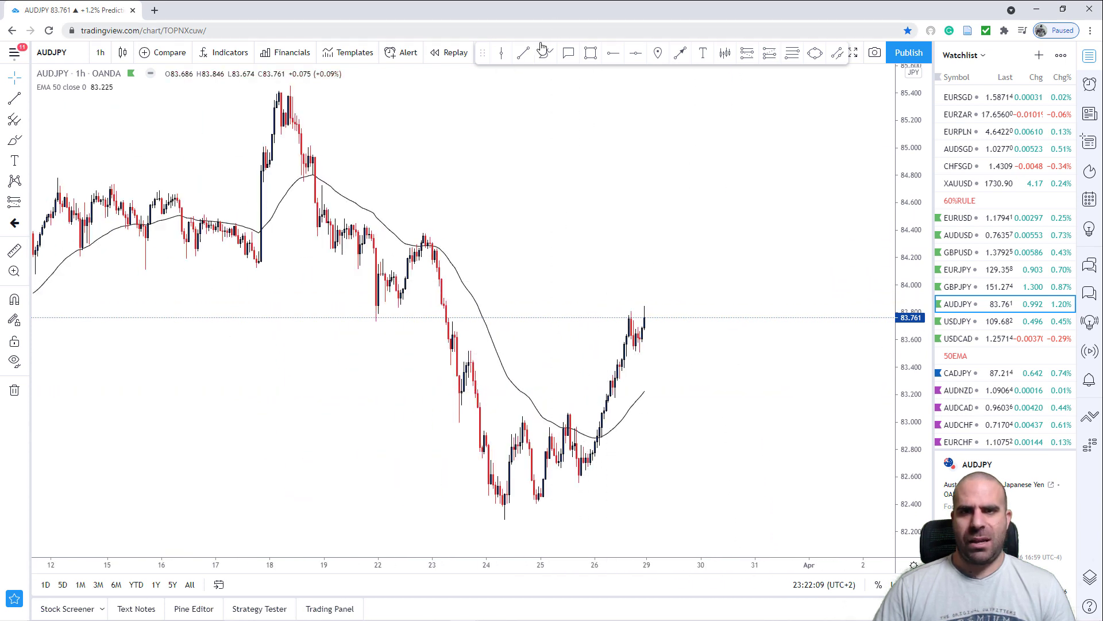
pyautogui.hotkey('alt', 't')
pyautogui.click(295, 92)
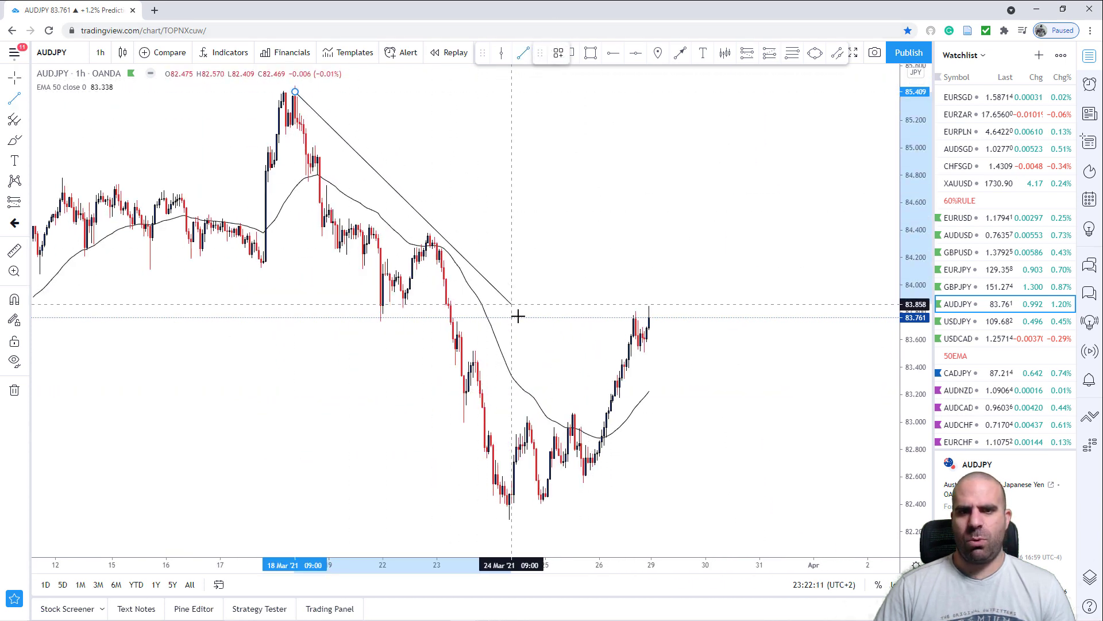
pyautogui.click(666, 479)
# Draw a rectangle zone at the recent AUDJPY highs from 83.755 to 83.815, spanning 26 Mar 14:00 to 29 Mar 07:00.
pyautogui.hscroll(5, 796, 423)
pyautogui.scroll(6, 635, 399)
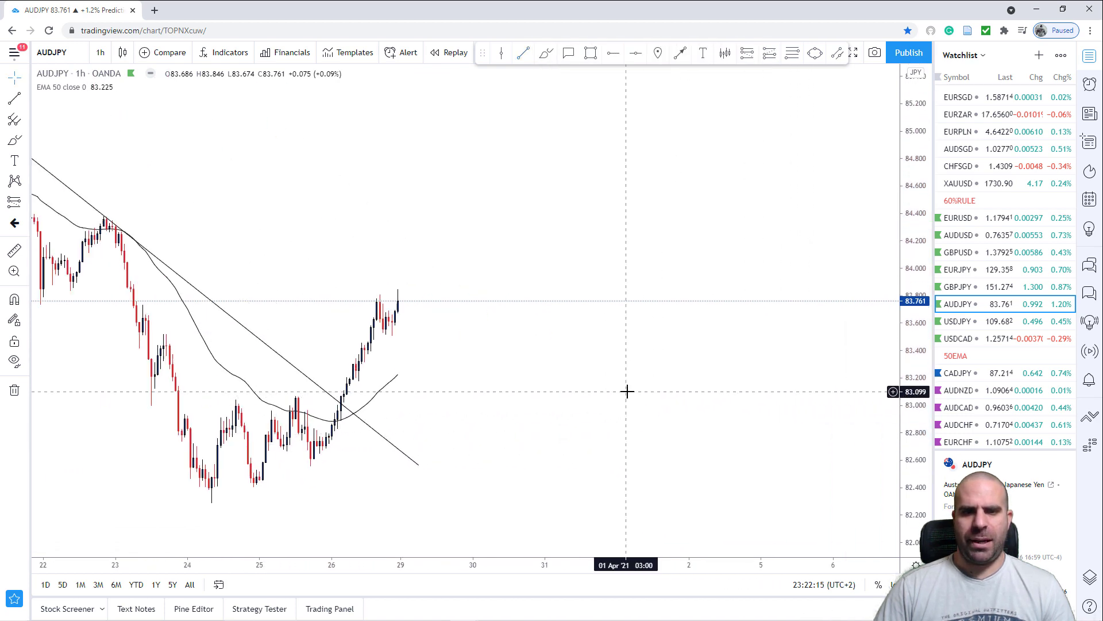
pyautogui.moveTo(327, 367); pyautogui.dragTo(910, 354)
pyautogui.moveTo(910, 429); pyautogui.dragTo(910, 299)
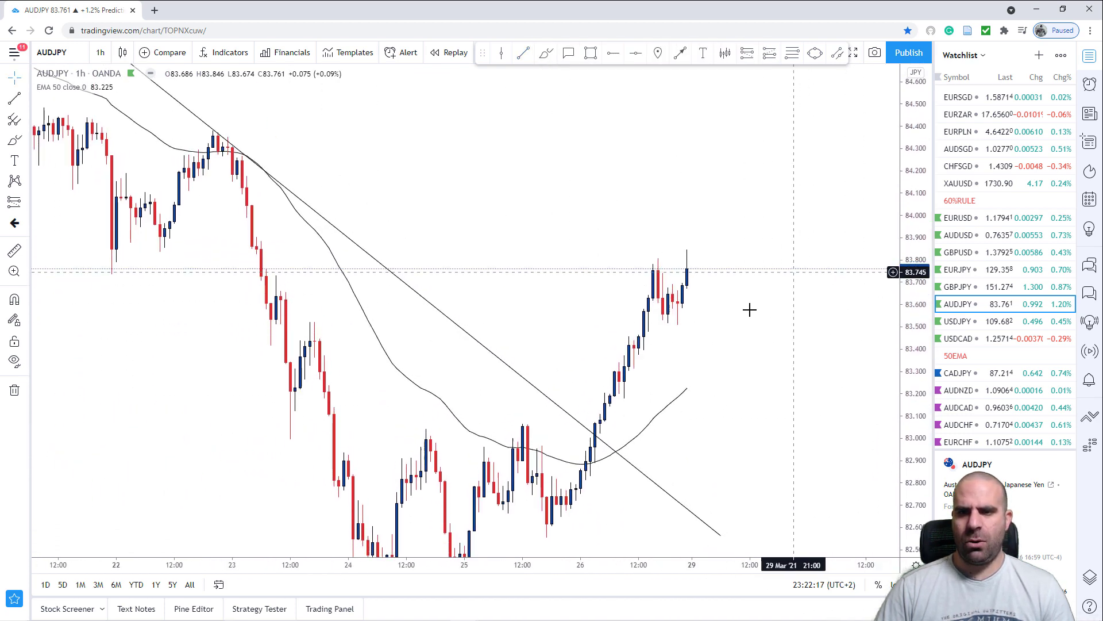
pyautogui.scroll(2, 749, 308)
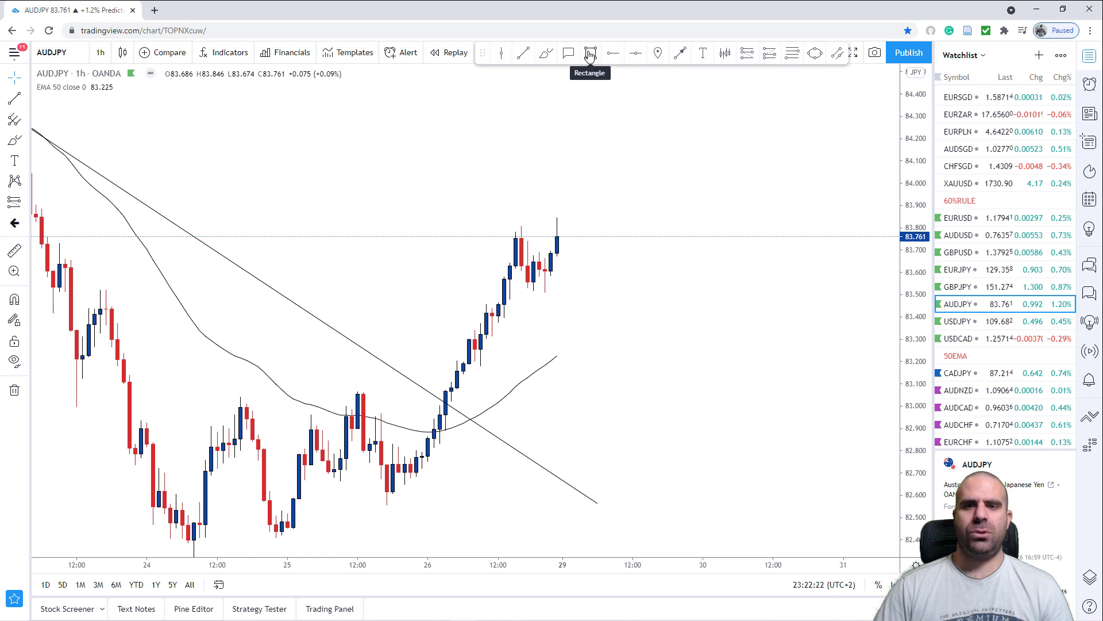
pyautogui.click(590, 54)
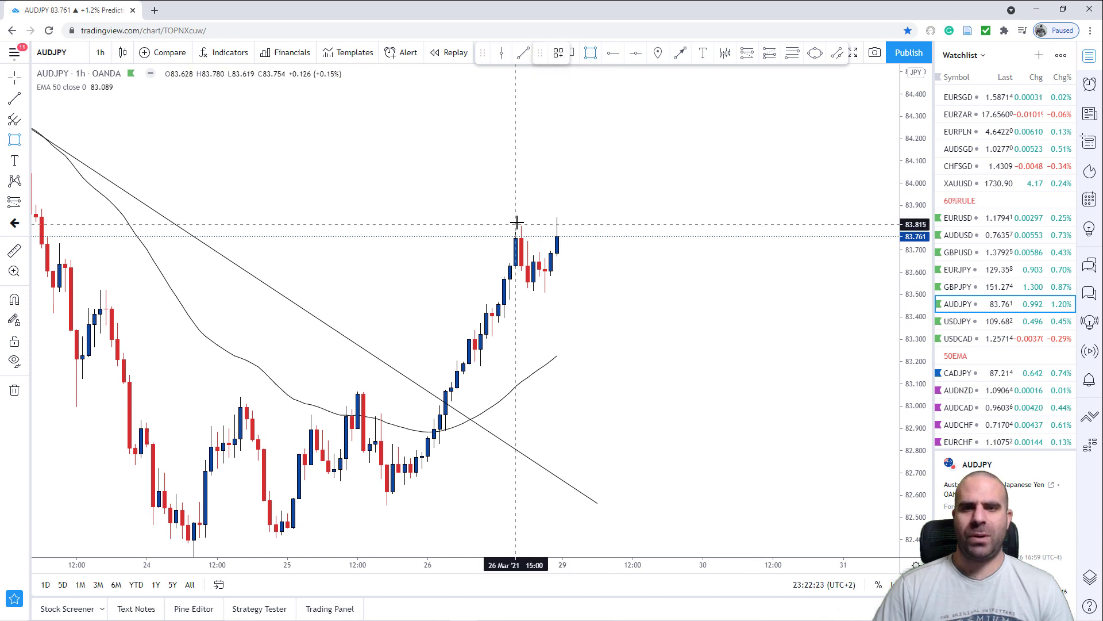
pyautogui.click(603, 237)
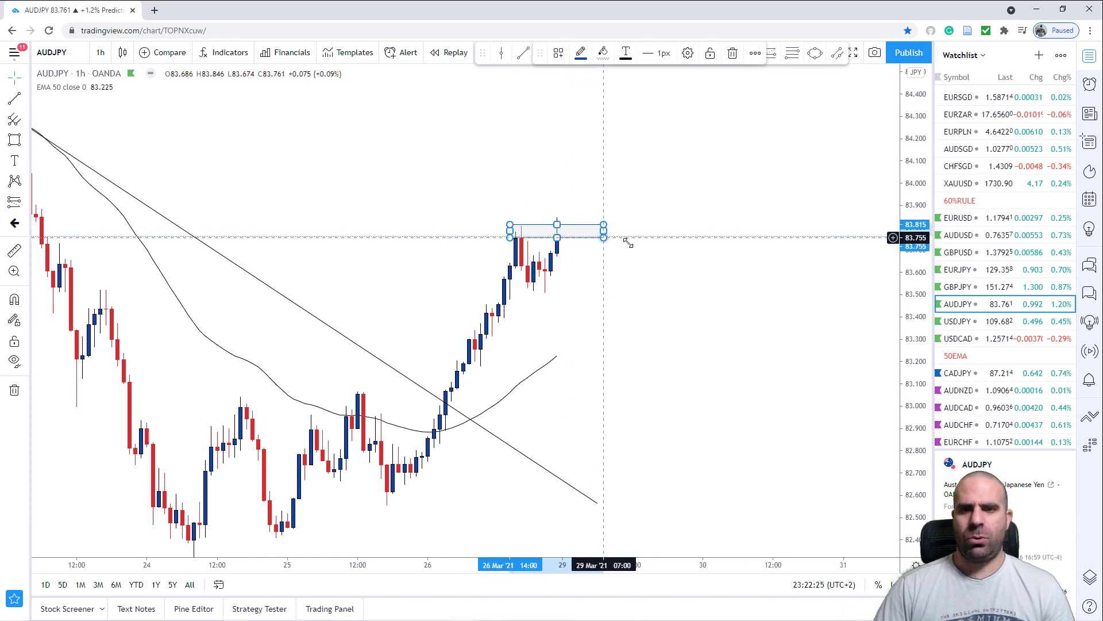
pyautogui.click(750, 196)
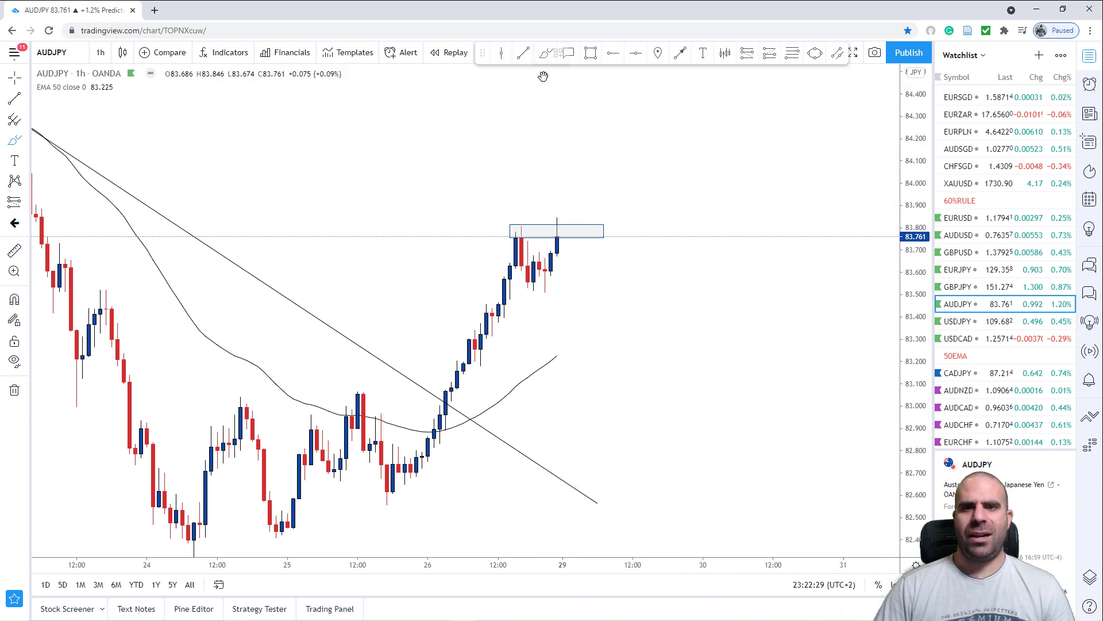
# Circle the two recent highs at the zone with the brush and extend the rectangle's start back to about 19 Mar.
pyautogui.moveTo(555, 204); pyautogui.dragTo(560, 230)
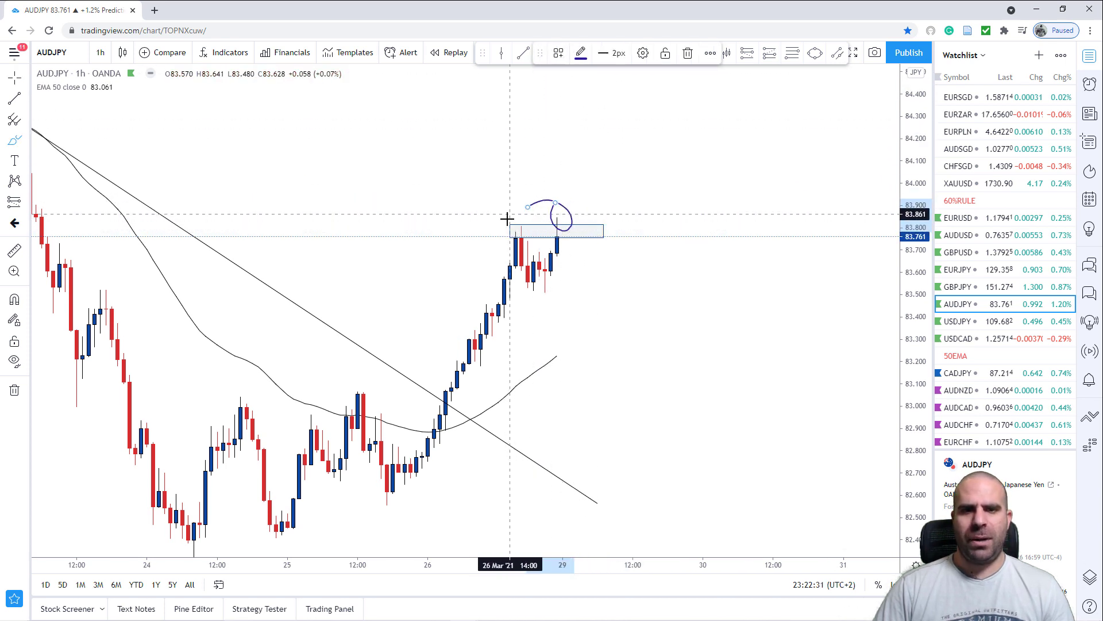
pyautogui.scroll(-5, 518, 218)
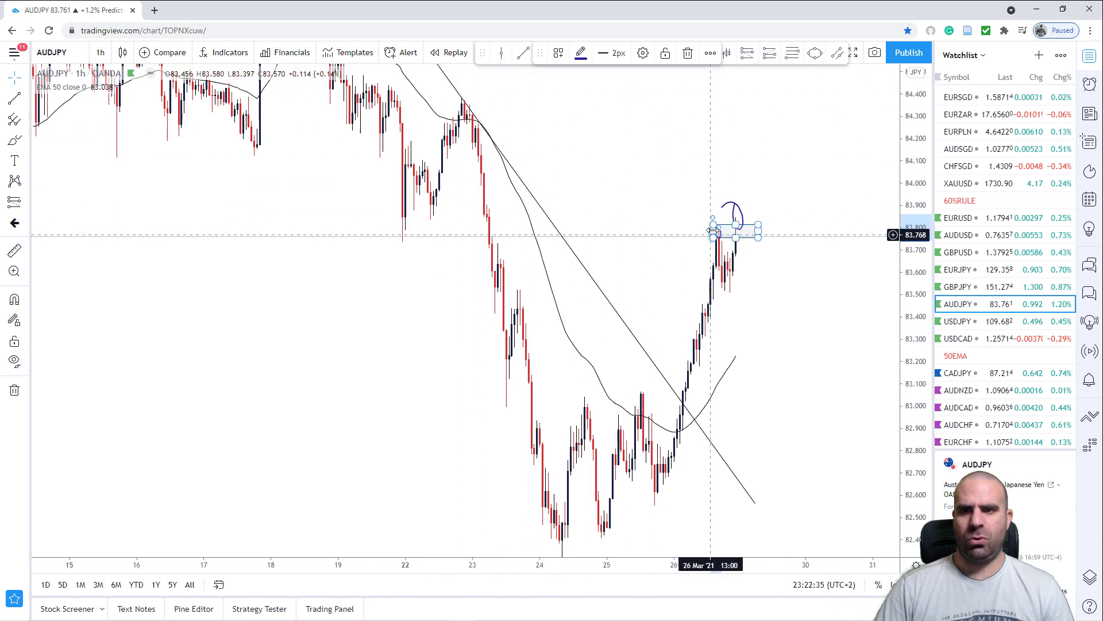
pyautogui.moveTo(706, 231); pyautogui.dragTo(369, 232)
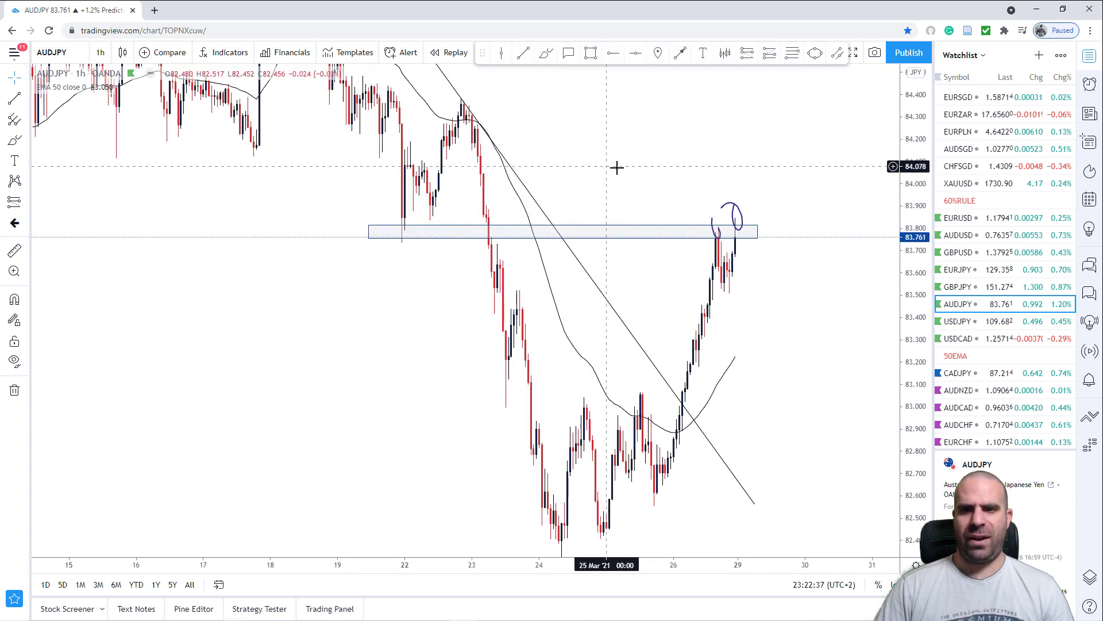
# Brush a wavy projection of the EMA rising to about 84.15, and a pullback zigzag dropping to it at about 83.45.
pyautogui.moveTo(616, 167); pyautogui.dragTo(492, 163)
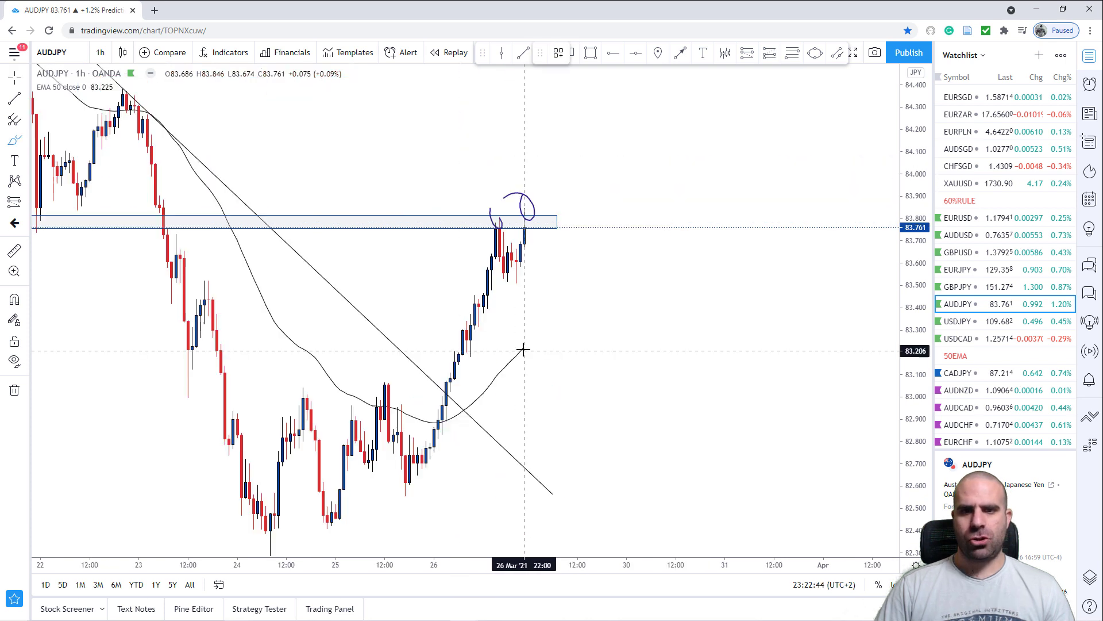
pyautogui.moveTo(524, 347)
pyautogui.mouseDown()
pyautogui.moveTo(649, 201)
pyautogui.moveTo(766, 141)
pyautogui.mouseUp()
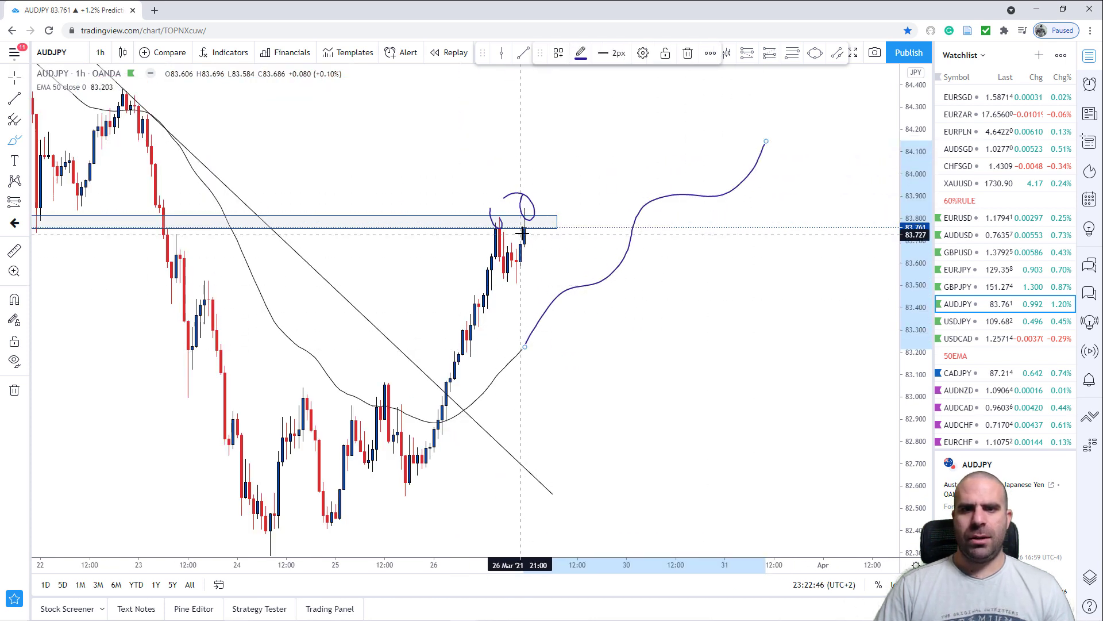
pyautogui.moveTo(522, 234); pyautogui.dragTo(554, 298)
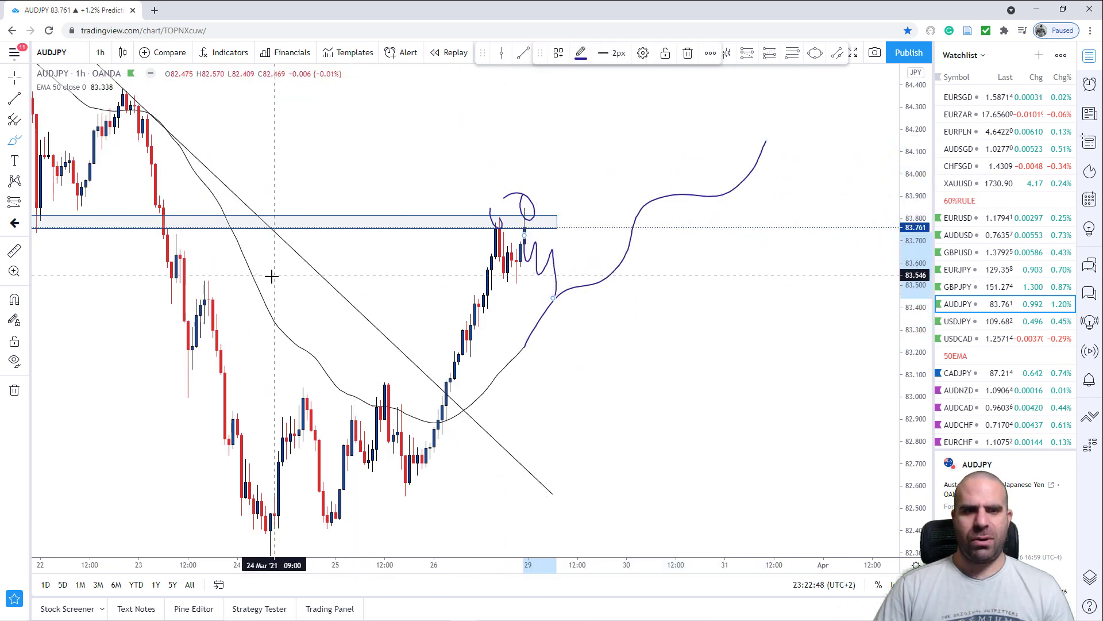
# Brush two horizontal support lines at about 83.45–83.50 from the 23 Mar swing high, and extend the rectangle zone forward to 31 Mar.
pyautogui.moveTo(202, 296); pyautogui.dragTo(614, 294)
pyautogui.moveTo(201, 285)
pyautogui.mouseDown()
pyautogui.moveTo(611, 275)
pyautogui.moveTo(569, 275)
pyautogui.moveTo(582, 250)
pyautogui.moveTo(577, 223)
pyautogui.moveTo(741, 223)
pyautogui.mouseUp()
pyautogui.click(556, 222)
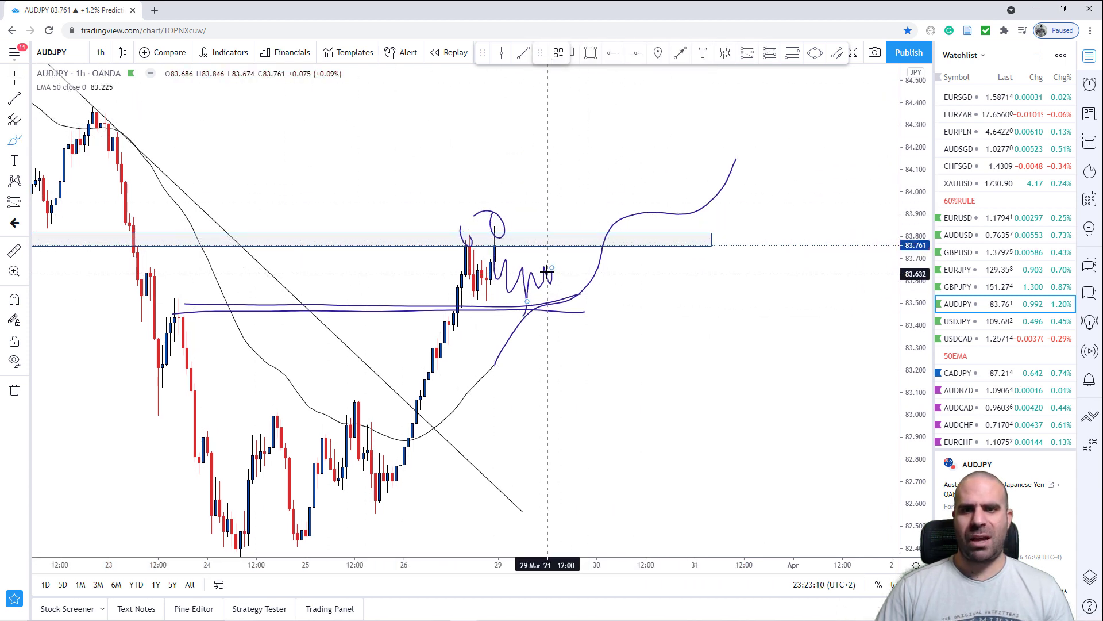
# Brush a vertical bullish breakout through the zone on 29 Mar from about 83.65 up to about 84.00.
pyautogui.moveTo(552, 270); pyautogui.dragTo(552, 222)
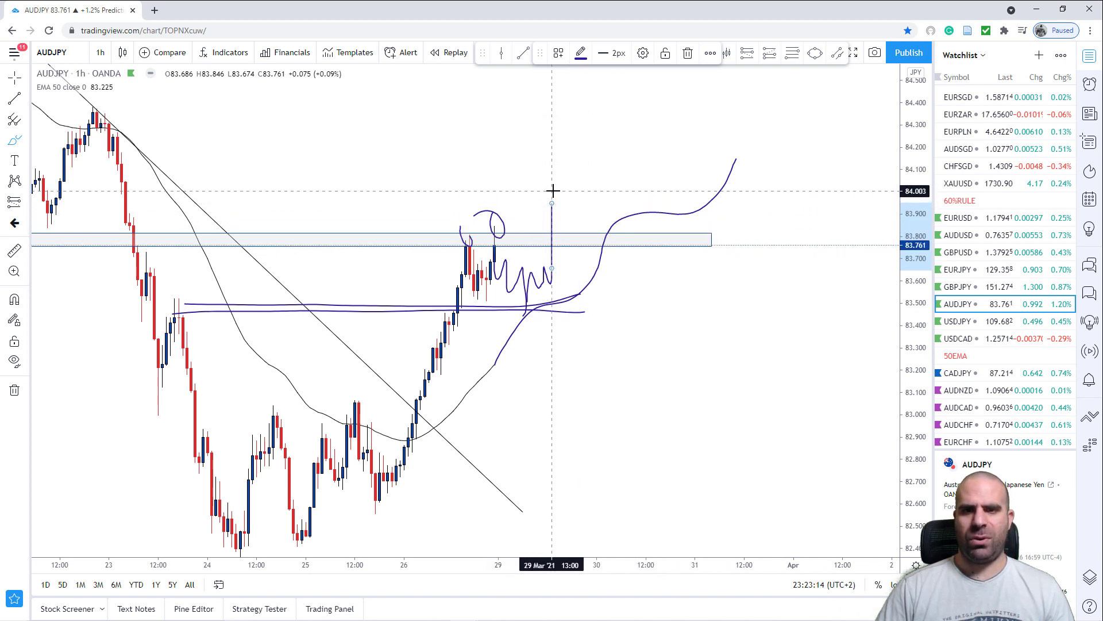
pyautogui.moveTo(551, 197); pyautogui.dragTo(551, 188)
pyautogui.press('Escape')
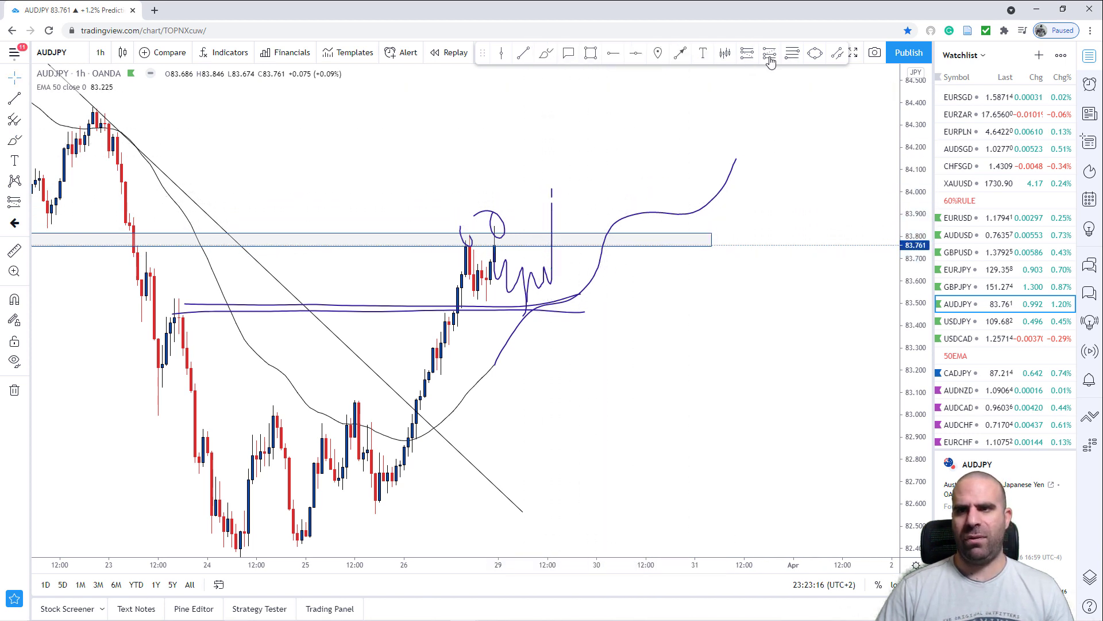
# Place a long position at 83.846 on 29 Mar with stop 83.701 and target 84.000, and shorten its time span to 30 Mar.
pyautogui.click(553, 226)
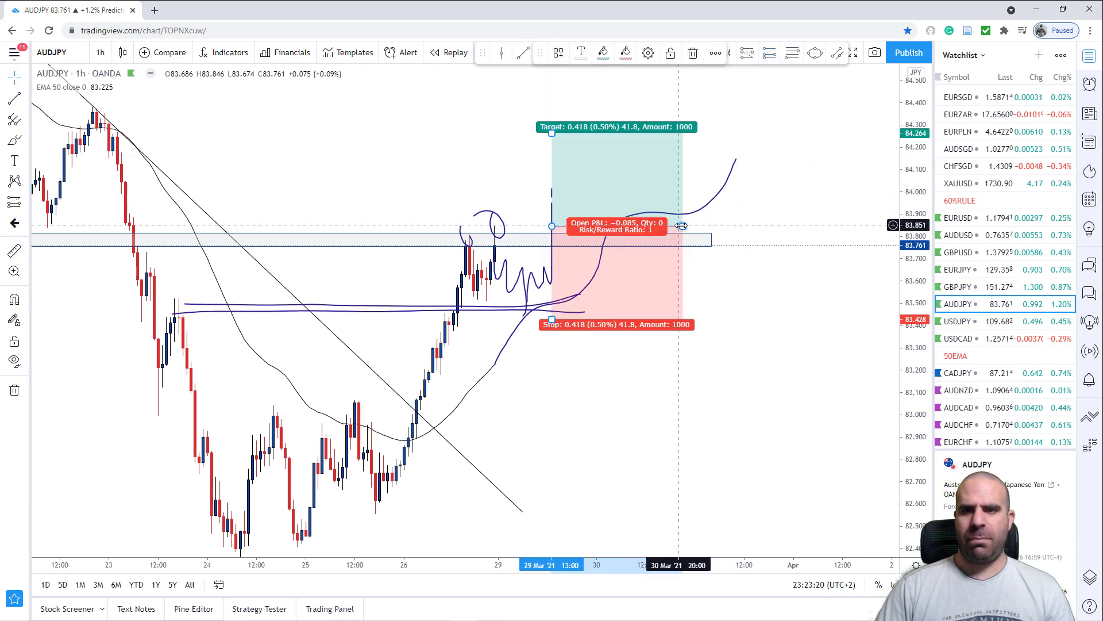
pyautogui.moveTo(547, 320); pyautogui.dragTo(547, 259)
pyautogui.moveTo(547, 133); pyautogui.dragTo(552, 192)
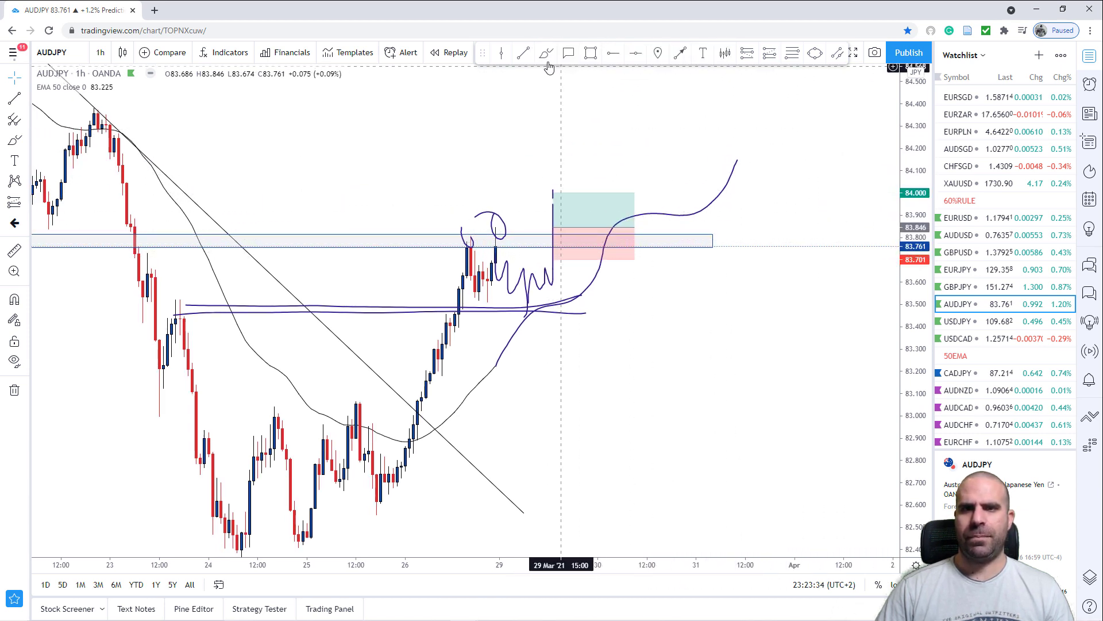
# Brush an alternative bearish zigzag breaking support down to about 82.80, with two short lines marking its pause at about 83.25.
pyautogui.moveTo(516, 299)
pyautogui.mouseDown()
pyautogui.moveTo(538, 309)
pyautogui.moveTo(602, 396)
pyautogui.mouseUp()
pyautogui.moveTo(569, 362)
pyautogui.mouseDown()
pyautogui.moveTo(631, 352)
pyautogui.moveTo(624, 363)
pyautogui.mouseUp()
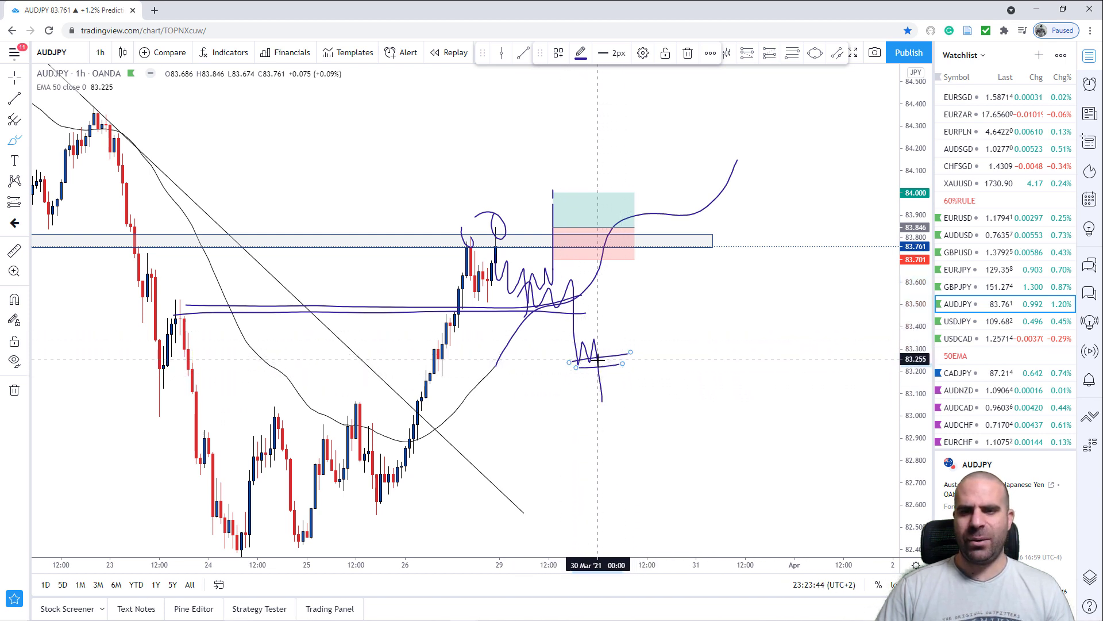
pyautogui.moveTo(602, 402)
pyautogui.mouseDown()
pyautogui.moveTo(607, 372)
pyautogui.moveTo(618, 466)
pyautogui.mouseUp()
pyautogui.moveTo(697, 377); pyautogui.dragTo(574, 266)
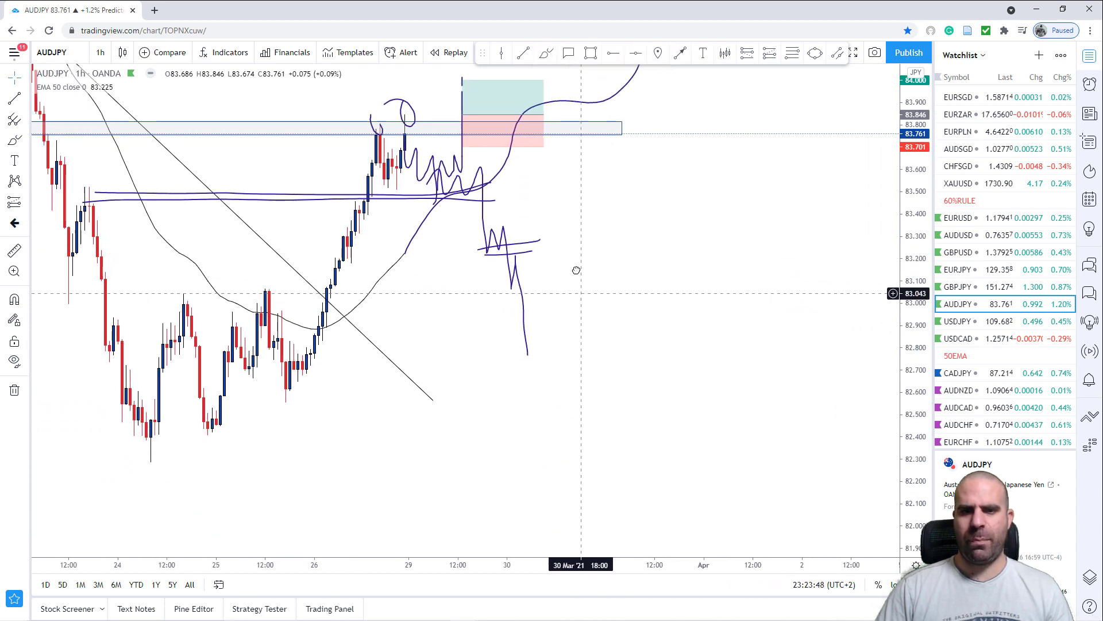
pyautogui.scroll(-3, 769, 305)
# Open the USDJPY chart and examine the early-March rally, the falling pullback between the two trend lines, and the breakout from it.
pyautogui.click(970, 323)
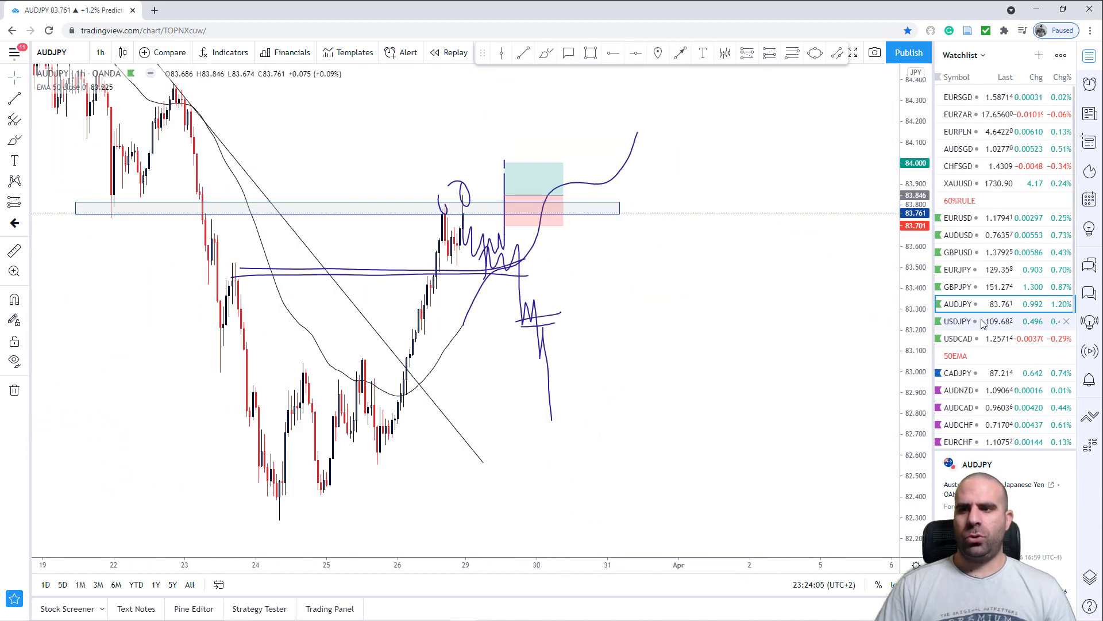
pyautogui.scroll(2, 472, 337)
pyautogui.moveTo(471, 336); pyautogui.dragTo(728, 424)
pyautogui.scroll(-4, 631, 423)
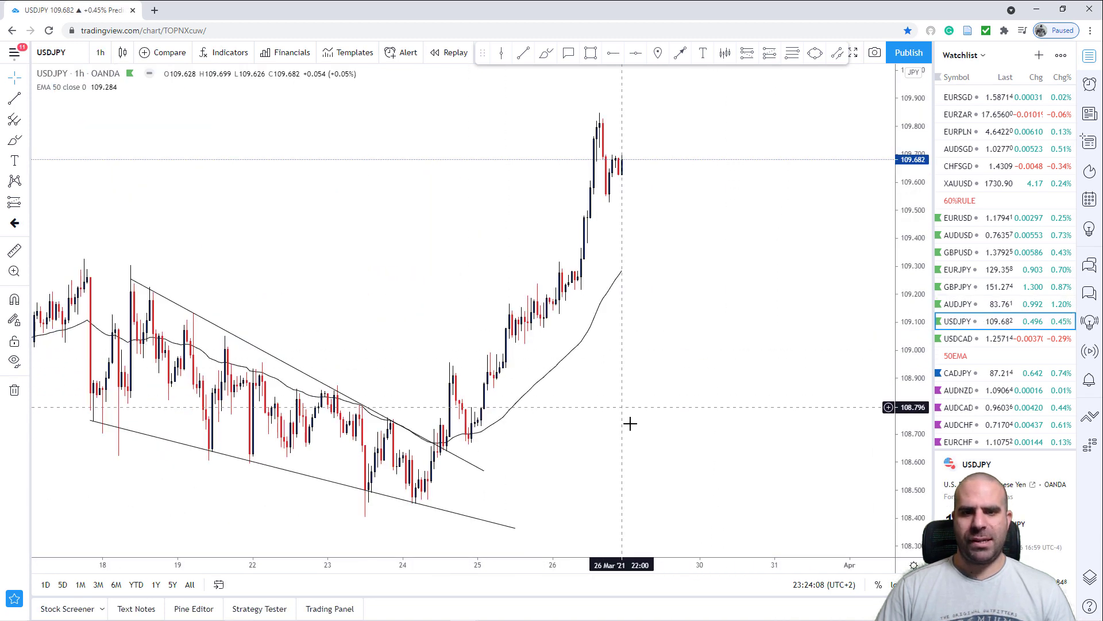
pyautogui.scroll(-5, 750, 491)
pyautogui.moveTo(786, 380); pyautogui.dragTo(714, 280)
pyautogui.moveTo(911, 167); pyautogui.dragTo(911, 404)
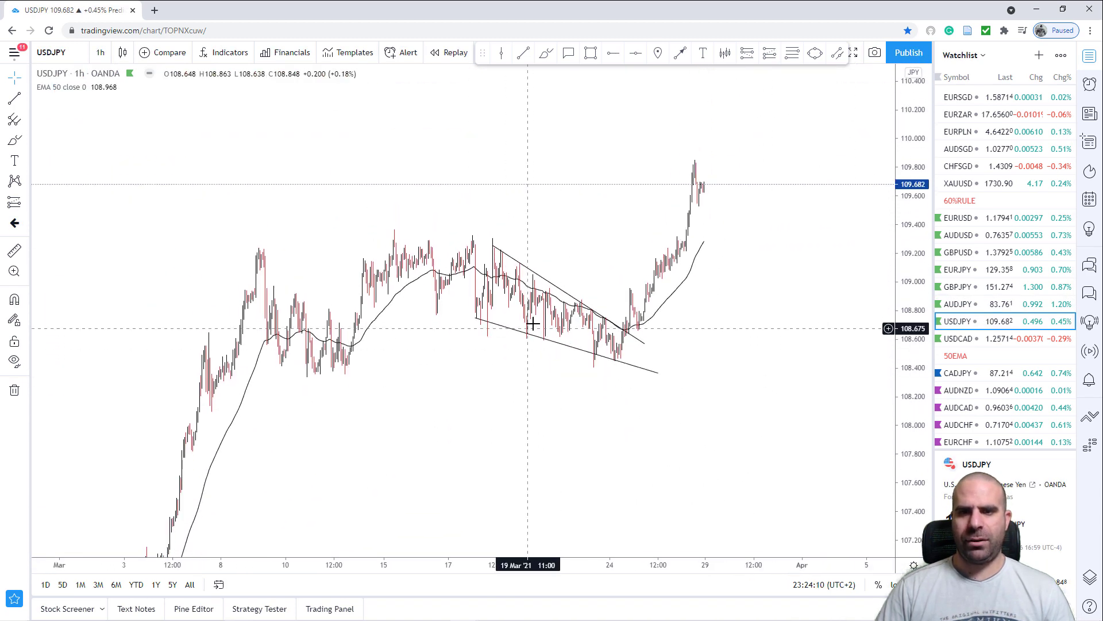
pyautogui.scroll(-5, 581, 328)
pyautogui.moveTo(682, 437); pyautogui.dragTo(636, 296)
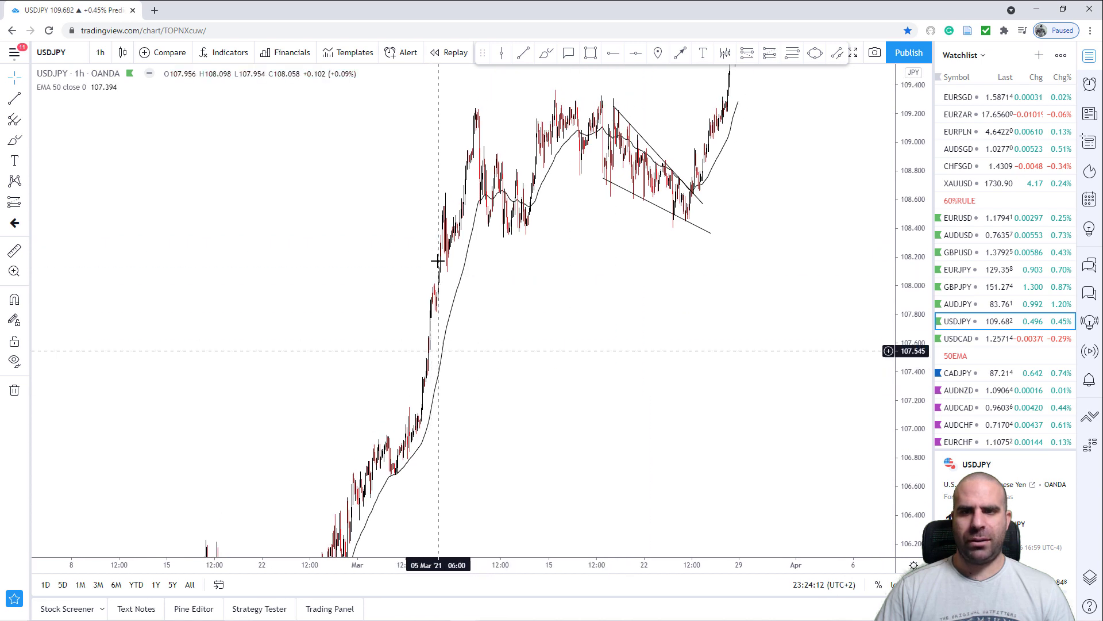
pyautogui.scroll(-2, 695, 253)
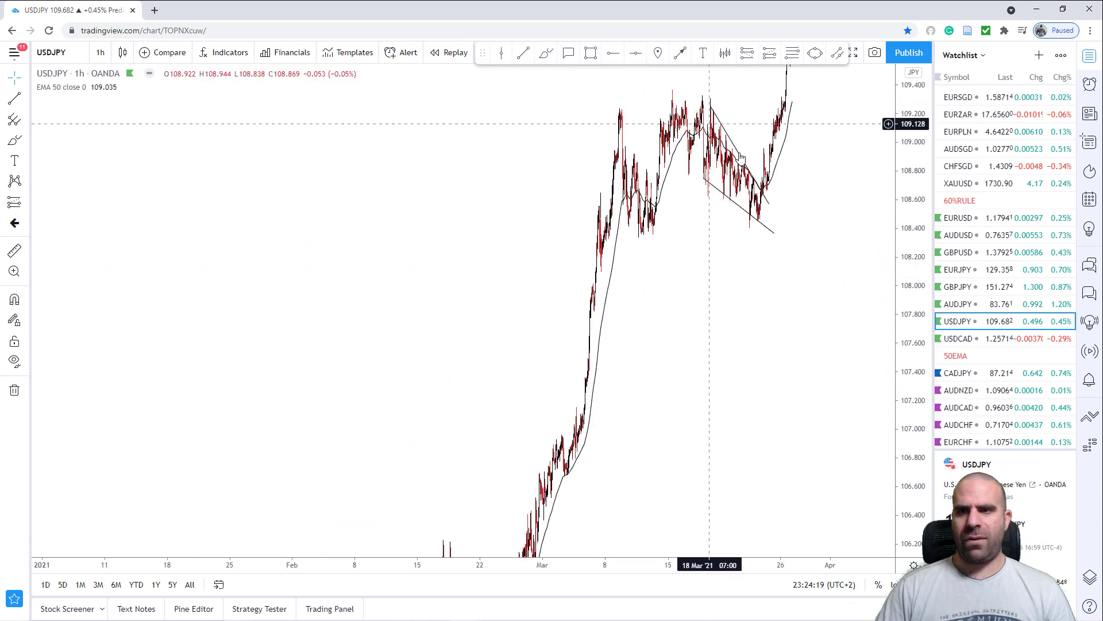
pyautogui.scroll(3, 804, 205)
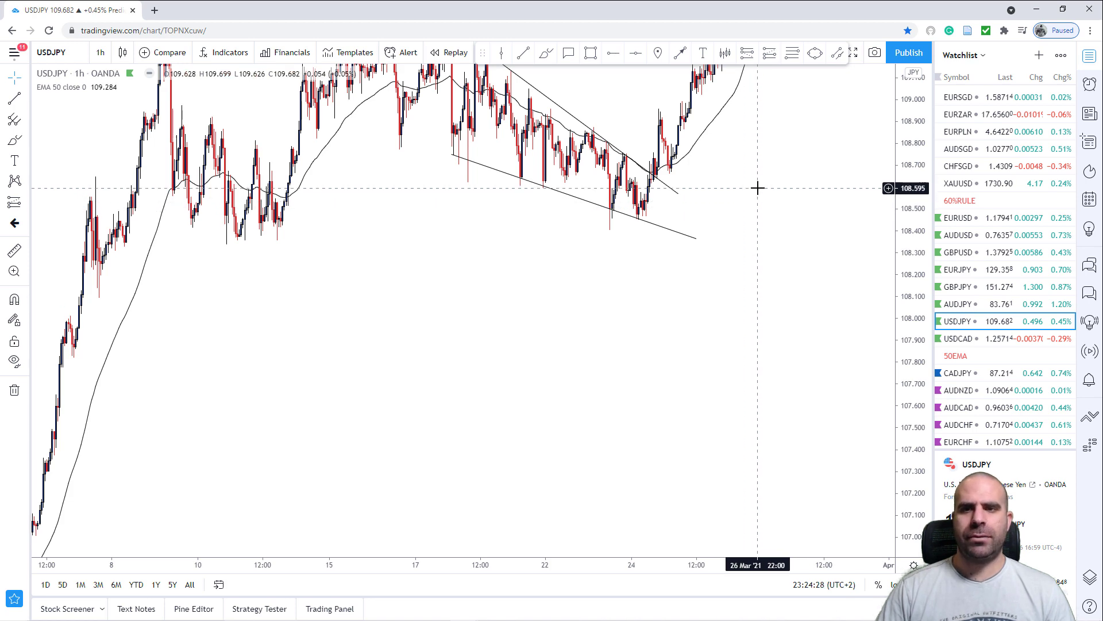
pyautogui.moveTo(784, 191); pyautogui.dragTo(717, 300)
pyautogui.scroll(-2, 742, 285)
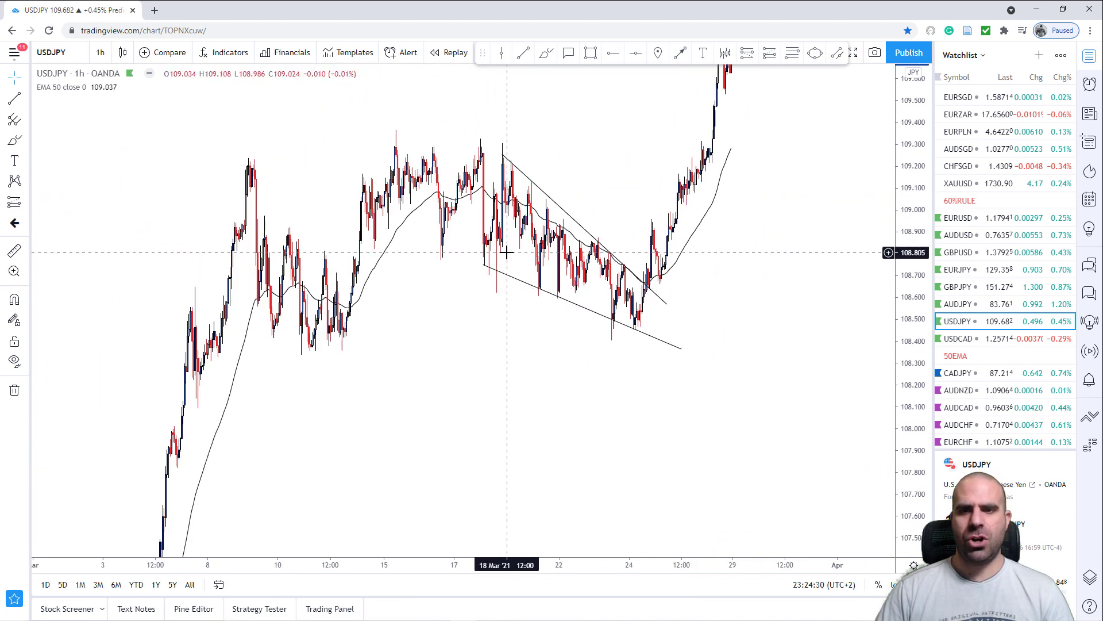
pyautogui.scroll(3, 507, 253)
pyautogui.moveTo(903, 396); pyautogui.dragTo(840, 224)
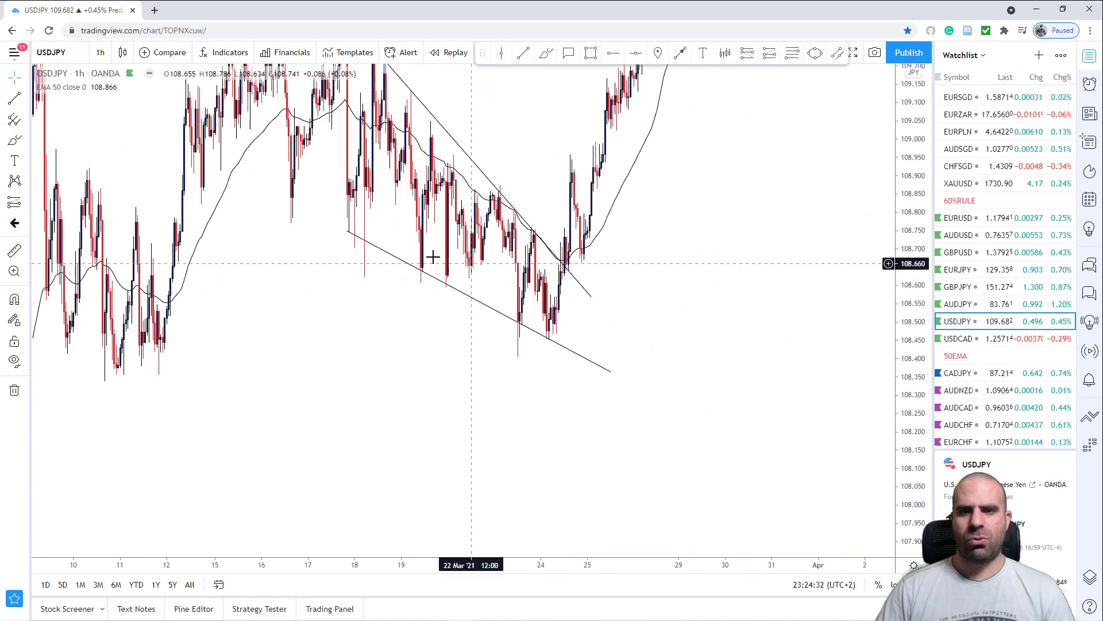
pyautogui.scroll(6, 431, 257)
pyautogui.moveTo(208, 154); pyautogui.dragTo(455, 241)
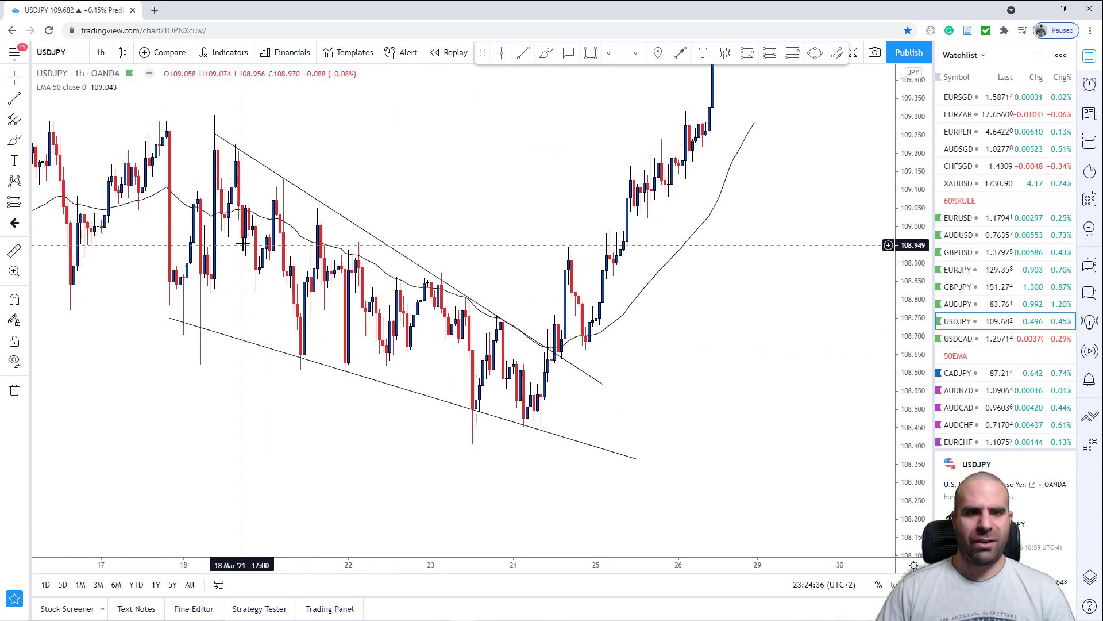
# Draw a rectangle zone at the first post-breakout high, from about 108.92 to 108.96, spanning 24 Mar to 26 Mar.
pyautogui.moveTo(821, 217); pyautogui.dragTo(645, 332)
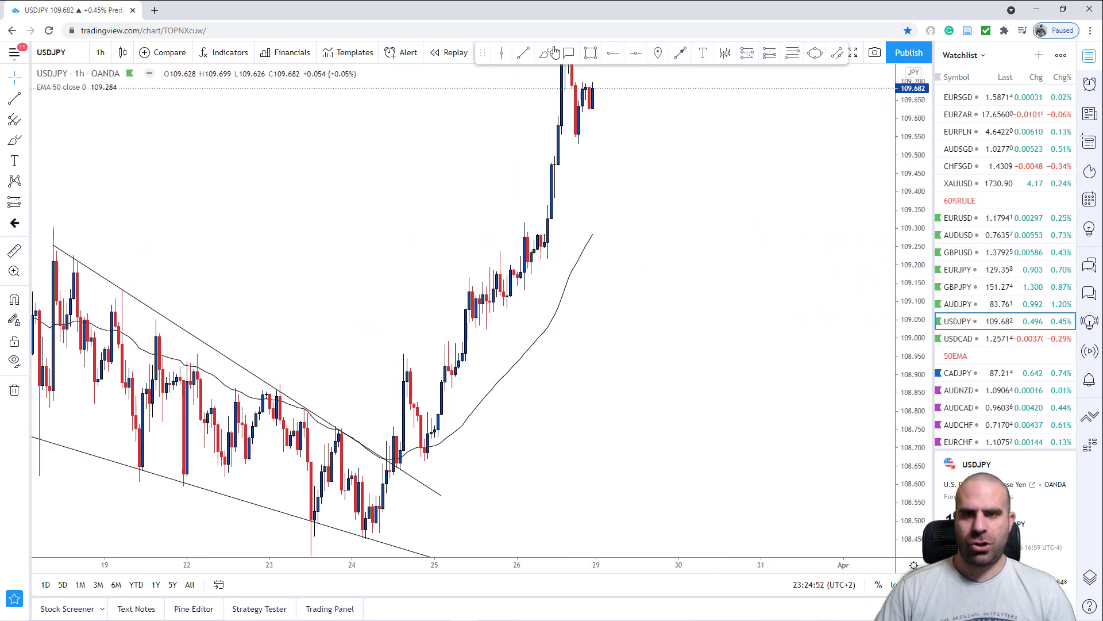
pyautogui.click(592, 53)
pyautogui.moveTo(393, 354); pyautogui.dragTo(524, 368)
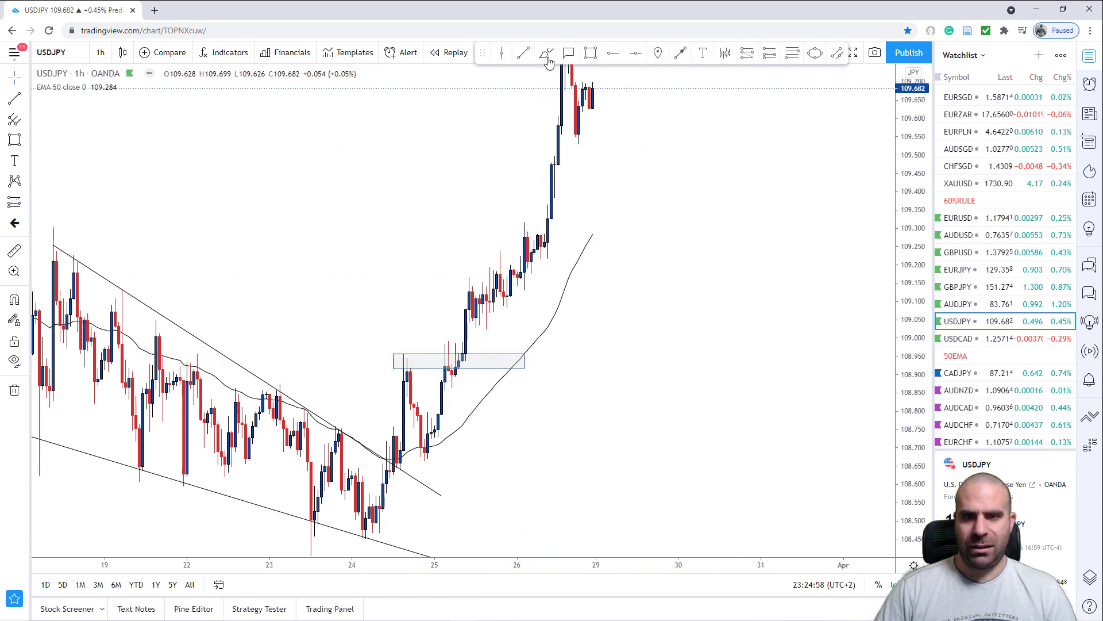
# Brush a short line at about 109.05 under the pause above the zone, and undo the rising stroke drawn from it.
pyautogui.click(546, 52)
pyautogui.moveTo(463, 354)
pyautogui.mouseDown()
pyautogui.moveTo(462, 307)
pyautogui.moveTo(480, 353)
pyautogui.moveTo(498, 282)
pyautogui.mouseUp()
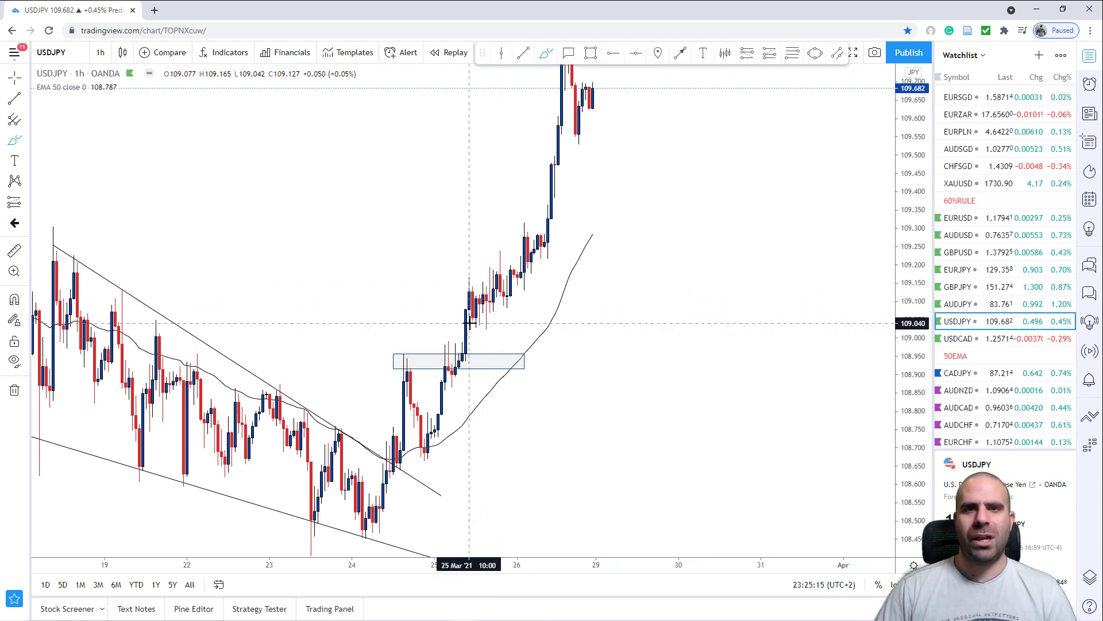
pyautogui.moveTo(460, 319)
pyautogui.mouseDown()
pyautogui.moveTo(495, 317)
pyautogui.moveTo(490, 148)
pyautogui.mouseUp()
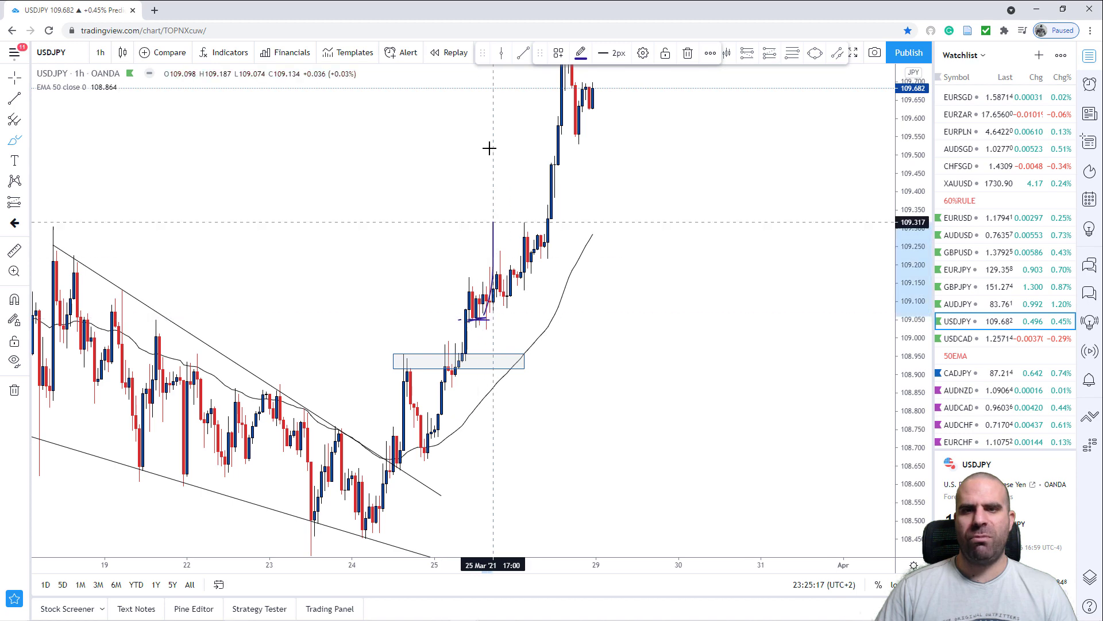
pyautogui.moveTo(713, 143); pyautogui.dragTo(622, 333)
pyautogui.hotkey('ctrl', 'z')
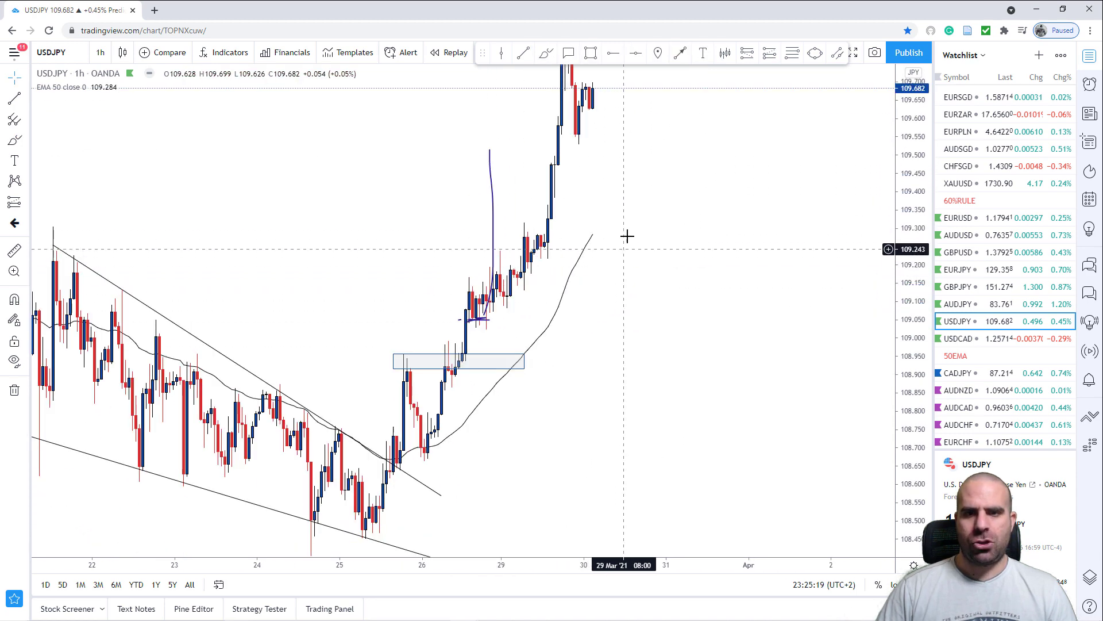
pyautogui.hotkey('ctrl', 'z')
# Brush a bullish scenario: consolidation, two resistance lines at about 109.85 and 109.90, a breakout to 110.00, and the EMA path up to 110.07.
pyautogui.moveTo(705, 178); pyautogui.dragTo(619, 298)
pyautogui.moveTo(907, 147); pyautogui.dragTo(900, 292)
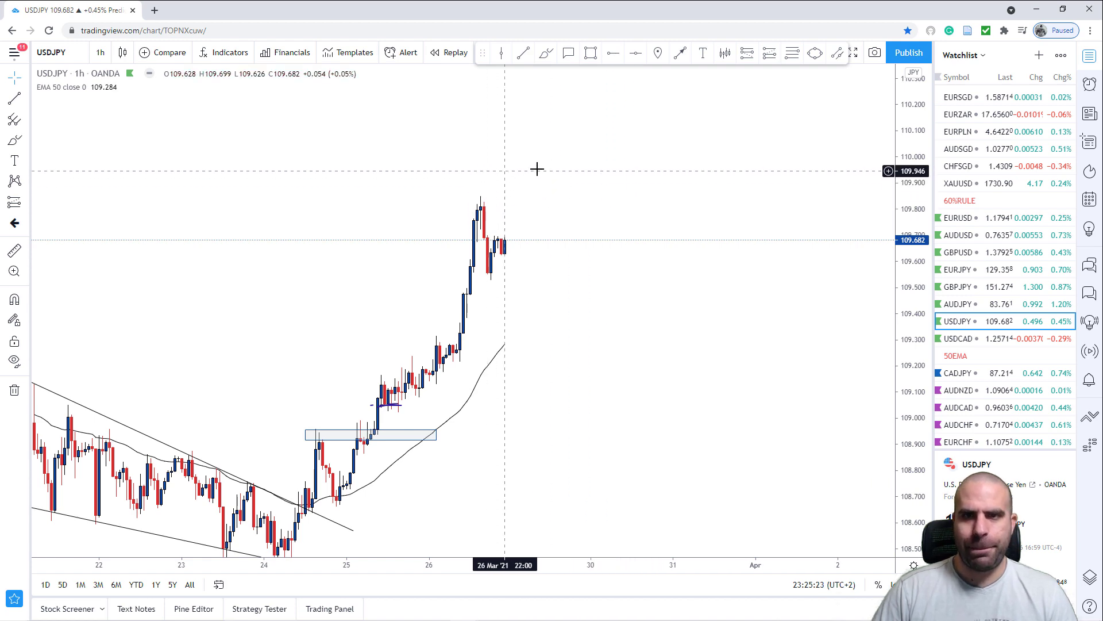
pyautogui.scroll(-1, 523, 190)
pyautogui.scroll(-6, 546, 201)
pyautogui.scroll(12, 603, 189)
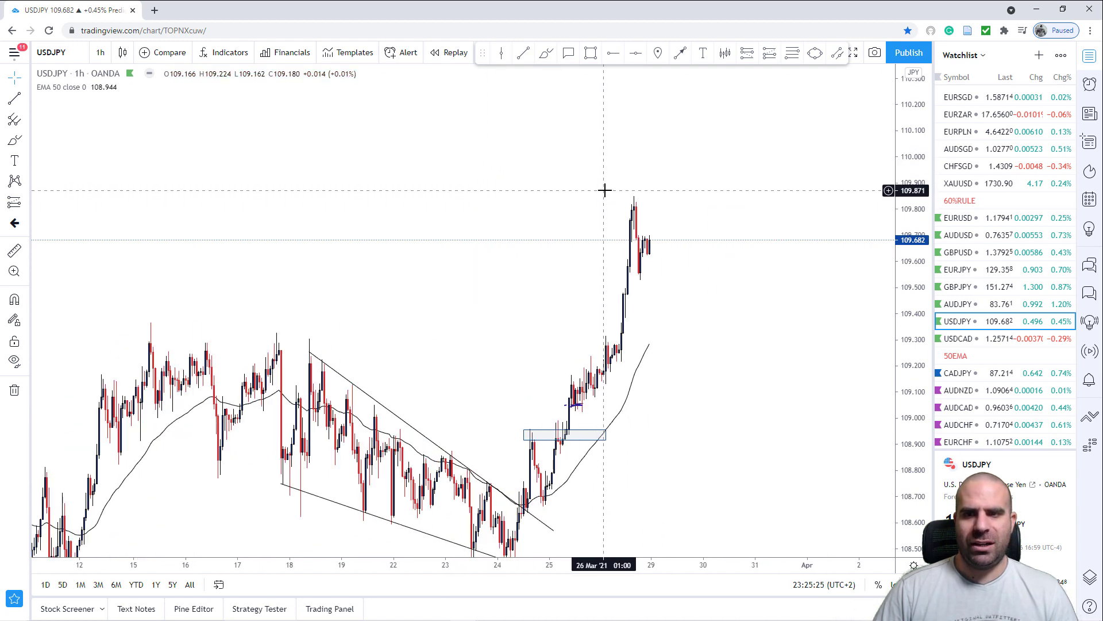
pyautogui.moveTo(555, 224); pyautogui.dragTo(661, 234)
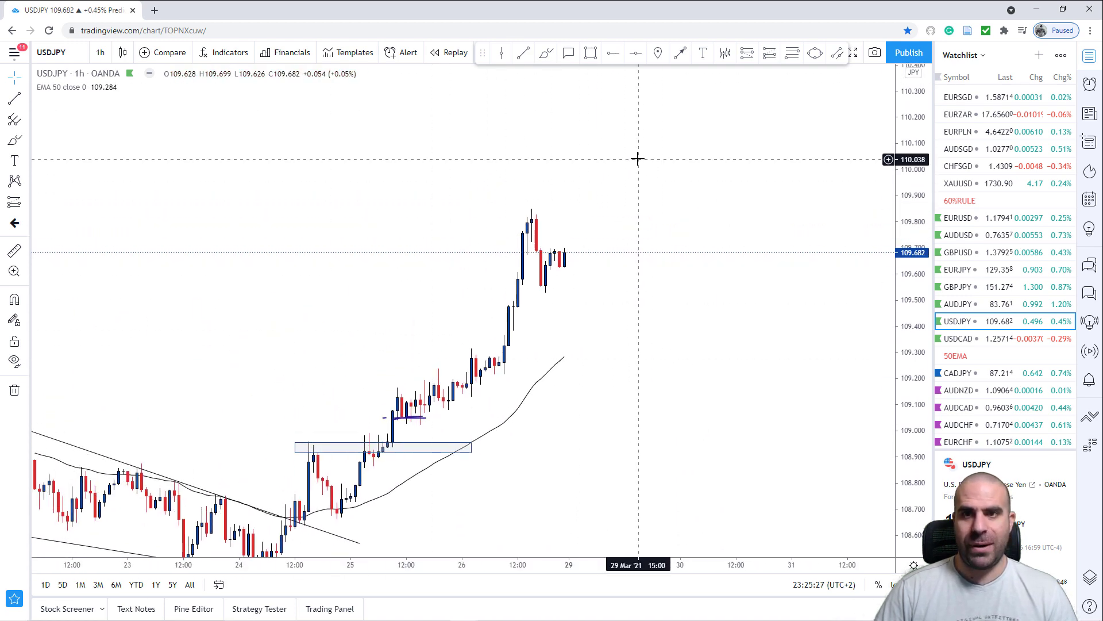
pyautogui.click(547, 58)
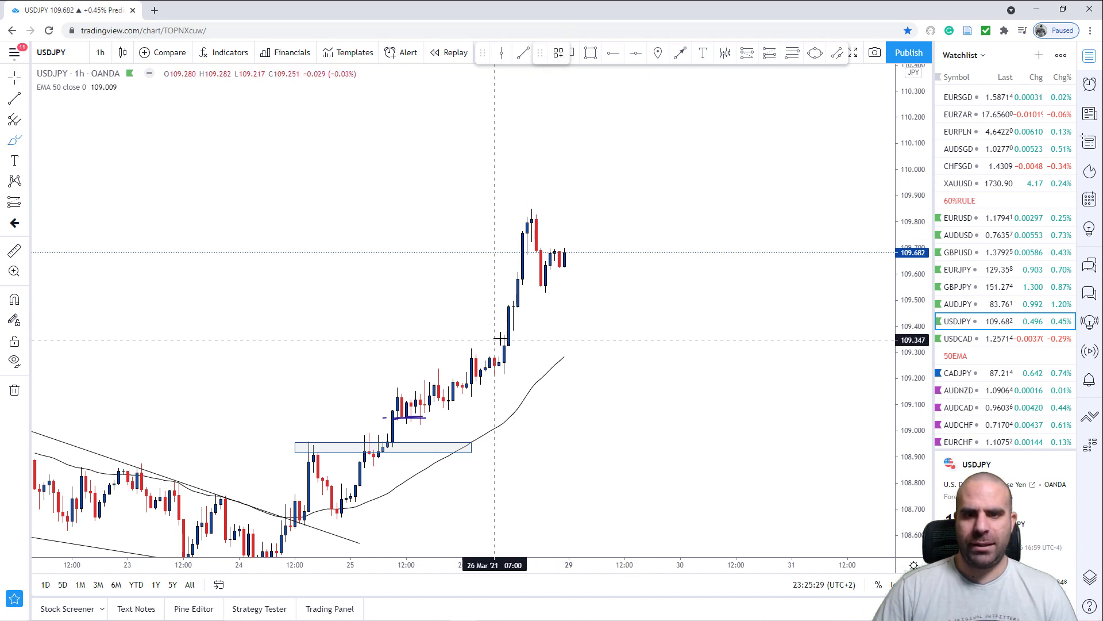
pyautogui.moveTo(505, 347)
pyautogui.mouseDown()
pyautogui.moveTo(528, 202)
pyautogui.moveTo(545, 291)
pyautogui.moveTo(560, 249)
pyautogui.moveTo(569, 286)
pyautogui.moveTo(580, 264)
pyautogui.moveTo(653, 232)
pyautogui.moveTo(662, 170)
pyautogui.mouseUp()
pyautogui.moveTo(516, 208)
pyautogui.mouseDown()
pyautogui.moveTo(714, 211)
pyautogui.moveTo(524, 200)
pyautogui.mouseUp()
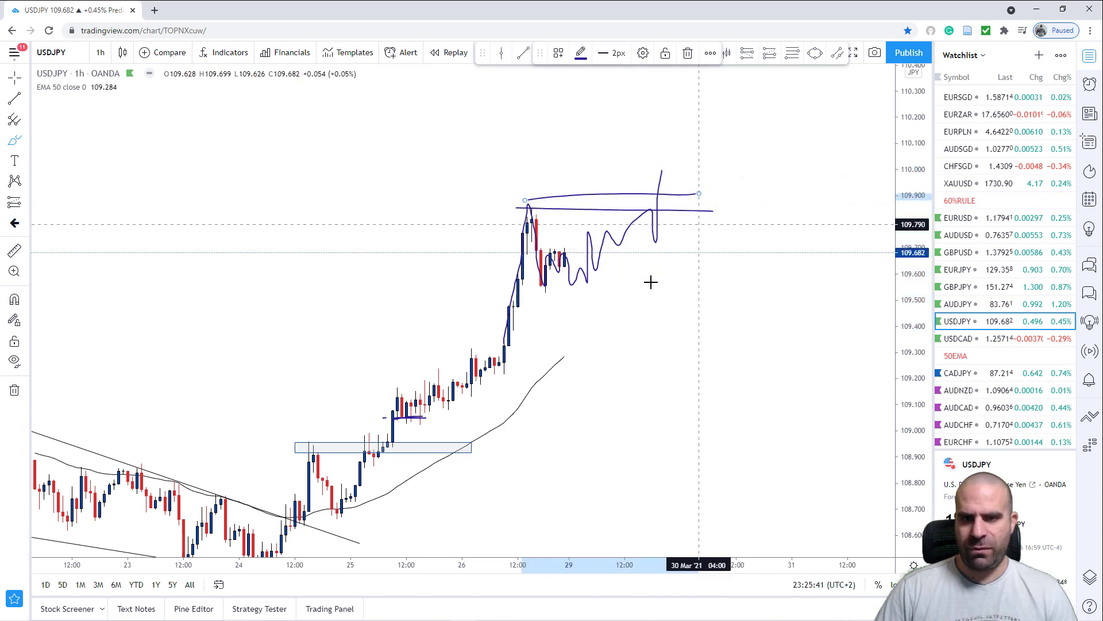
pyautogui.moveTo(562, 352); pyautogui.dragTo(782, 150)
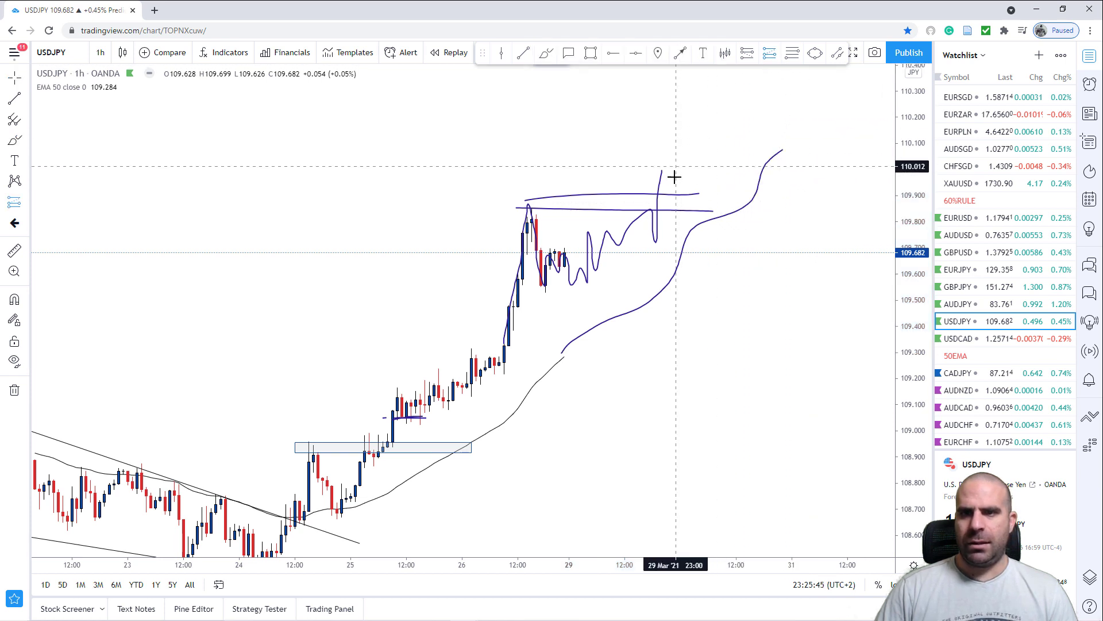
# Place a long position at 109.915 with stop 109.765 and target 110.204, and brush a retest continuing up to about 110.17.
pyautogui.click(659, 192)
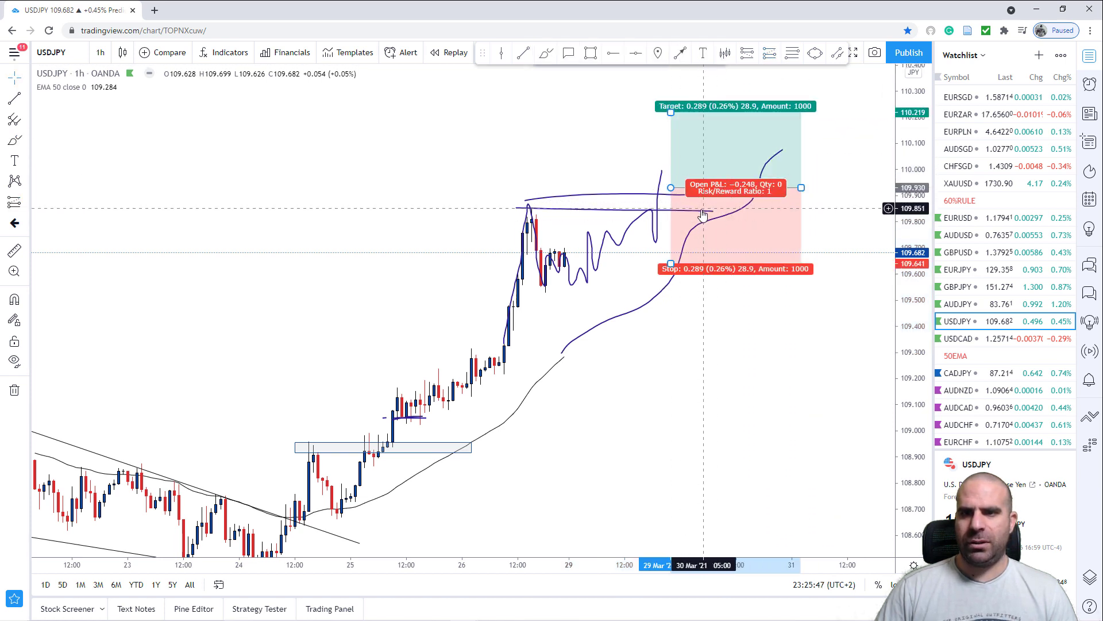
pyautogui.moveTo(656, 267); pyautogui.dragTo(657, 231)
pyautogui.click(821, 109)
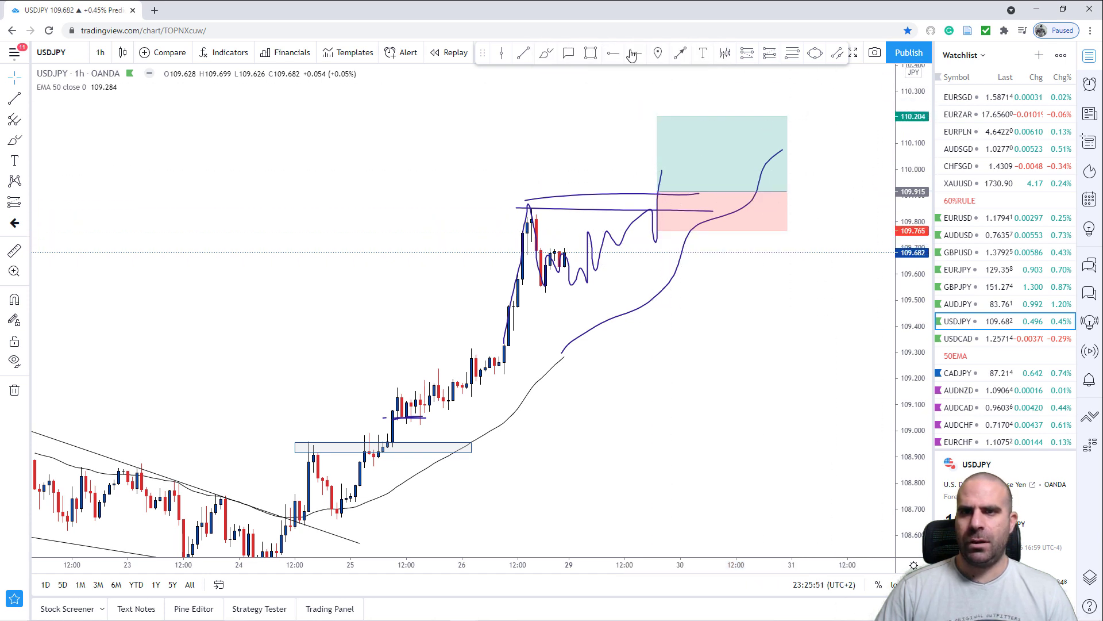
pyautogui.click(547, 54)
pyautogui.moveTo(667, 172)
pyautogui.mouseDown()
pyautogui.moveTo(687, 201)
pyautogui.moveTo(696, 123)
pyautogui.mouseUp()
pyautogui.press('Escape')
pyautogui.scroll(-4, 747, 339)
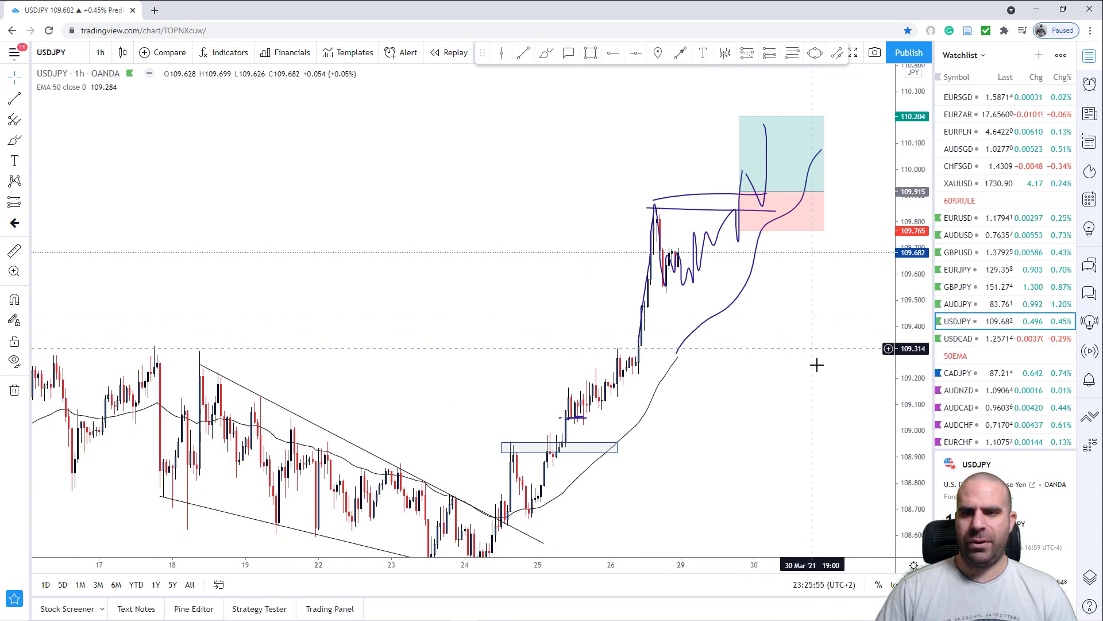
# Brush a bearish scenario from the recent high through the EMA down to about 109.08, with the EMA projected up to about 109.60.
pyautogui.scroll(4, 728, 368)
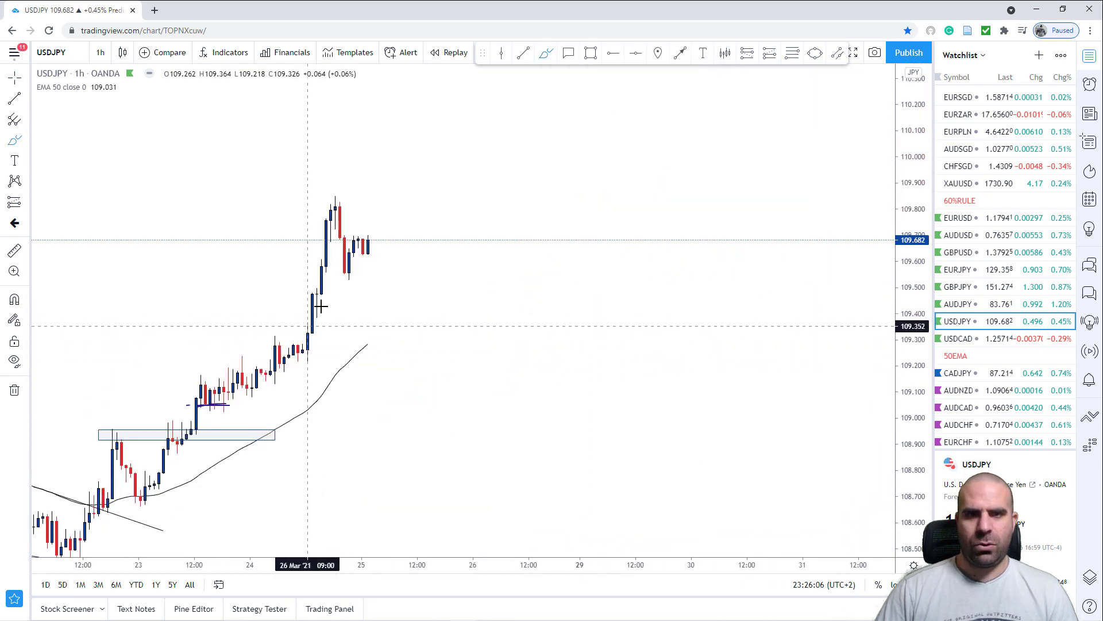
pyautogui.moveTo(311, 332)
pyautogui.mouseDown()
pyautogui.moveTo(341, 214)
pyautogui.moveTo(344, 282)
pyautogui.moveTo(365, 240)
pyautogui.moveTo(371, 259)
pyautogui.mouseUp()
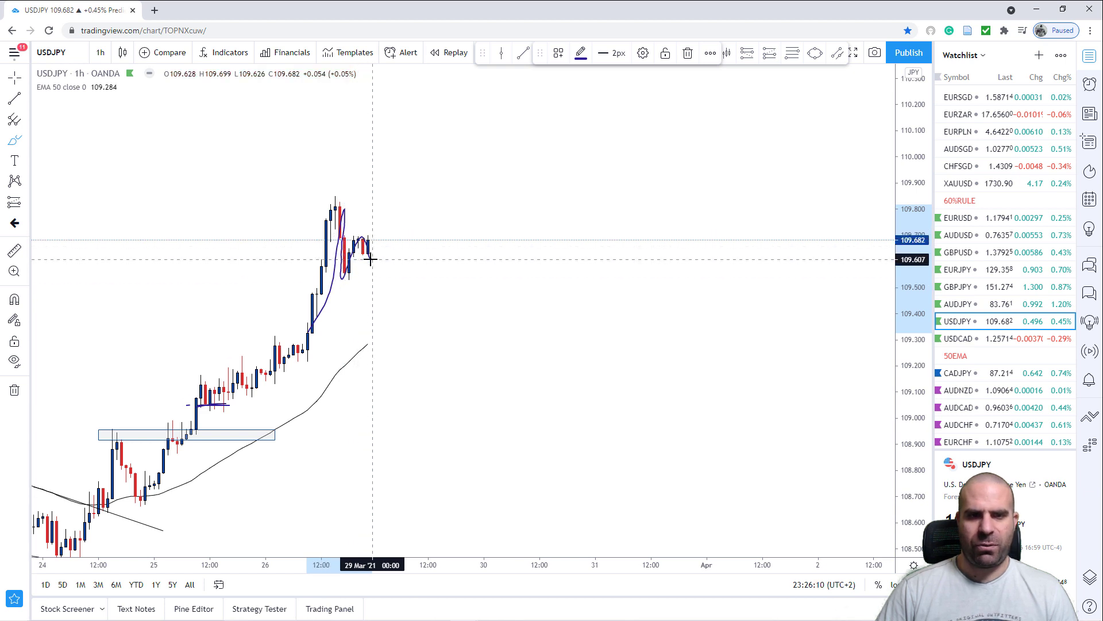
pyautogui.moveTo(372, 331)
pyautogui.mouseDown()
pyautogui.moveTo(384, 331)
pyautogui.moveTo(386, 345)
pyautogui.moveTo(368, 342)
pyautogui.moveTo(376, 325)
pyautogui.moveTo(406, 326)
pyautogui.moveTo(449, 268)
pyautogui.moveTo(469, 262)
pyautogui.mouseUp()
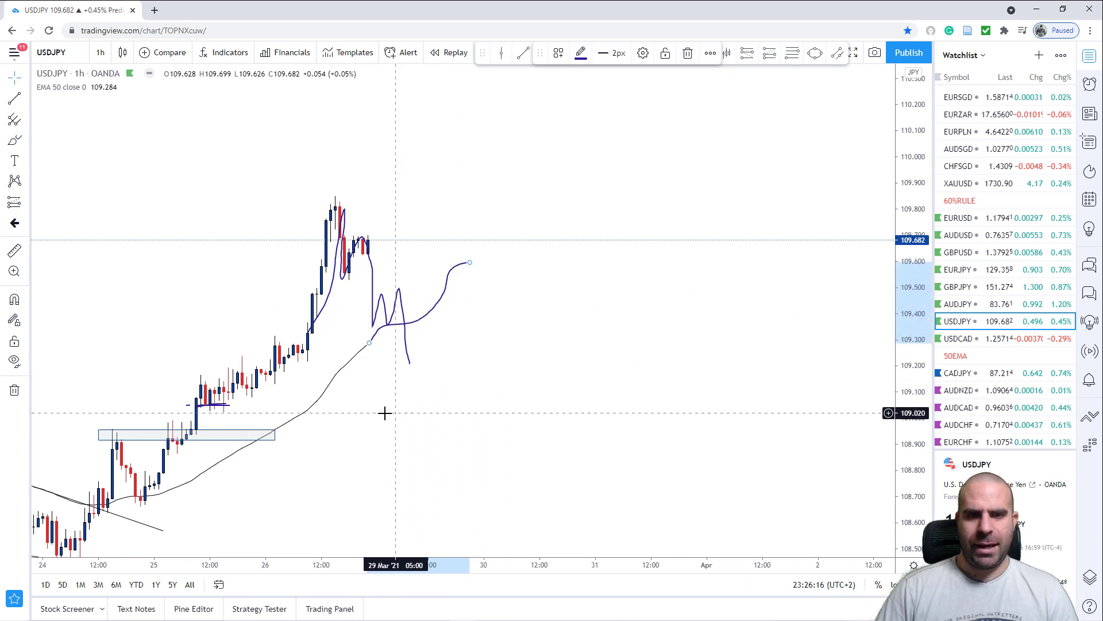
pyautogui.moveTo(393, 127); pyautogui.dragTo(554, 97)
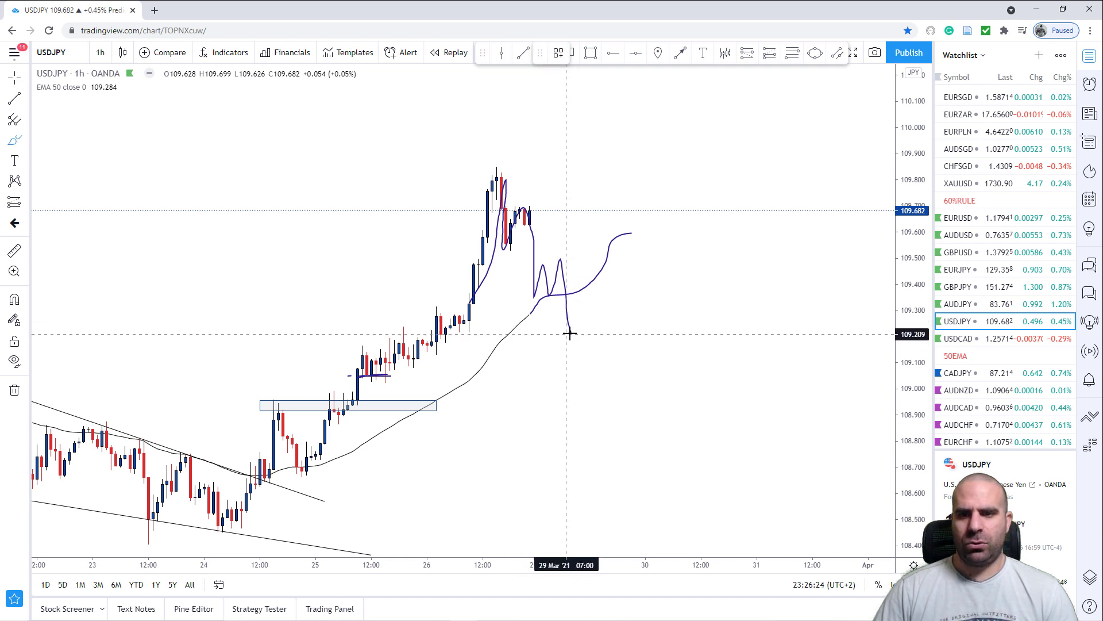
pyautogui.moveTo(571, 338)
pyautogui.mouseDown()
pyautogui.moveTo(586, 295)
pyautogui.moveTo(589, 367)
pyautogui.mouseUp()
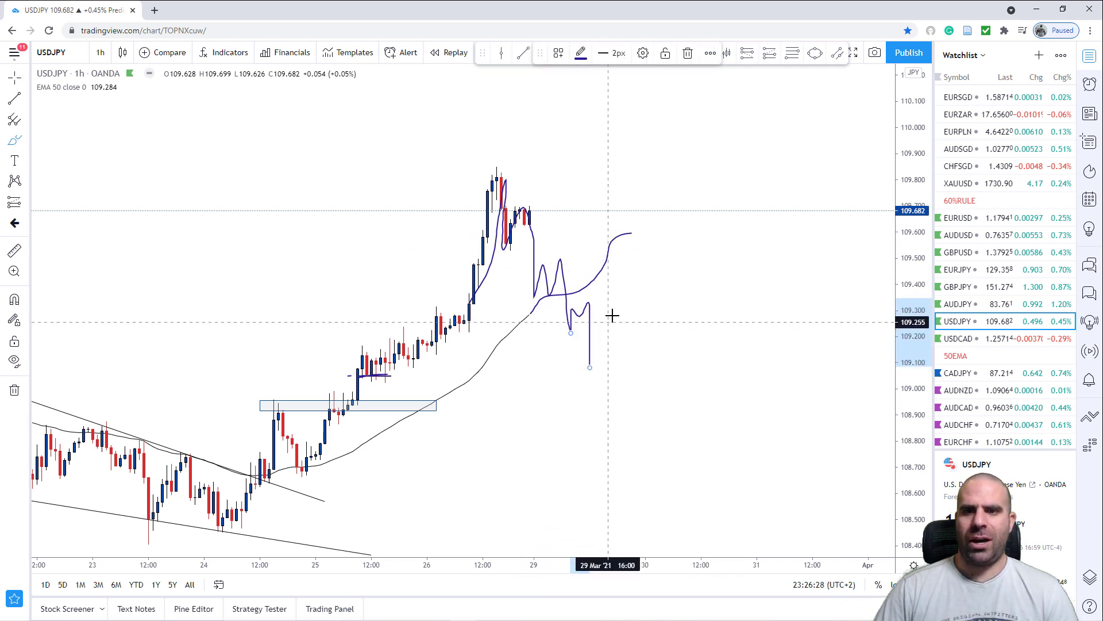
pyautogui.moveTo(595, 231)
pyautogui.mouseDown()
pyautogui.moveTo(616, 284)
pyautogui.moveTo(628, 248)
pyautogui.moveTo(647, 332)
pyautogui.mouseUp()
pyautogui.press('Delete')
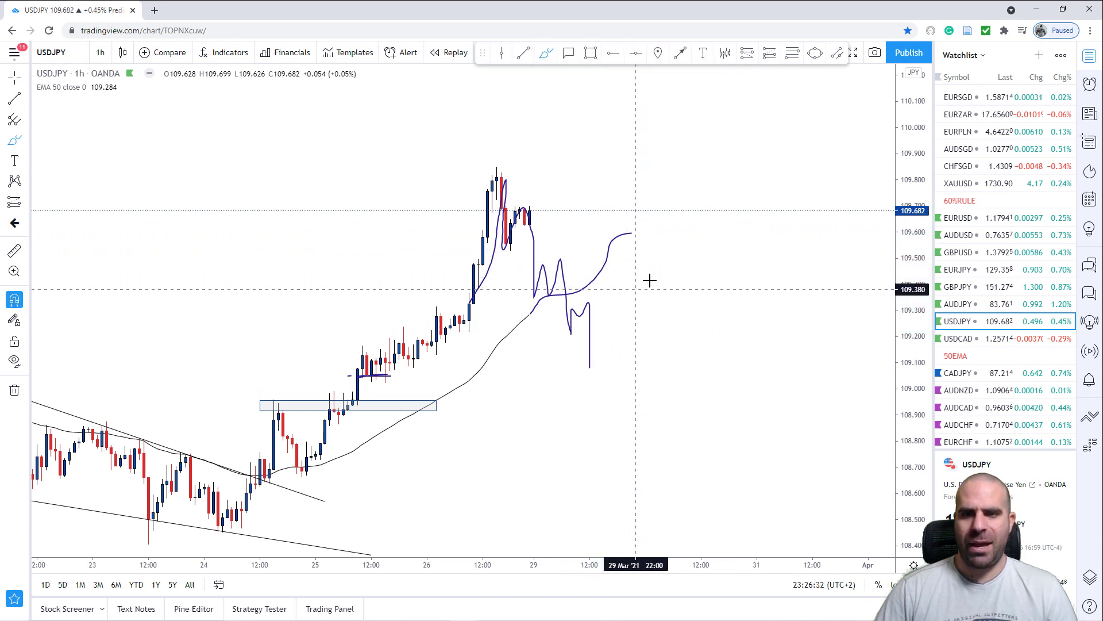
pyautogui.moveTo(610, 223)
pyautogui.mouseDown()
pyautogui.moveTo(625, 234)
pyautogui.moveTo(627, 151)
pyautogui.mouseUp()
pyautogui.press('Delete')
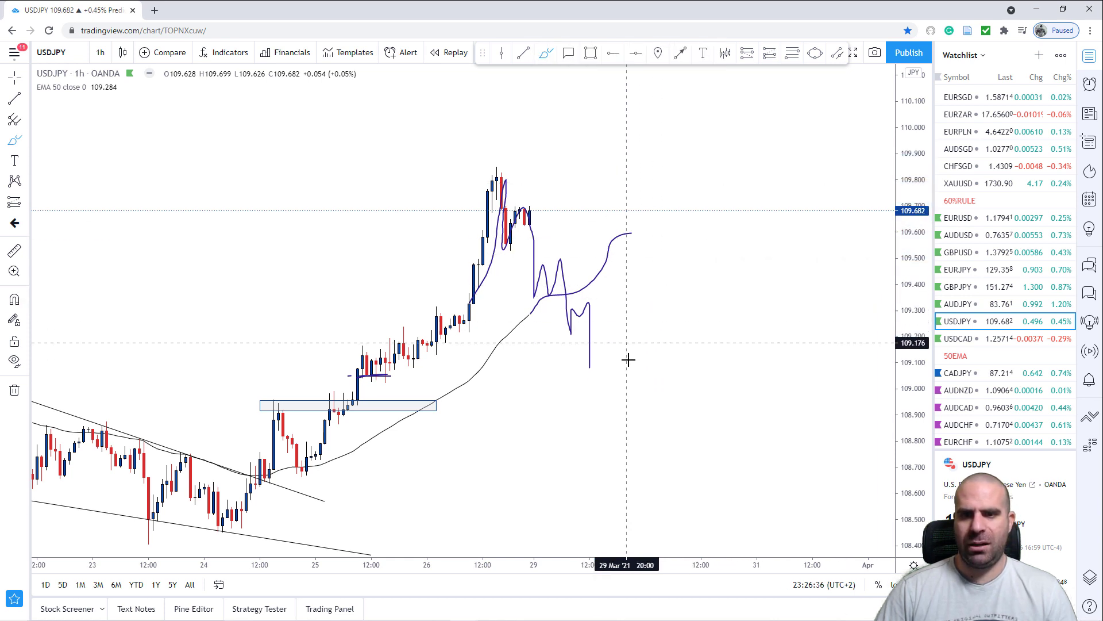
# Brush two support lines at about 109.21 and 109.24 across the low of the projected bearish path.
pyautogui.moveTo(551, 333); pyautogui.dragTo(638, 334)
pyautogui.moveTo(555, 325); pyautogui.dragTo(645, 329)
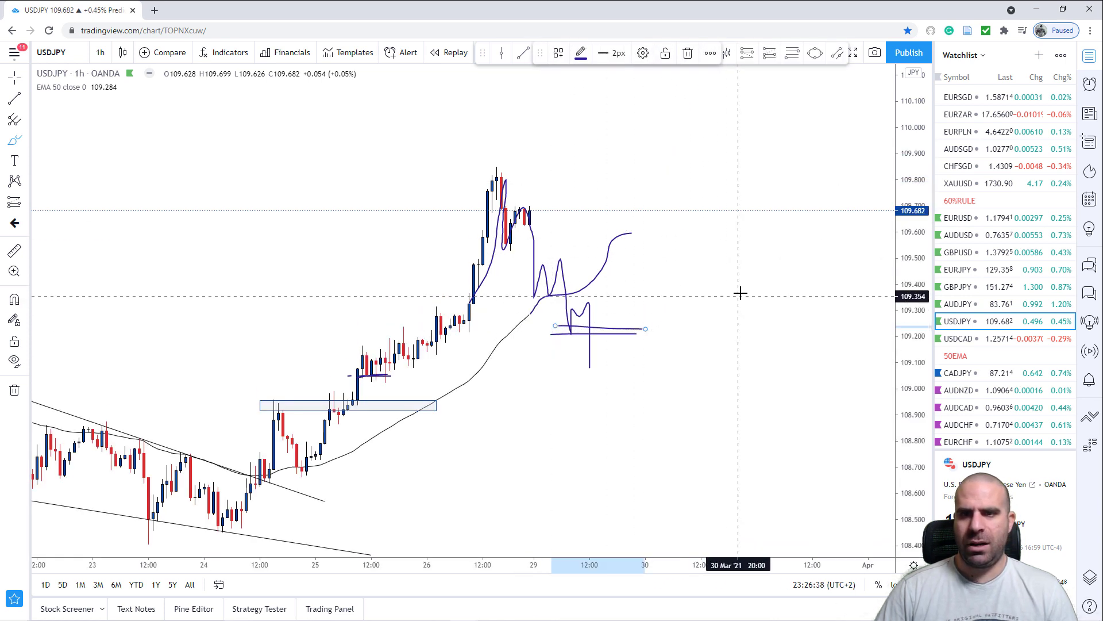
pyautogui.press('Escape')
# Place a short position at 109.218 on 29 Mar 12:00 with stop 109.402 and target 108.929.
pyautogui.moveTo(739, 210); pyautogui.dragTo(741, 204)
pyautogui.click(747, 53)
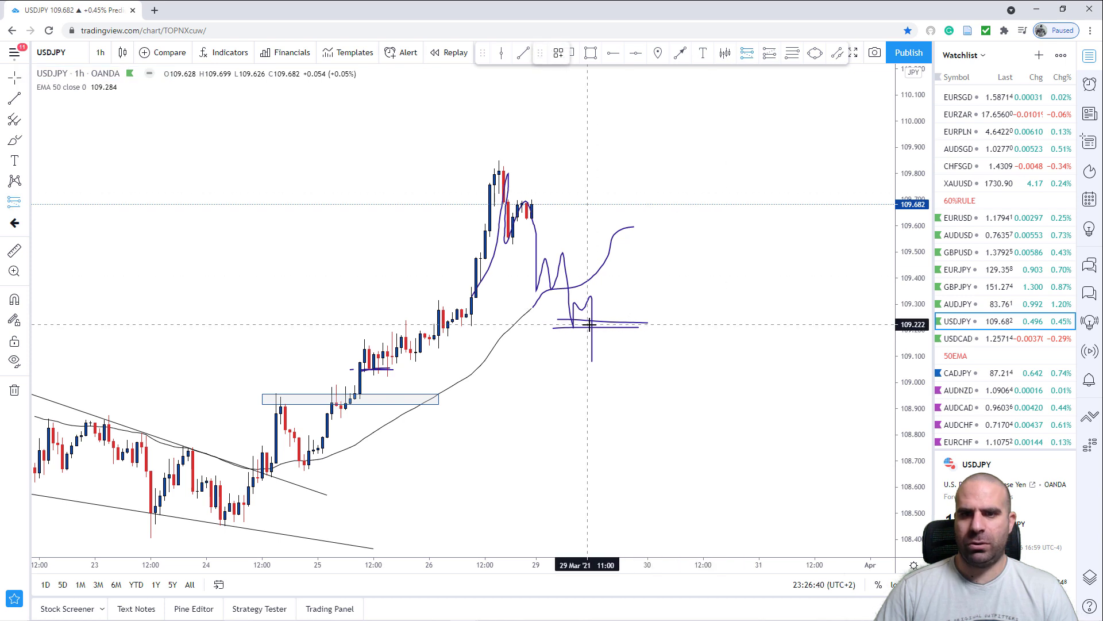
pyautogui.click(591, 325)
pyautogui.moveTo(592, 245); pyautogui.dragTo(595, 277)
pyautogui.click(759, 244)
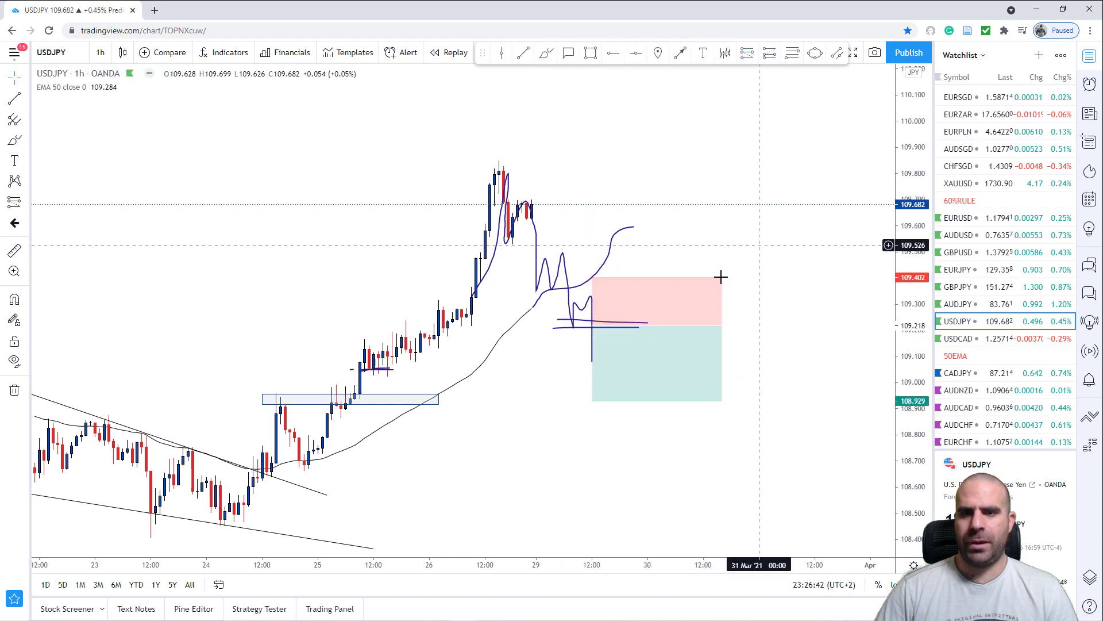
# Try a brushed retest and drop to about 108.68 with the short position's span cut to 29 Mar 23:00, and undo both.
pyautogui.click(593, 358)
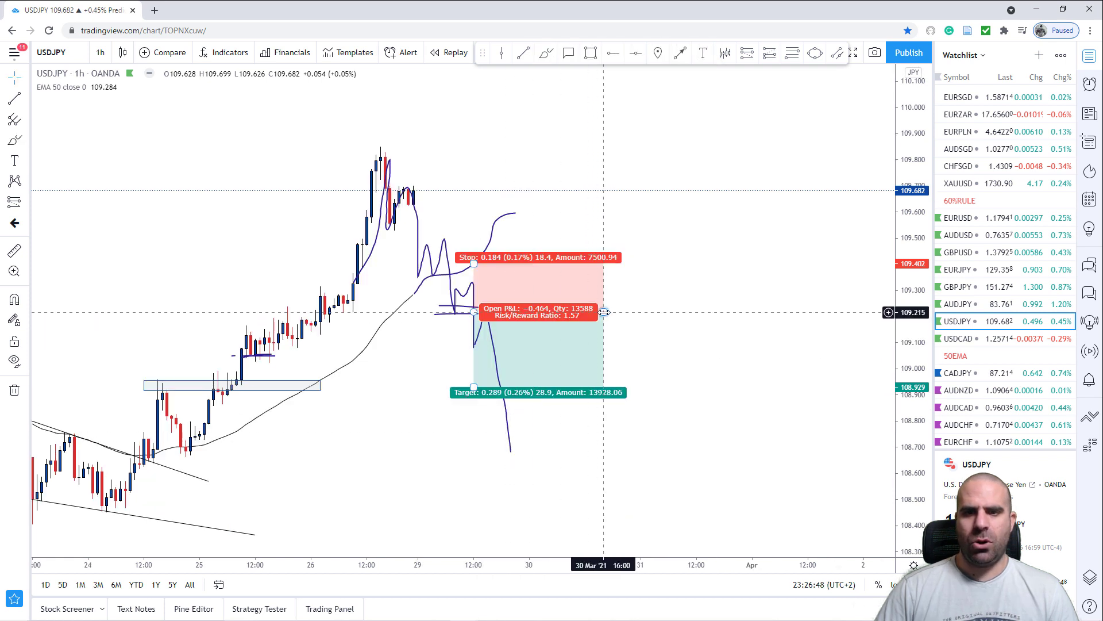
pyautogui.moveTo(604, 312); pyautogui.dragTo(534, 325)
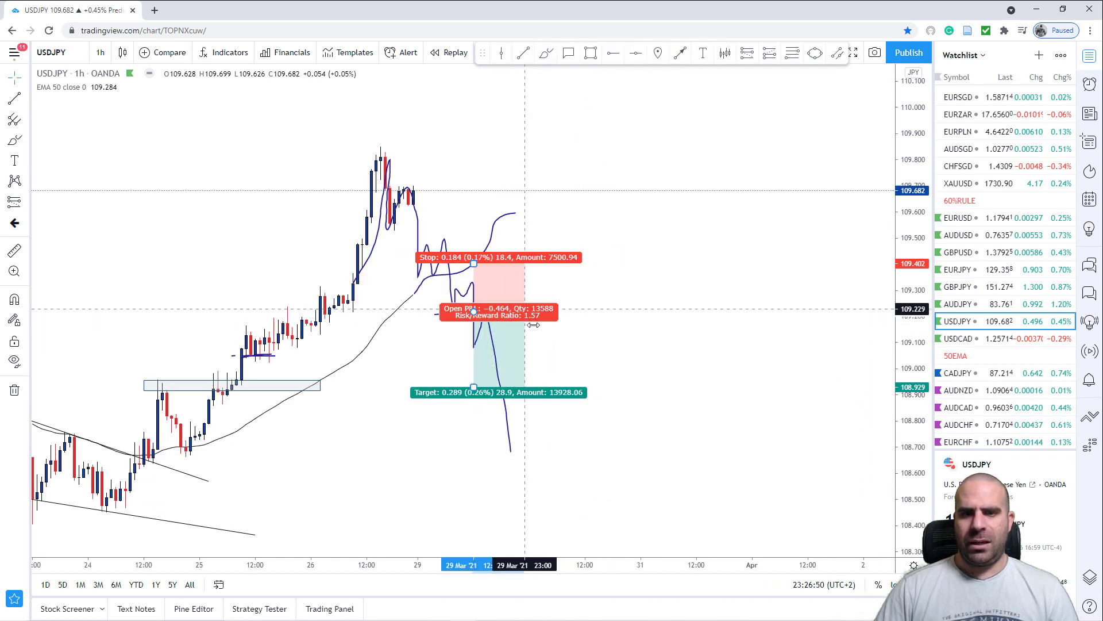
pyautogui.moveTo(611, 352); pyautogui.dragTo(696, 336)
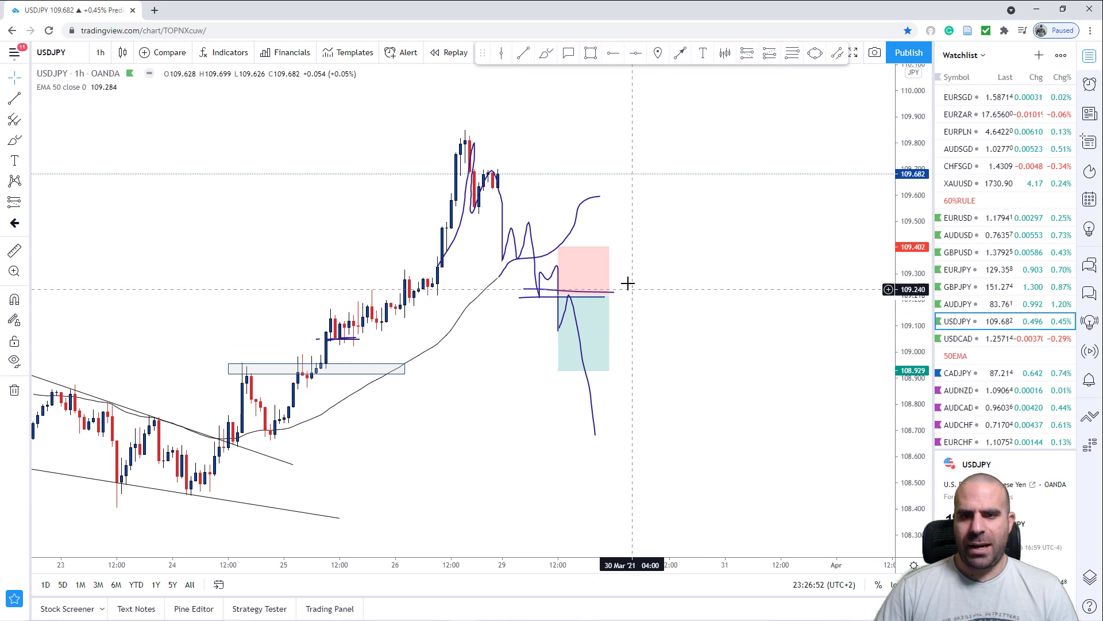
pyautogui.hotkey('ctrl', 'z')
pyautogui.hotkey('ctrl', 'z')
pyautogui.hotkey('ctrl', 'z')
pyautogui.hotkey('ctrl', 'z')
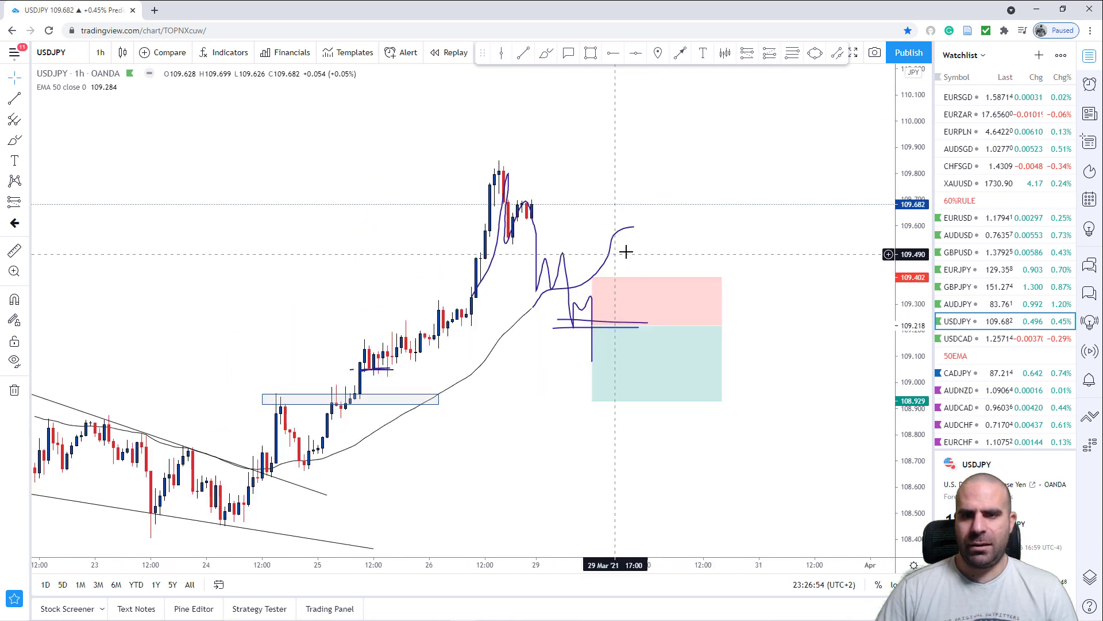
# Brush a retest from about 109.08 up to the support lines and a short entry line at about 109.17.
pyautogui.click(546, 52)
pyautogui.moveTo(592, 357); pyautogui.dragTo(605, 323)
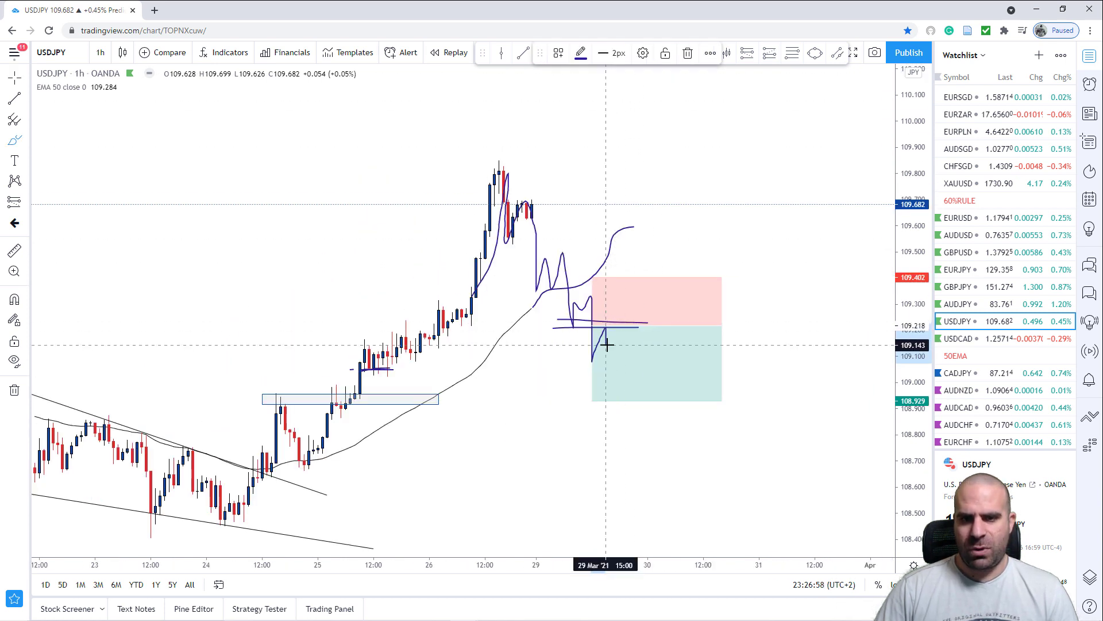
pyautogui.click(608, 343)
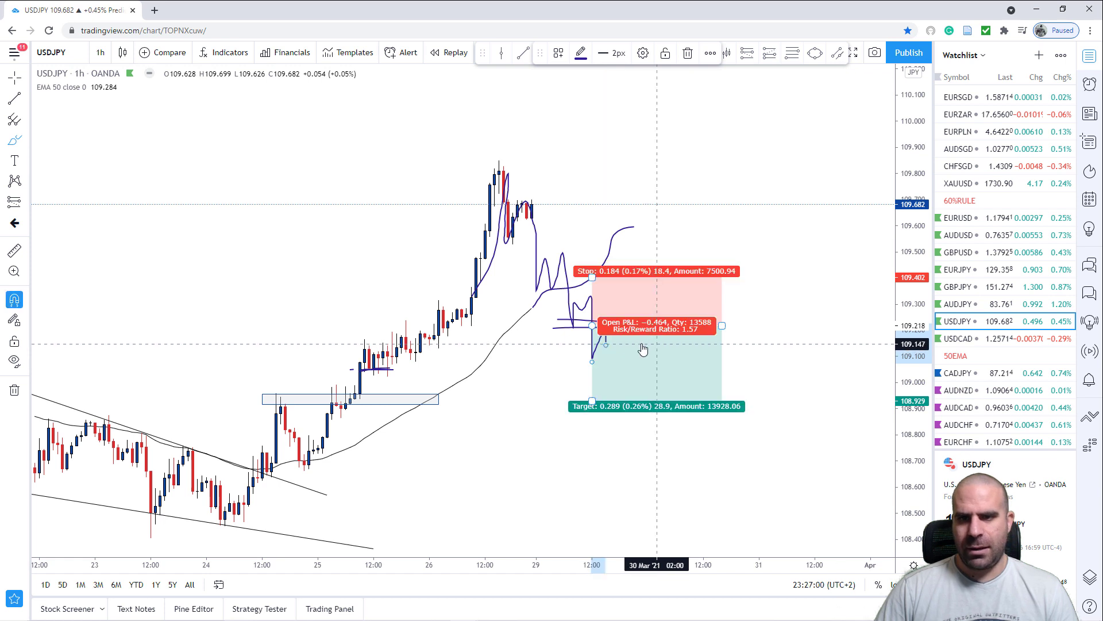
pyautogui.moveTo(593, 361)
pyautogui.mouseDown()
pyautogui.moveTo(601, 327)
pyautogui.moveTo(638, 337)
pyautogui.mouseUp()
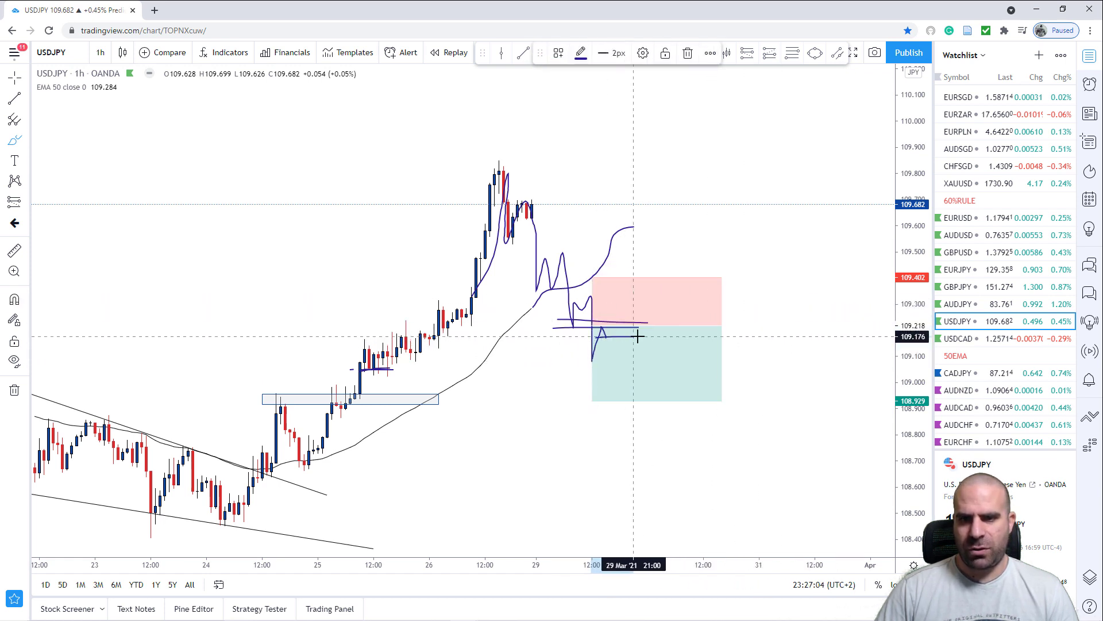
# Replace the short position with one at 109.169 from 29 Mar 16:00, stop 109.350 and target 108.976, and shorten its span to 30 Mar.
pyautogui.press('Escape')
pyautogui.click(700, 329)
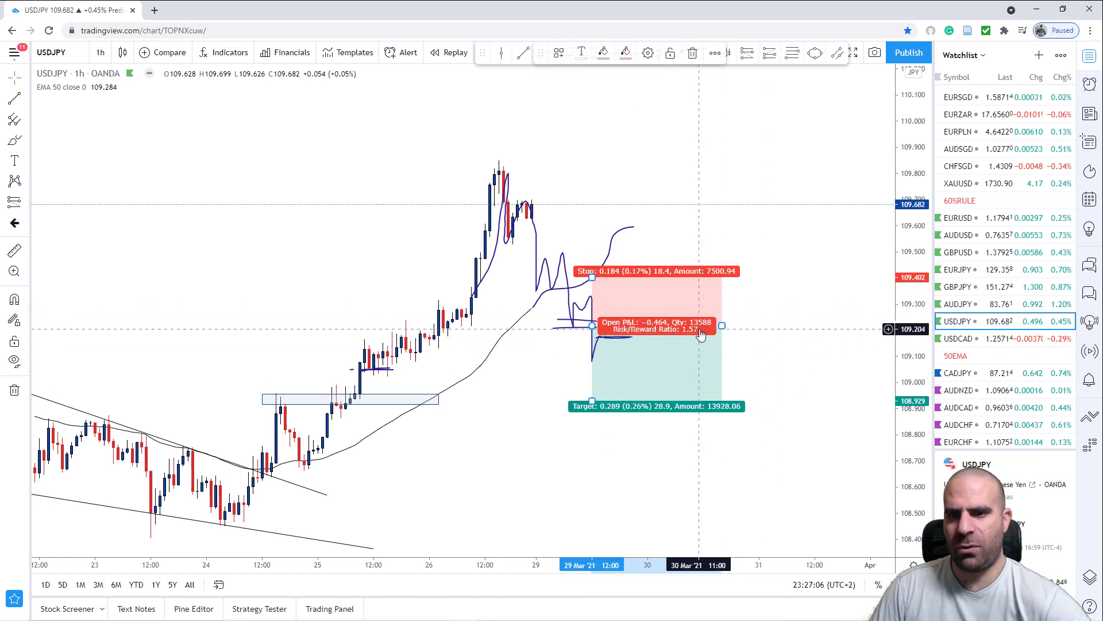
pyautogui.press('Delete')
pyautogui.hotkey('ctrl', 'z')
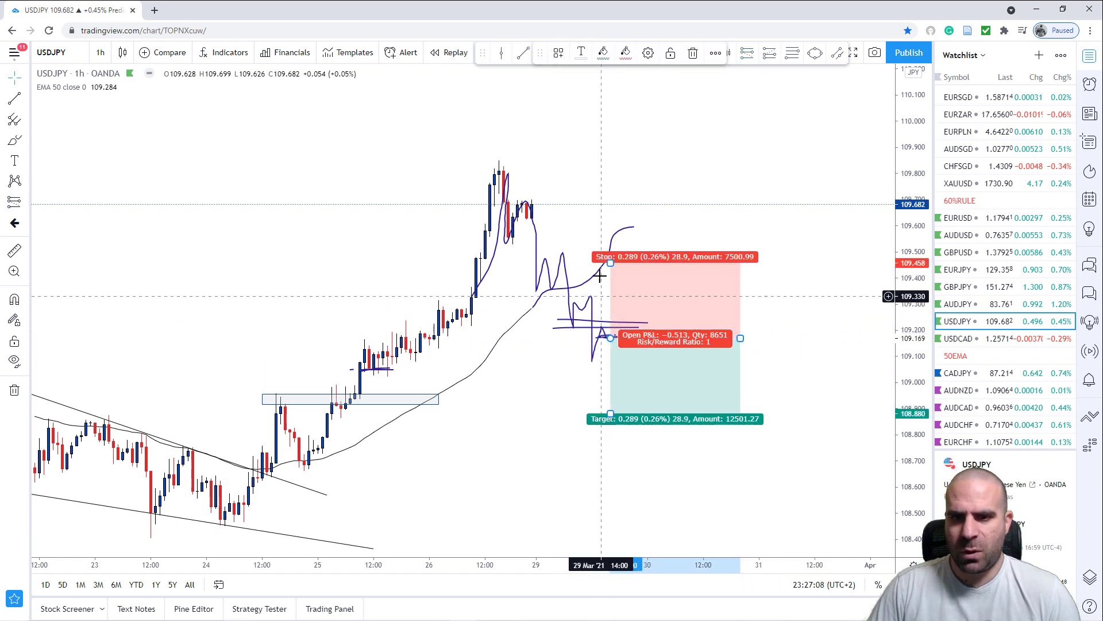
pyautogui.moveTo(609, 264); pyautogui.dragTo(611, 291)
pyautogui.moveTo(783, 385); pyautogui.dragTo(755, 365)
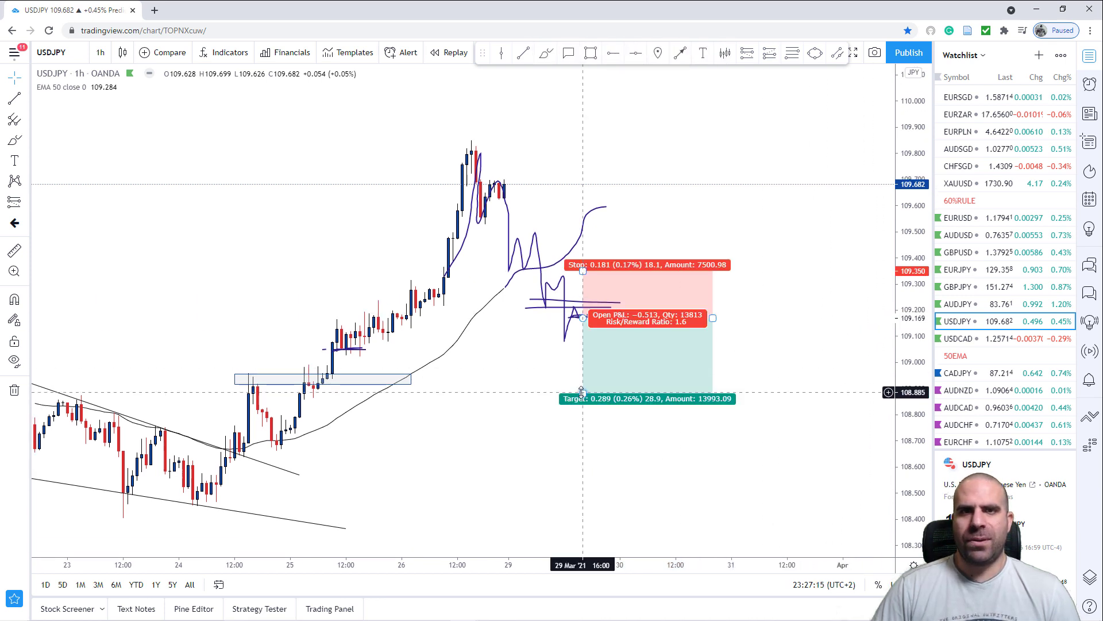
pyautogui.moveTo(582, 391); pyautogui.dragTo(582, 369)
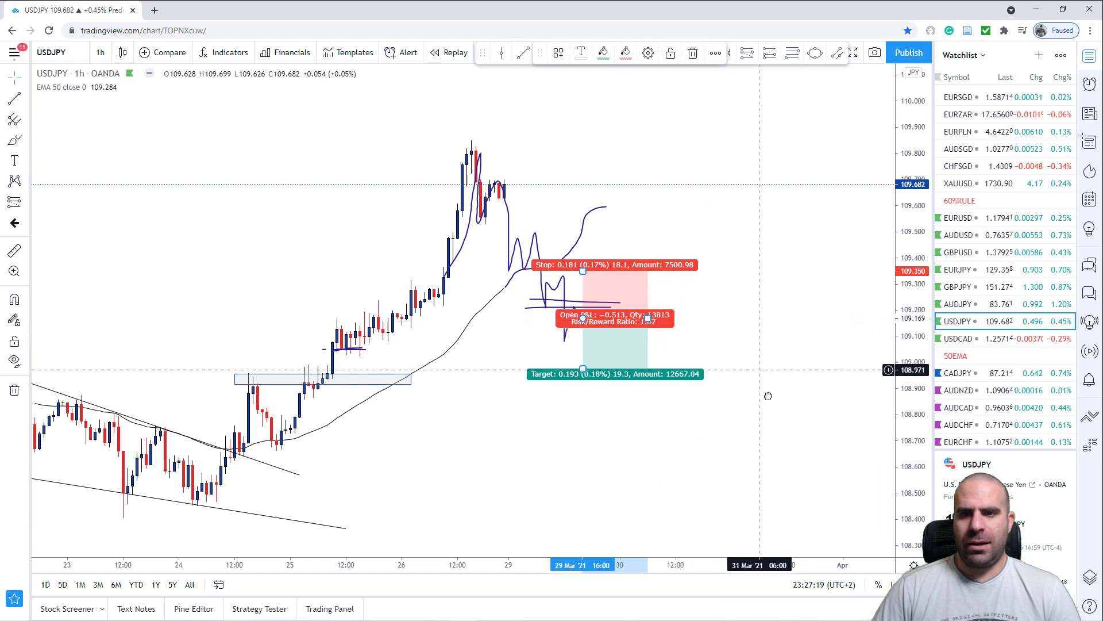
# Switch the chart to USDCAD and examine the rising channel from 19 March against the preceding decline.
pyautogui.moveTo(675, 374); pyautogui.dragTo(538, 317)
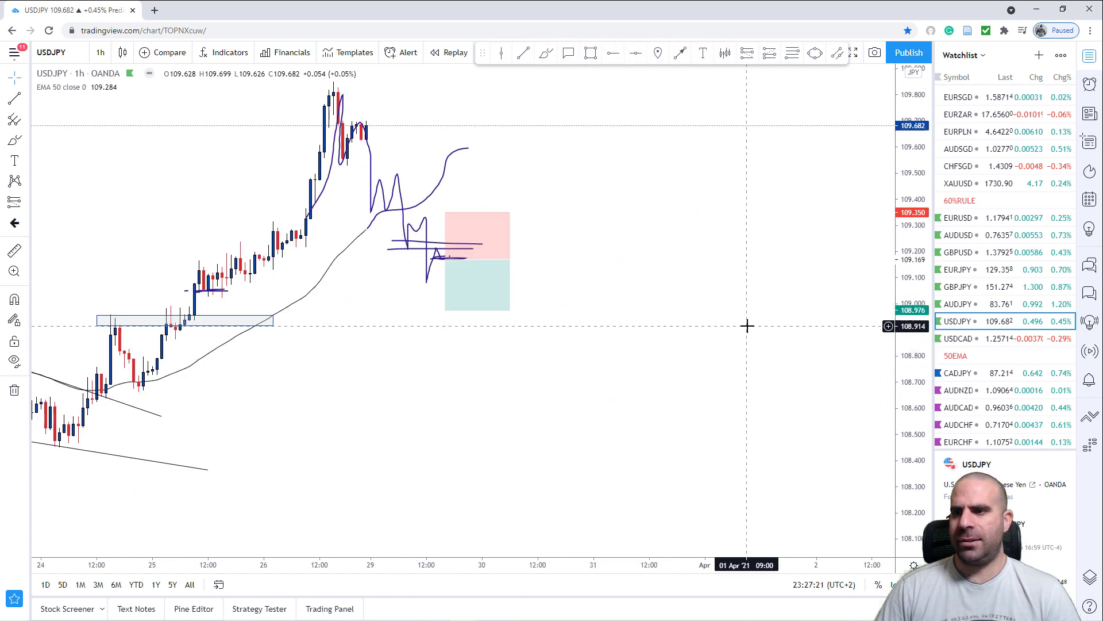
pyautogui.press('Down')
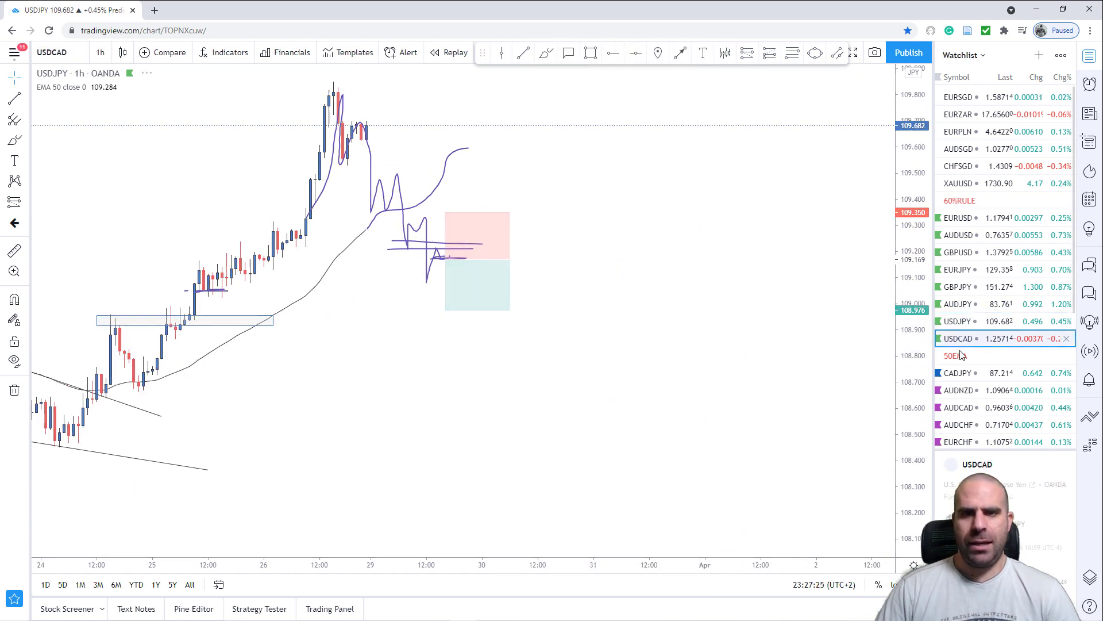
pyautogui.scroll(-5, 750, 403)
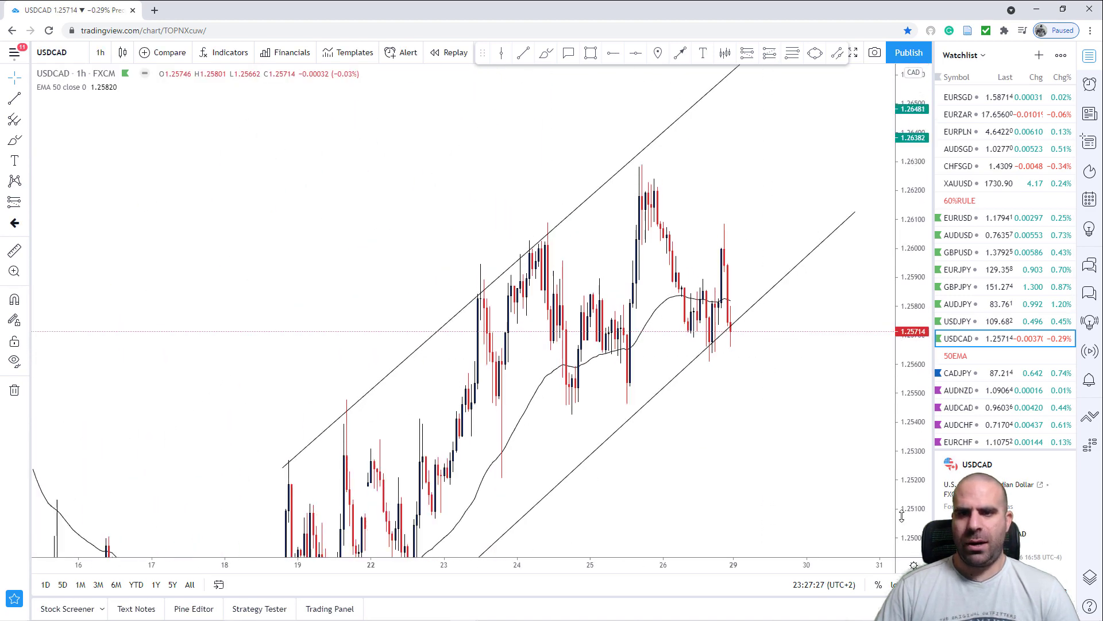
pyautogui.scroll(-5, 751, 403)
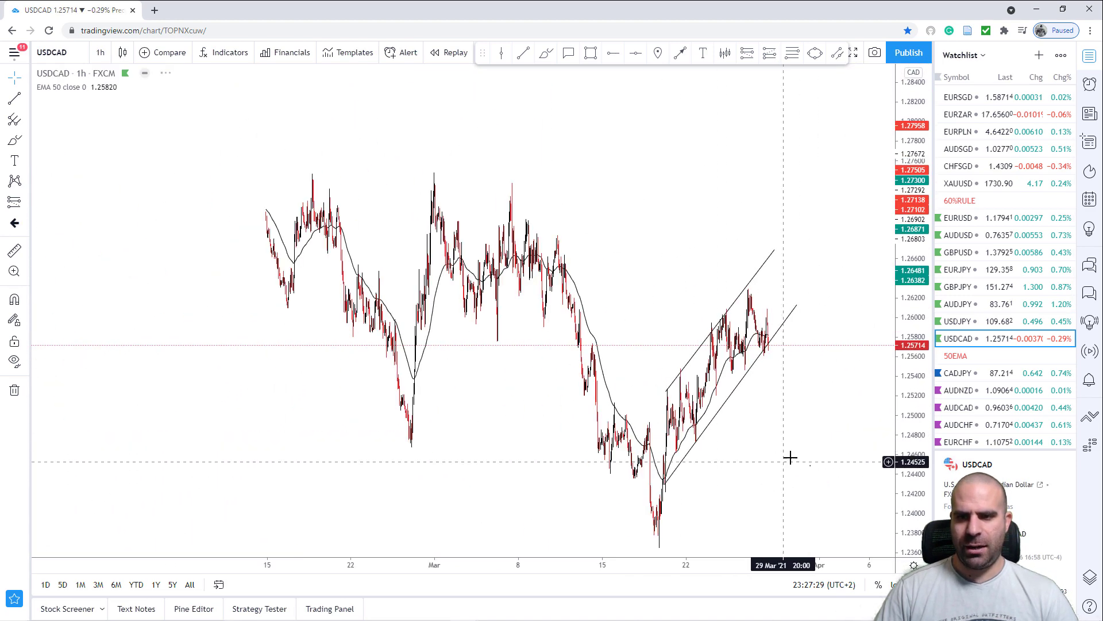
pyautogui.scroll(-2, 604, 436)
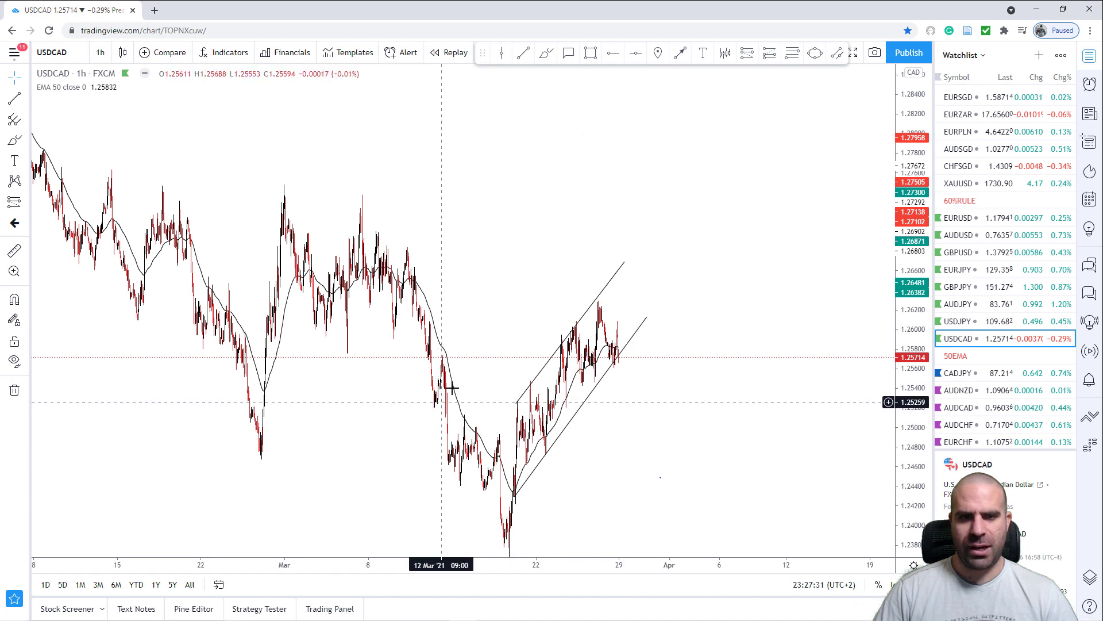
pyautogui.scroll(-3, 574, 349)
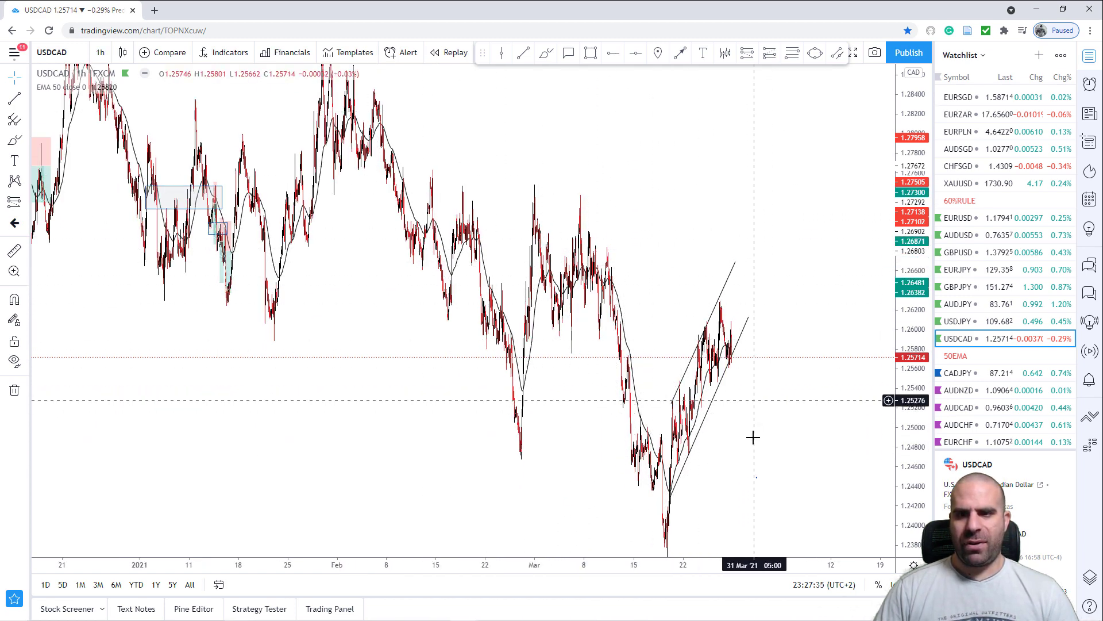
pyautogui.scroll(3, 651, 410)
pyautogui.scroll(6, 650, 410)
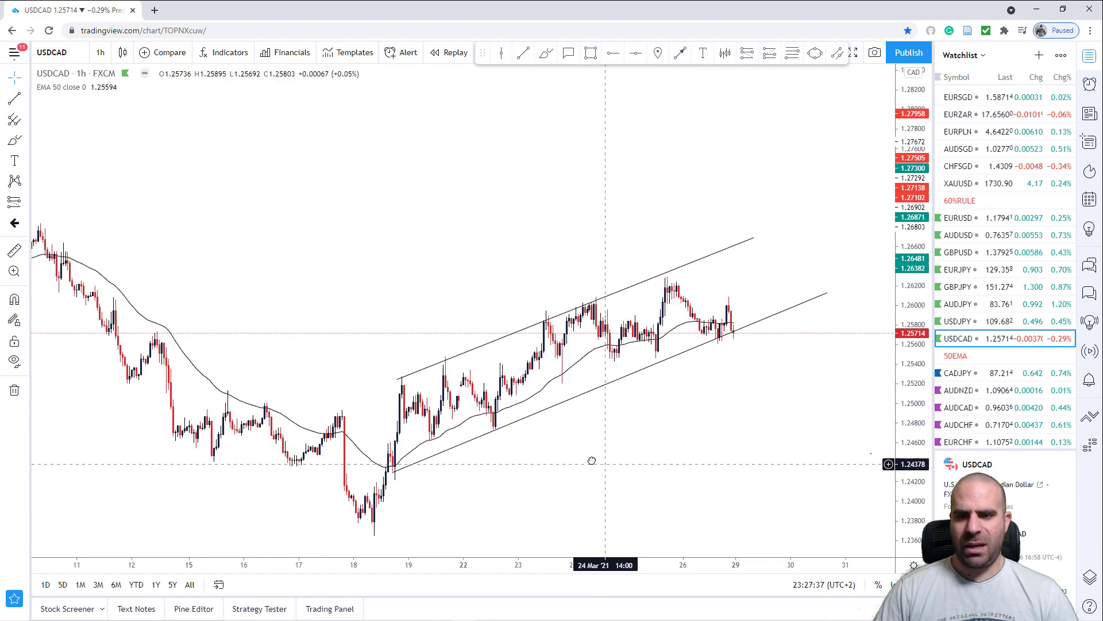
pyautogui.moveTo(848, 415); pyautogui.dragTo(787, 356)
pyautogui.moveTo(911, 405); pyautogui.dragTo(851, 164)
pyautogui.scroll(-2, 724, 316)
pyautogui.scroll(2, 426, 368)
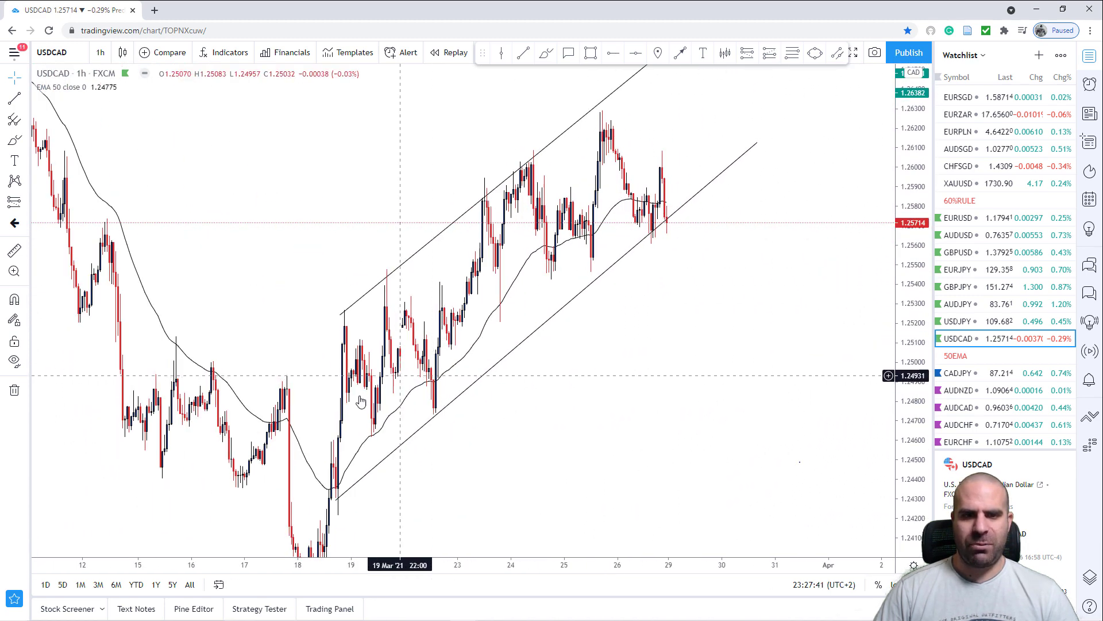
pyautogui.scroll(1, 341, 303)
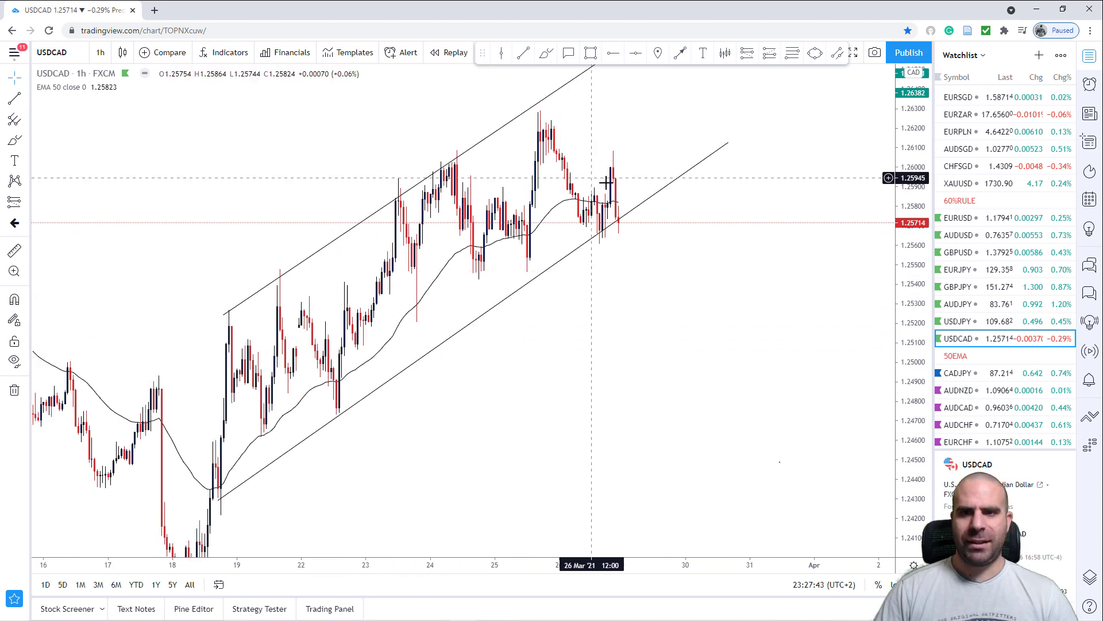
# Try brushing a USDCAD breakdown and retest dropping to about 1.2551, plus a projected EMA path rising to about 1.2599.
pyautogui.click(546, 52)
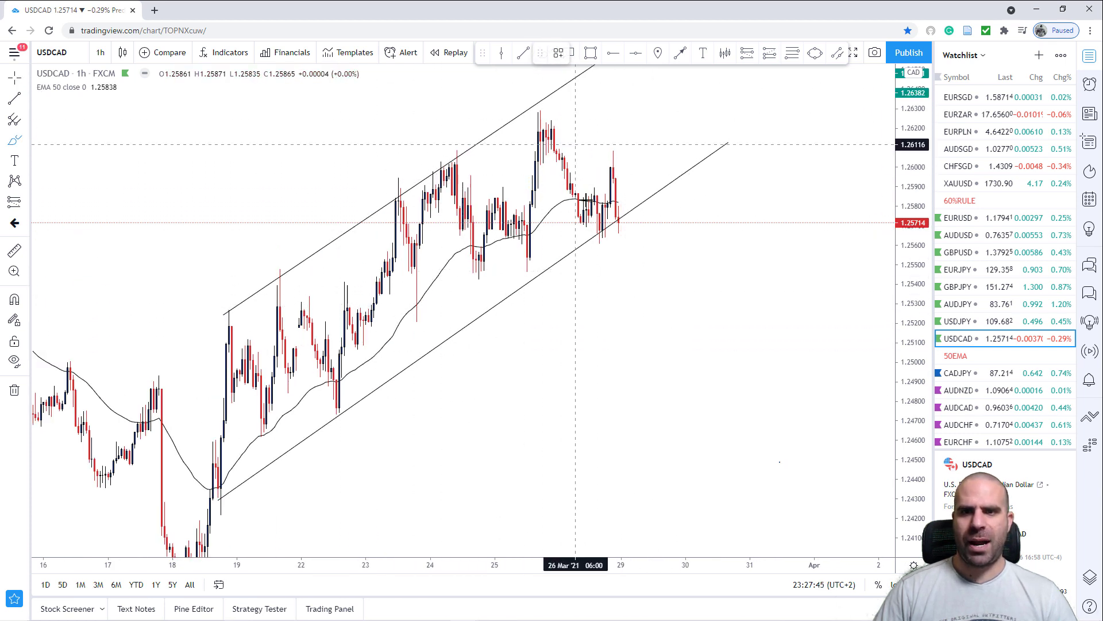
pyautogui.moveTo(603, 212)
pyautogui.mouseDown()
pyautogui.moveTo(610, 172)
pyautogui.moveTo(613, 239)
pyautogui.moveTo(654, 263)
pyautogui.mouseUp()
pyautogui.moveTo(618, 201)
pyautogui.mouseDown()
pyautogui.moveTo(729, 190)
pyautogui.moveTo(788, 168)
pyautogui.mouseUp()
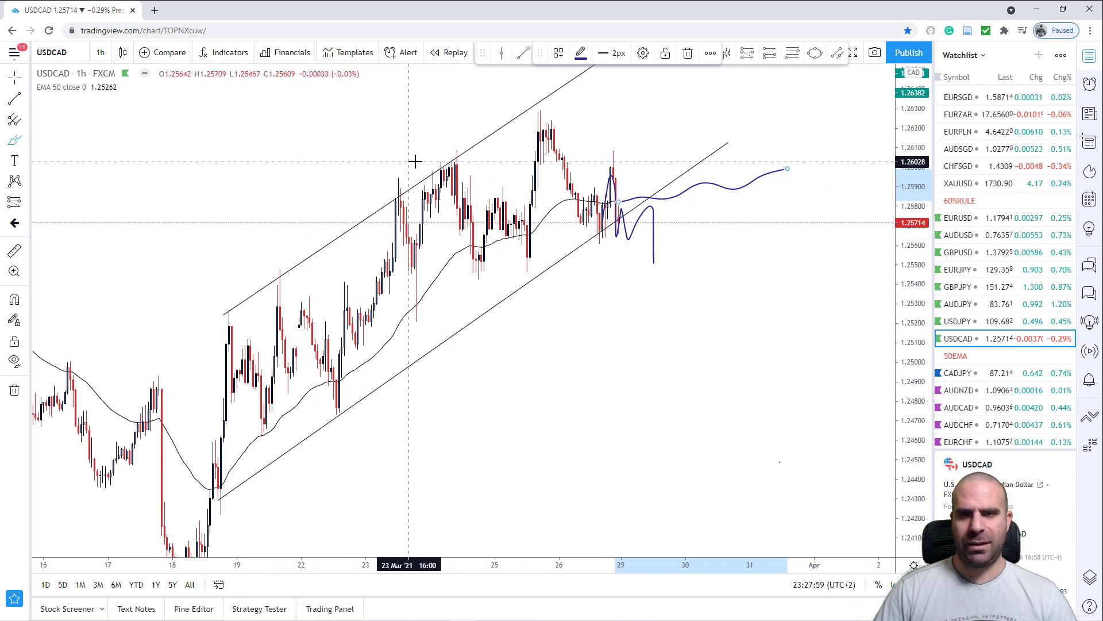
# Try brushing level pairs near 1.2606 and 1.2600, and near 1.2589 and 1.2583, and trace the price swings around them.
pyautogui.moveTo(440, 154)
pyautogui.mouseDown()
pyautogui.moveTo(598, 155)
pyautogui.moveTo(604, 172)
pyautogui.mouseUp()
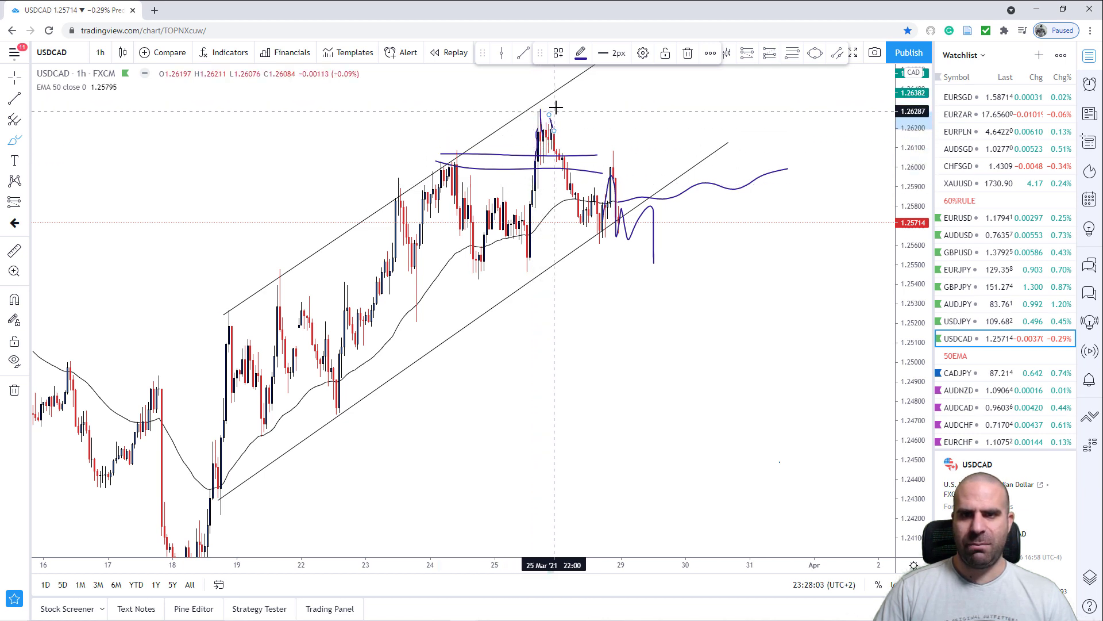
pyautogui.moveTo(557, 110)
pyautogui.mouseDown()
pyautogui.moveTo(582, 215)
pyautogui.moveTo(610, 215)
pyautogui.moveTo(631, 179)
pyautogui.mouseUp()
pyautogui.moveTo(389, 200); pyautogui.dragTo(521, 189)
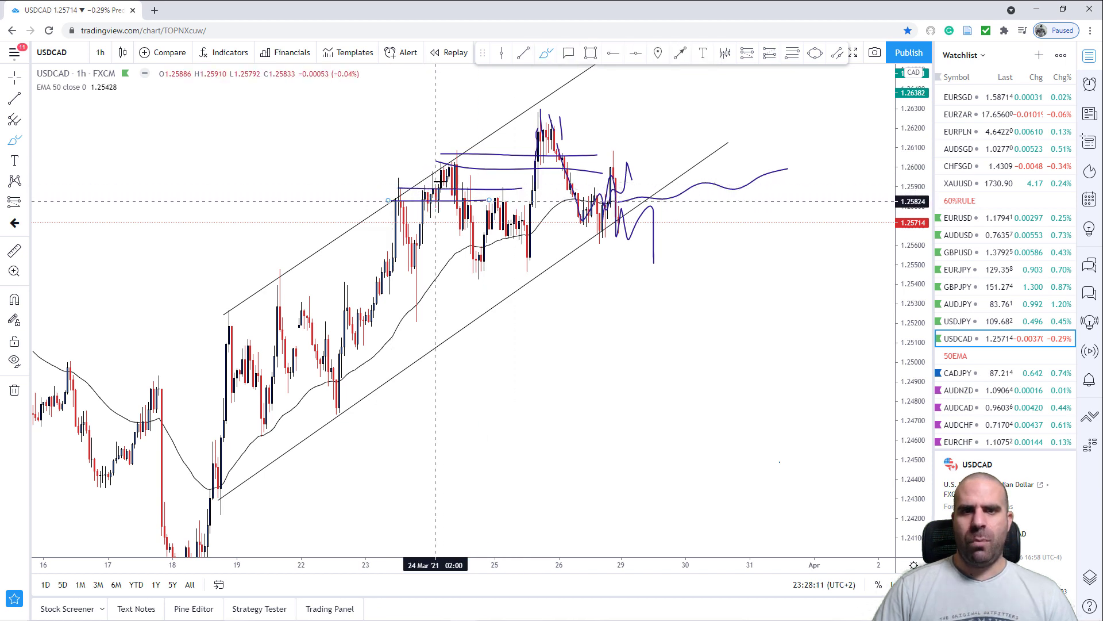
pyautogui.moveTo(440, 187); pyautogui.dragTo(454, 157)
pyautogui.moveTo(458, 171); pyautogui.dragTo(473, 252)
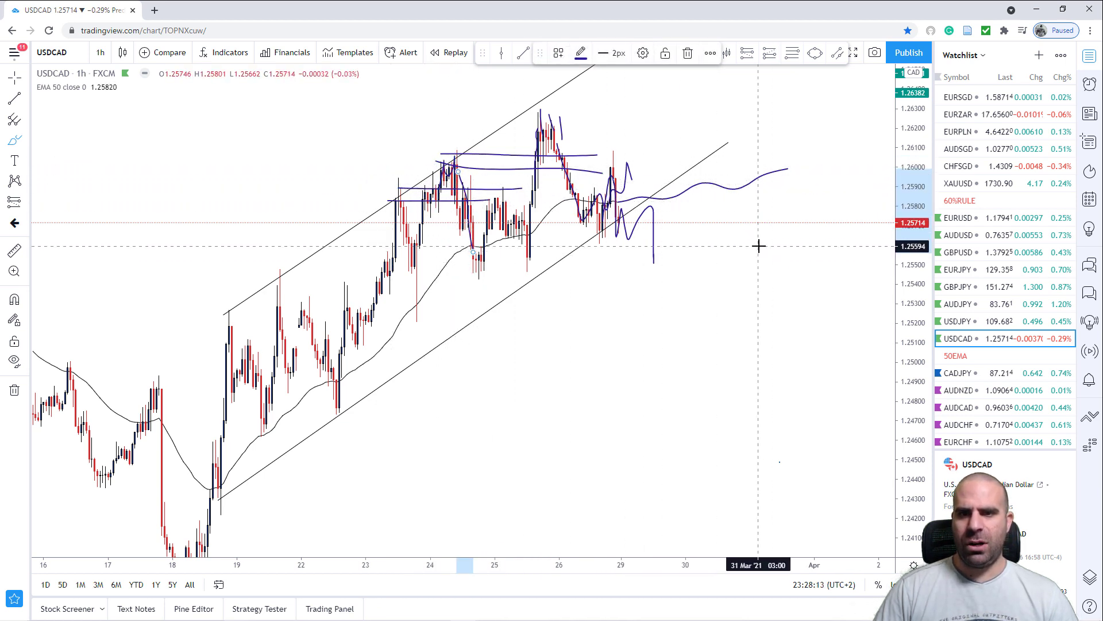
# Undo all the brush strokes on the USDCAD chart.
pyautogui.hotkey('ctrl', 'z')
pyautogui.hotkey('ctrl', 'z')
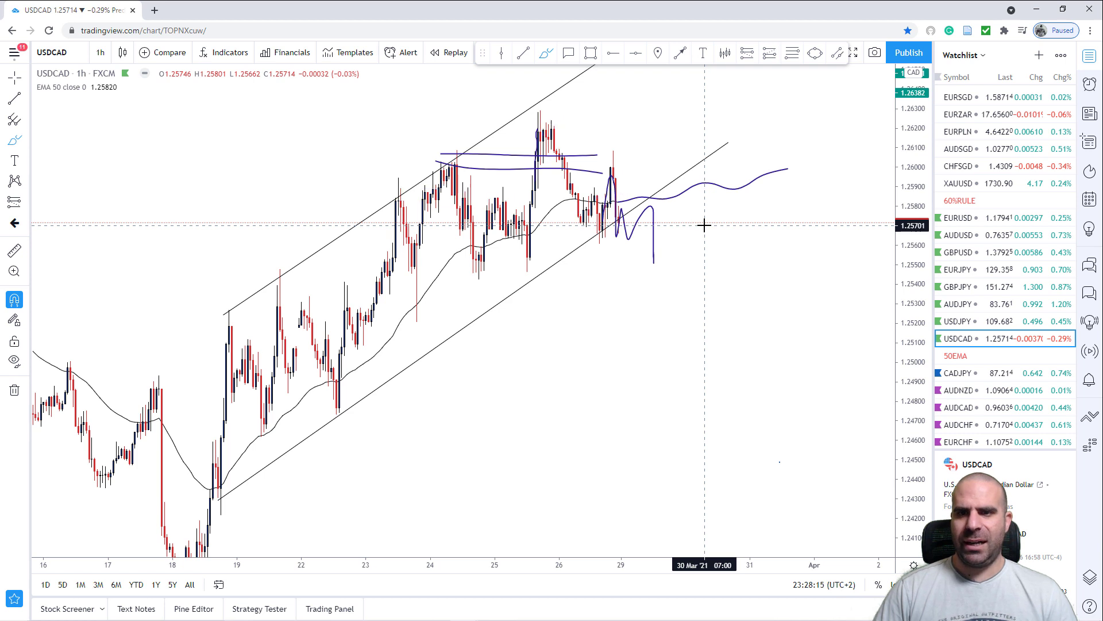
pyautogui.hotkey('ctrl', 'z')
pyautogui.hotkey('ctrl', 'z')
pyautogui.hotkey('ctrl', 'z')
pyautogui.hotkey('ctrl', 'z')
pyautogui.hotkey('ctrl', 'z')
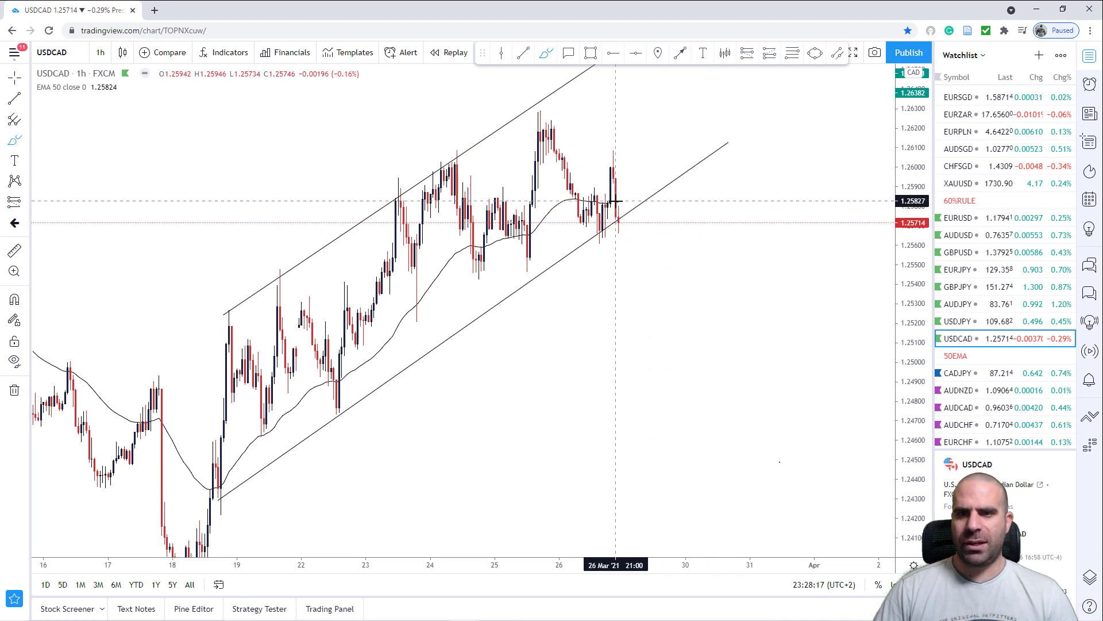
# Brush a projected EMA path to about 1.2590 on 31 March and a channel breakdown with small pullbacks dropping to about 1.2528.
pyautogui.moveTo(616, 202)
pyautogui.mouseDown()
pyautogui.moveTo(680, 214)
pyautogui.moveTo(746, 206)
pyautogui.moveTo(787, 187)
pyautogui.mouseUp()
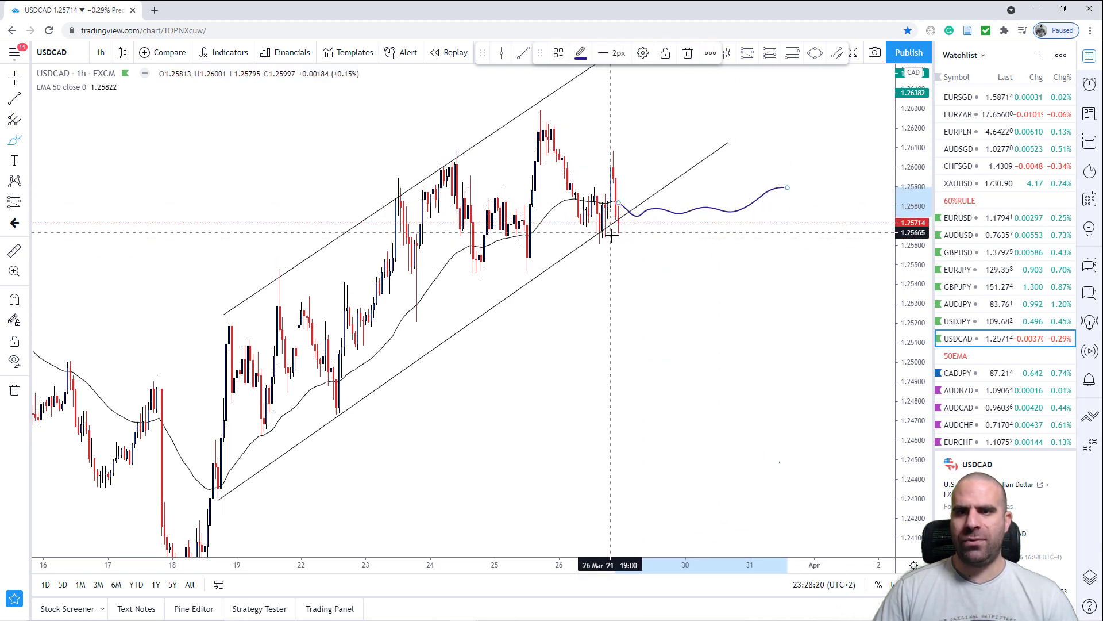
pyautogui.moveTo(605, 209)
pyautogui.mouseDown()
pyautogui.moveTo(609, 162)
pyautogui.moveTo(620, 243)
pyautogui.moveTo(630, 218)
pyautogui.moveTo(638, 244)
pyautogui.moveTo(653, 214)
pyautogui.mouseUp()
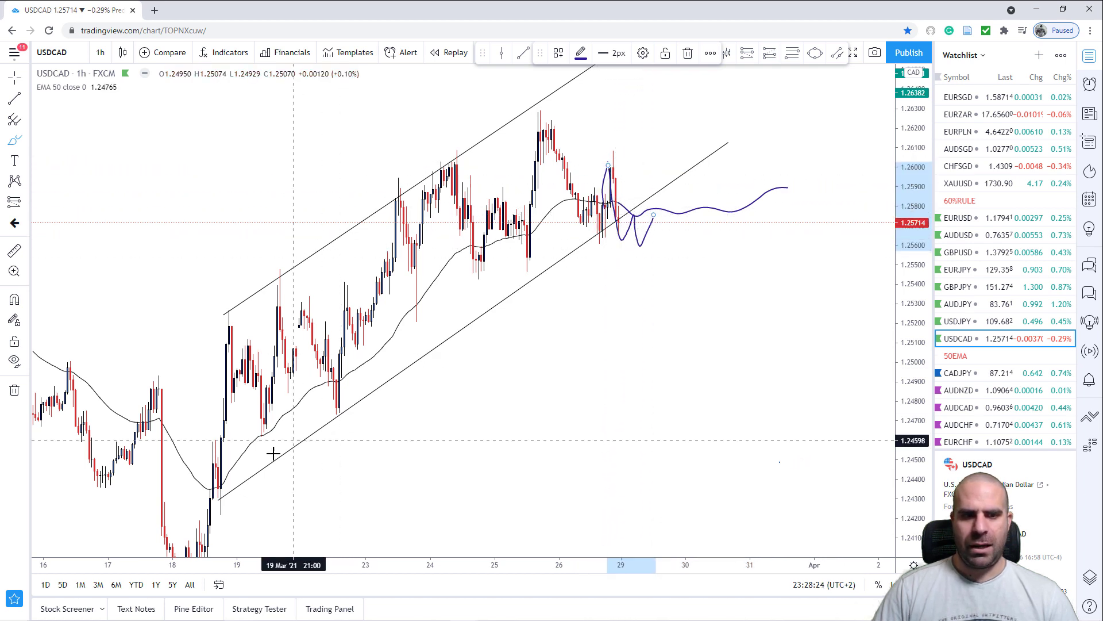
pyautogui.moveTo(220, 499); pyautogui.dragTo(763, 103)
pyautogui.hotkey('ctrl', 'z')
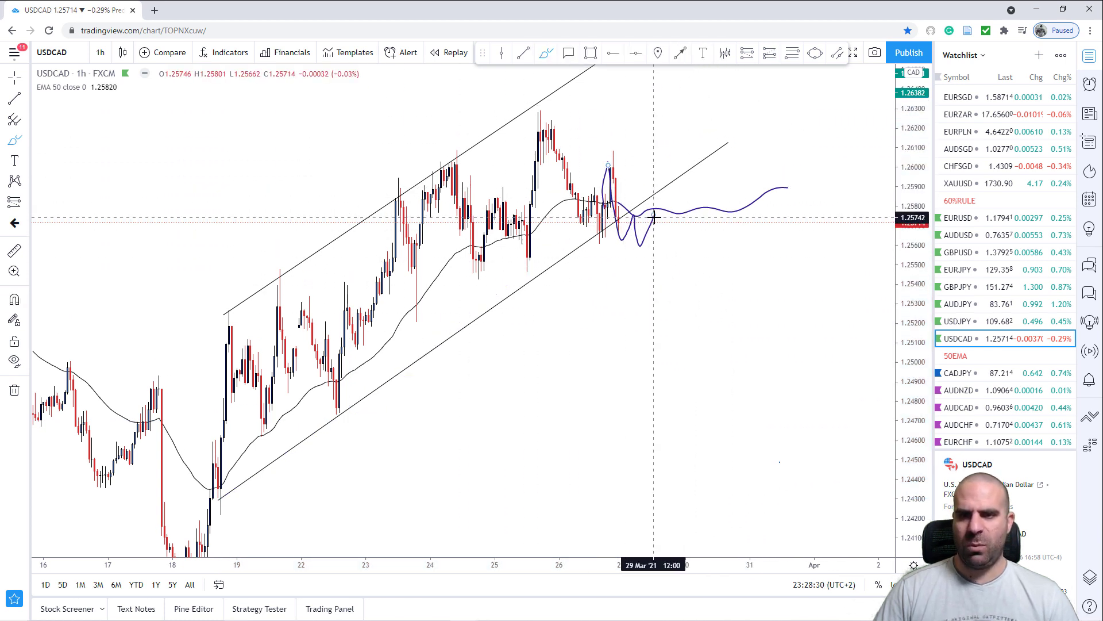
pyautogui.moveTo(654, 215); pyautogui.dragTo(658, 308)
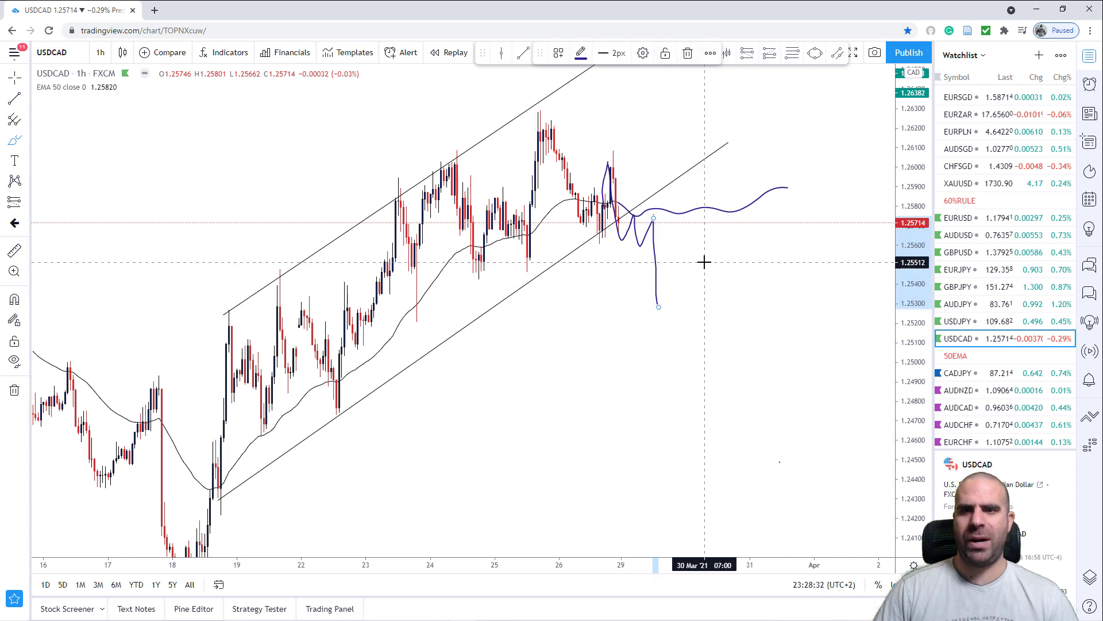
# Draw a descending trend line from 1.25639 on 26 Mar to about 1.2556 on 29 Mar and copy it along the pullback's highs.
pyautogui.hotkey('alt', 't')
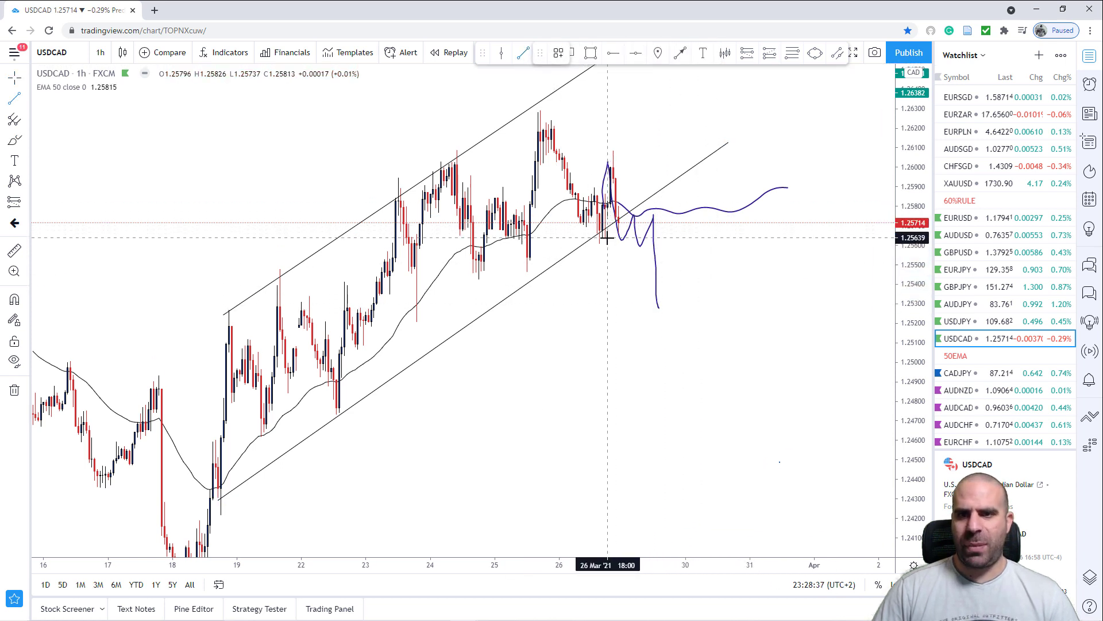
pyautogui.click(607, 237)
pyautogui.click(670, 252)
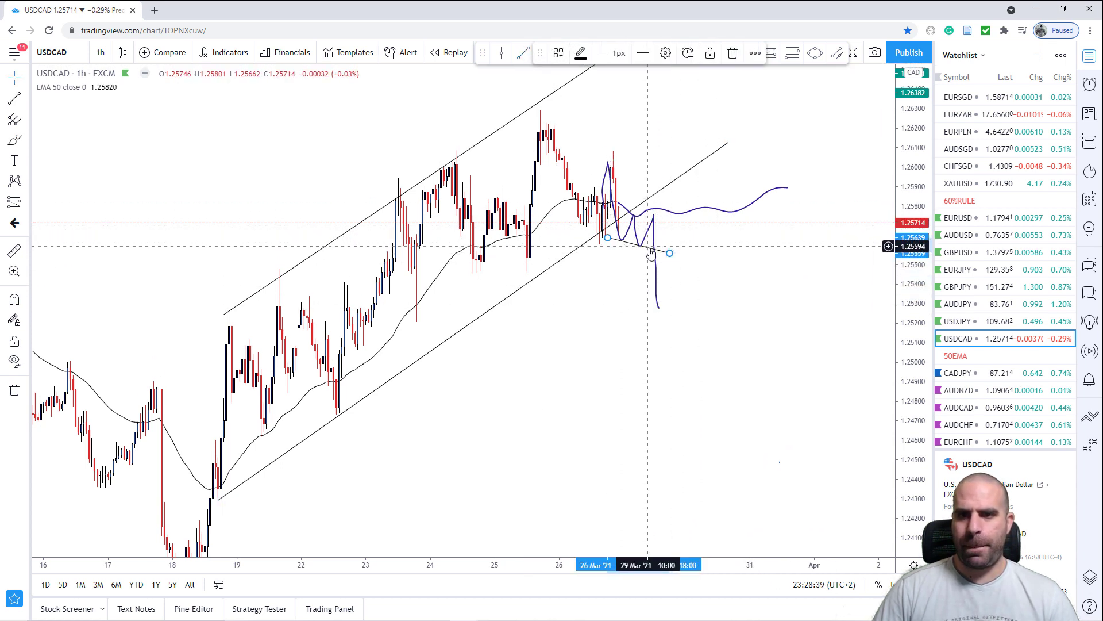
pyautogui.keyDown('ctrl'); pyautogui.moveTo(649, 249); pyautogui.dragTo(652, 214); pyautogui.keyUp('ctrl')
pyautogui.click(734, 360)
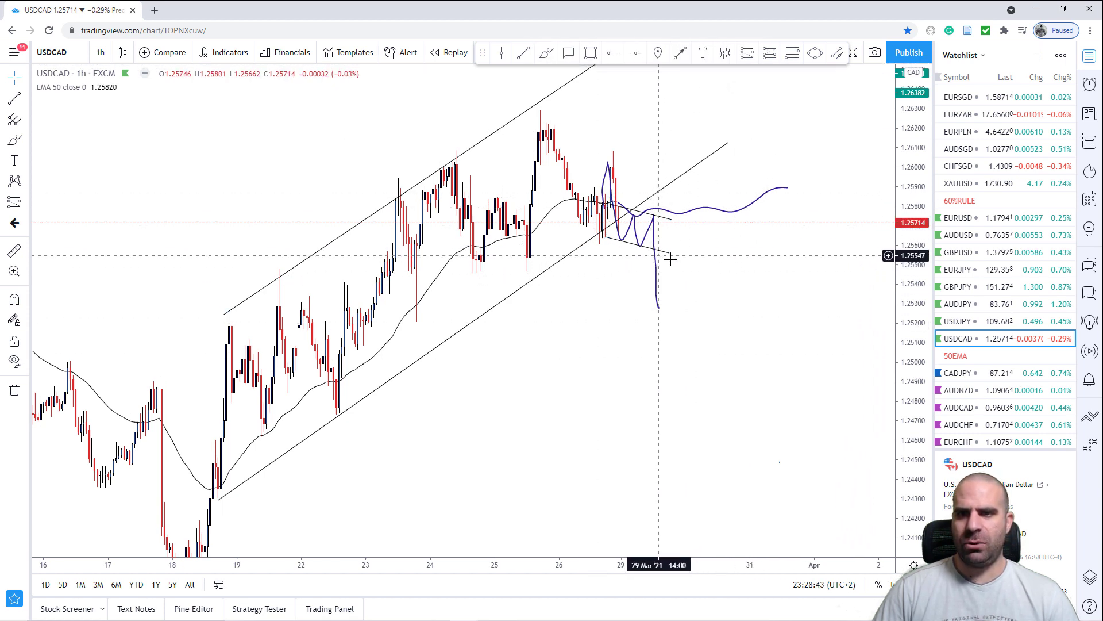
# Place a short position at 1.25550 on 29 Mar 15:00 with stop 1.25786 and target 1.25082, and shorten its span to 30 Mar.
pyautogui.click(747, 53)
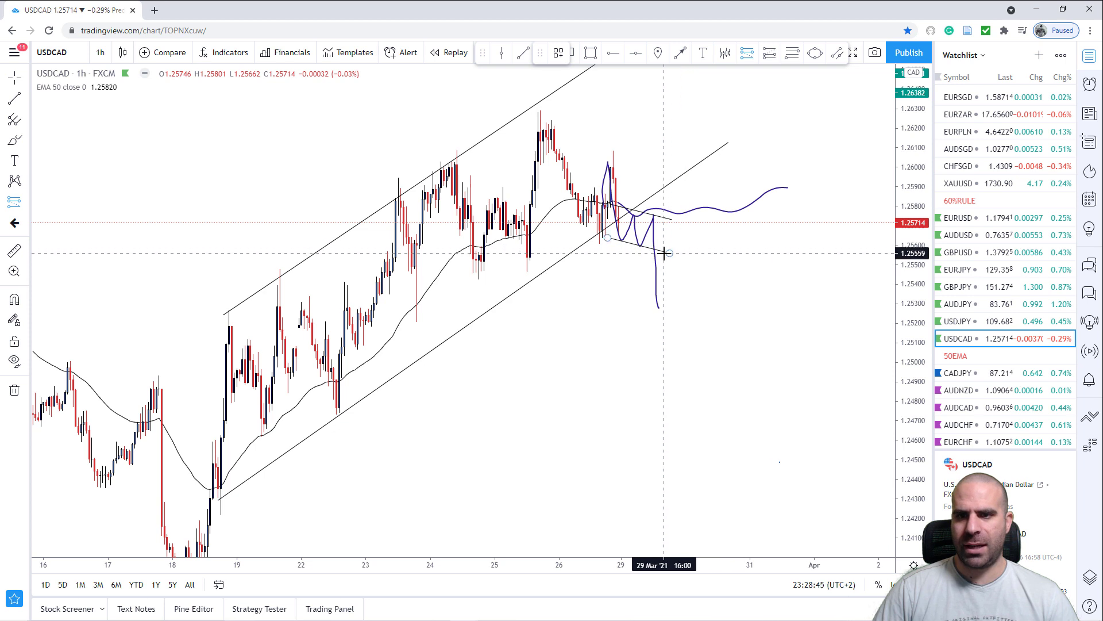
pyautogui.click(662, 254)
pyautogui.moveTo(669, 152); pyautogui.dragTo(662, 210)
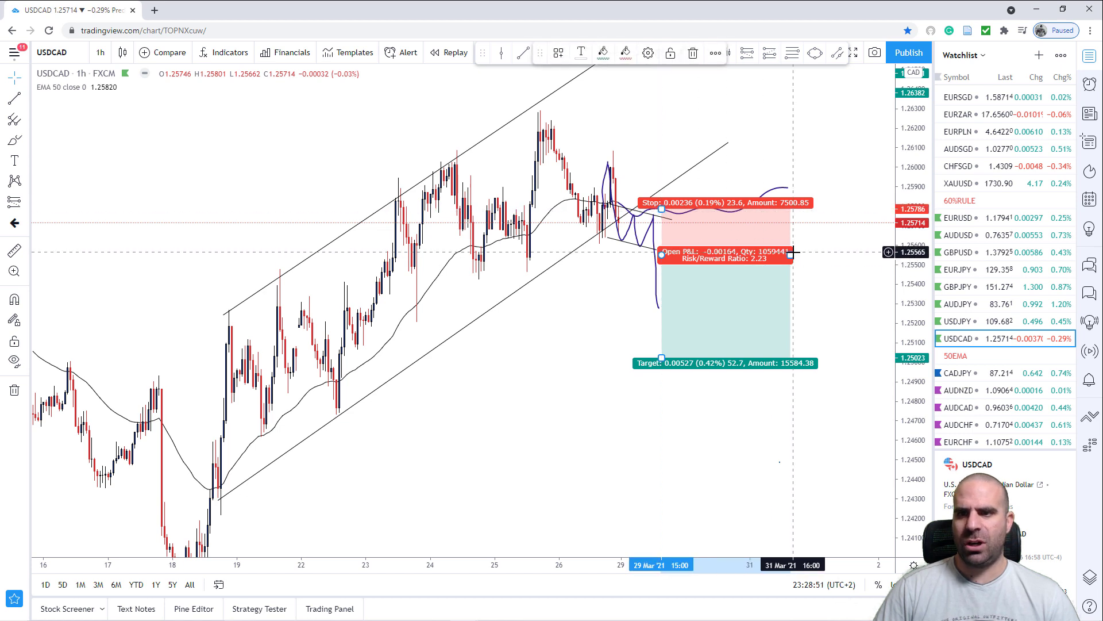
pyautogui.moveTo(791, 255); pyautogui.dragTo(728, 262)
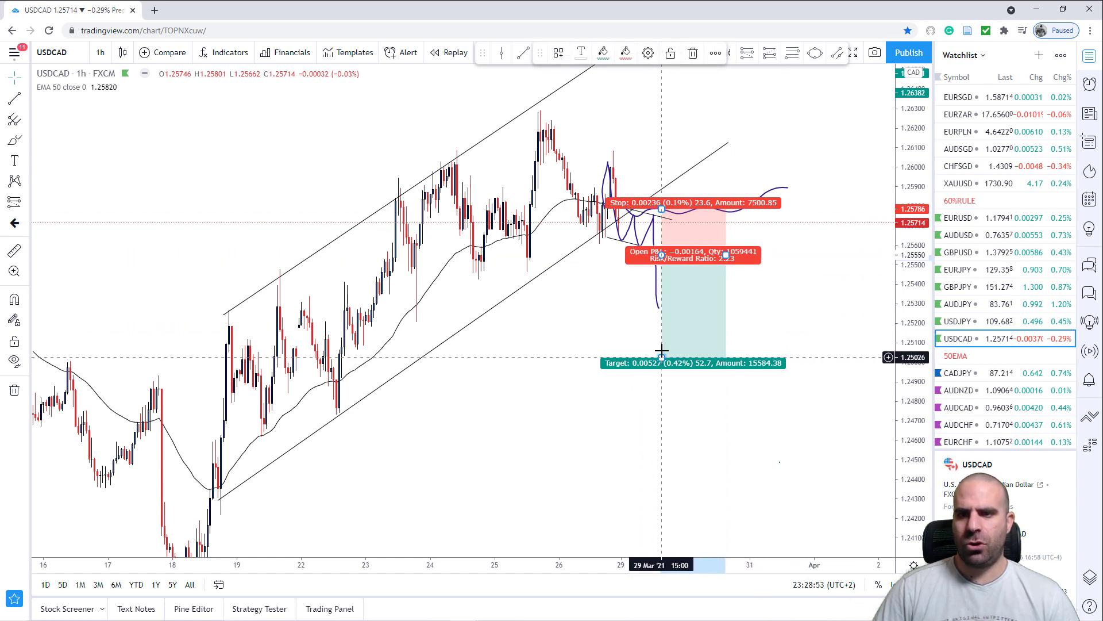
pyautogui.moveTo(661, 357); pyautogui.dragTo(662, 346)
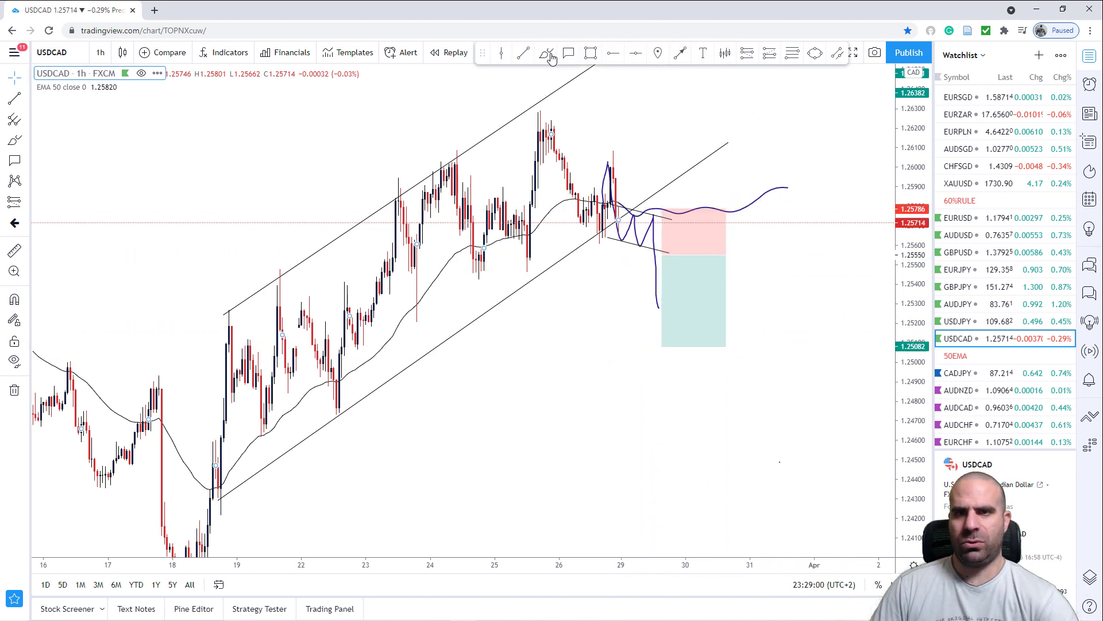
# Brush a sideways zigzag after the projected drop, undo its end, and redraw it as a short pullback falling to about 1.2533.
pyautogui.click(547, 53)
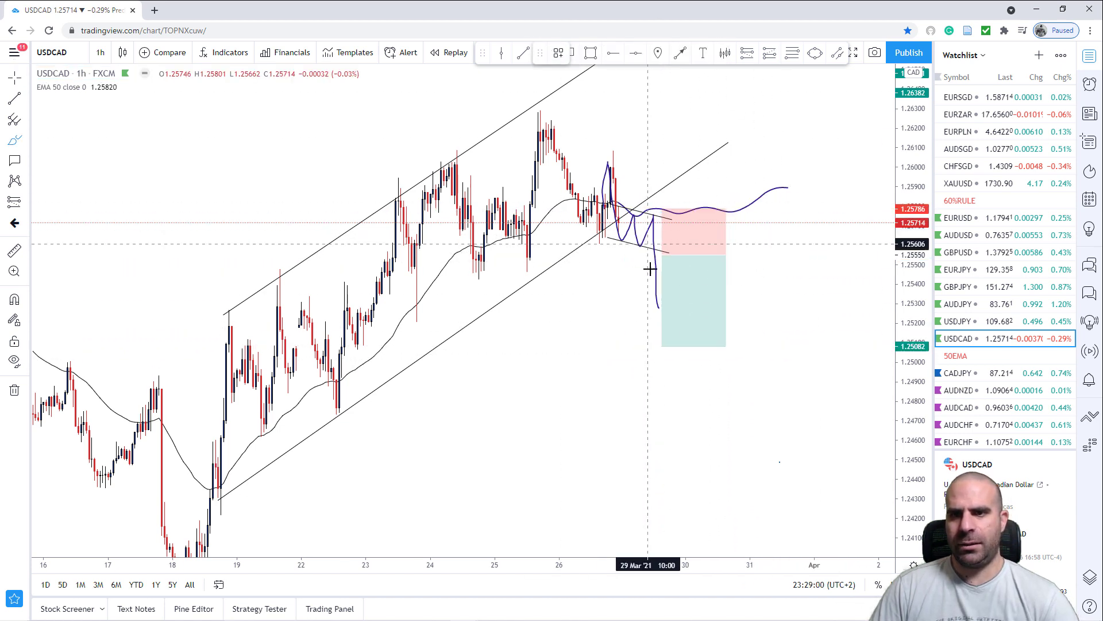
pyautogui.moveTo(659, 304); pyautogui.dragTo(727, 275)
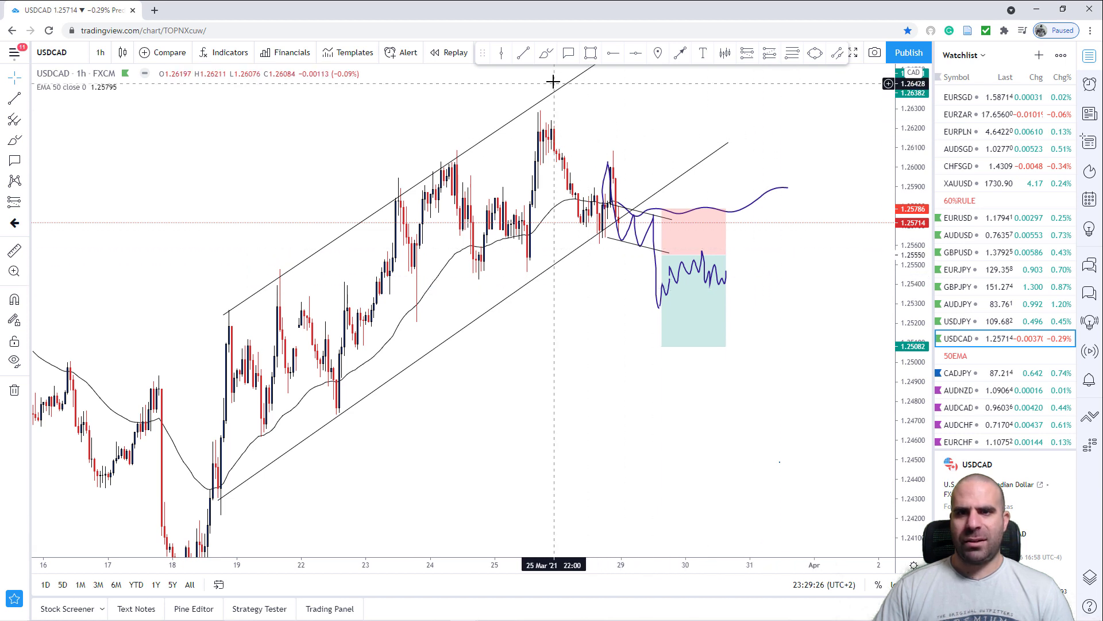
pyautogui.hotkey('ctrl', 'z')
pyautogui.click(675, 280)
pyautogui.moveTo(669, 281)
pyautogui.mouseDown()
pyautogui.moveTo(684, 257)
pyautogui.moveTo(688, 297)
pyautogui.mouseUp()
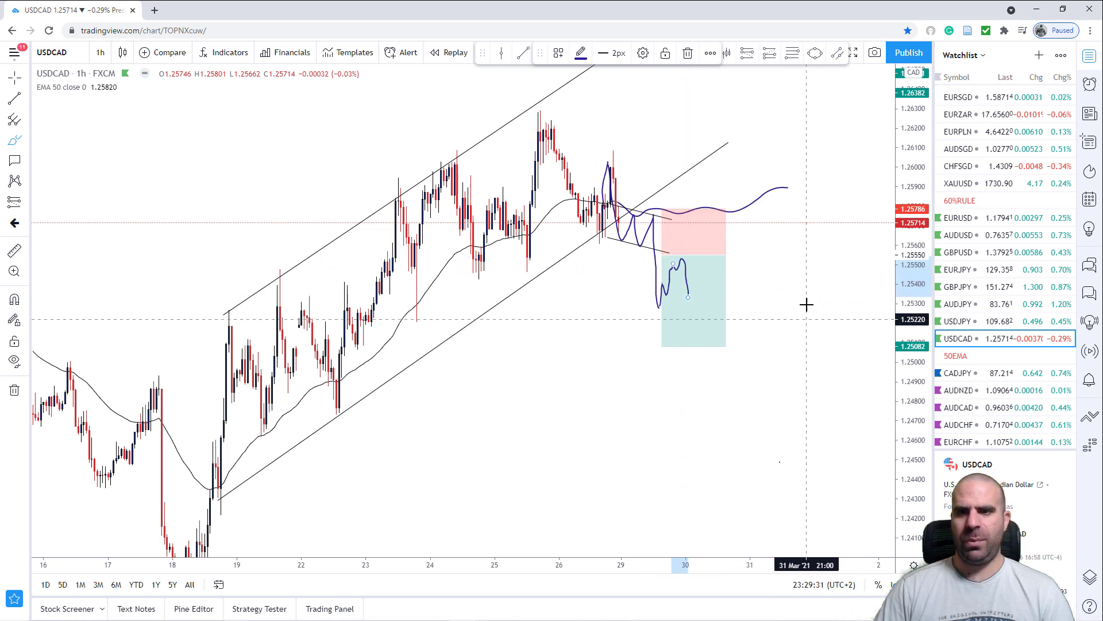
pyautogui.click(796, 251)
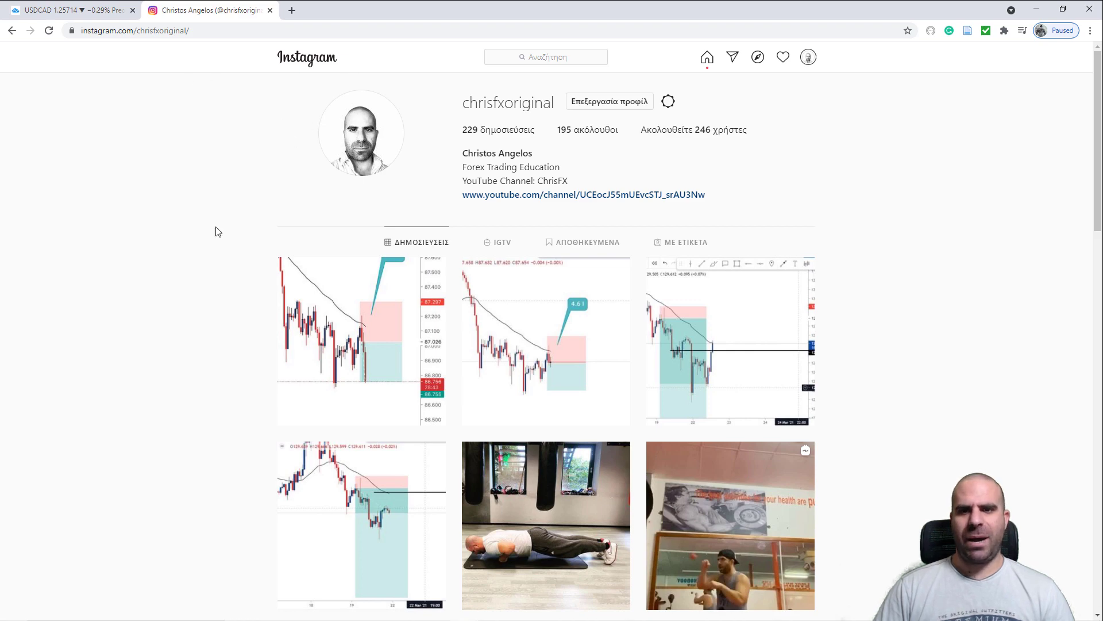
# Browse the posts on the Instagram trading profile and open the EURJPY short trade post.
pyautogui.scroll(-4, 929, 278)
pyautogui.scroll(4, 928, 278)
pyautogui.scroll(-14, 929, 279)
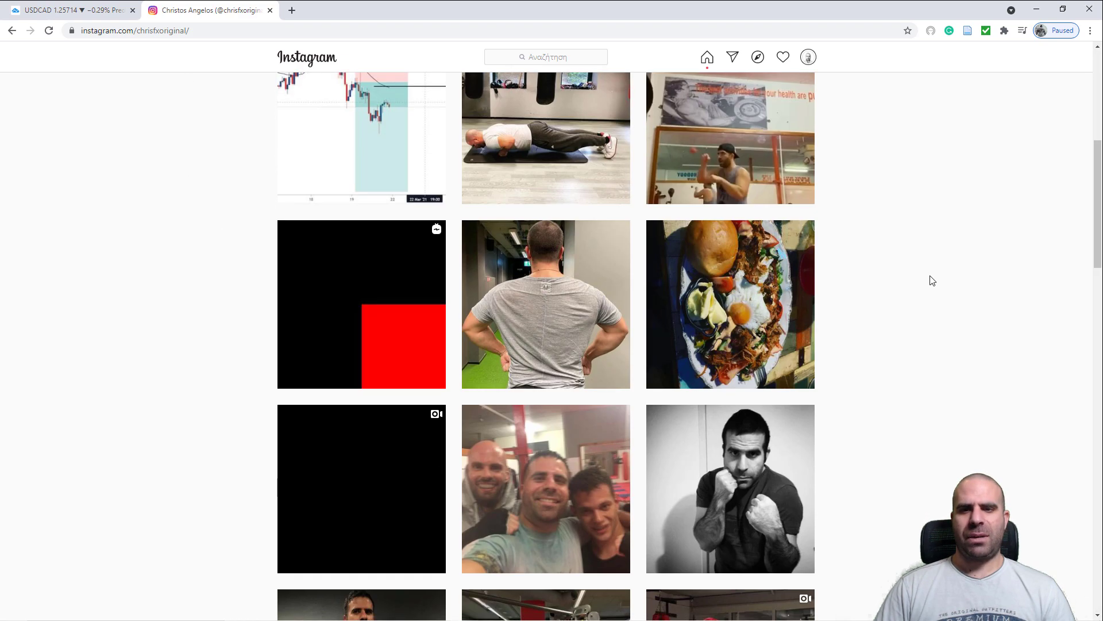
pyautogui.scroll(-11, 933, 280)
pyautogui.scroll(19, 932, 280)
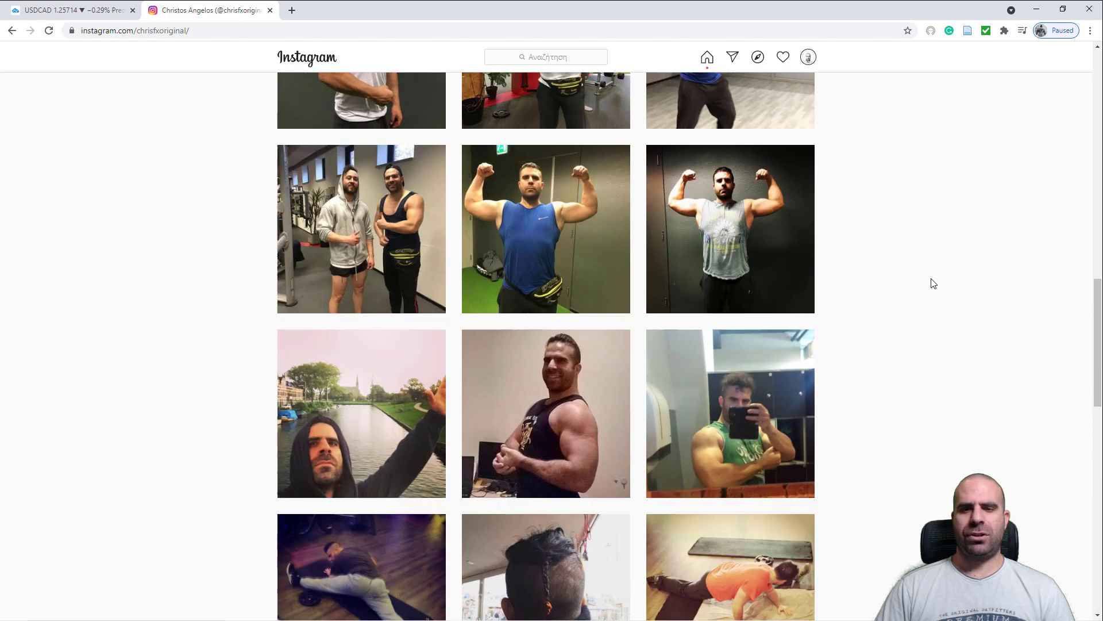
pyautogui.scroll(6, 933, 280)
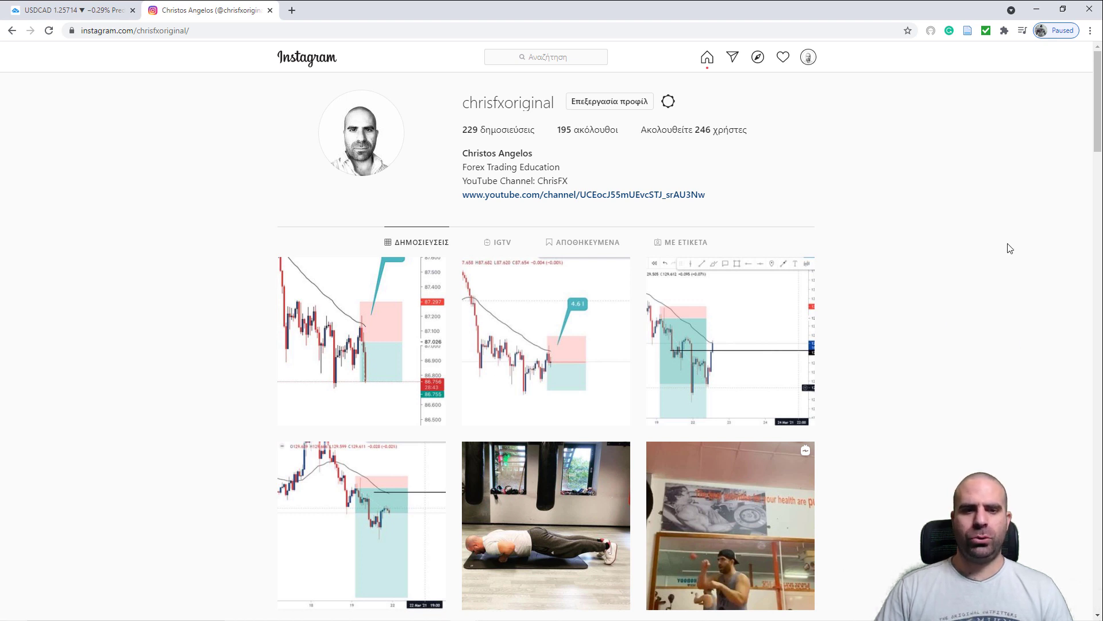
pyautogui.click(374, 474)
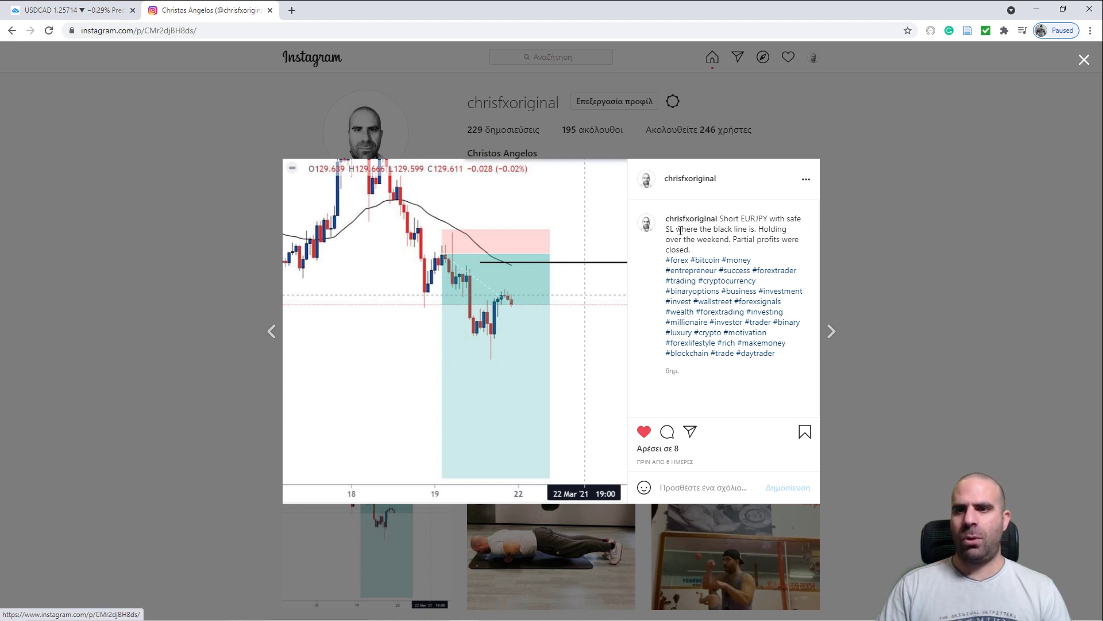
# Read the EURJPY short post's caption about the safe stop loss, and view the follow-up EUR/JPY stop-loss post.
pyautogui.moveTo(680, 230); pyautogui.dragTo(803, 236)
pyautogui.click(769, 239)
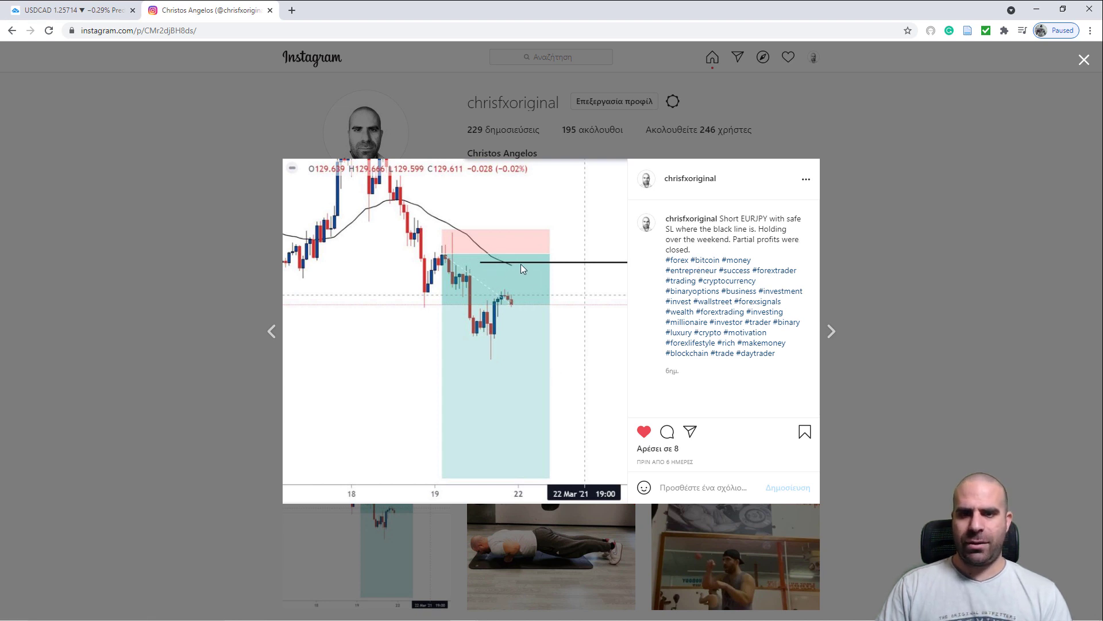
pyautogui.press('Escape')
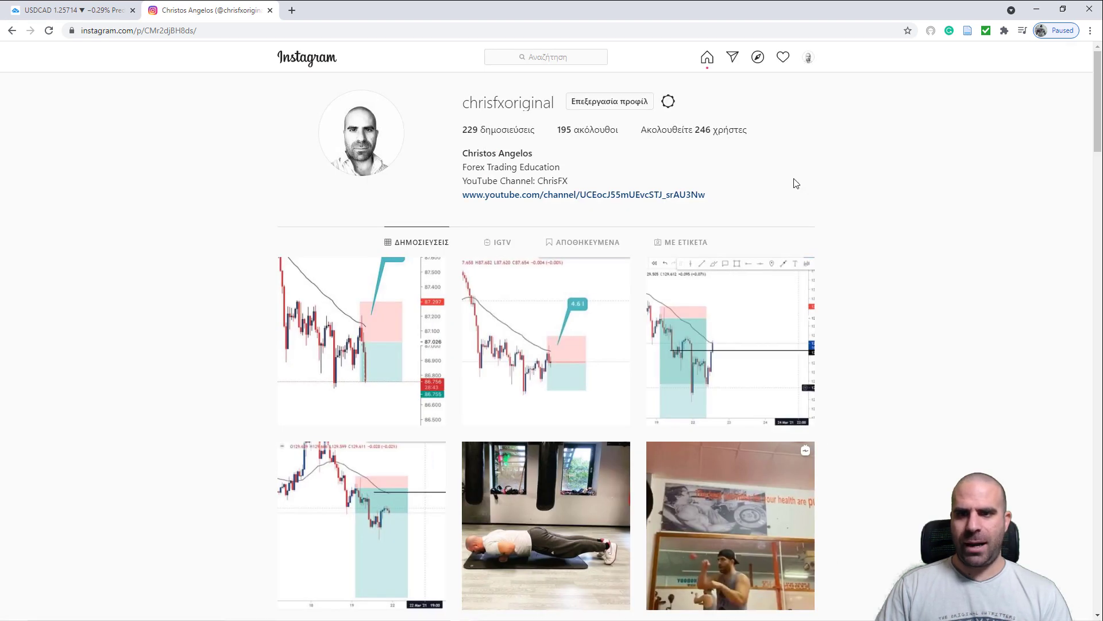
pyautogui.click(743, 309)
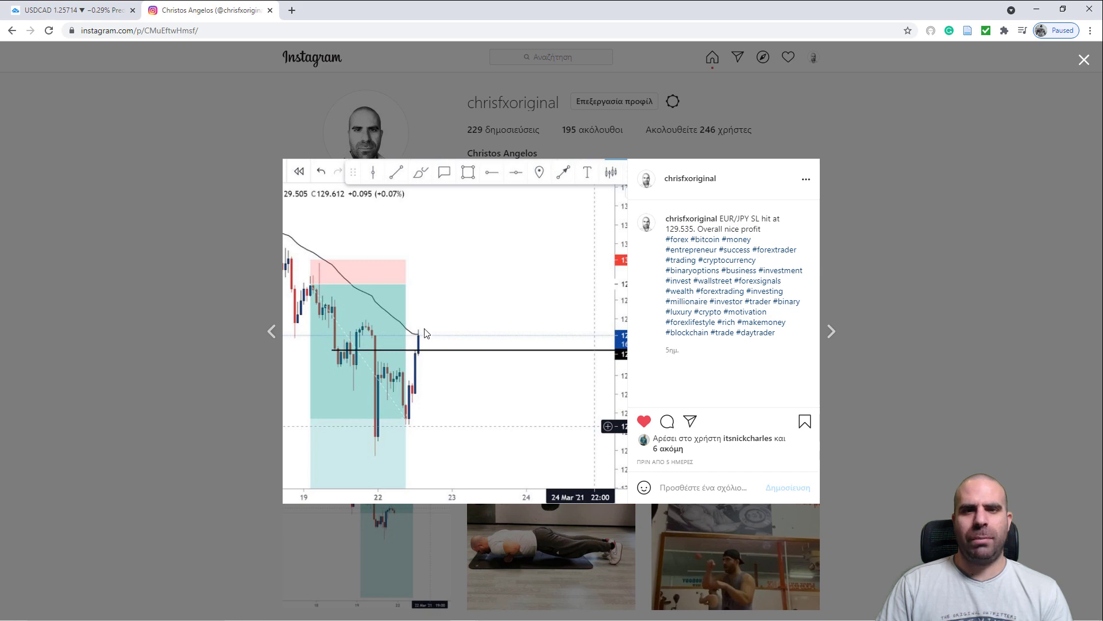
pyautogui.press('Escape')
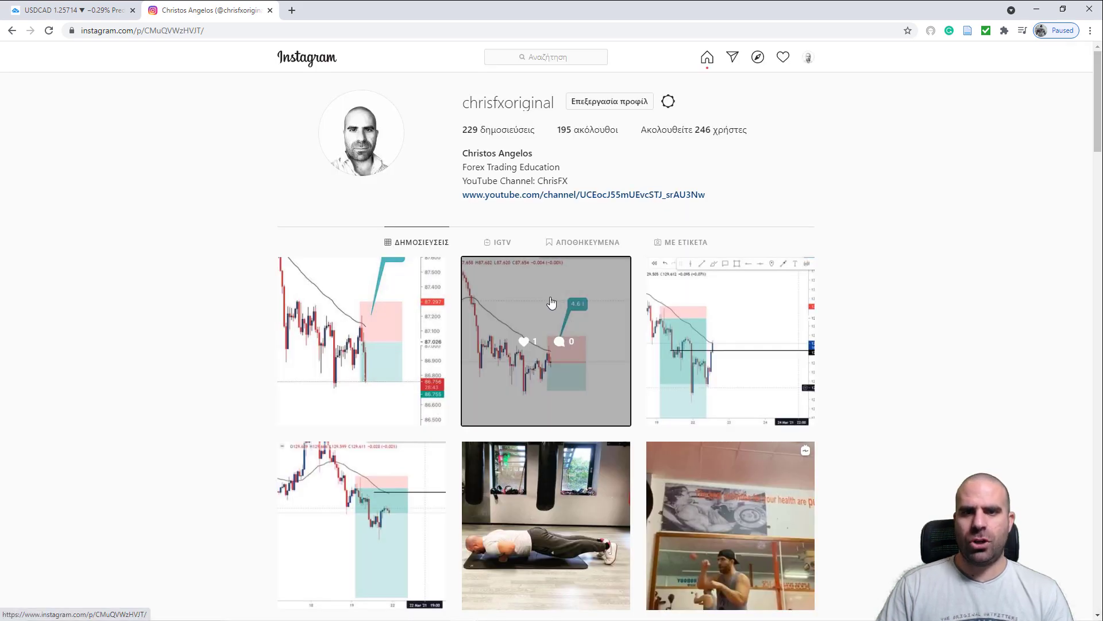
# Open the CAD/JPY short trade post and highlight the pair name and the wick rejection wording in its caption.
pyautogui.click(552, 300)
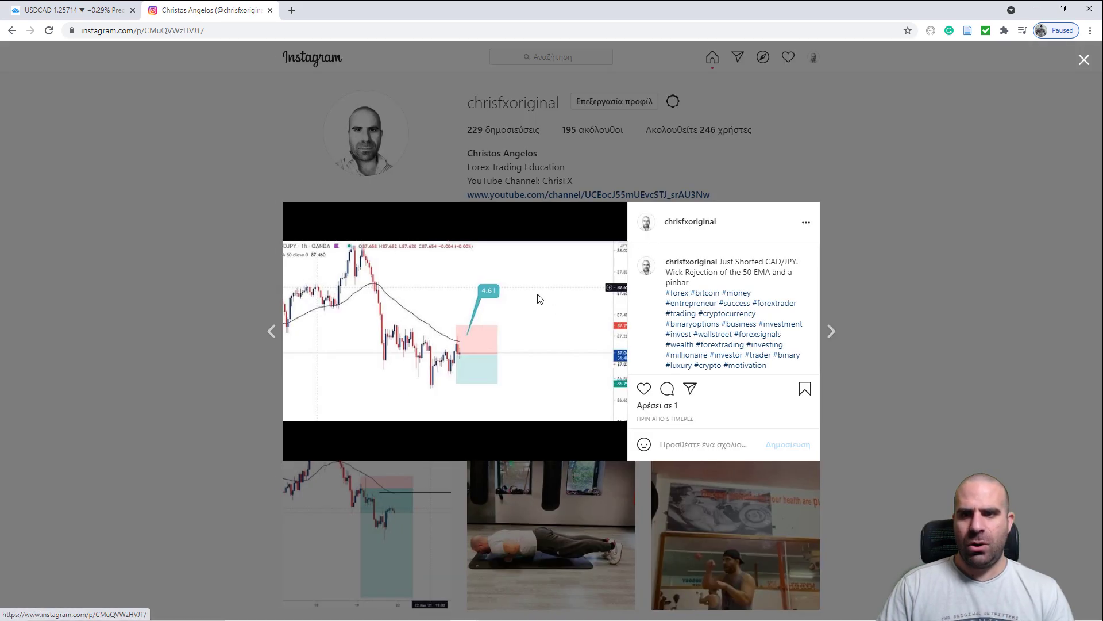
pyautogui.press('Escape')
pyautogui.click(563, 289)
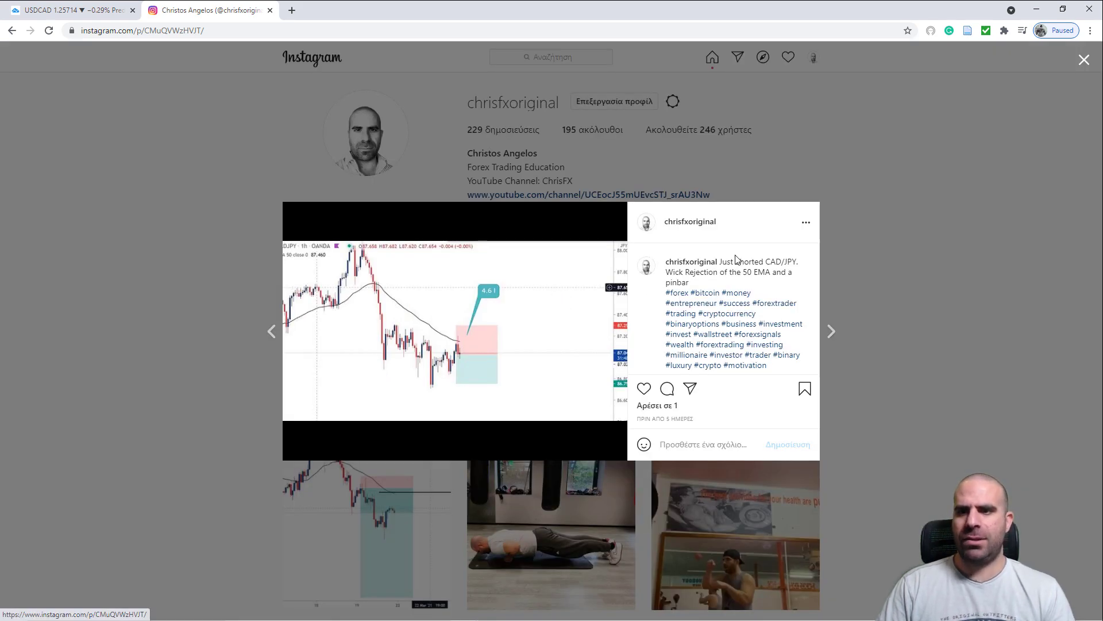
pyautogui.moveTo(766, 261); pyautogui.dragTo(807, 266)
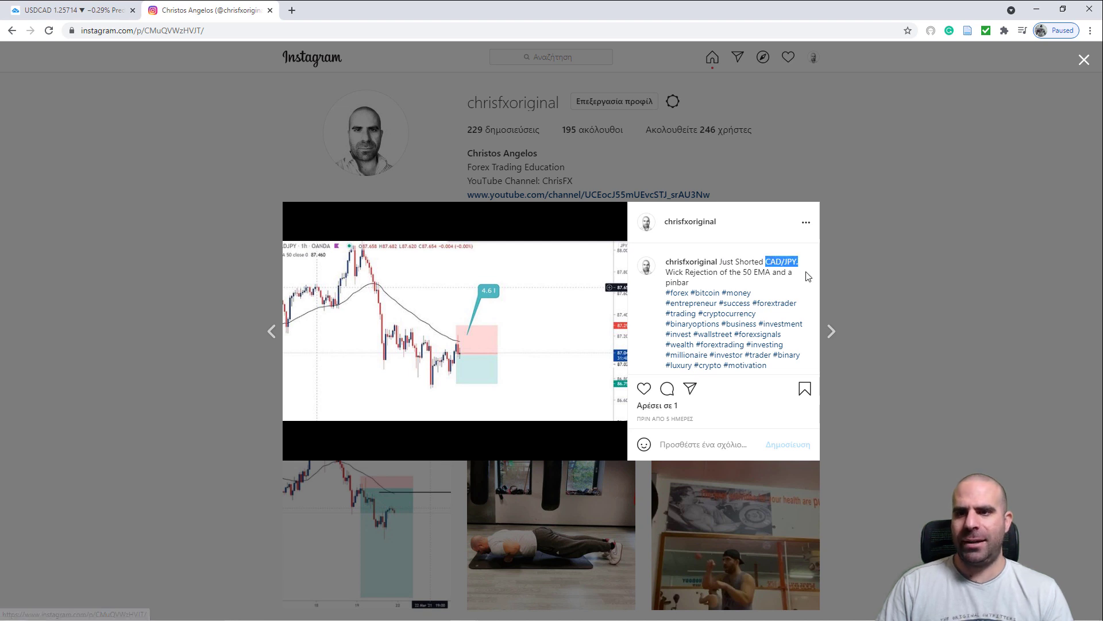
pyautogui.moveTo(670, 272); pyautogui.dragTo(725, 272)
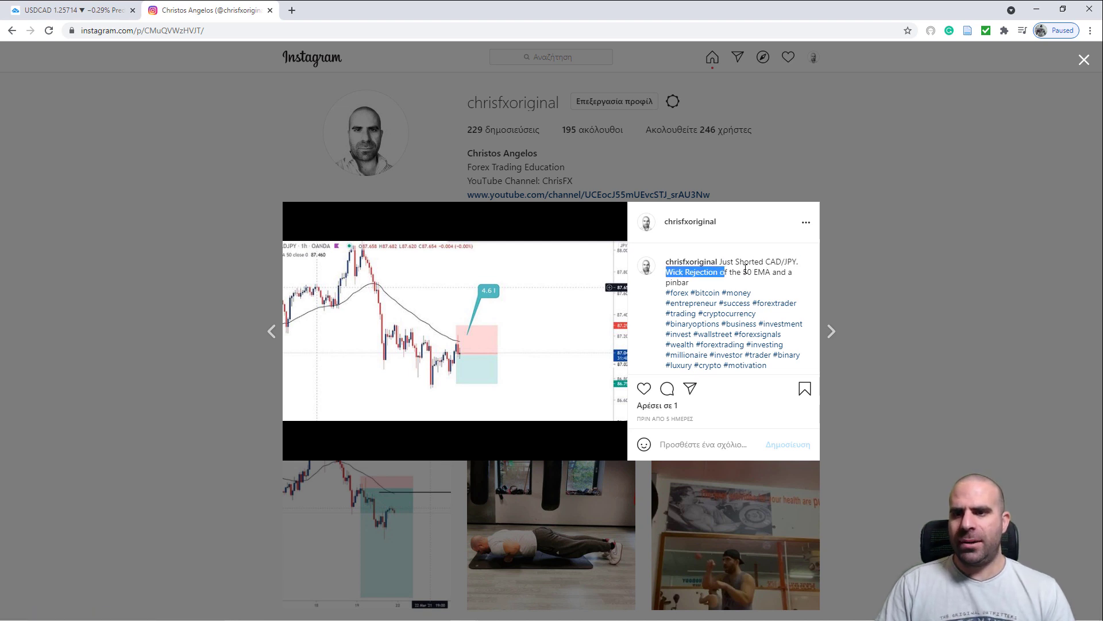
pyautogui.click(530, 345)
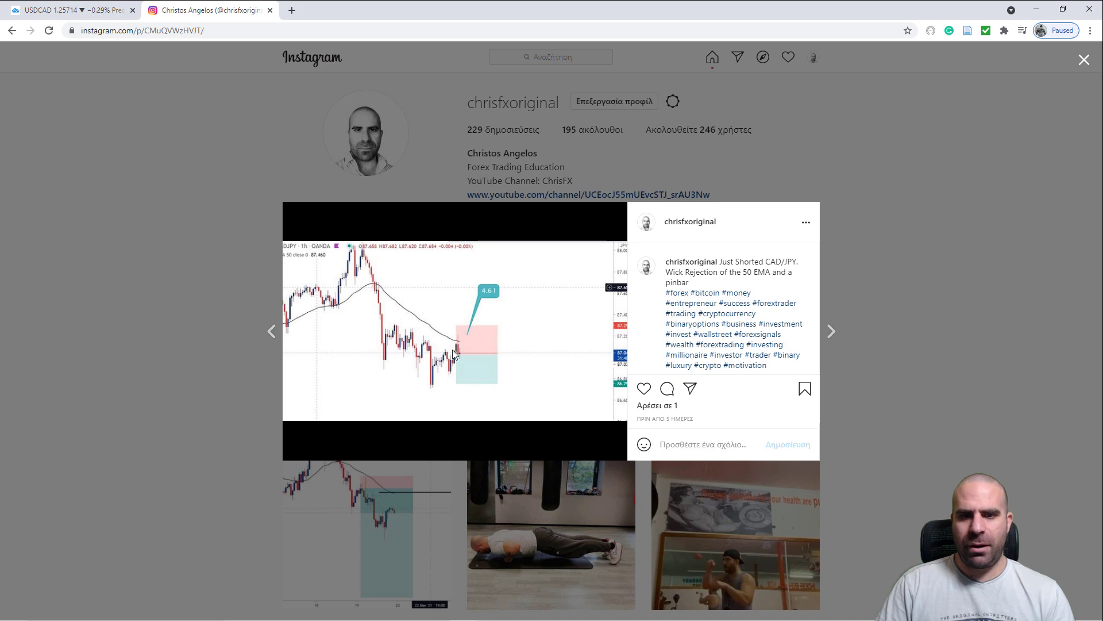
# Leave the short trade post, view the CADJPY profit result post, and return to the profile's post grid.
pyautogui.press('Escape')
pyautogui.click(371, 276)
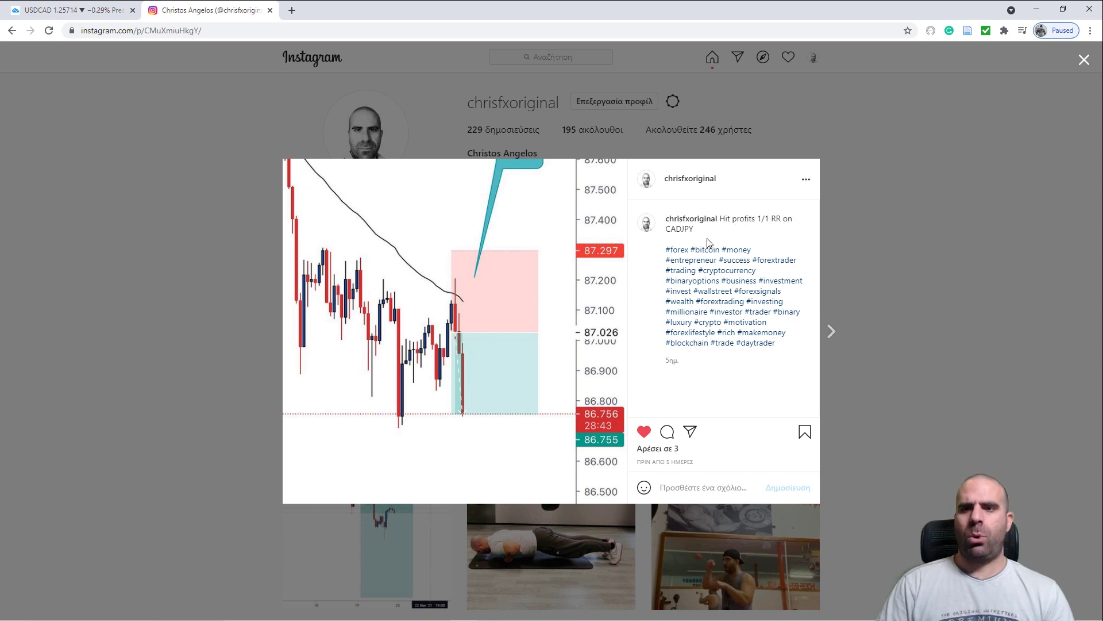
pyautogui.press('Escape')
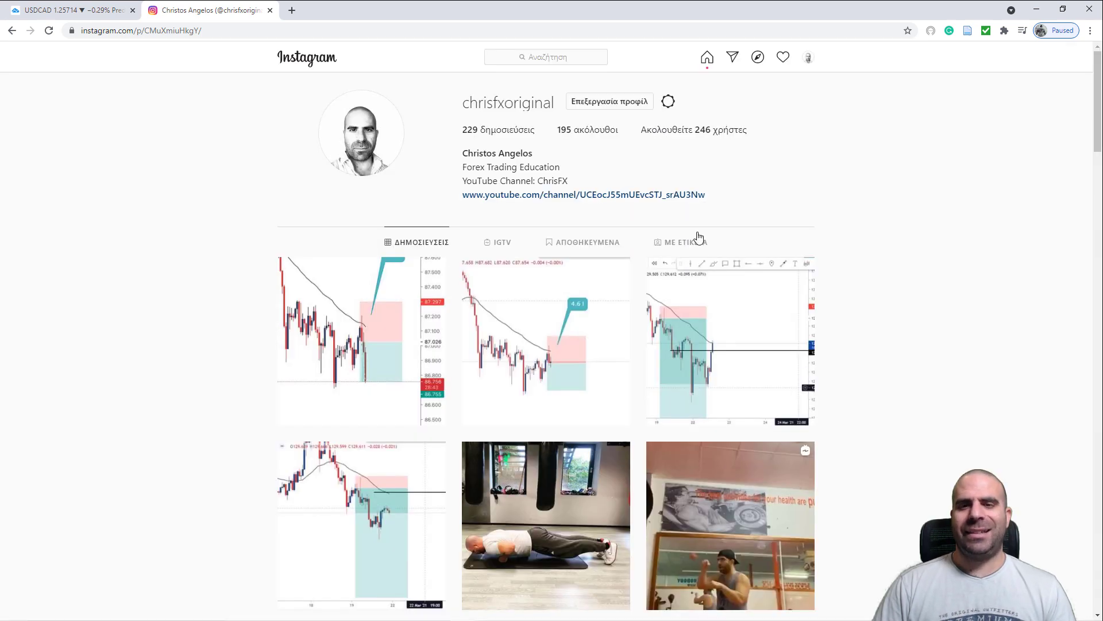